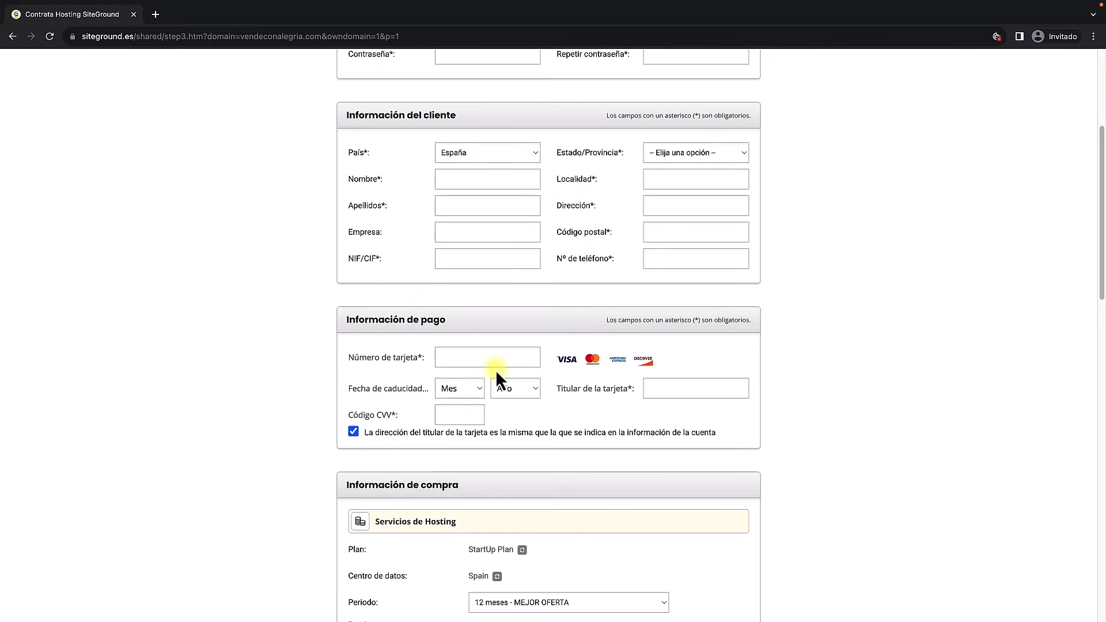
- Scroll to the end of the SiteGround checkout and pay for the StartUp Plan hosting order
scroll(495, 373, down, 5)
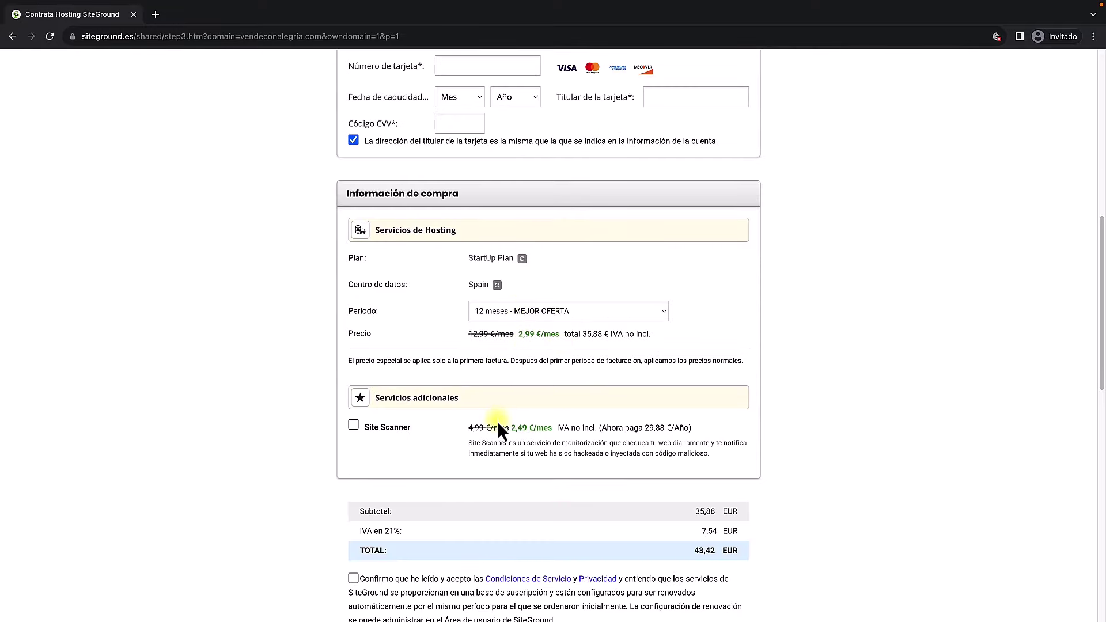
scroll(443, 441, down, 4)
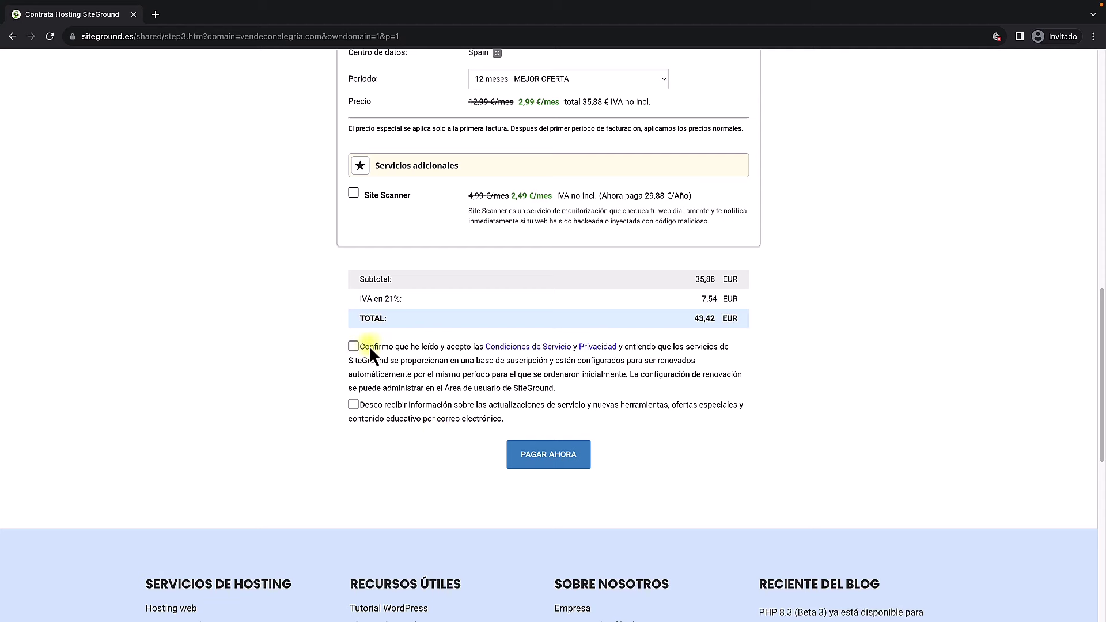
click(539, 459)
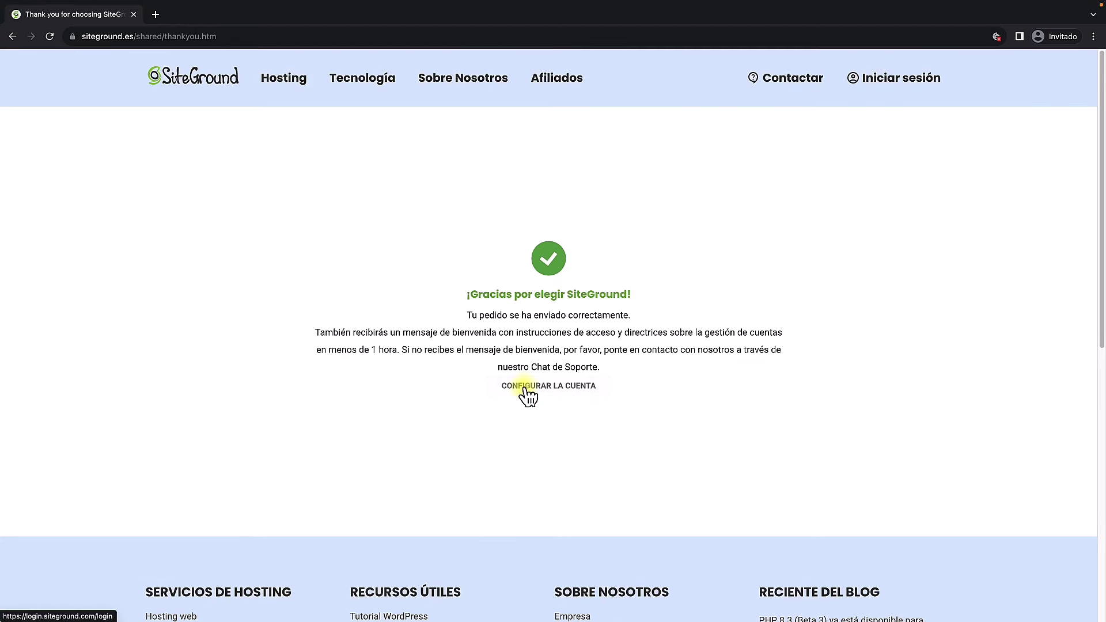
- Set up the hosting account, log in with the account e-mail and password, and open Sitios Web
click(526, 389)
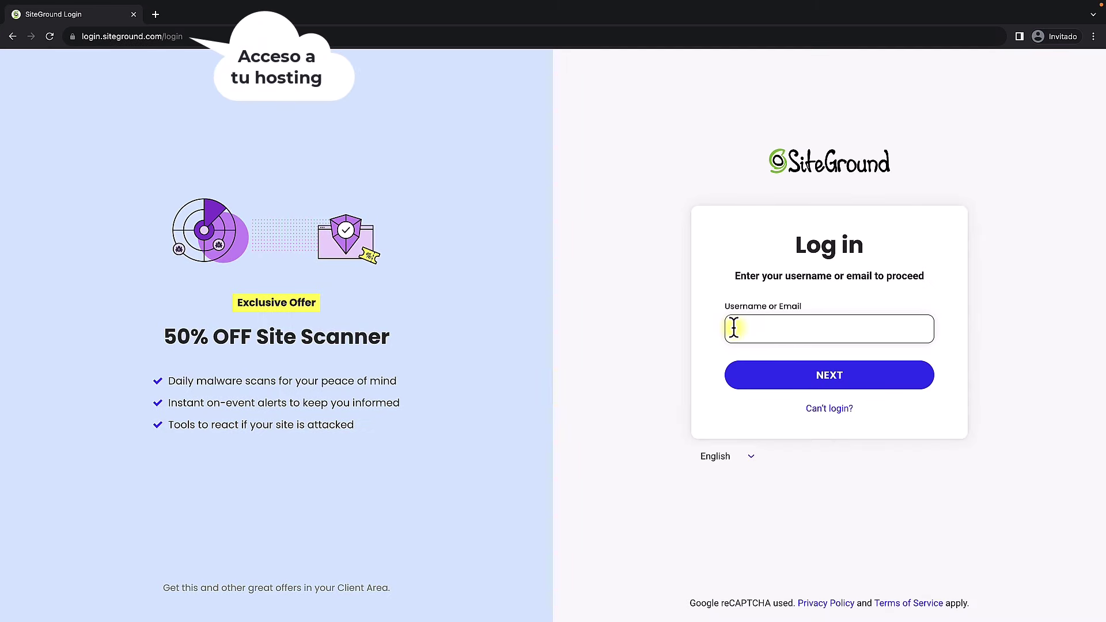
key(ctrl+v)
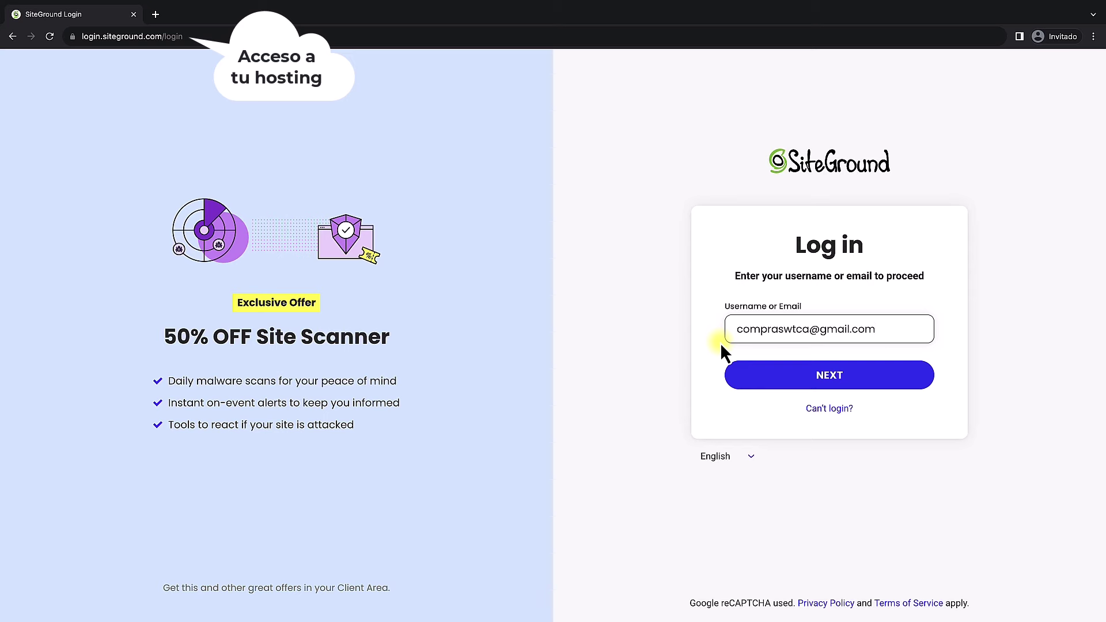
click(797, 369)
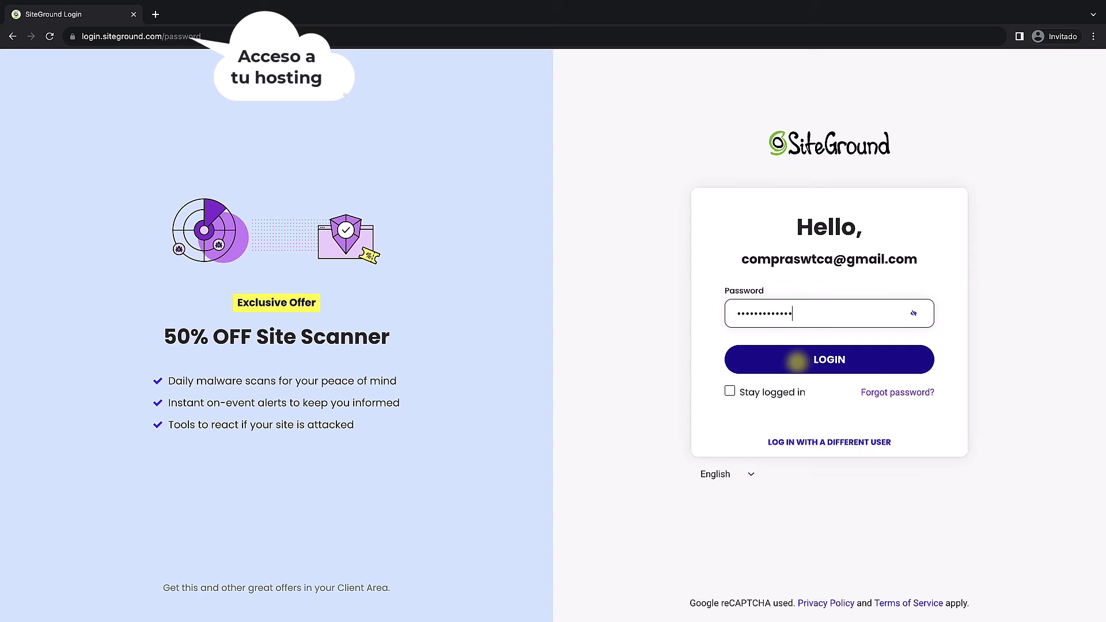
click(826, 368)
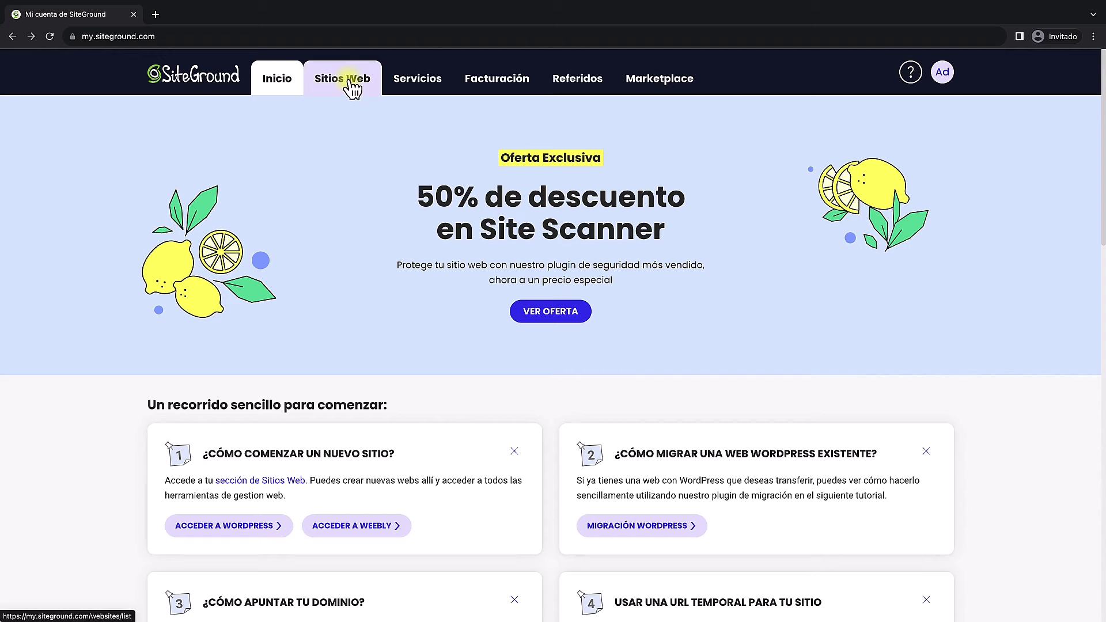
click(360, 83)
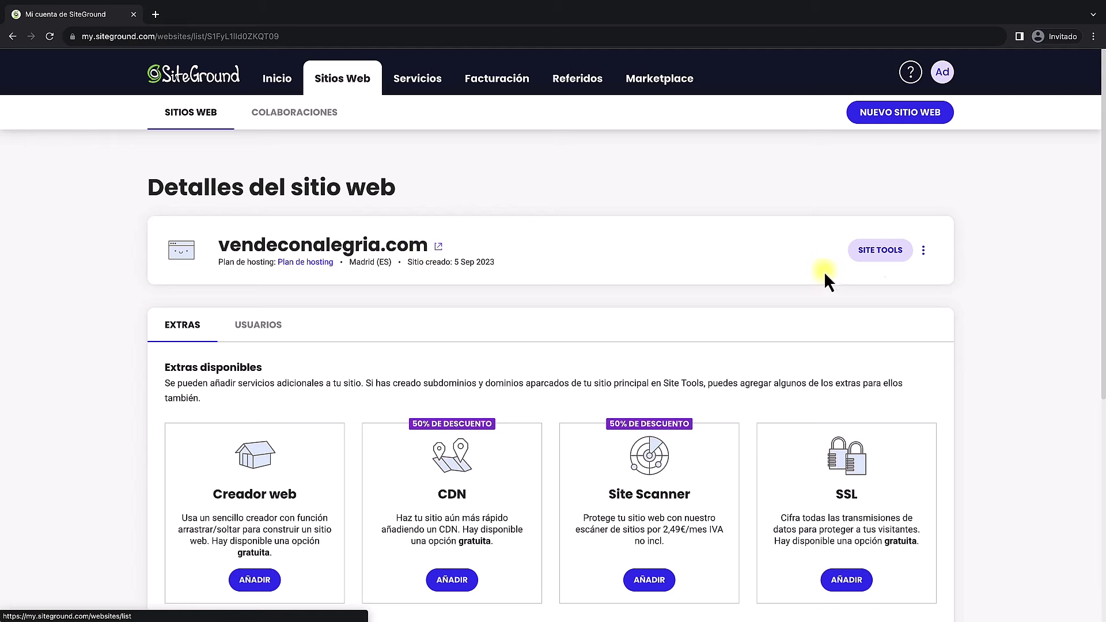
- Open Site Tools for vendeconalegria.com and choose a plain WordPress installation
click(880, 256)
click(301, 284)
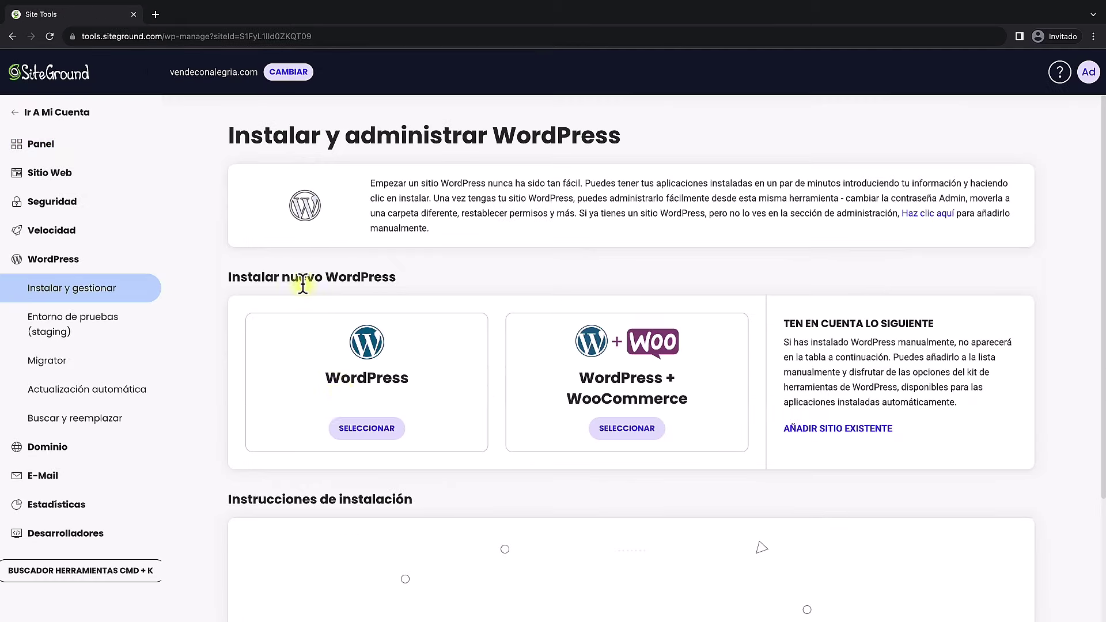
click(361, 429)
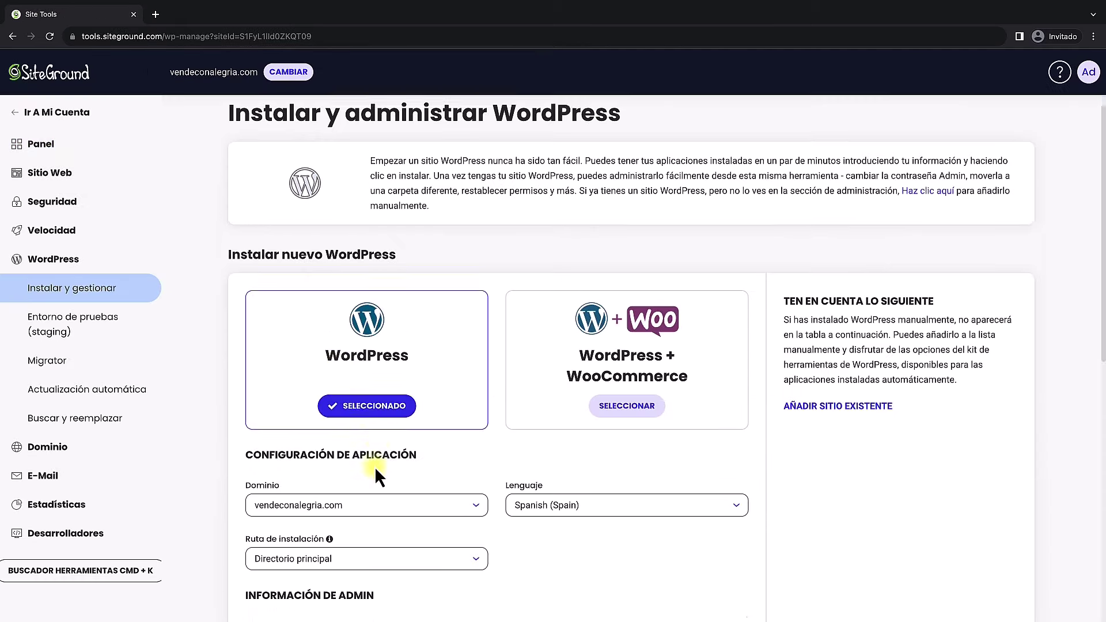
- Enter the admin password and e-mail, untick WordPress Starter, and start the installation
scroll(374, 467, down, 3)
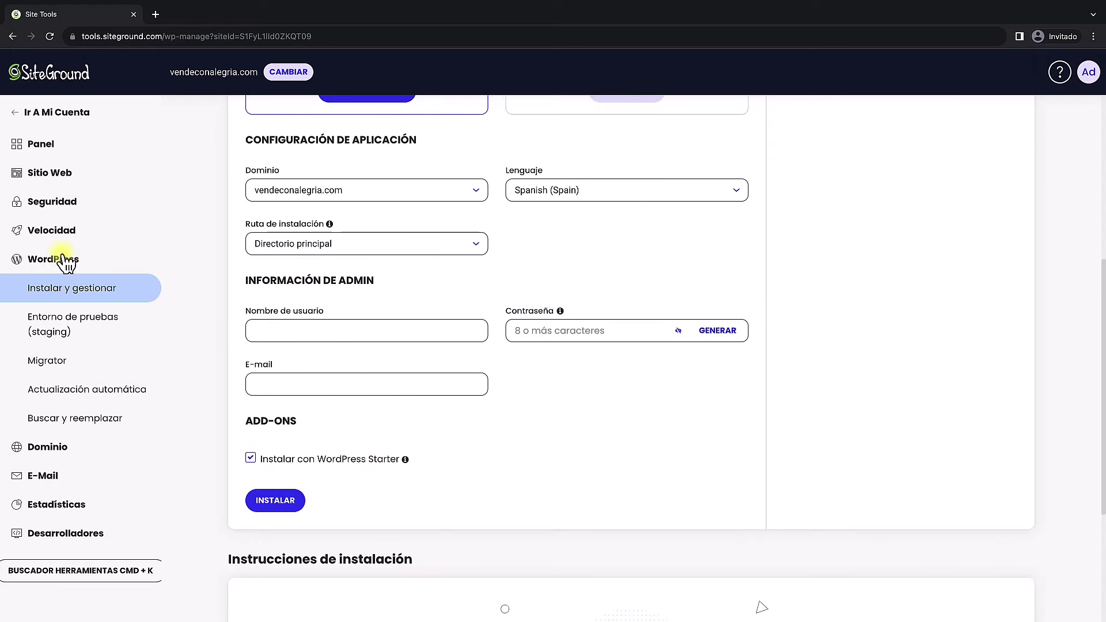
click(271, 330)
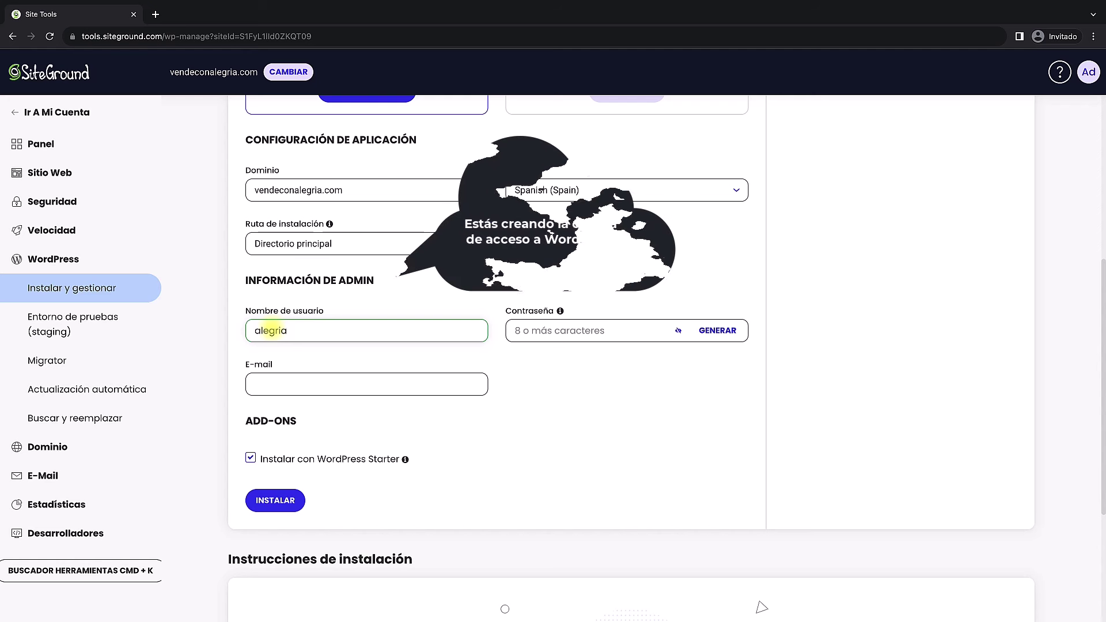
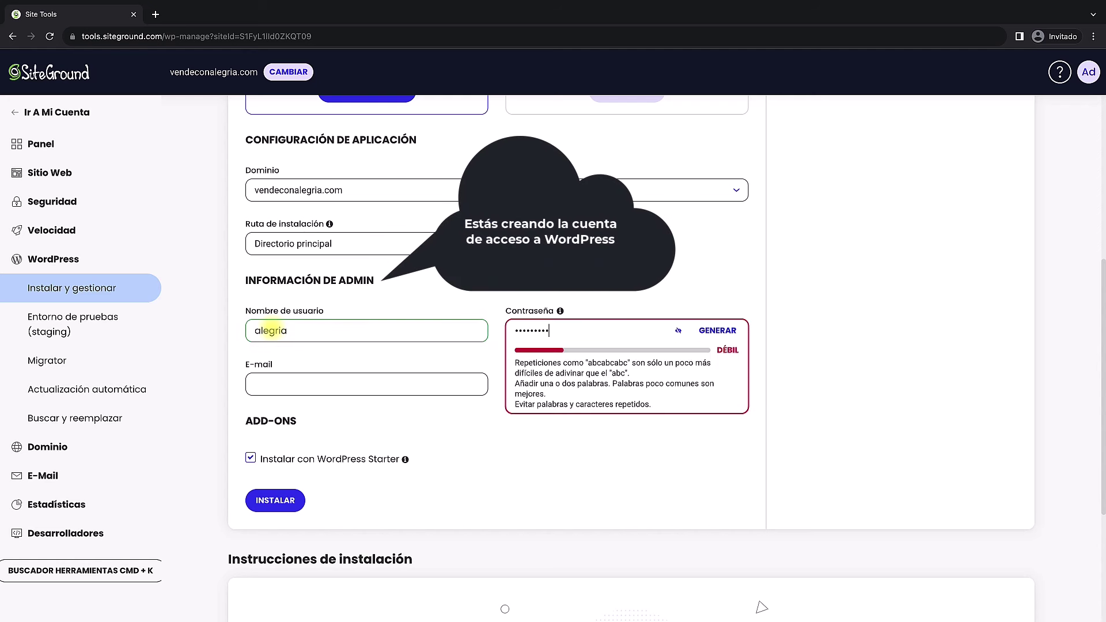
key(Tab)
key(Tab)
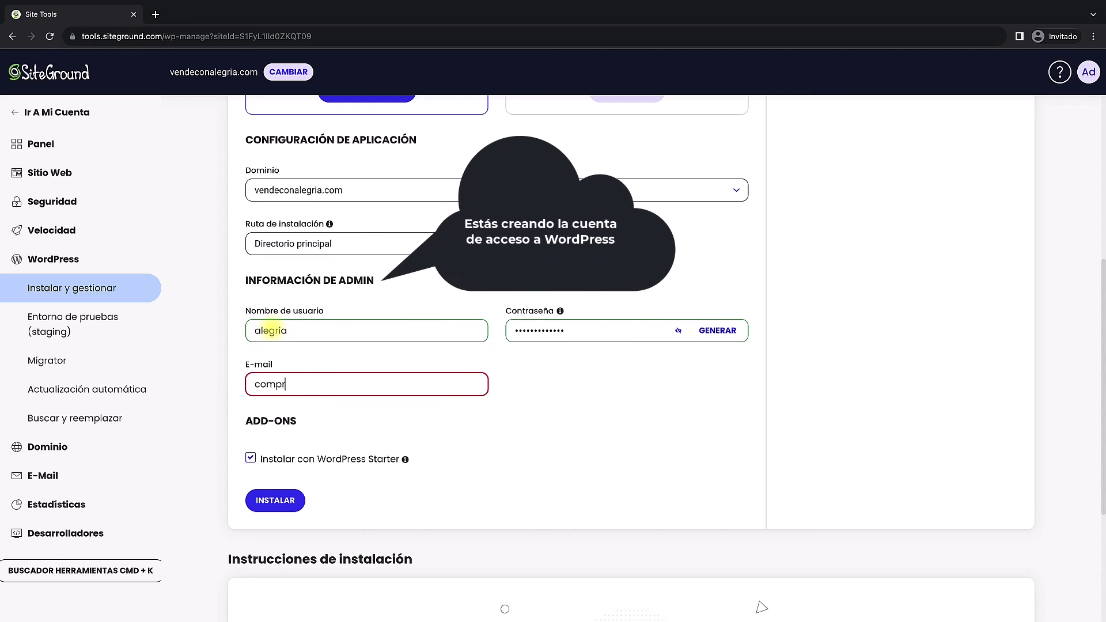
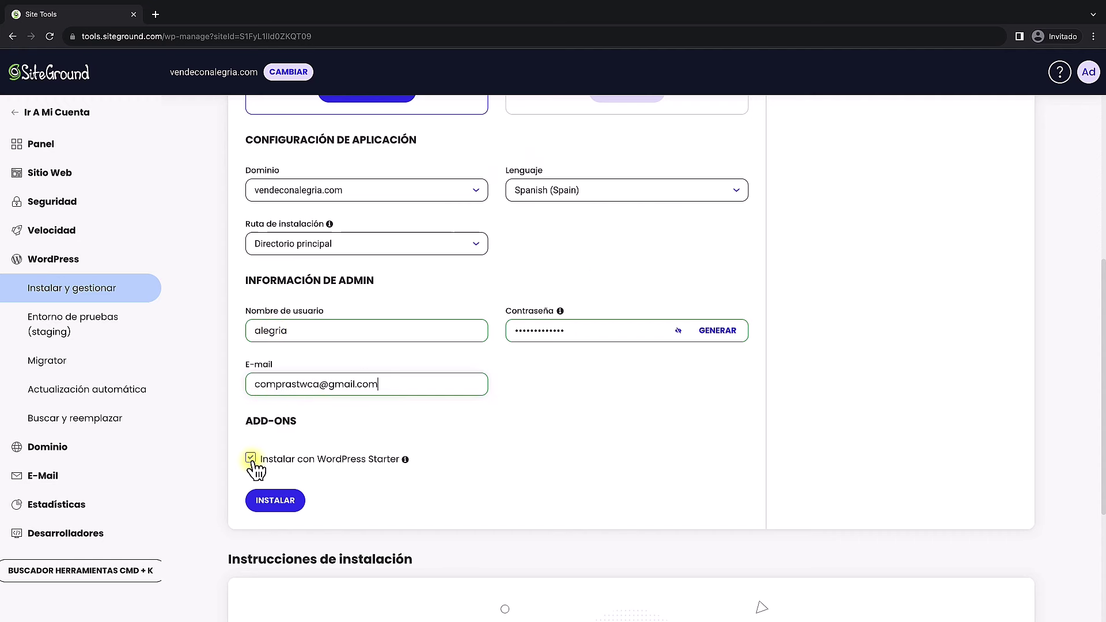
click(250, 458)
click(279, 501)
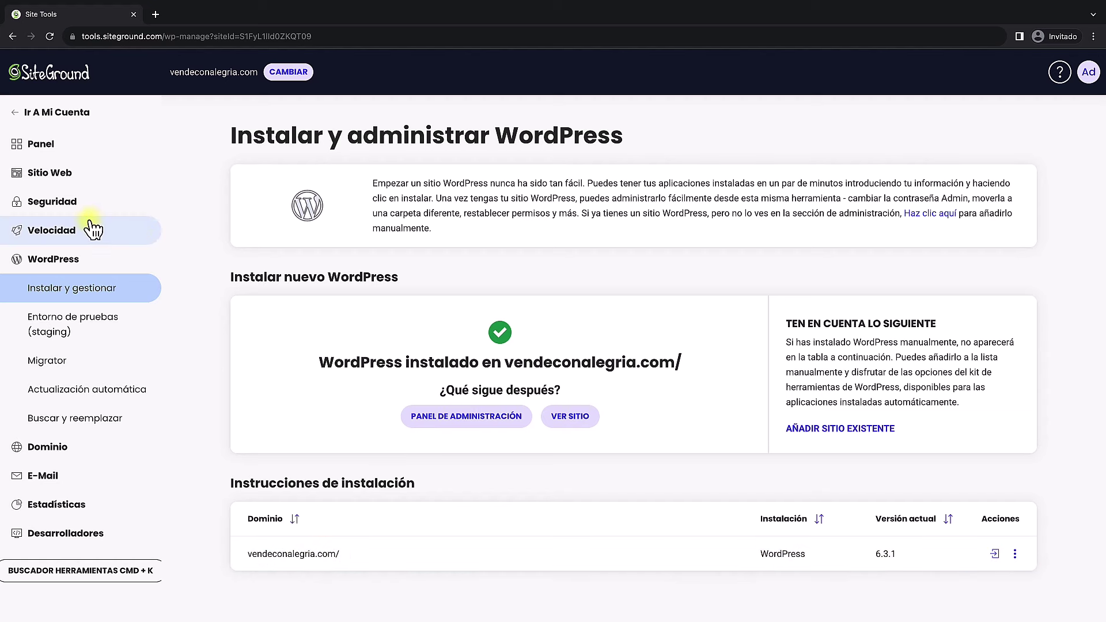
- Obtain a Let's Encrypt SSL certificate for vendeconalegria.com from Seguridad > Forzar HTTPS
click(50, 207)
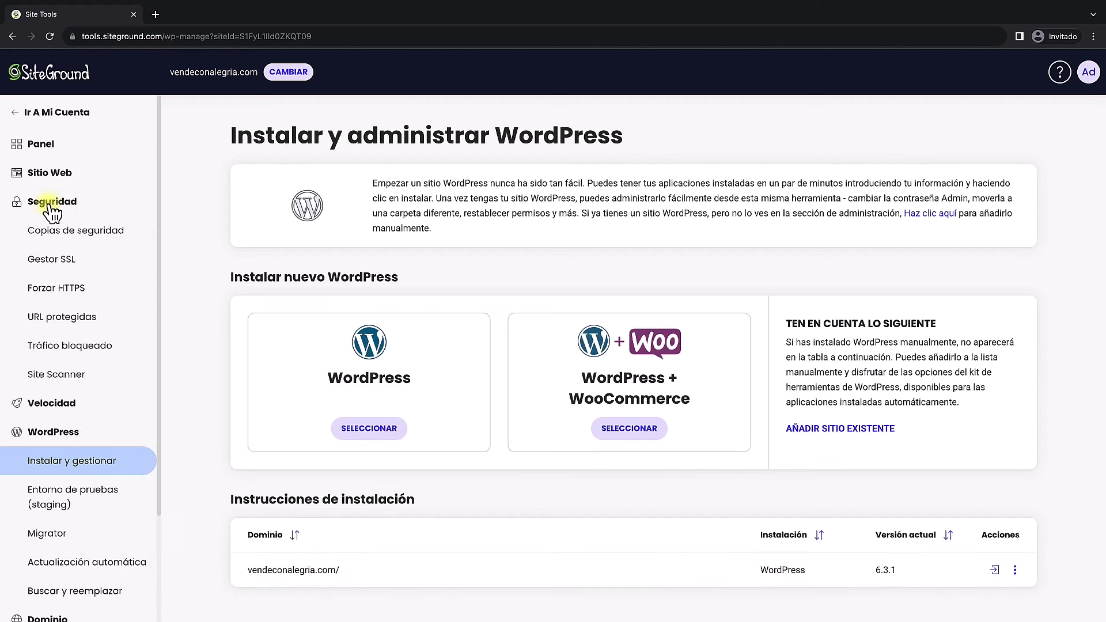
click(60, 294)
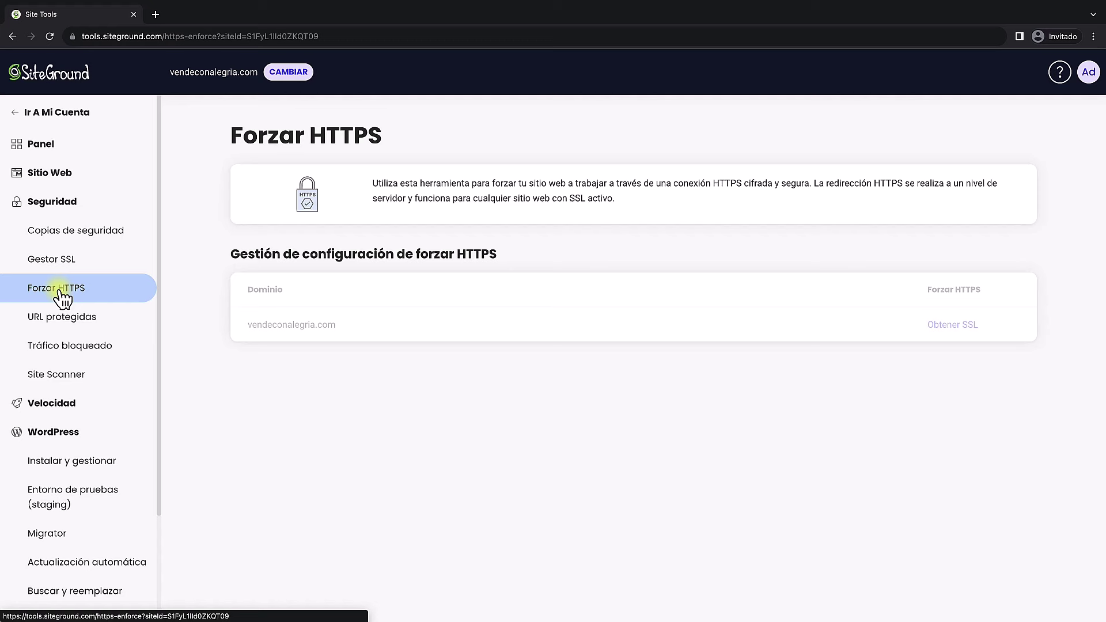
click(948, 325)
click(740, 358)
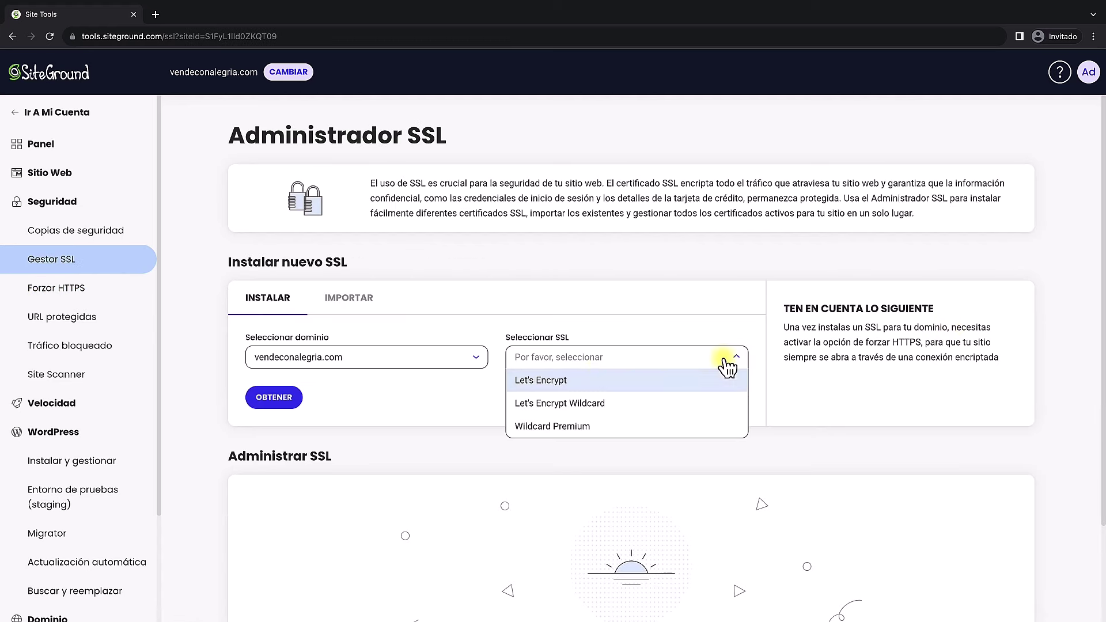
click(567, 381)
click(275, 399)
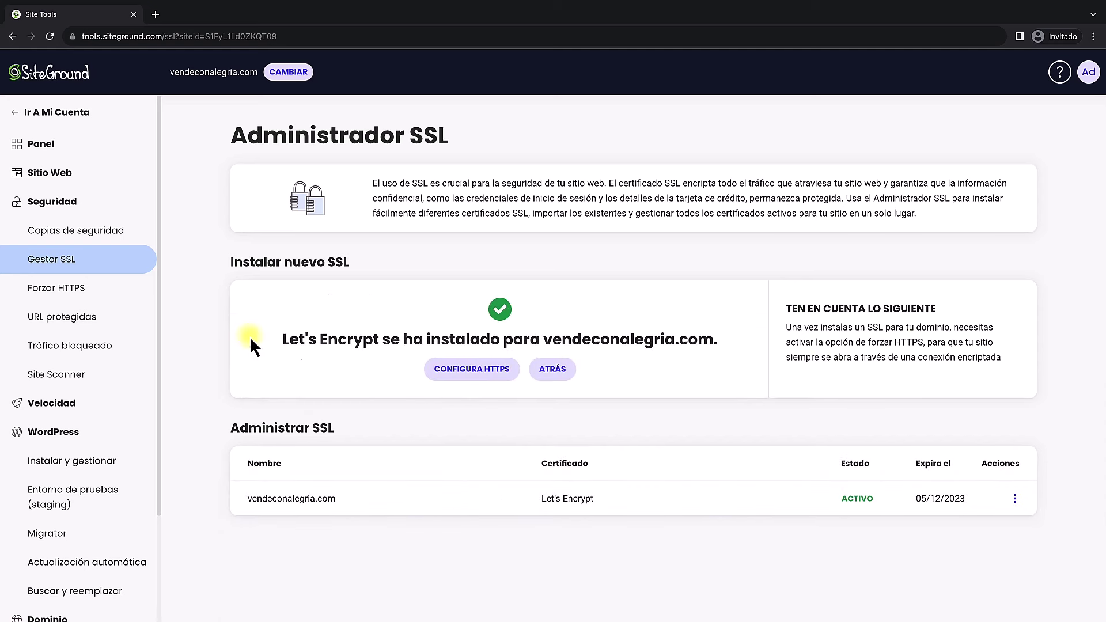
- Switch on Forzar HTTPS for vendeconalegria.com and return to the WordPress install page
click(61, 288)
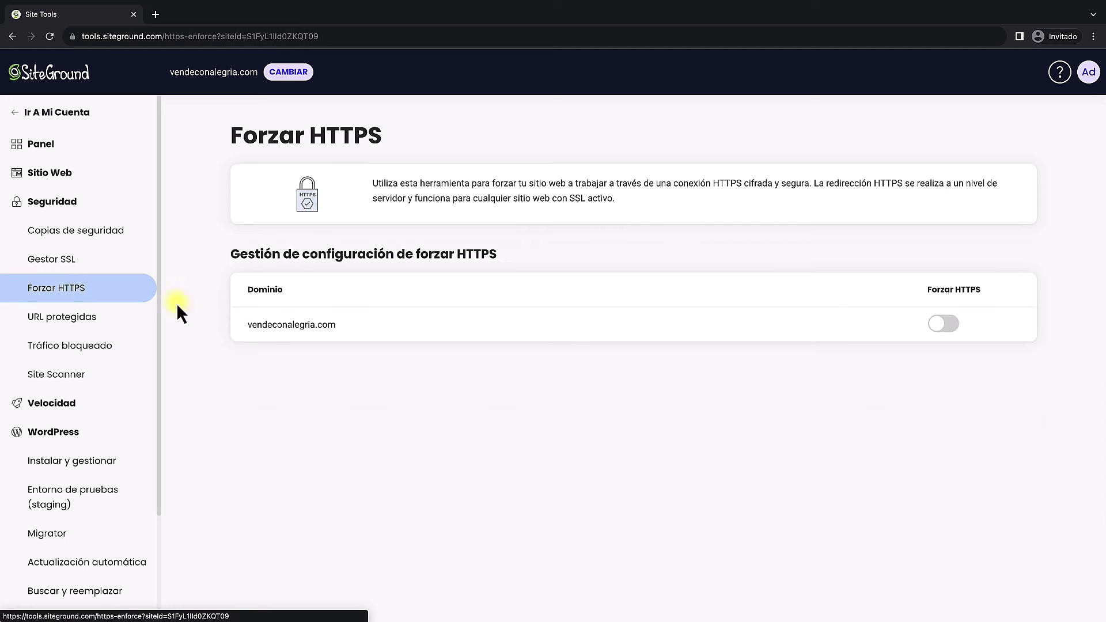
click(958, 325)
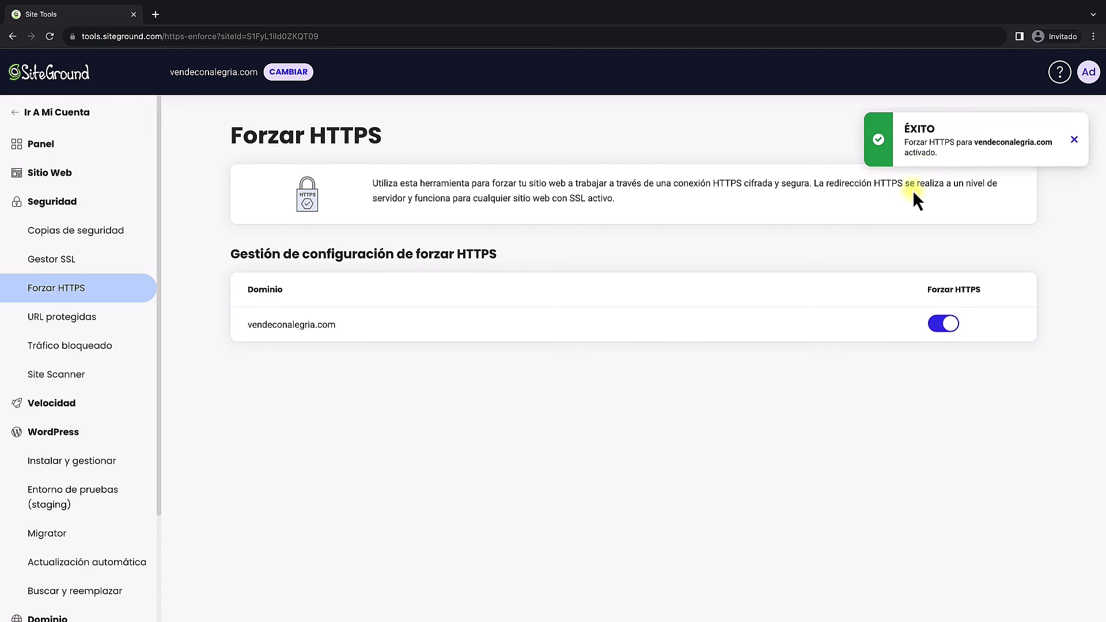
click(75, 461)
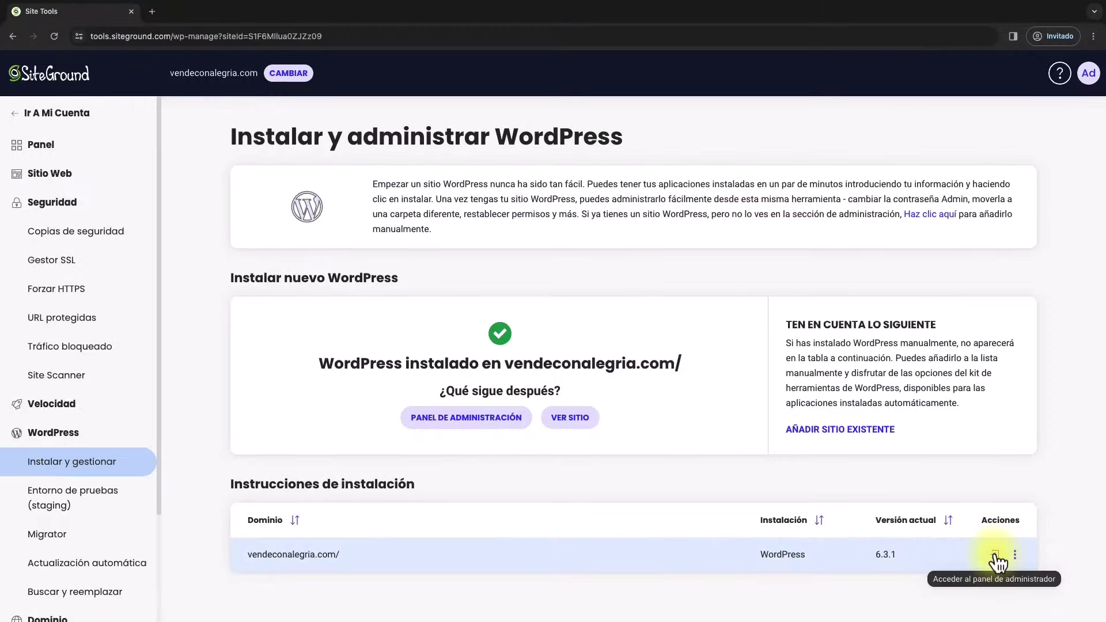
- Load the site's wp-login.php page in a new tab and open the WordPress admin from Site Tools
click(151, 12)
text(https://vendeconalegria.com/wp-login.php)
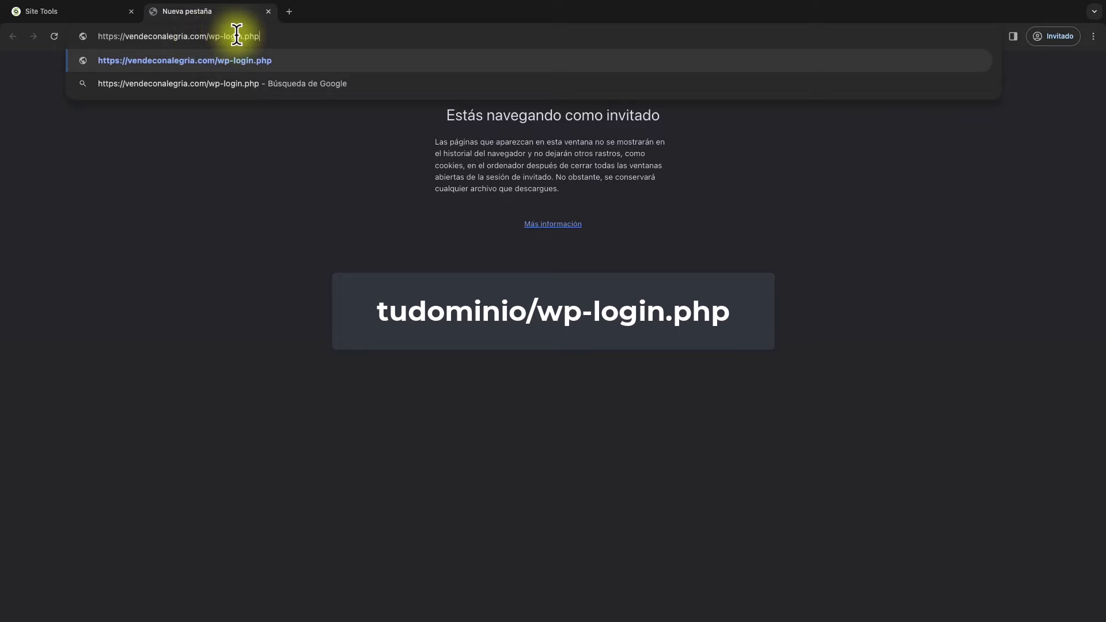
key(Return)
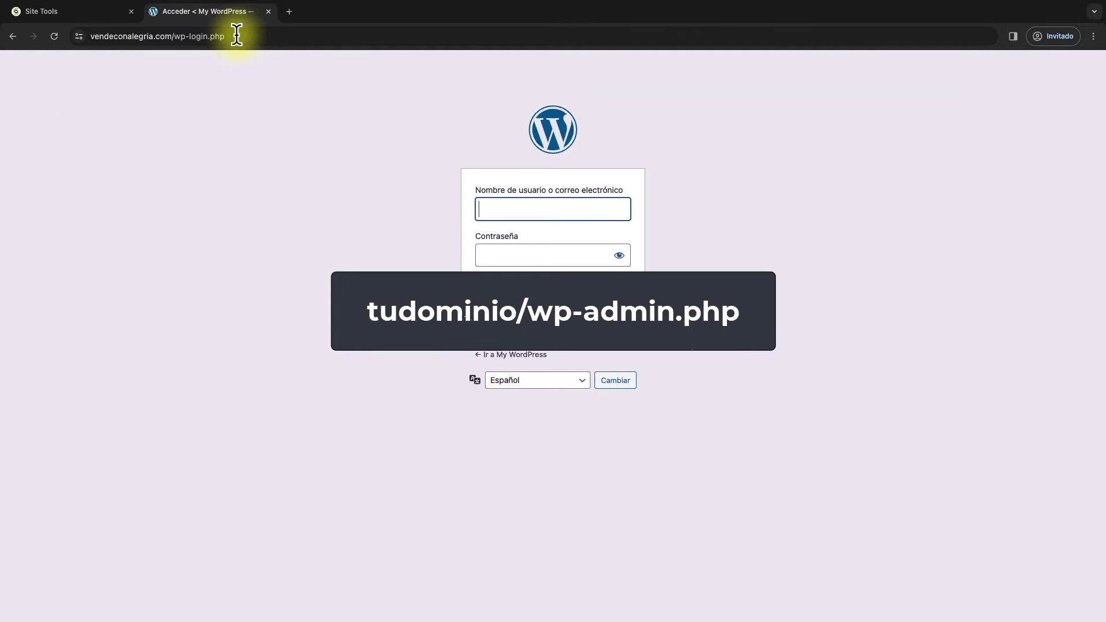
click(108, 13)
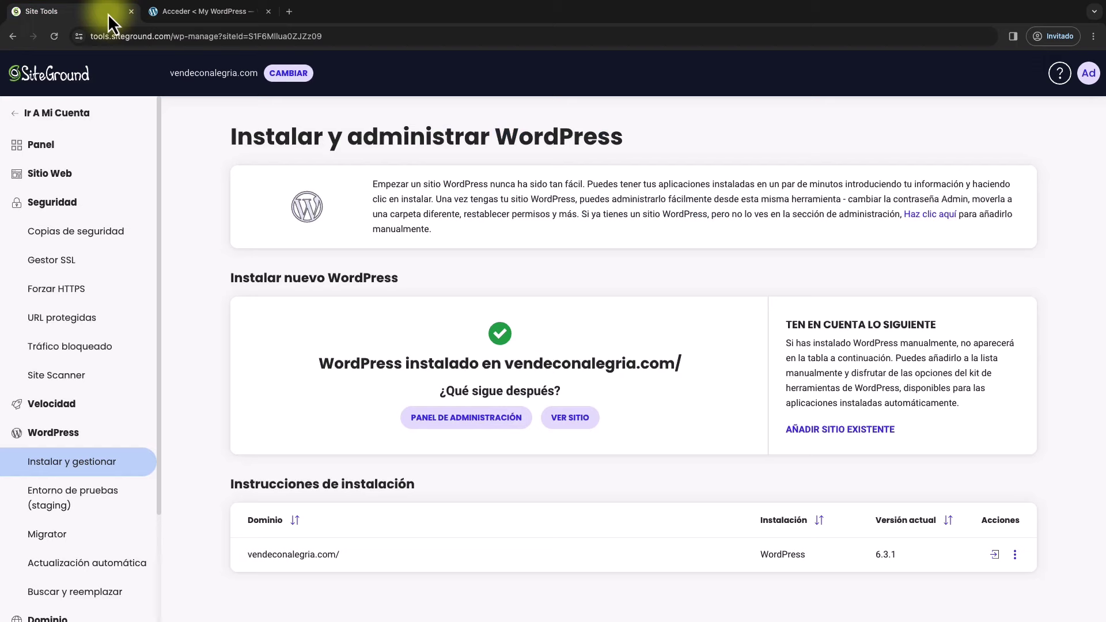
click(994, 555)
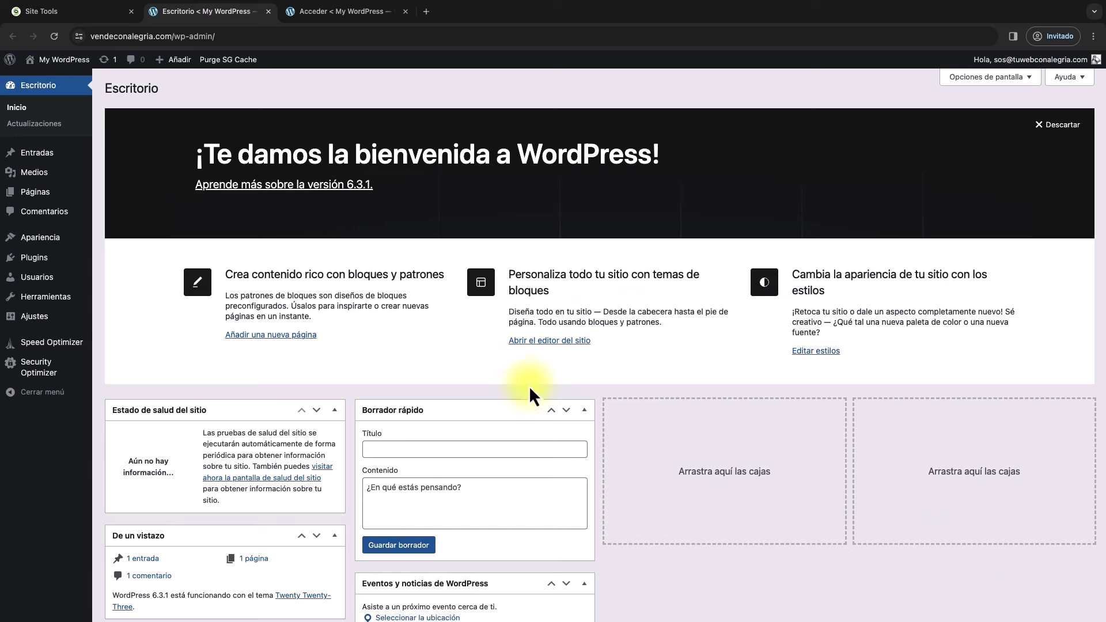
- Sign in on the login page with the admin e-mail and password, then close the duplicate dashboard tab
click(348, 12)
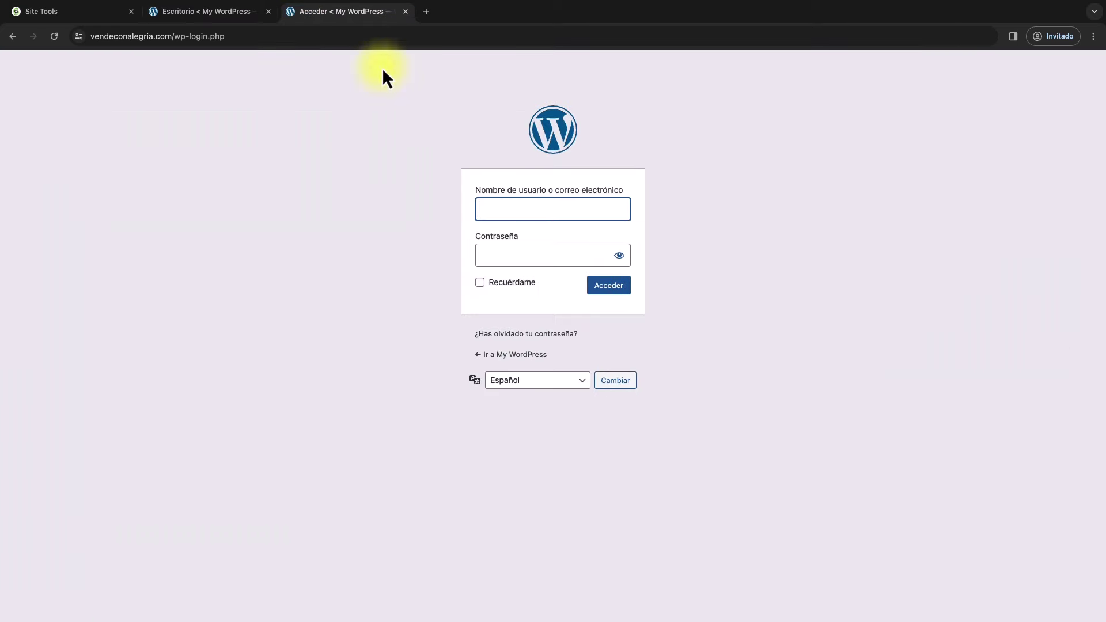
text(@@)
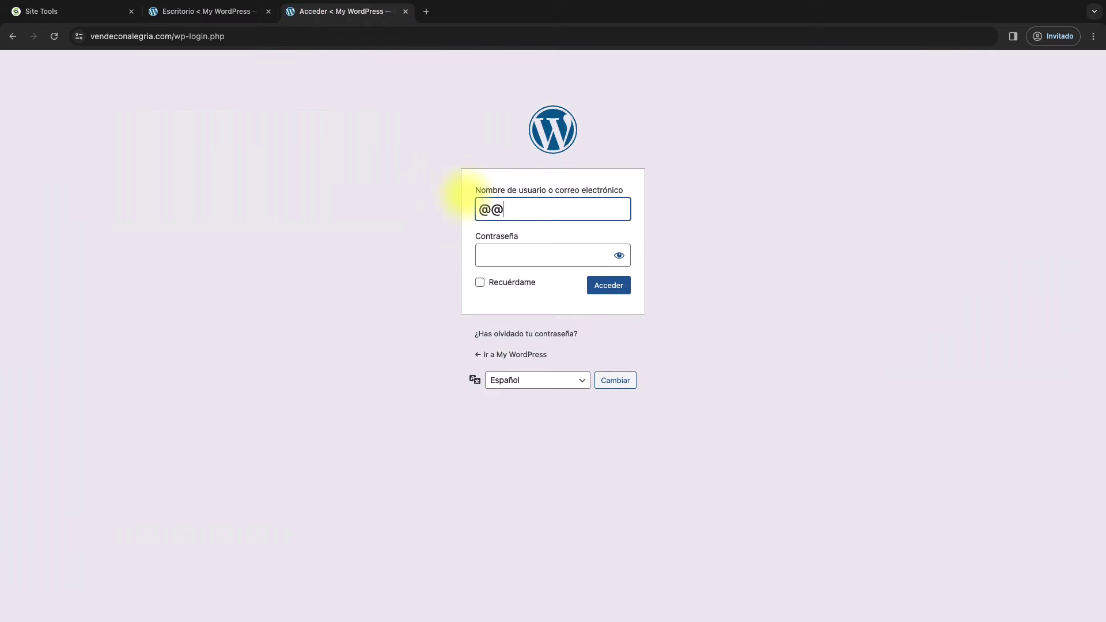
key(space)
key(Tab)
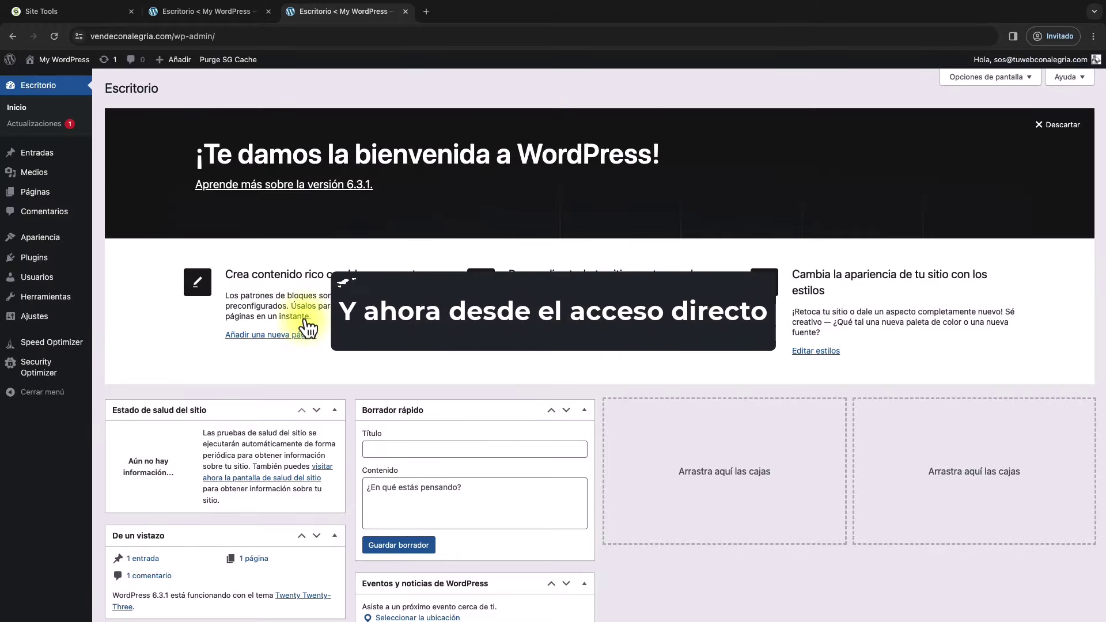
click(406, 15)
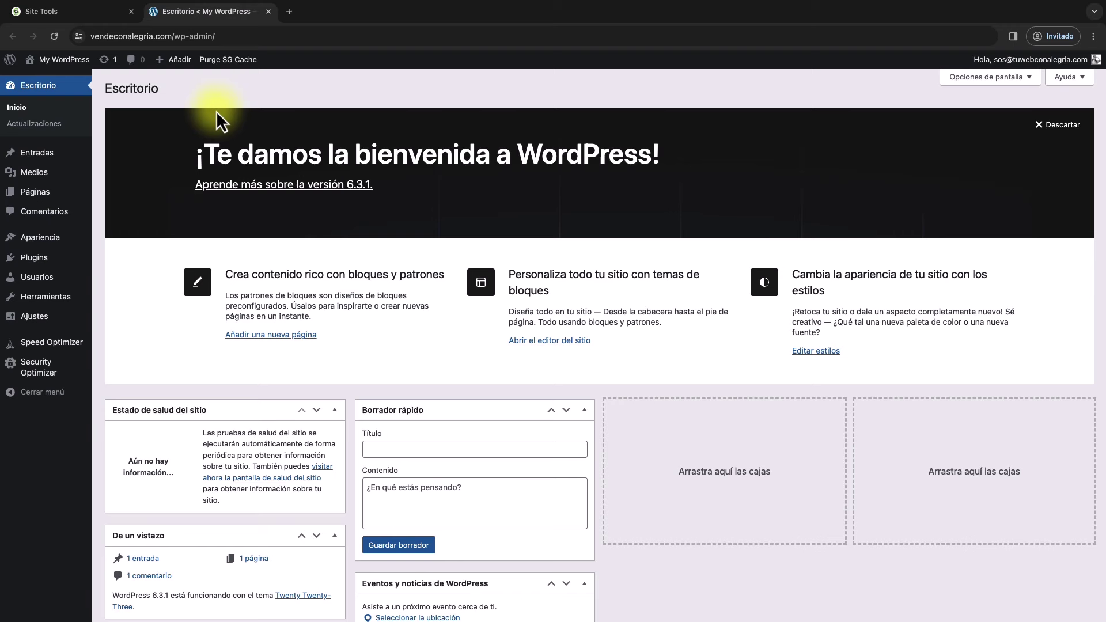
- Update the es_ES translations from the WordPress updates page
click(108, 62)
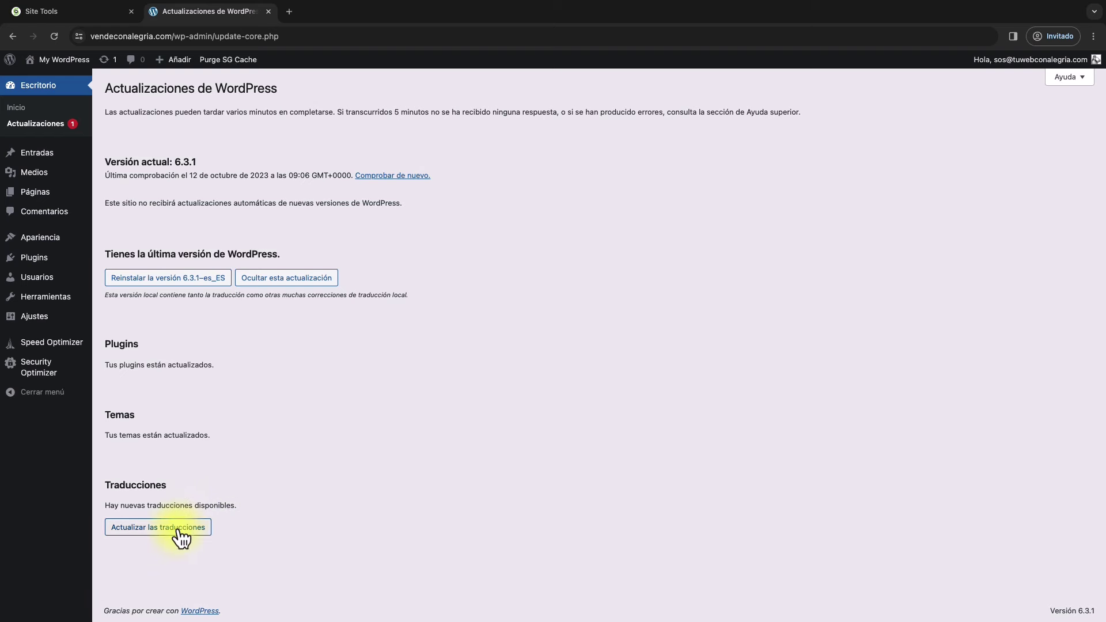
click(181, 535)
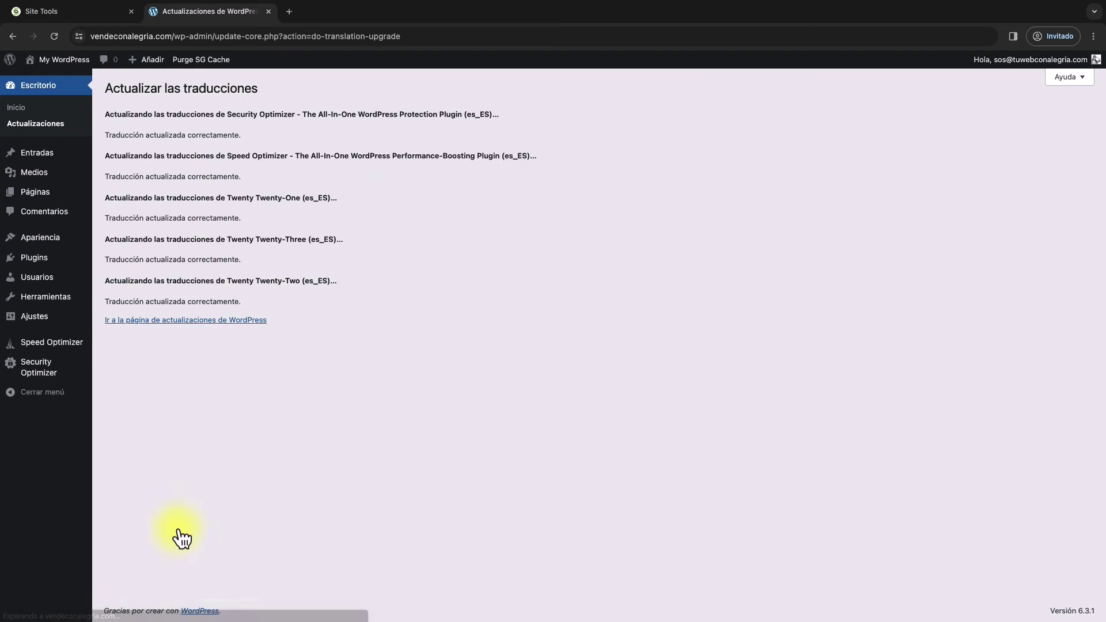
- In General Settings, set the site title to 'El nombre de tu tienda' and tagline 'Lo que vendes'
mouse_move(42, 318)
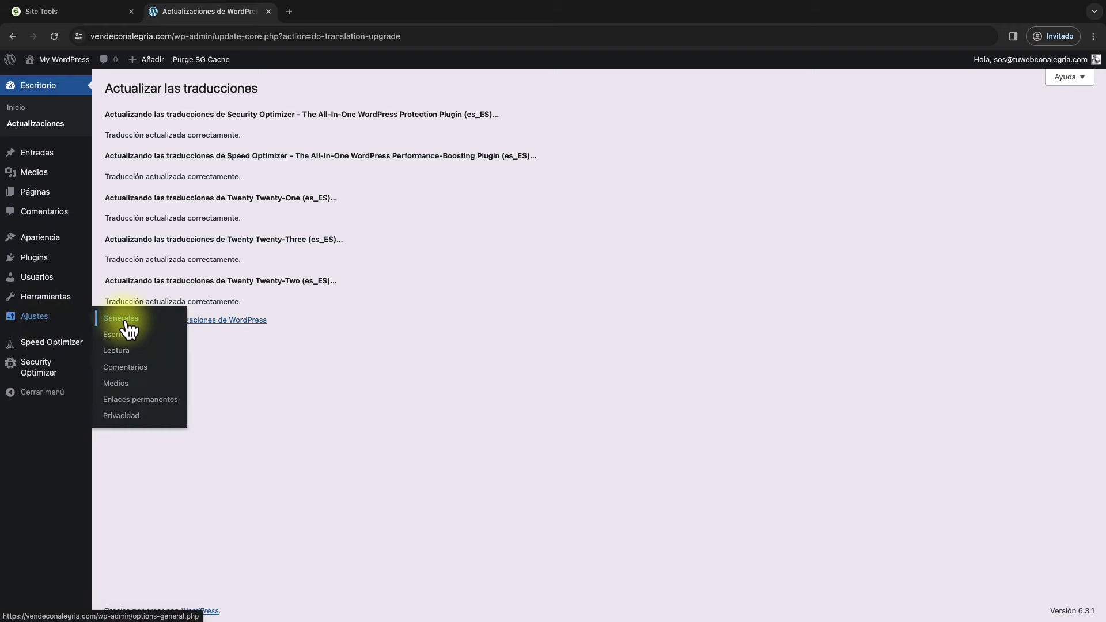
click(128, 329)
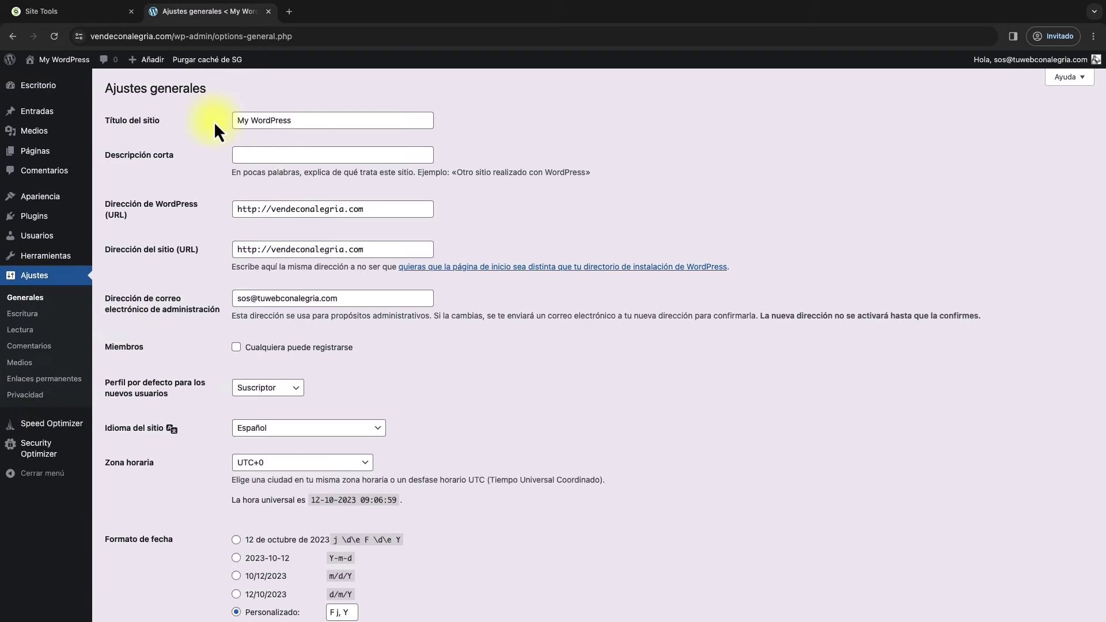
drag(297, 121, 220, 131)
text(El nombre de tu tienda)
click(269, 156)
text(Lo qu)
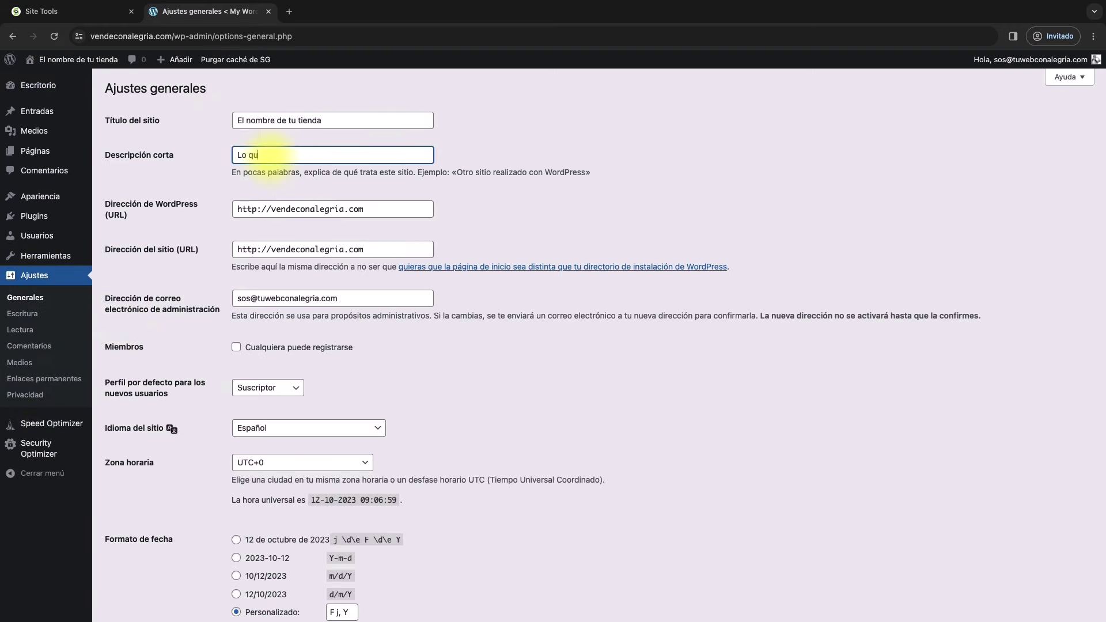
text(e vendes)
- Change the WordPress address and site address from http to https
click(257, 209)
text(s)
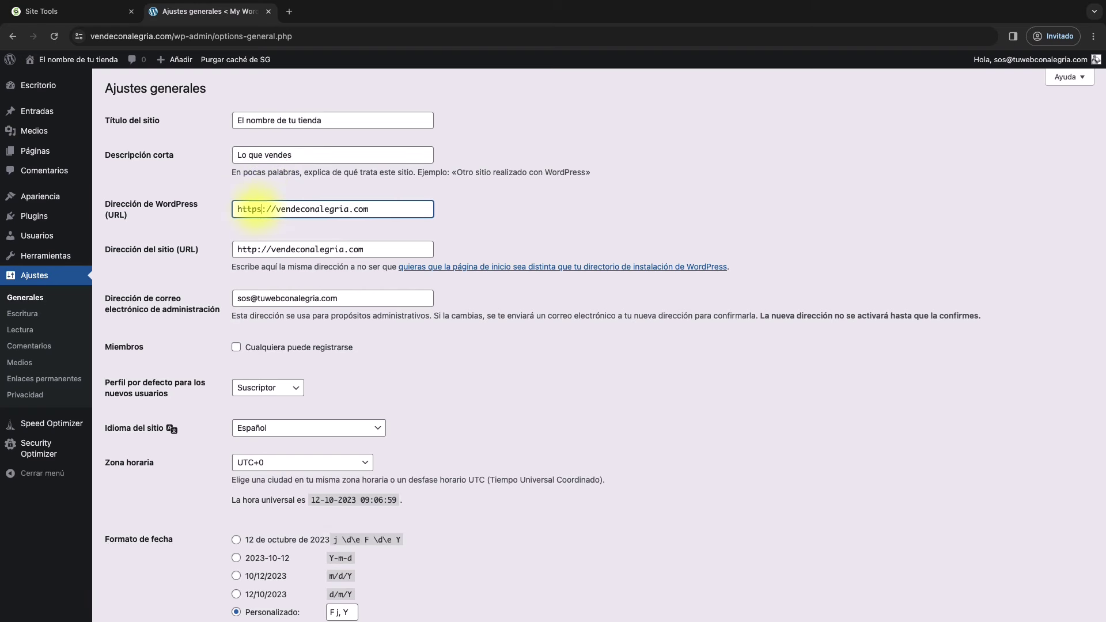
click(257, 250)
text(s)
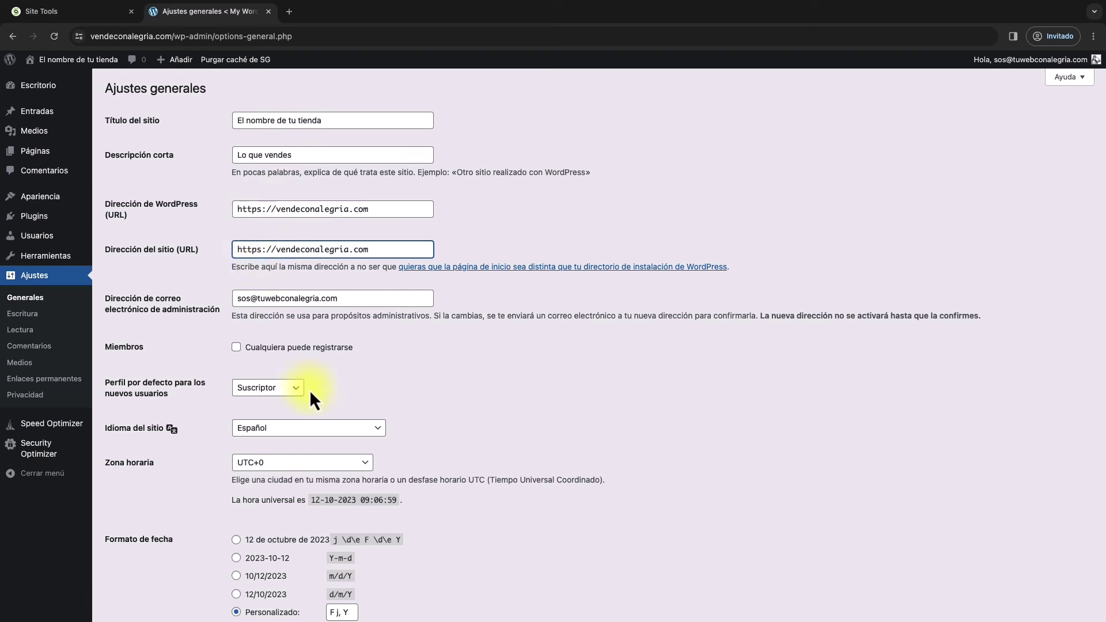
- Set the time zone to Madrid, date format d/m/Y, time format H:i, and save
click(275, 462)
scroll(275, 462, down, 15)
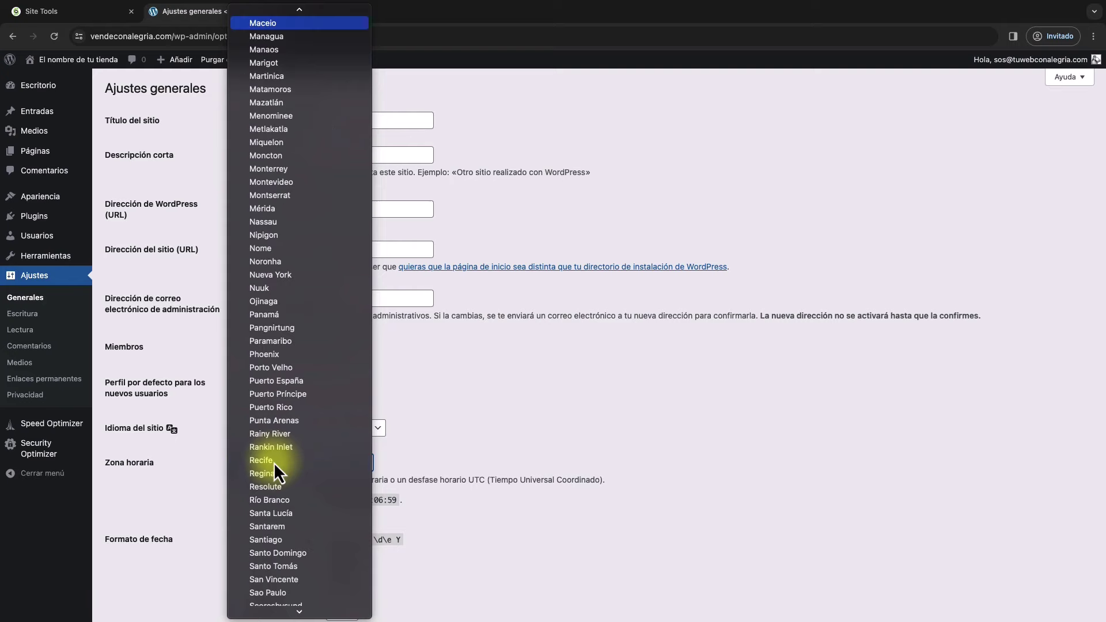
scroll(307, 610, down, 20)
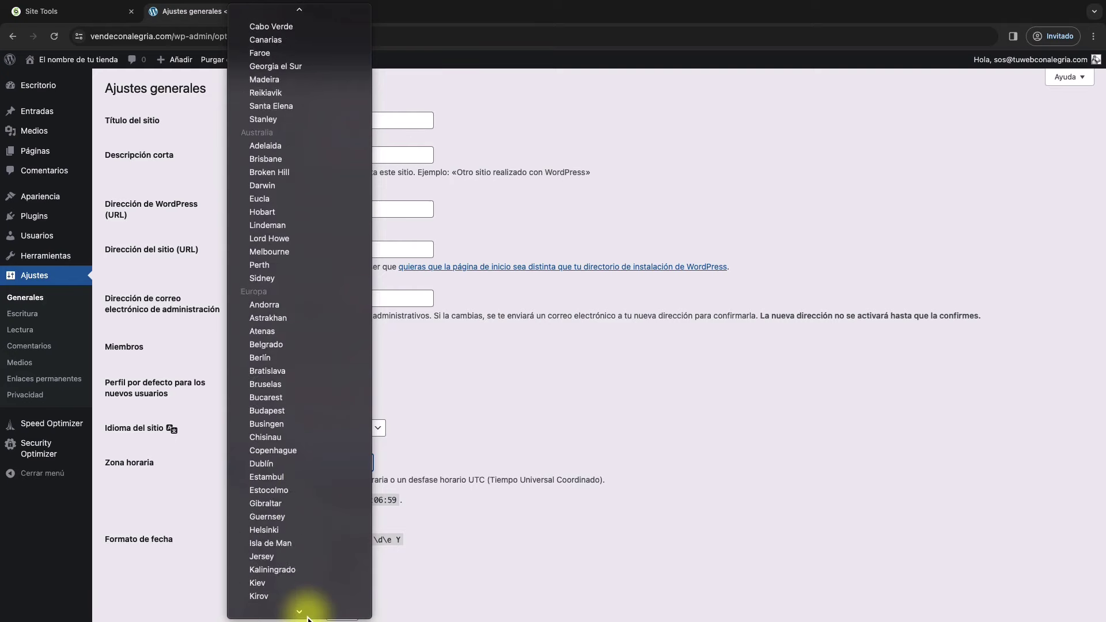
click(292, 511)
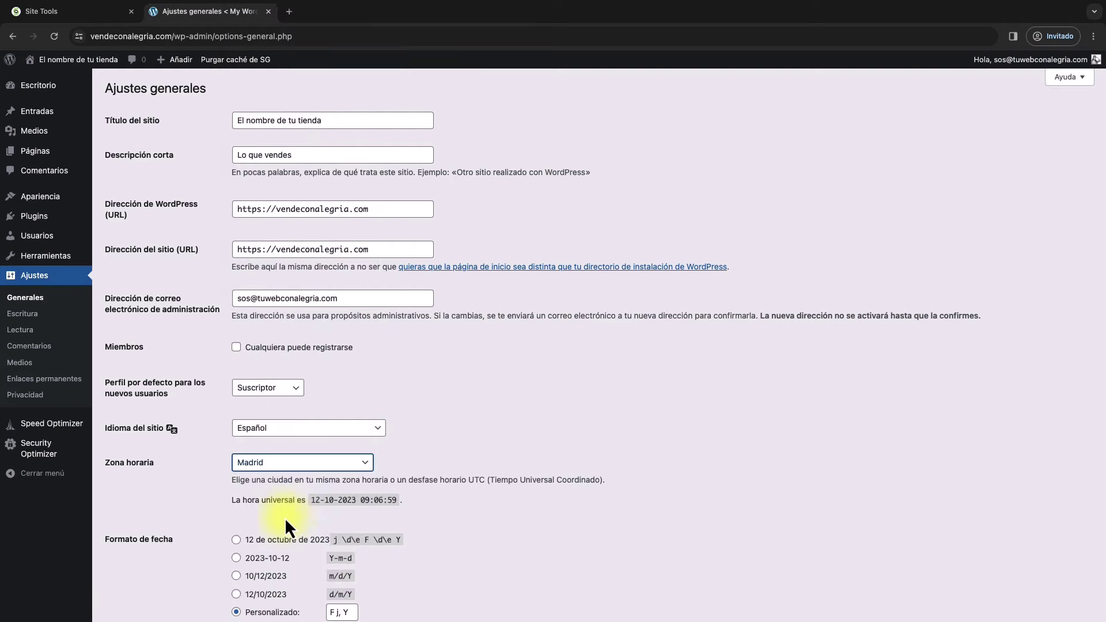
scroll(284, 517, down, 2)
scroll(286, 525, down, 2)
click(236, 432)
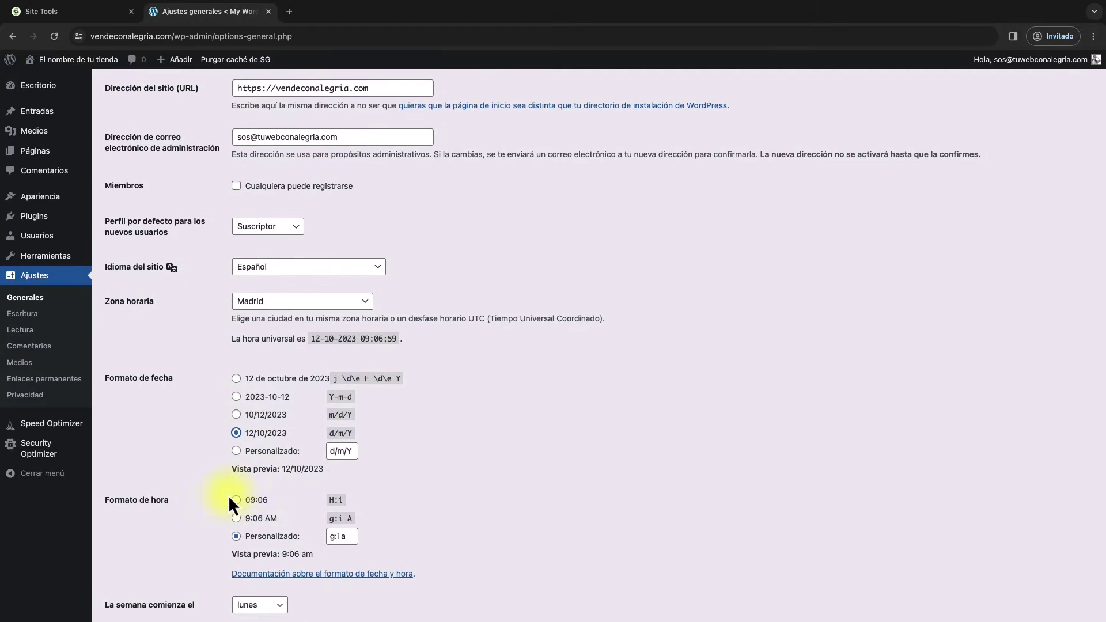
click(236, 499)
scroll(212, 551, down, 1)
scroll(214, 550, down, 2)
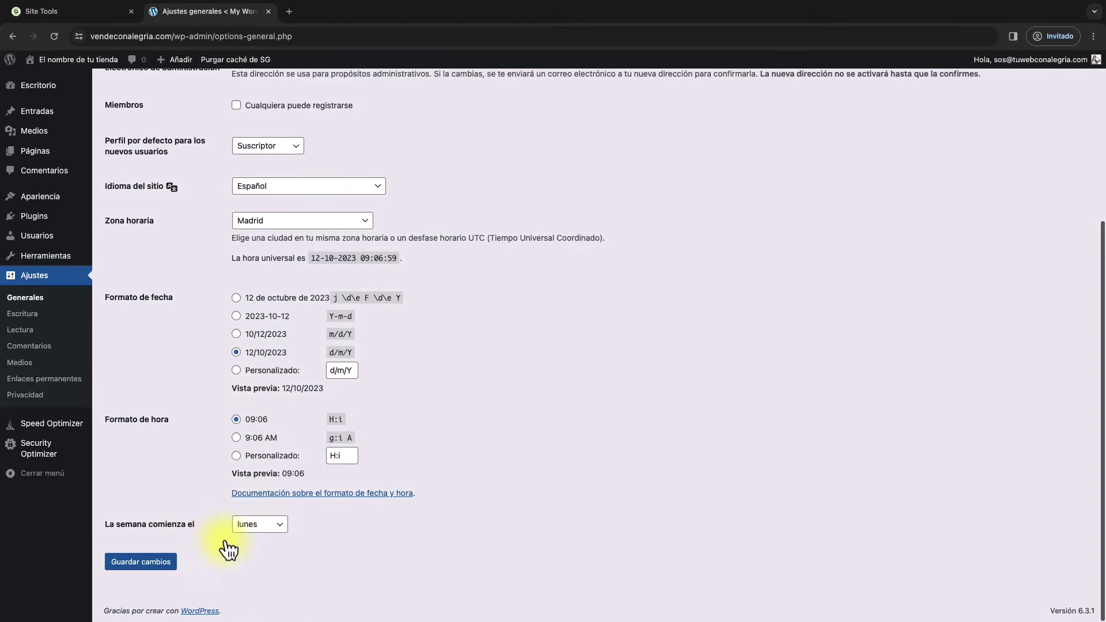
click(157, 565)
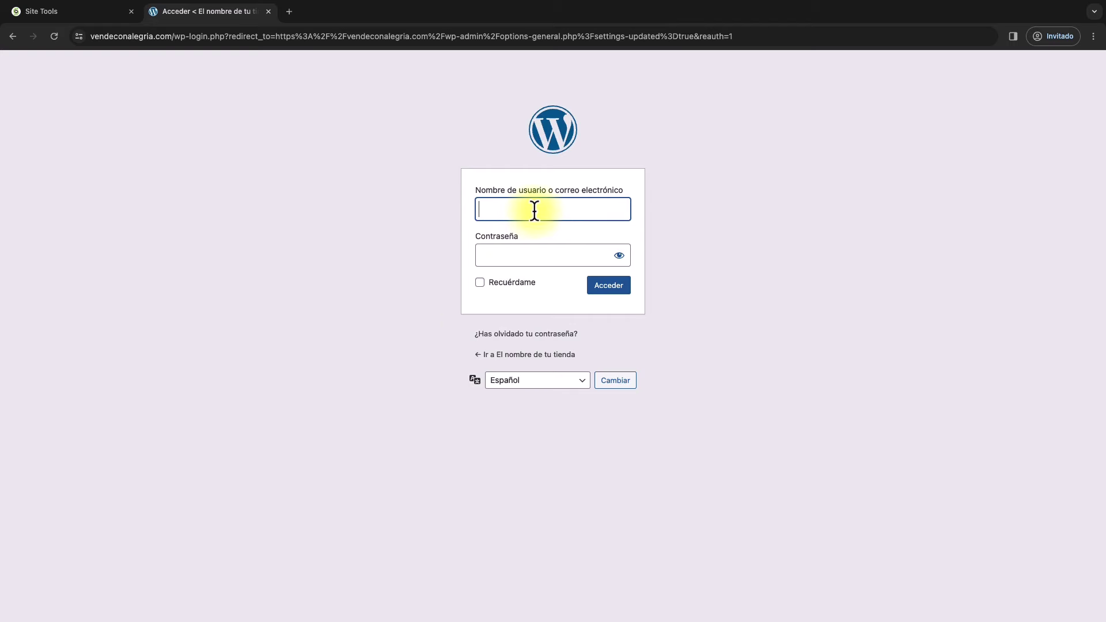
- Strip the redirect from the login URL and sign in again with the admin e-mail and password
drag(225, 35, 693, 88)
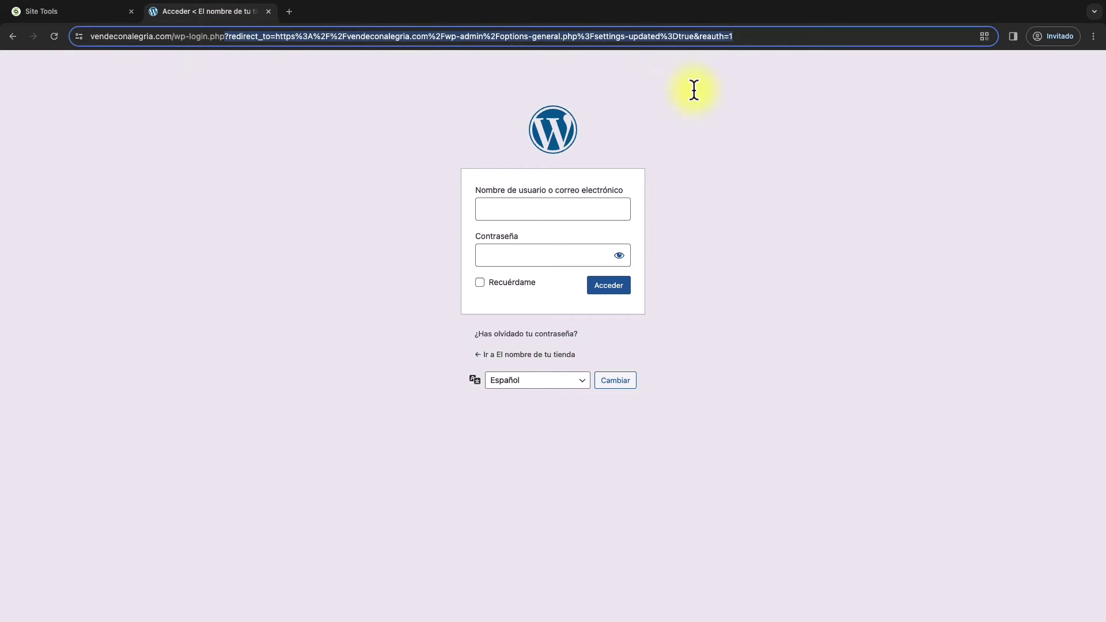
key(BackSpace)
key(Return)
key(super+v)
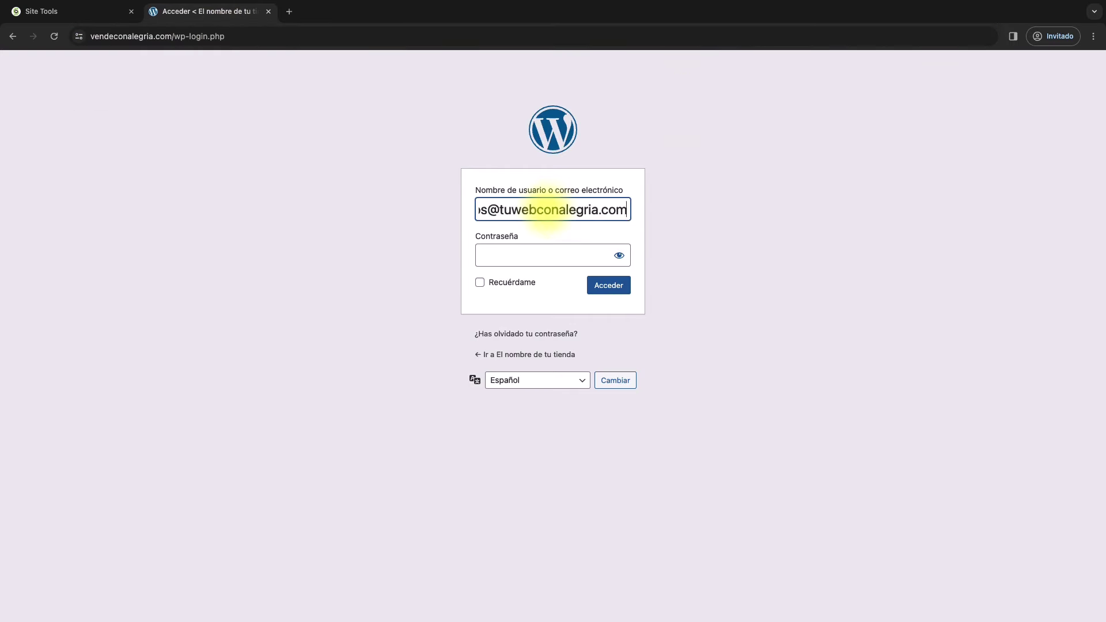
key(Tab)
text(*************)
key(Return)
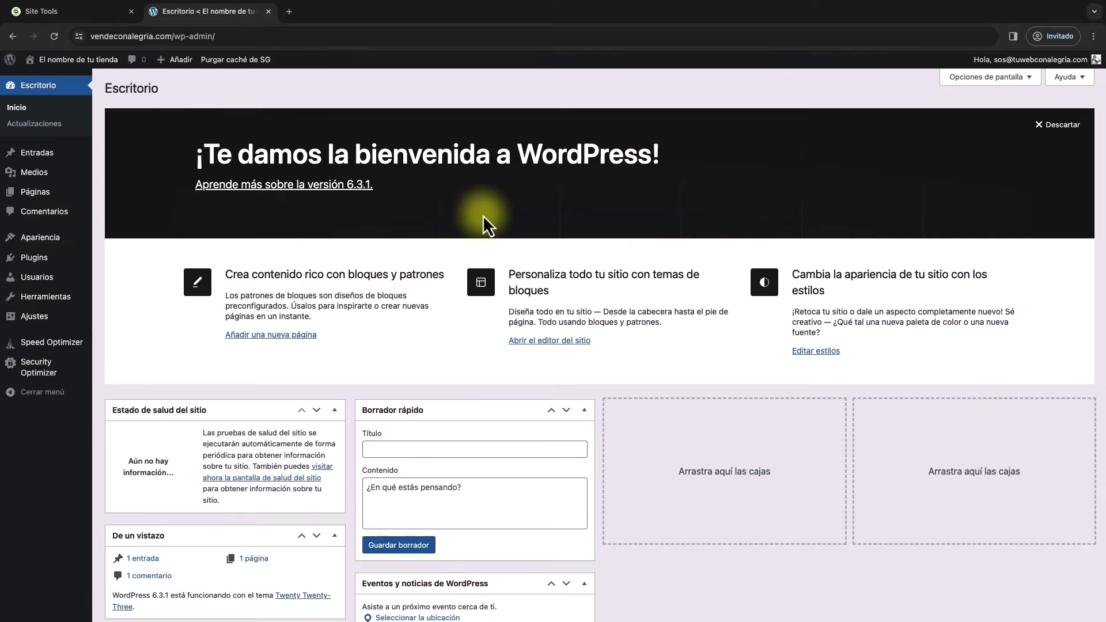
- Check the saved General Settings, then set the profile language to Español
click(49, 318)
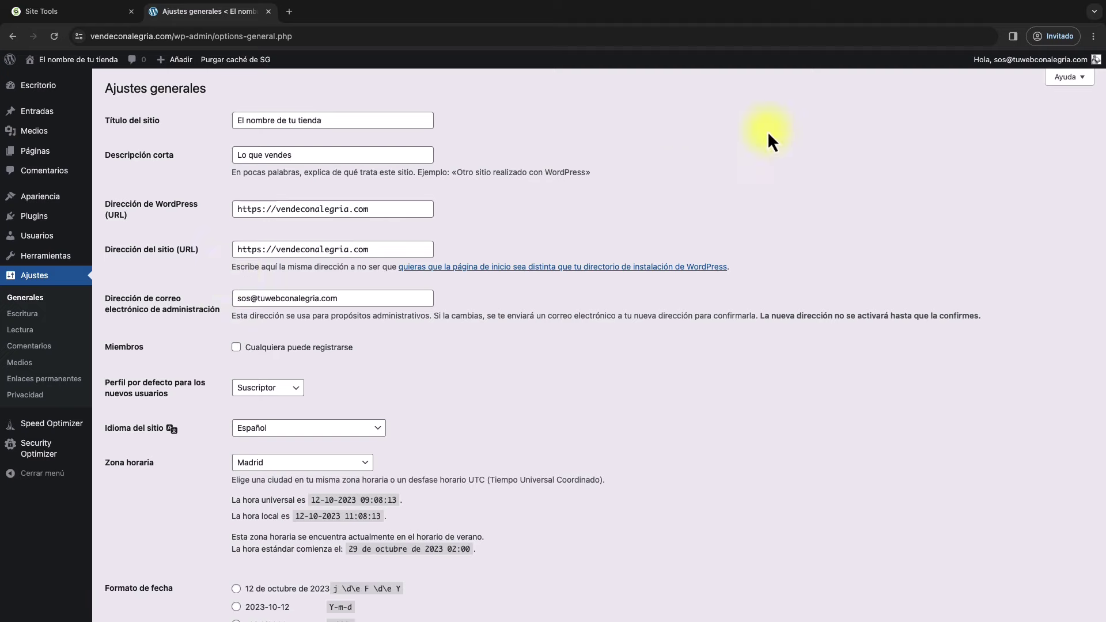
mouse_move(1045, 67)
click(1011, 111)
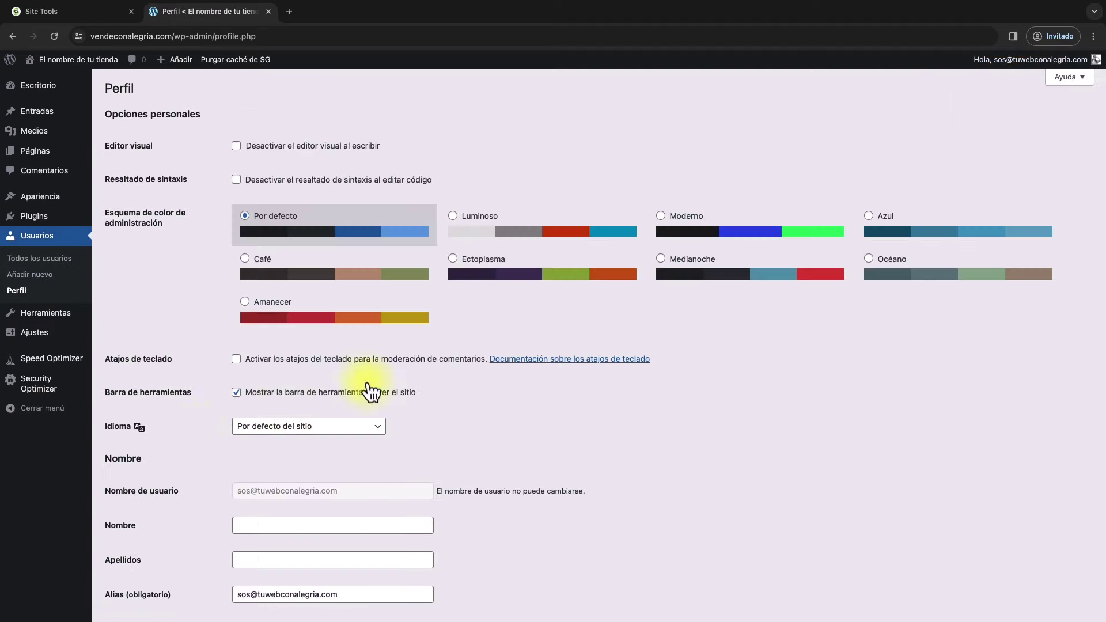
click(281, 428)
click(264, 454)
scroll(229, 476, down, 10)
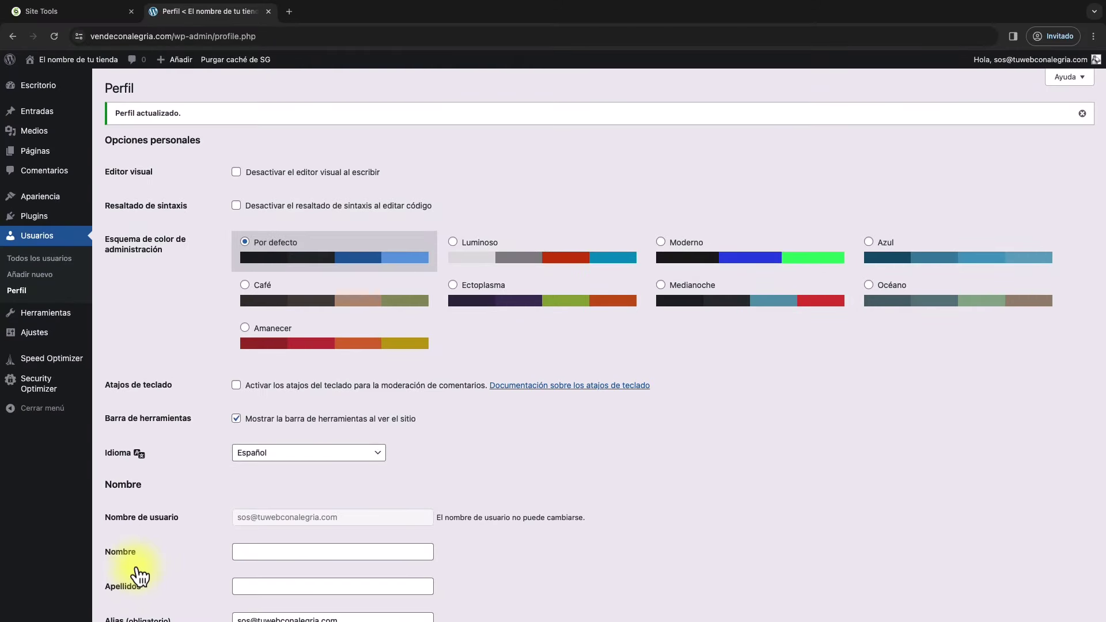
mouse_move(46, 200)
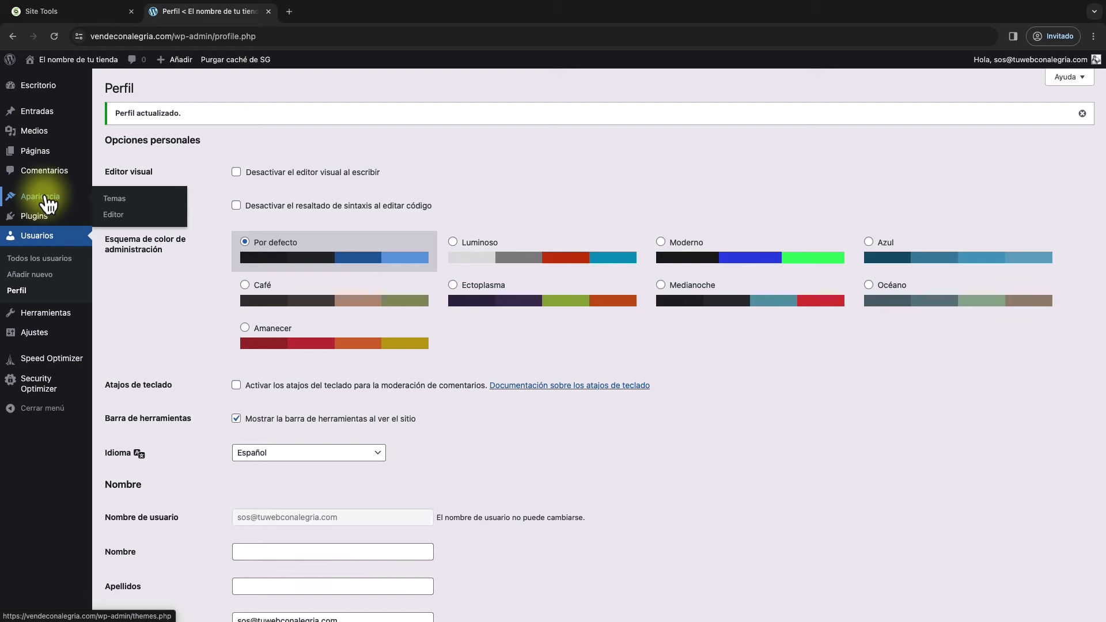
- Search for the Astra theme, install it and activate it
click(116, 200)
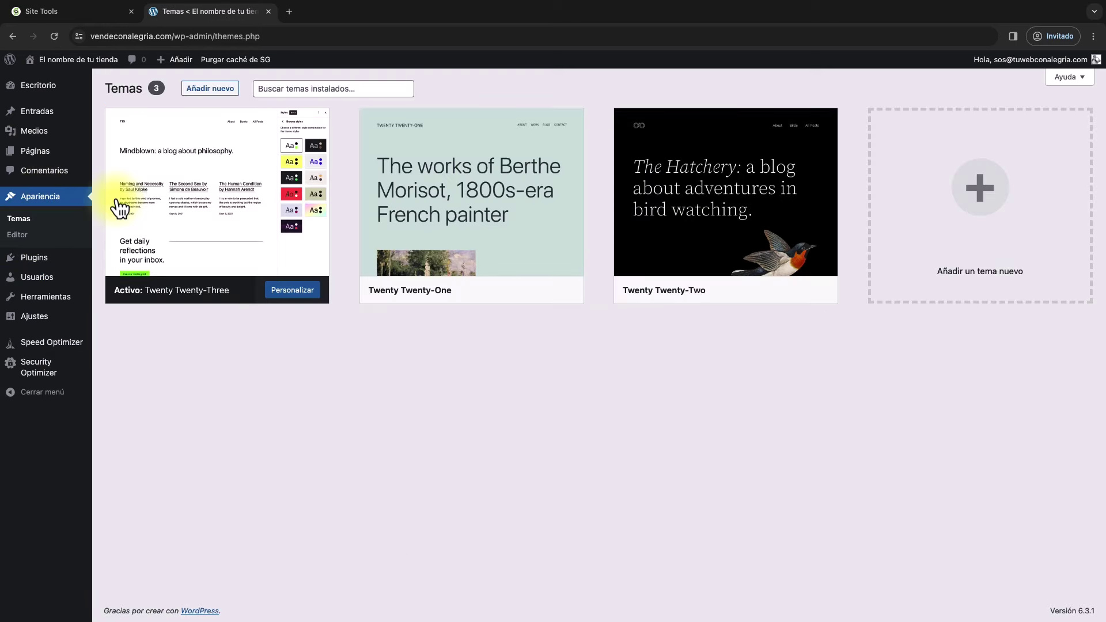
click(209, 90)
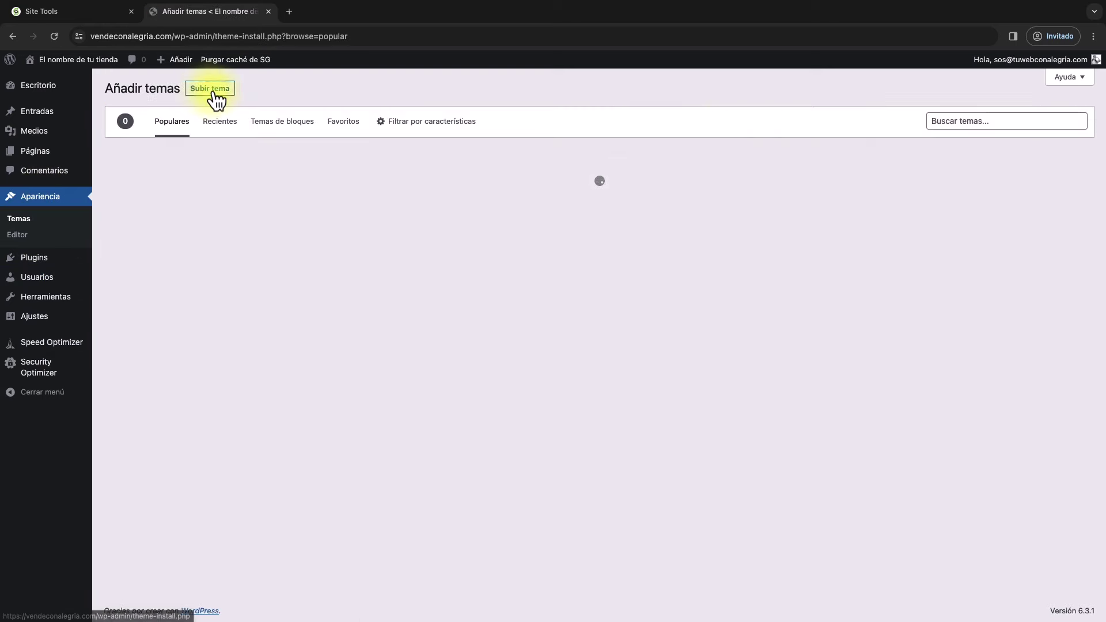
text(Astra)
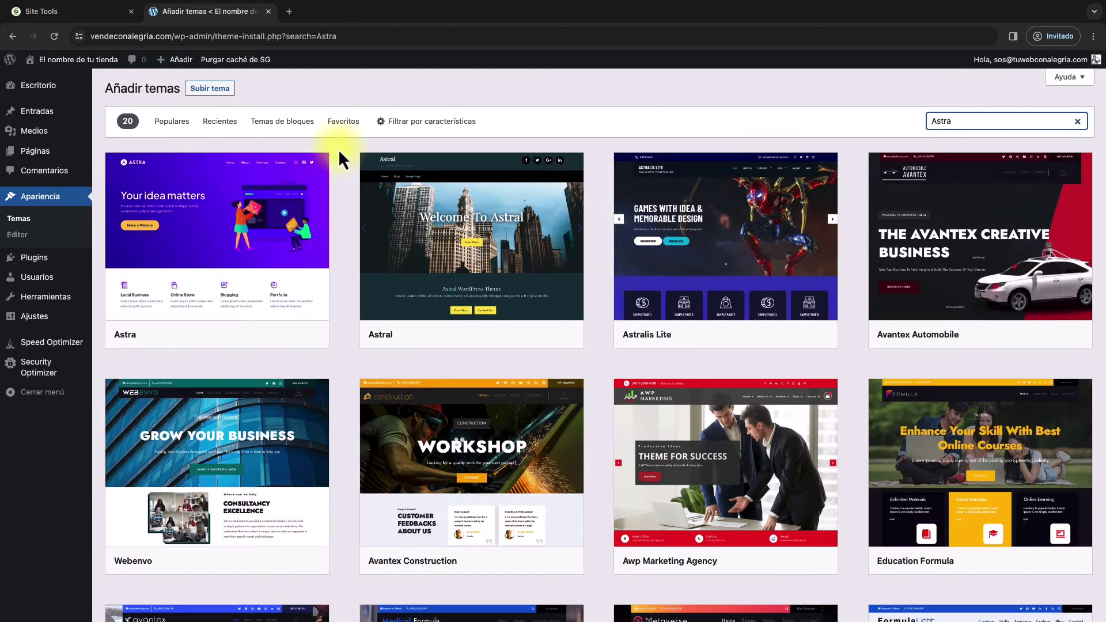
click(227, 334)
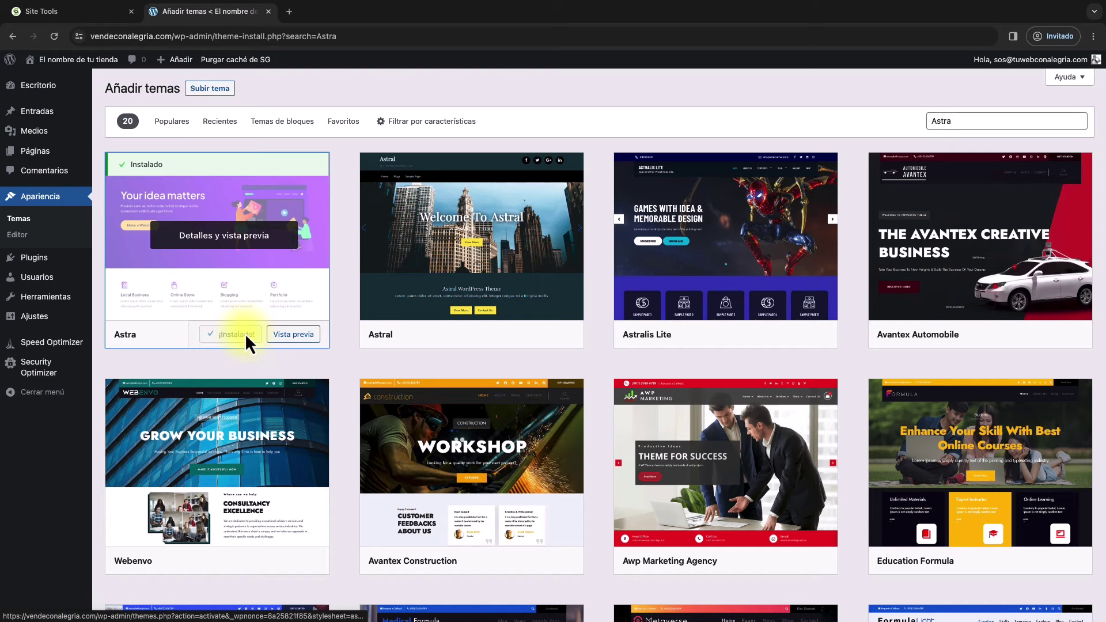
click(244, 335)
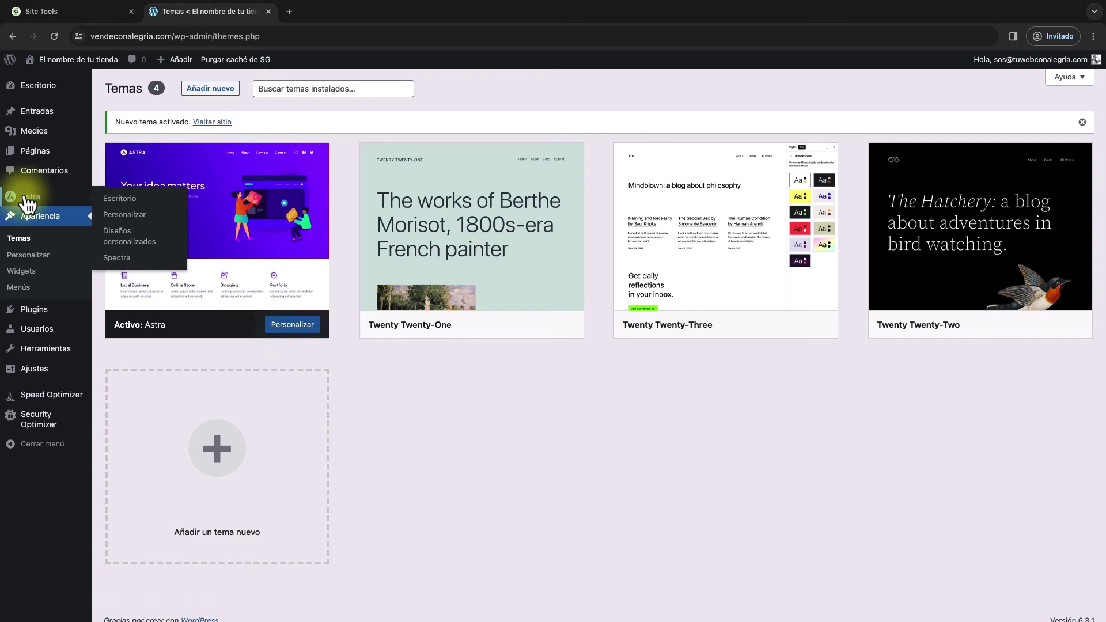
- Open Astra's Starter Templates and install and activate the Starter Templates plugin
click(119, 205)
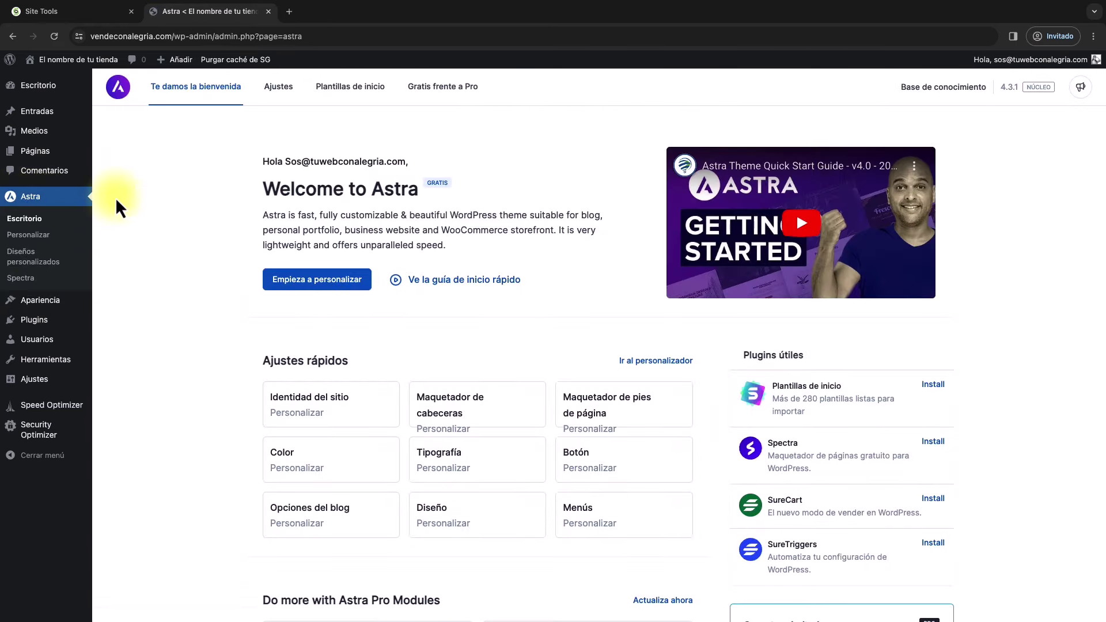
click(345, 89)
click(599, 377)
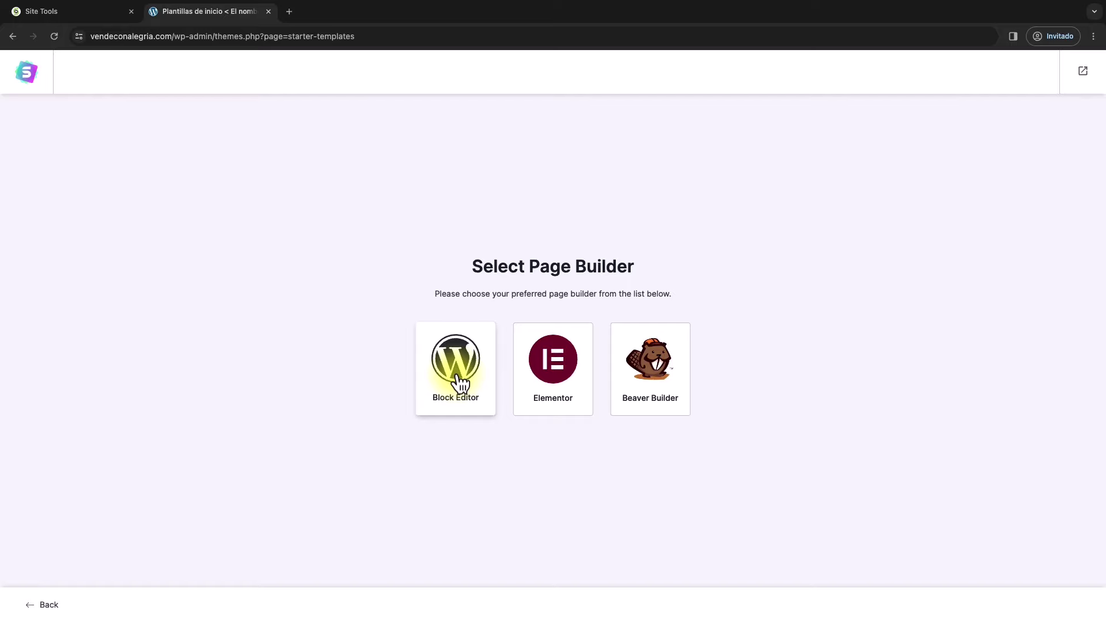
- Choose the Block Editor as page builder and search the templates for 'organic'
click(460, 382)
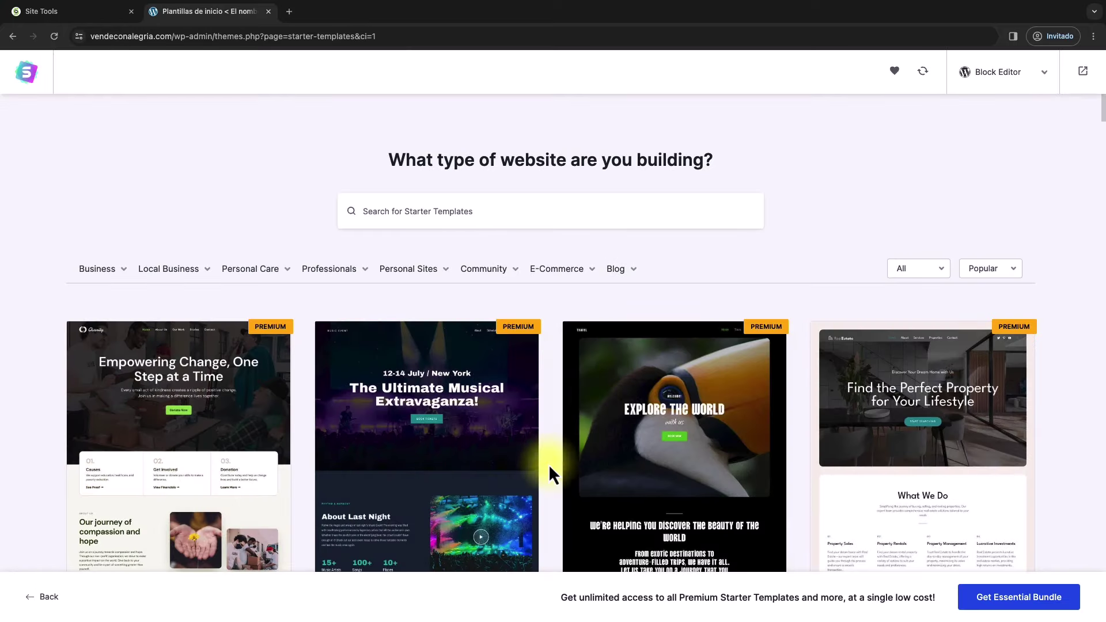
scroll(549, 466, down, 12)
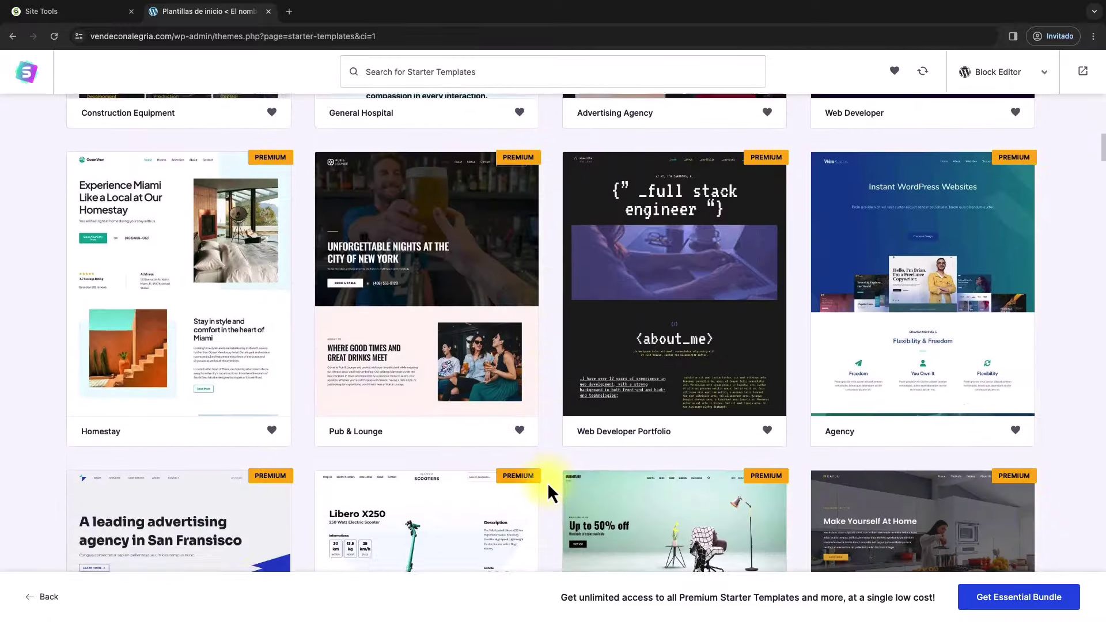
scroll(547, 482, down, 5)
scroll(548, 482, up, 10)
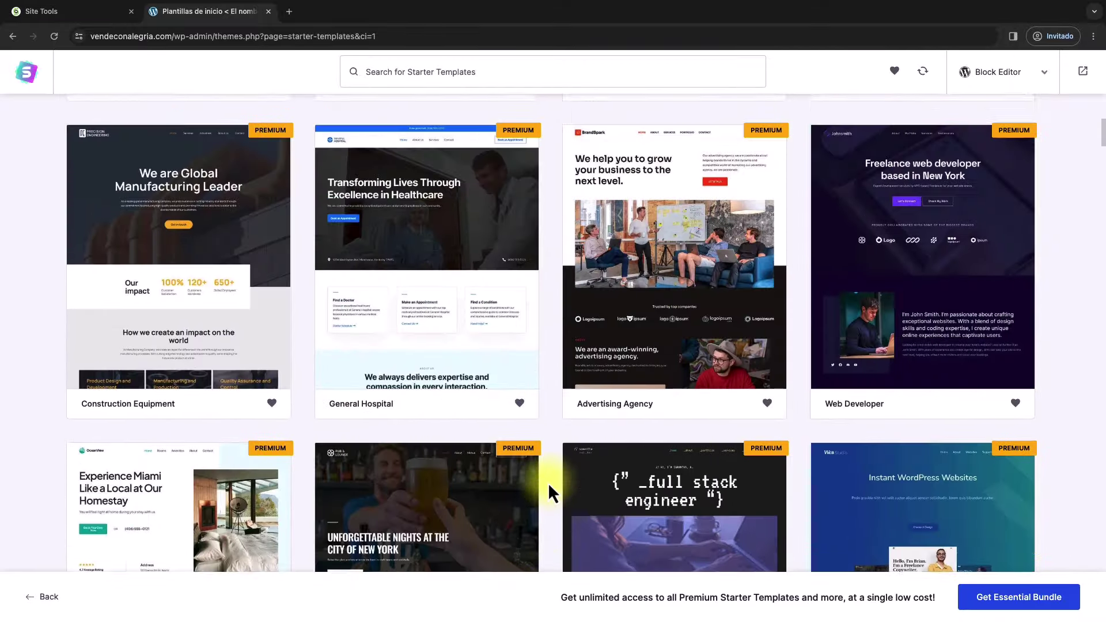
scroll(547, 482, up, 10)
click(372, 212)
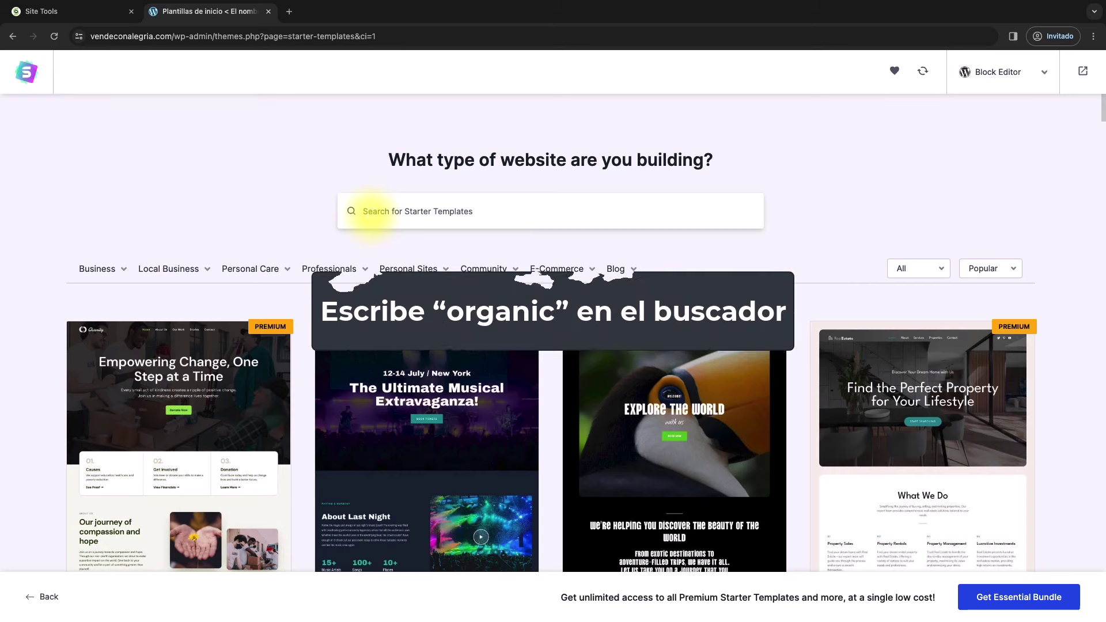
text(organic)
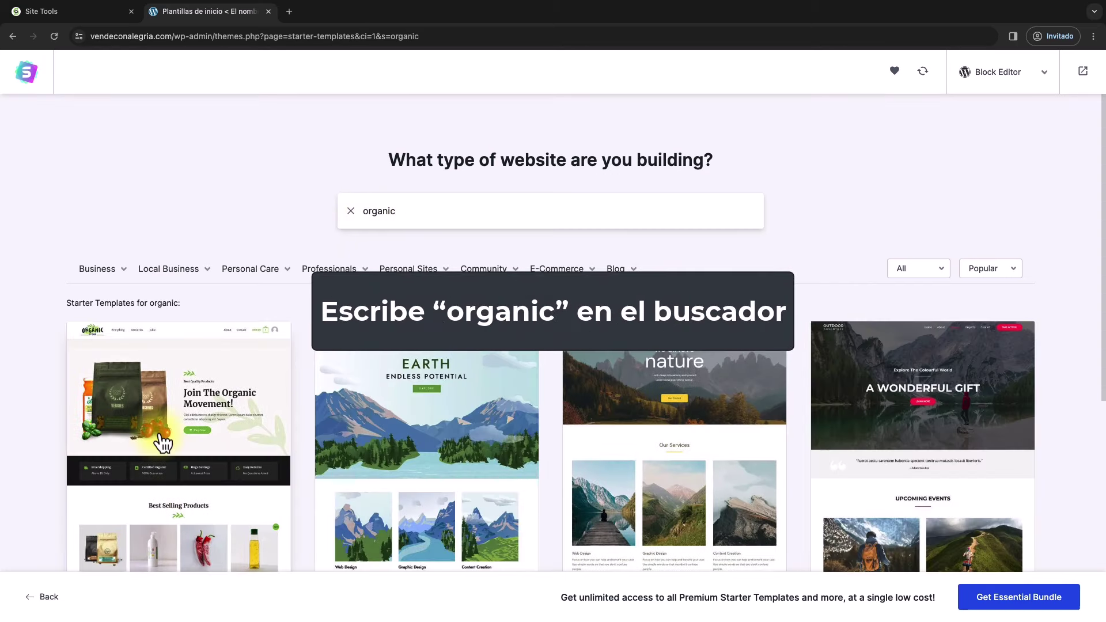
- Build the site from Organic Store with no logo and default colours and fonts, then view it
click(184, 457)
click(140, 414)
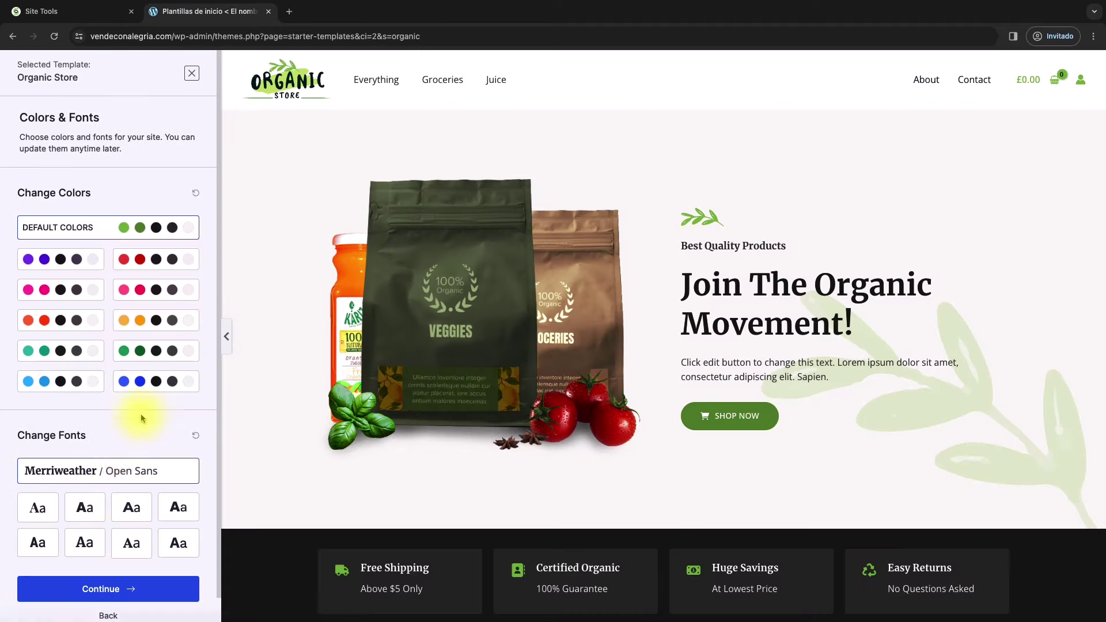
click(104, 590)
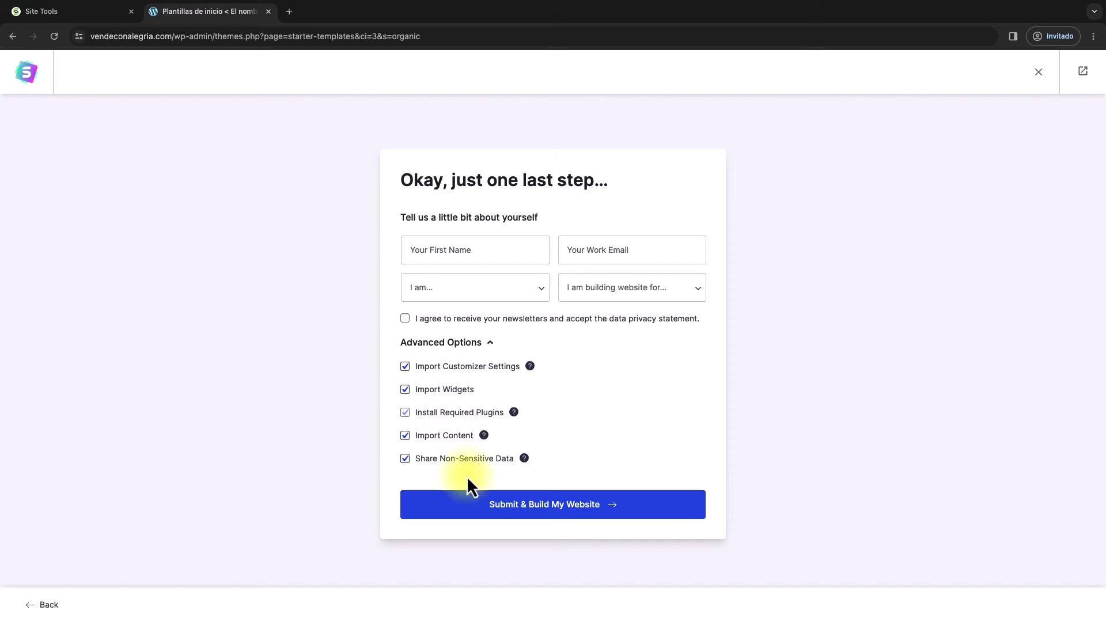
click(512, 507)
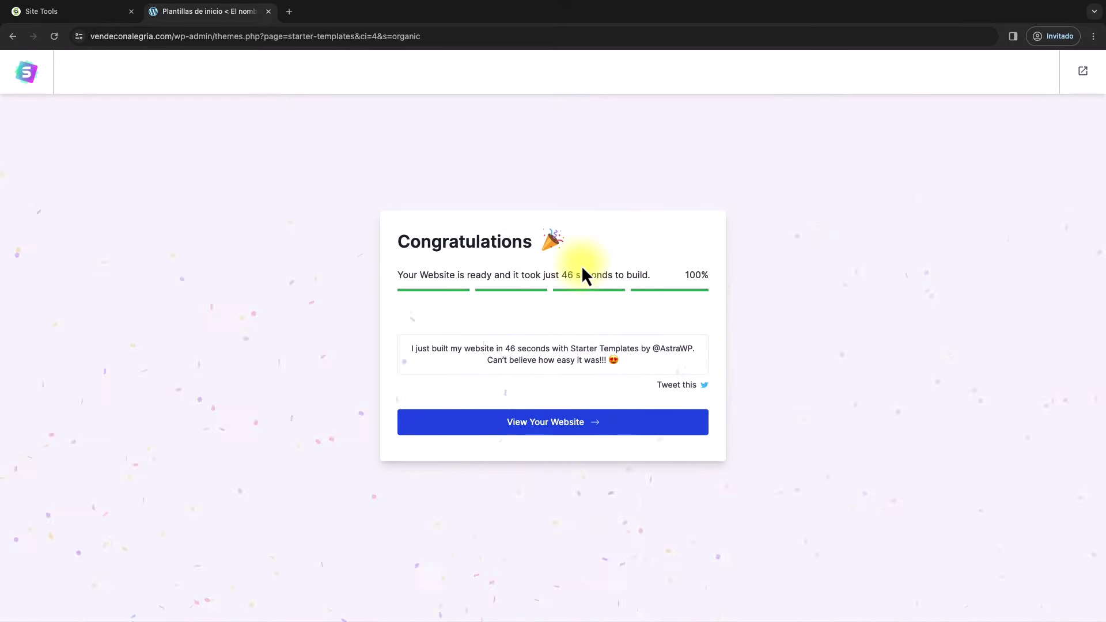
click(543, 426)
- Browse the new Organic Store home page, then look over its Contact page
scroll(528, 347, down, 5)
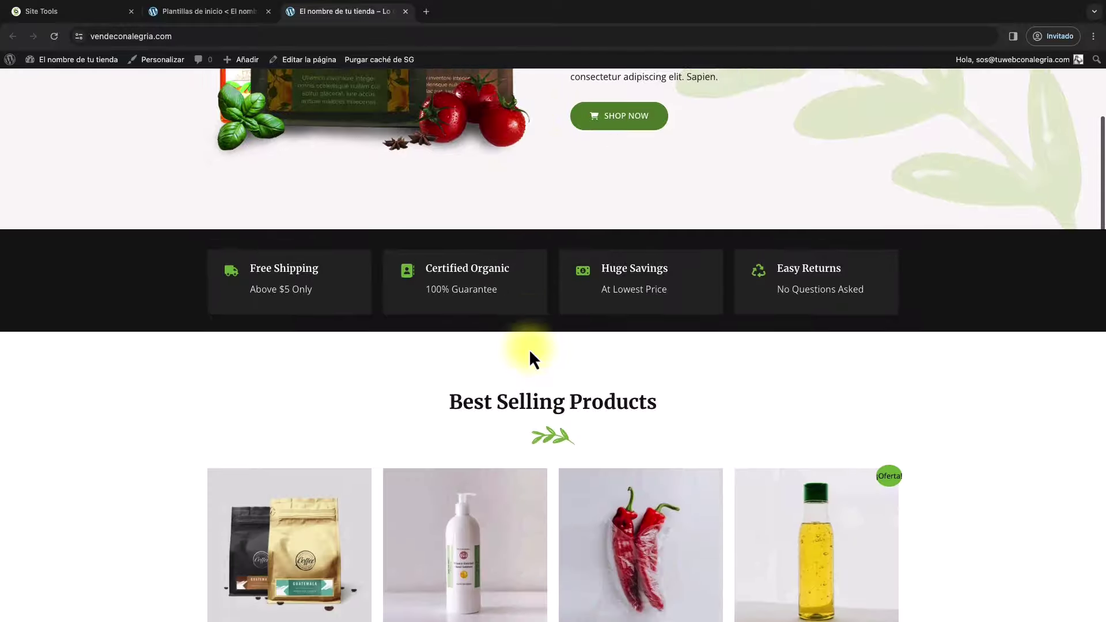
scroll(529, 348, down, 20)
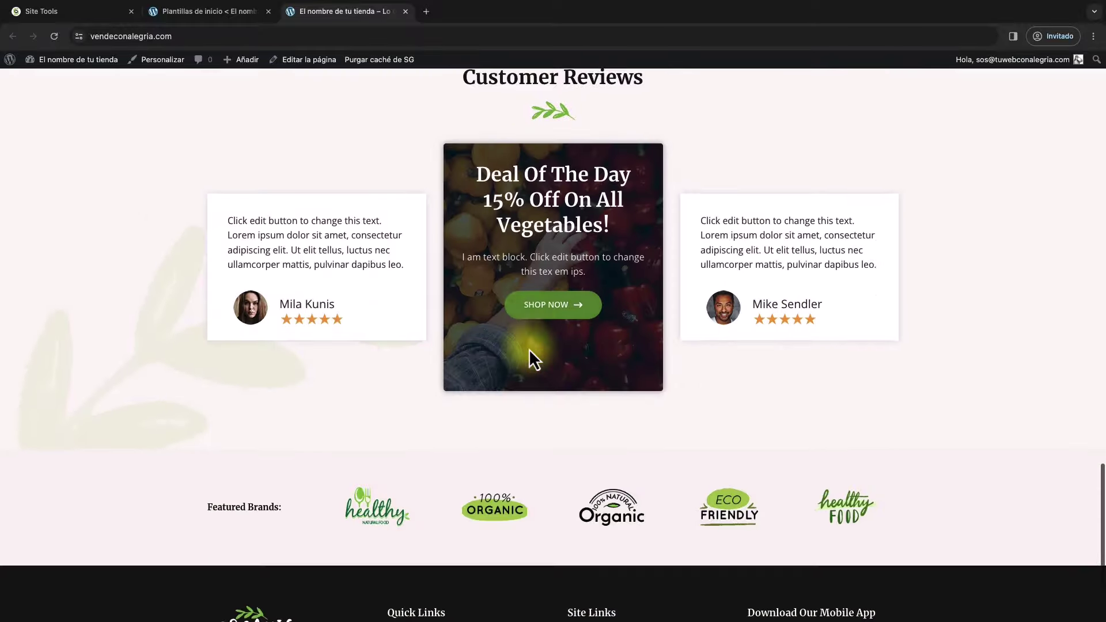
scroll(529, 347, down, 3)
scroll(743, 427, up, 15)
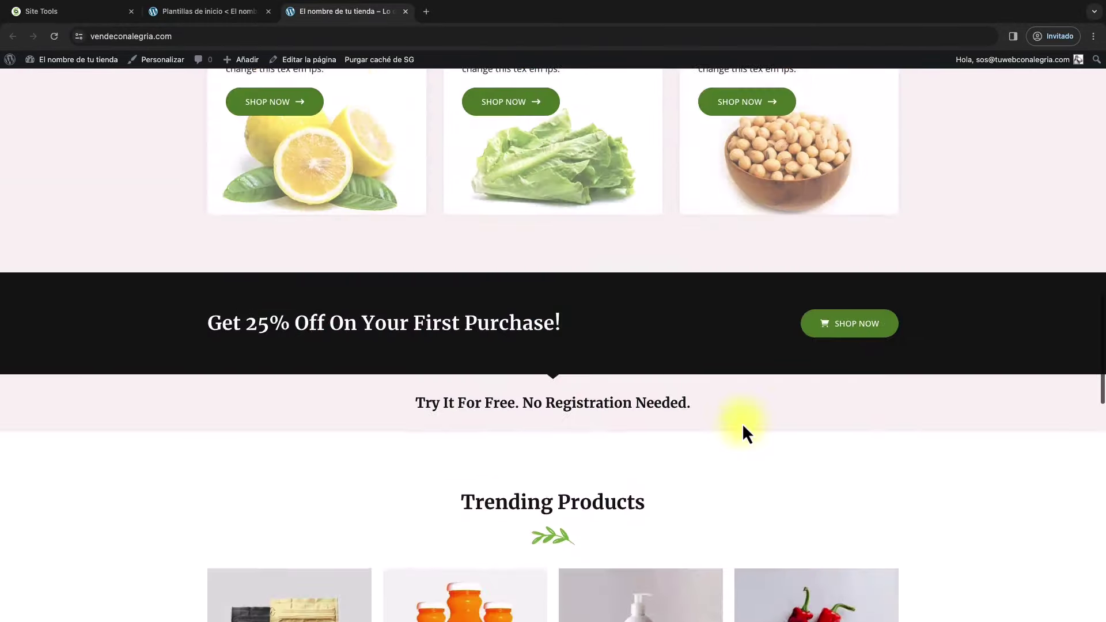
scroll(743, 429, up, 10)
click(960, 102)
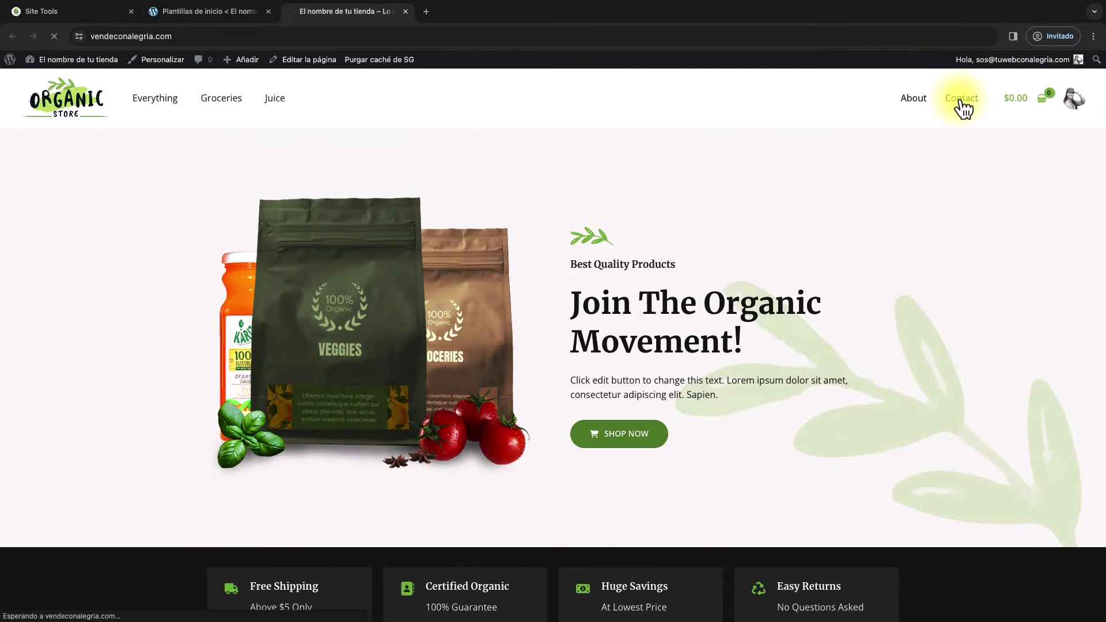
scroll(962, 107, down, 6)
scroll(961, 106, up, 6)
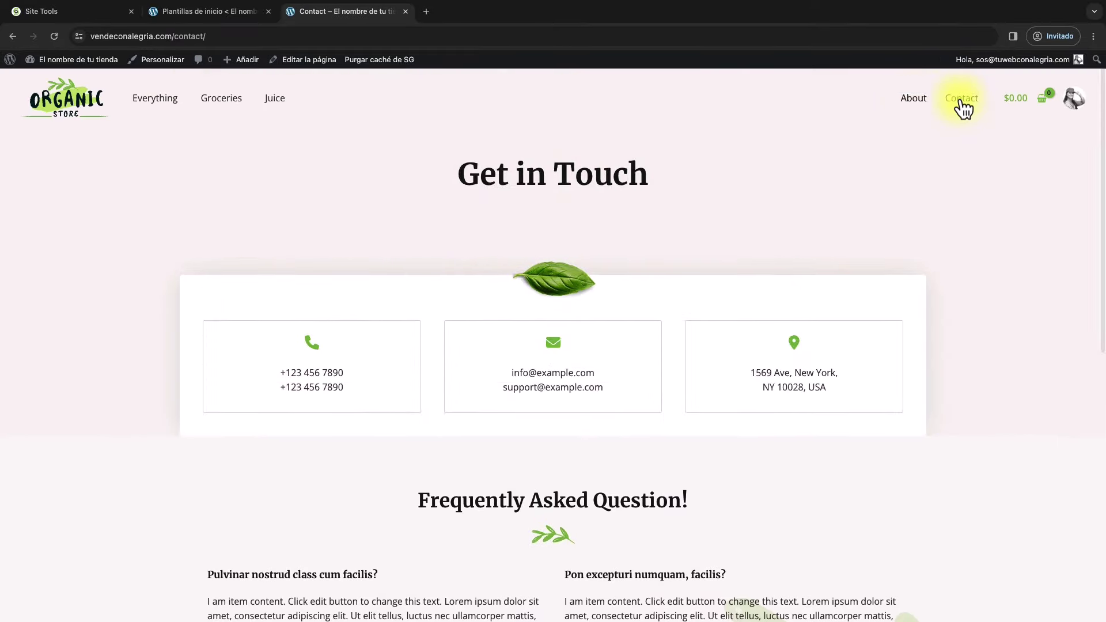
- Look over the About page, then return to the WordPress admin dashboard via Escritorio
click(914, 99)
scroll(914, 108, down, 10)
scroll(916, 109, up, 10)
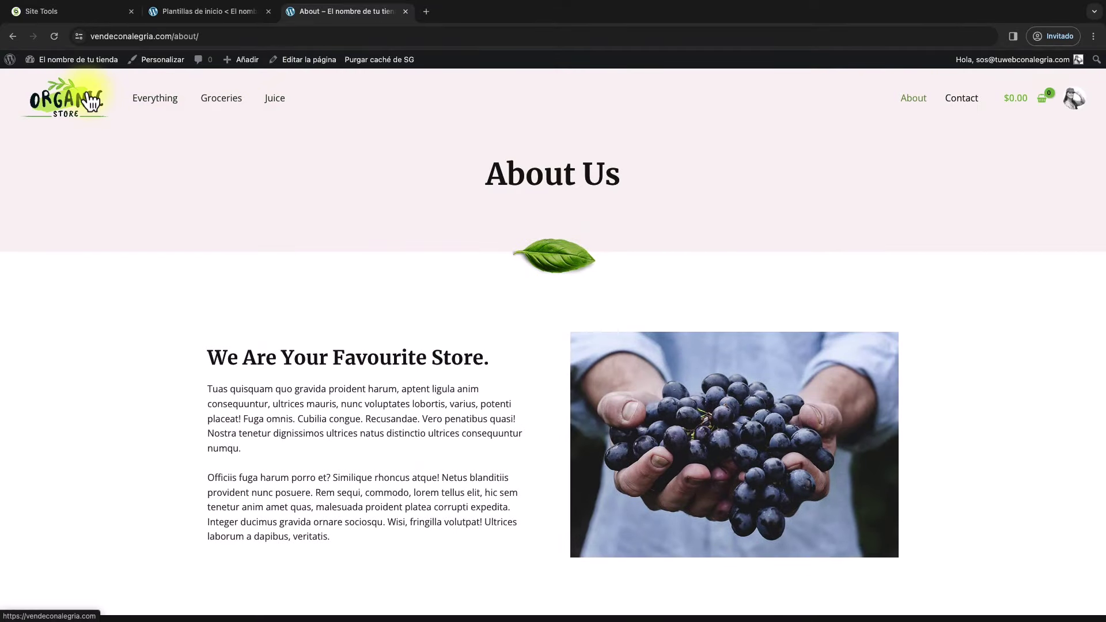
click(53, 81)
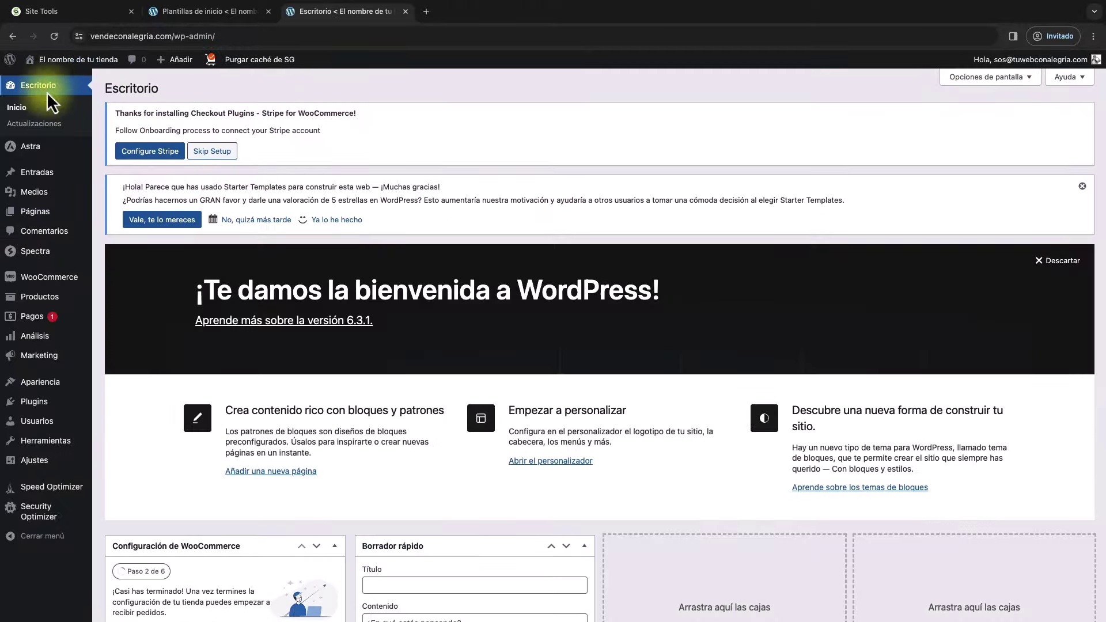
mouse_move(46, 286)
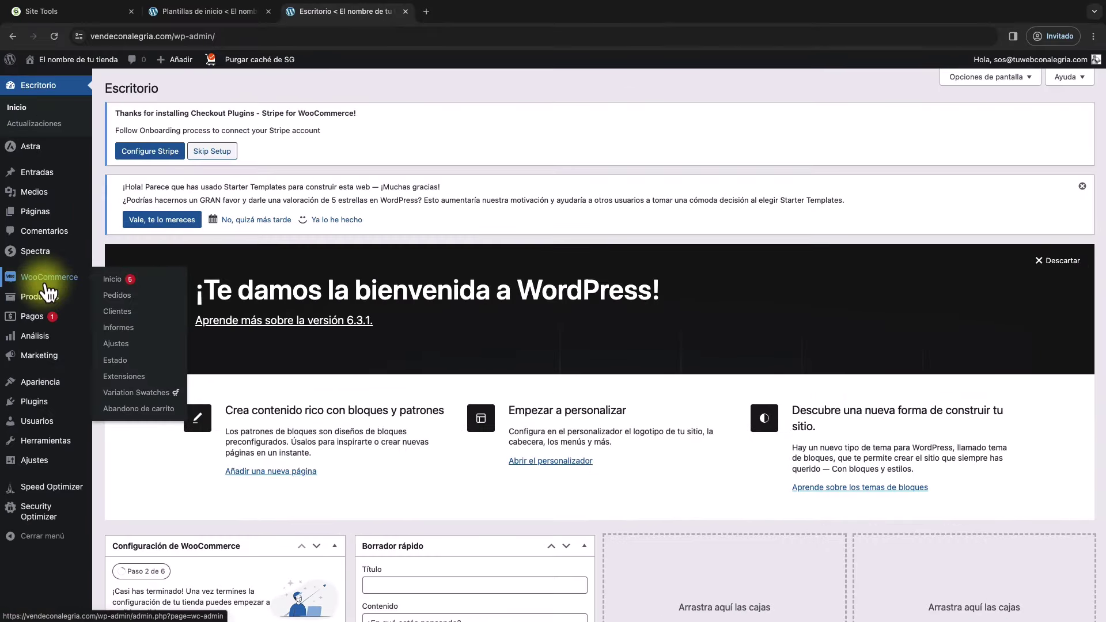
- Start a new product titled 'Miel' and paste in its product description
click(46, 296)
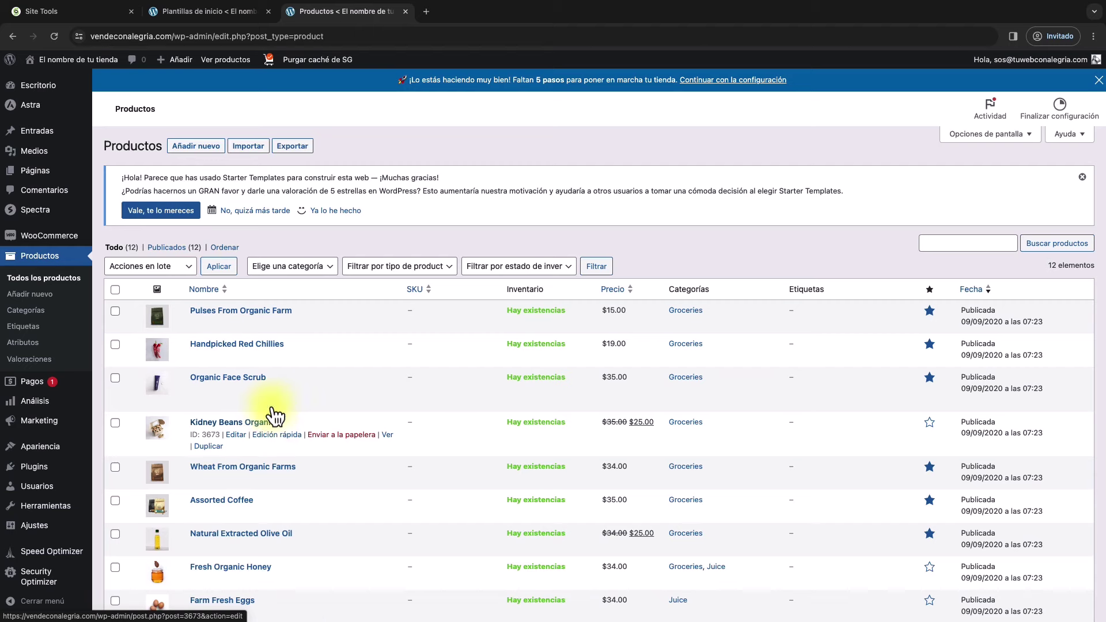
click(196, 147)
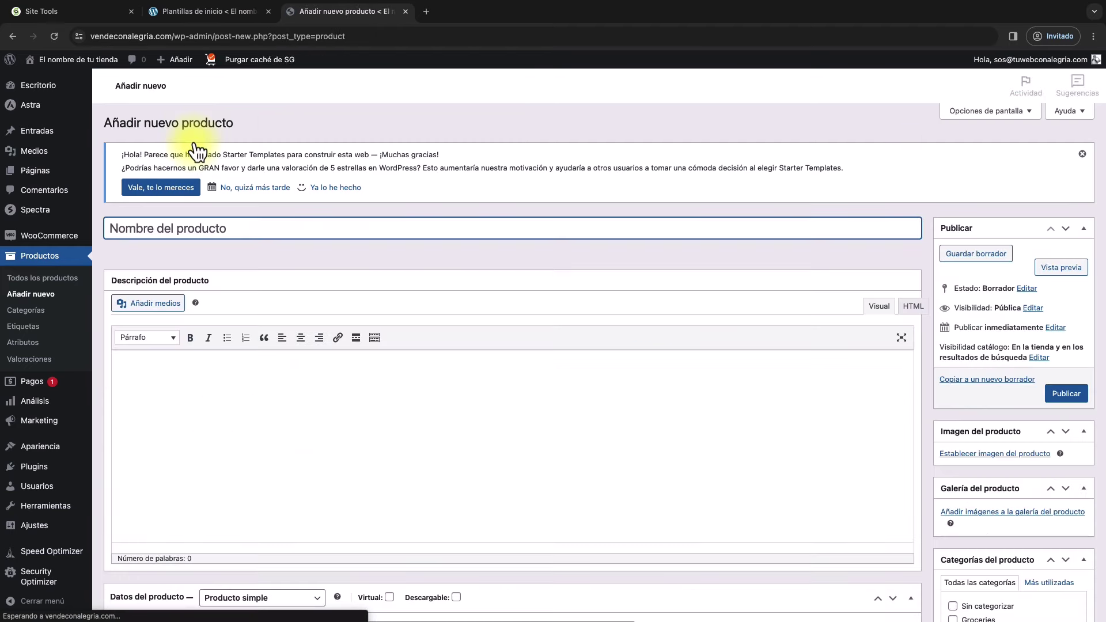
text(Miel)
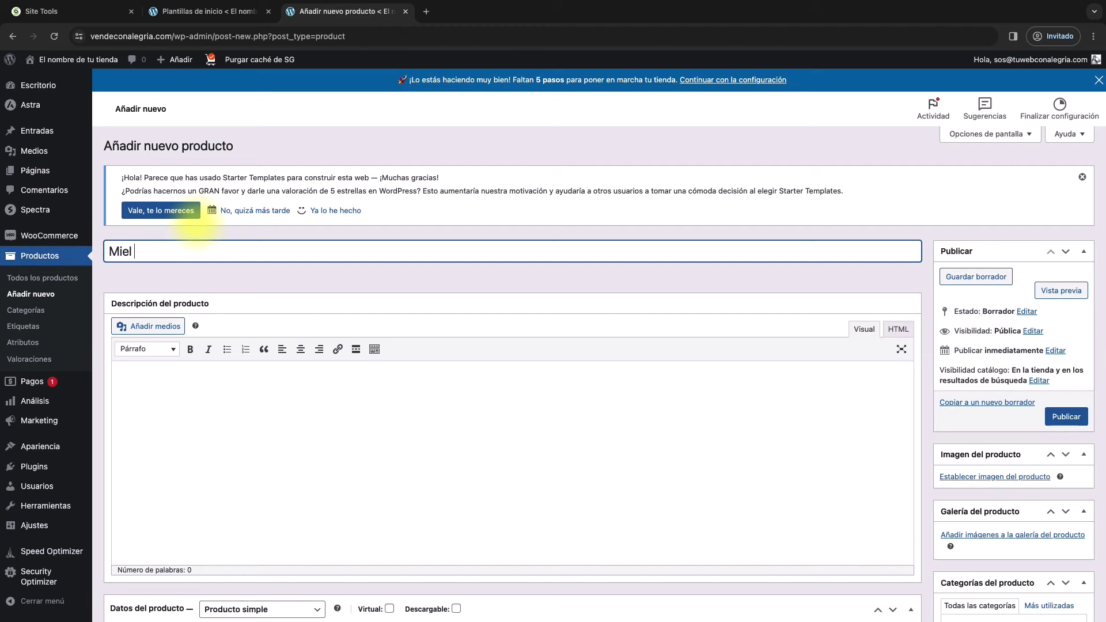
click(163, 392)
text(Utiliza la descripción por la que crees que puedes posicionar mejor el producto en Google.)
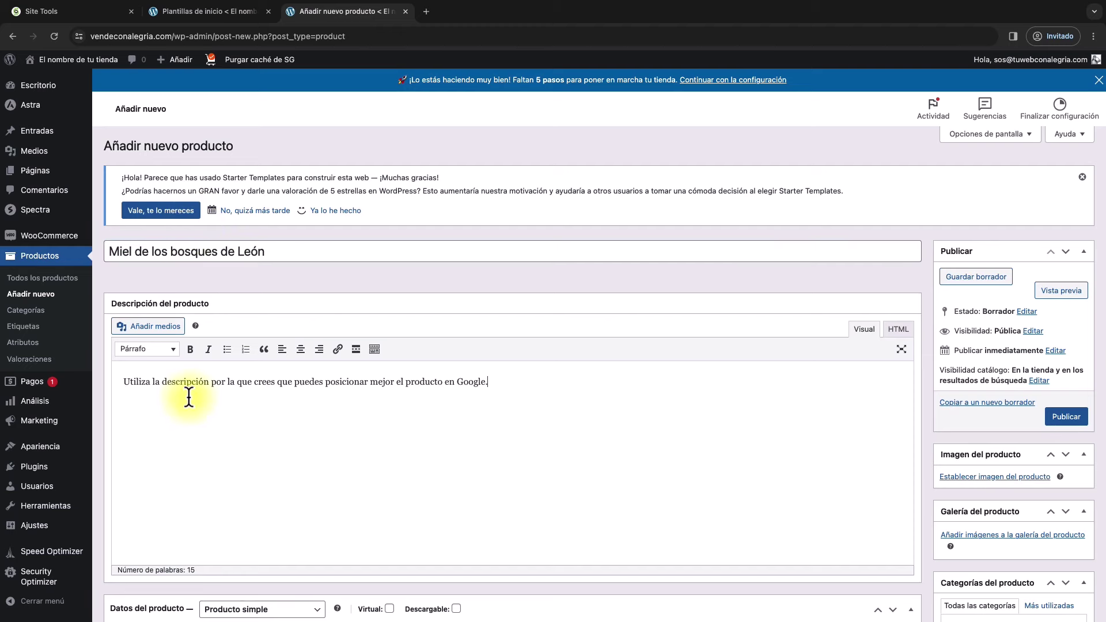
scroll(378, 285, down, 6)
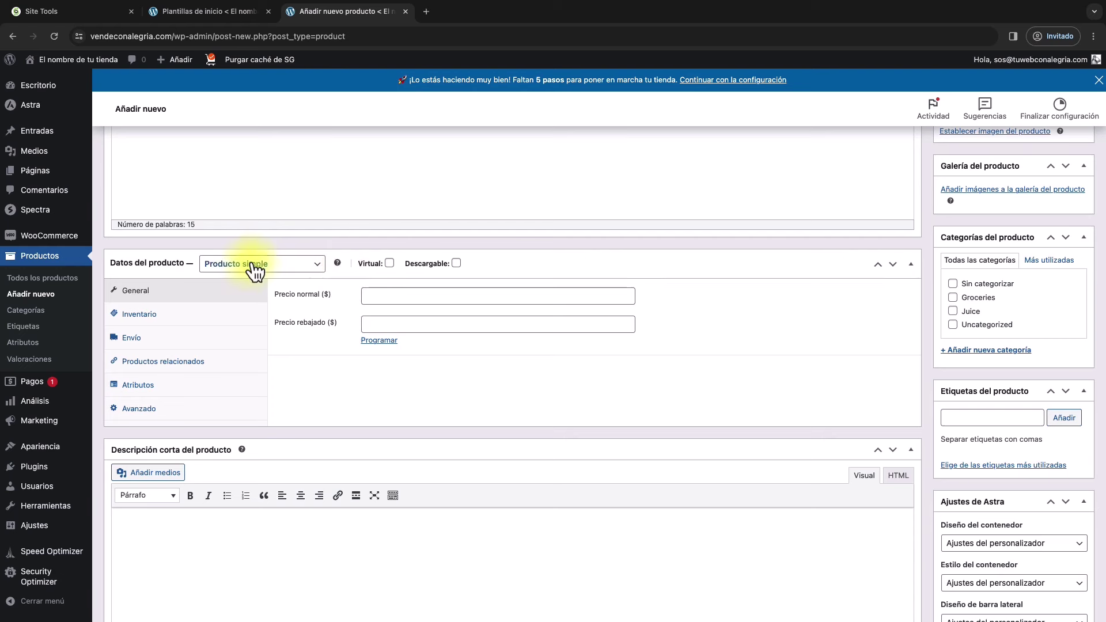
- Price the product at 20 with a sale price of 10, scheduled 2023-10-12 to 2023-10-15
click(387, 297)
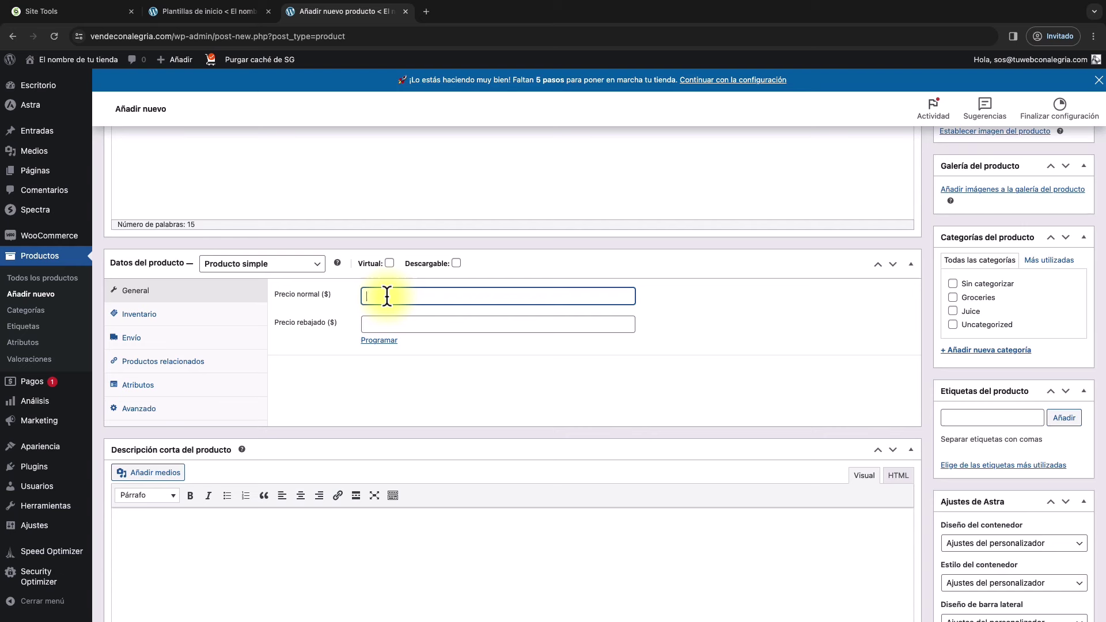
click(383, 324)
text(10)
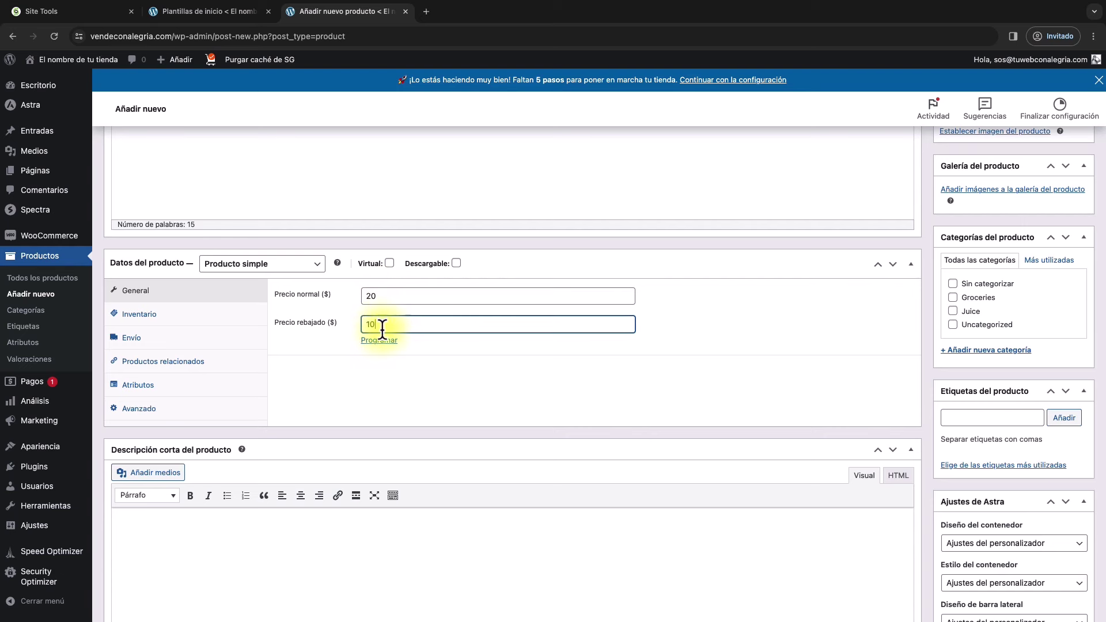
click(379, 340)
click(382, 351)
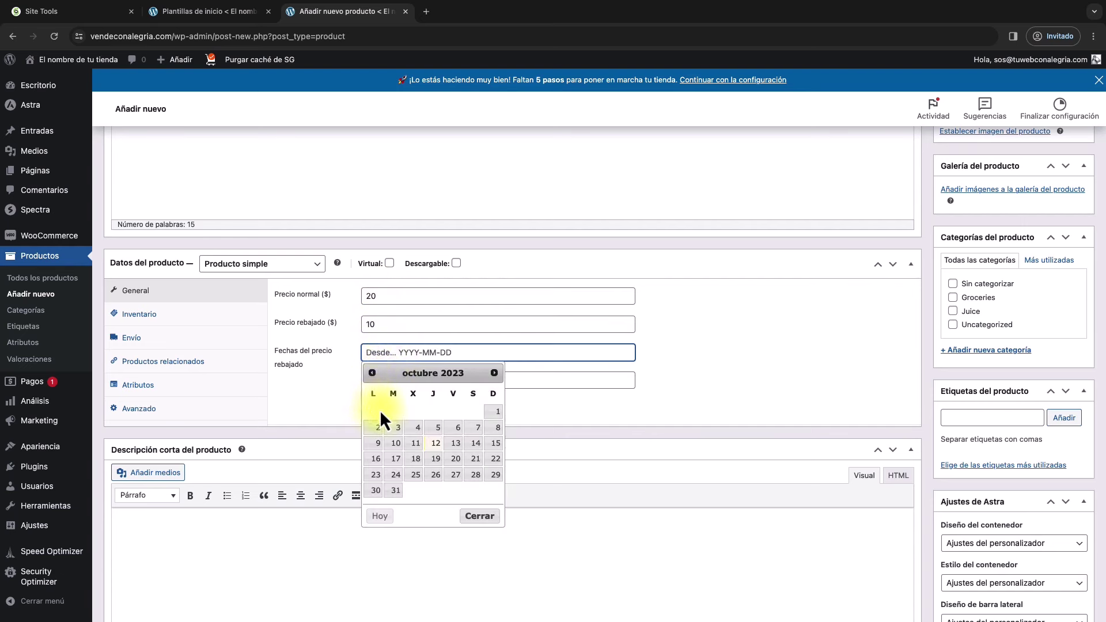
click(436, 442)
click(395, 380)
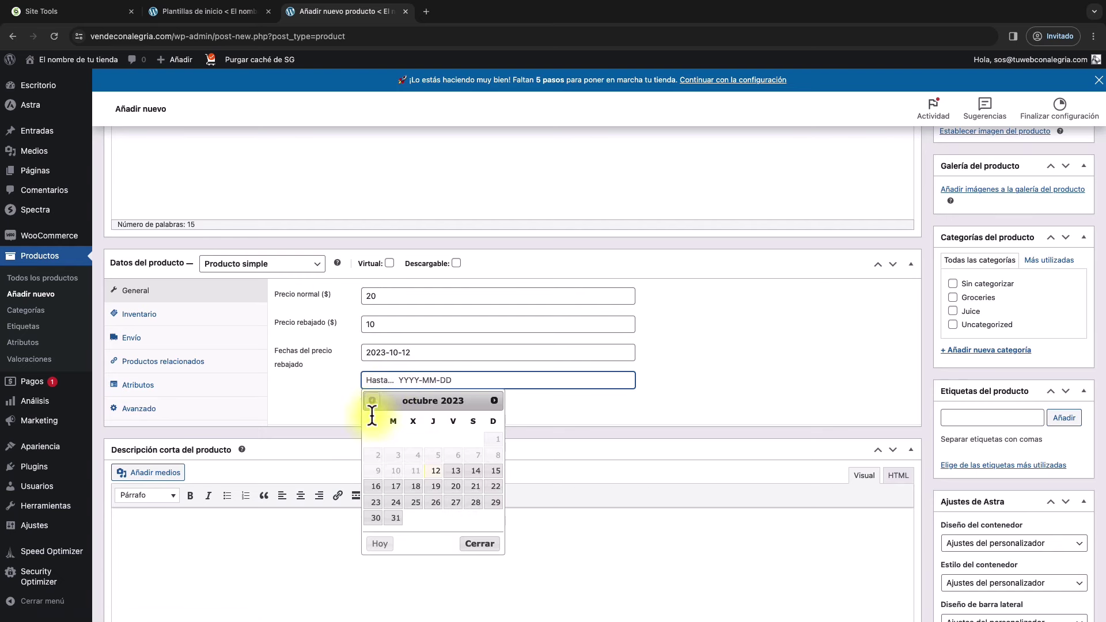
click(494, 471)
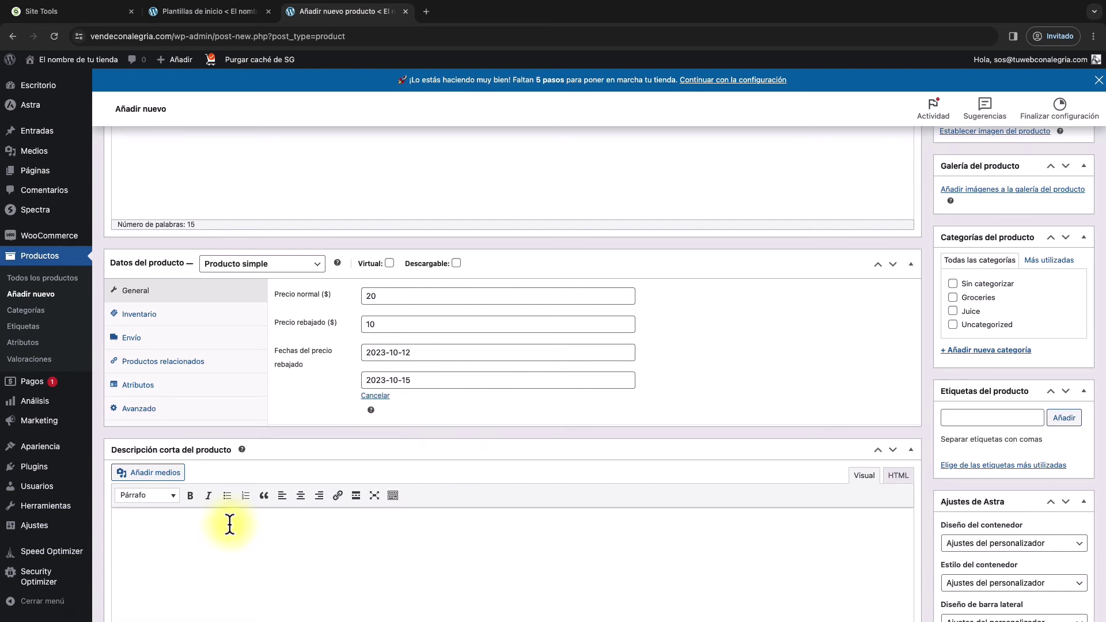
- In Inventory, enable stock tracking with quantity 10 and a low-stock threshold of 2
click(145, 317)
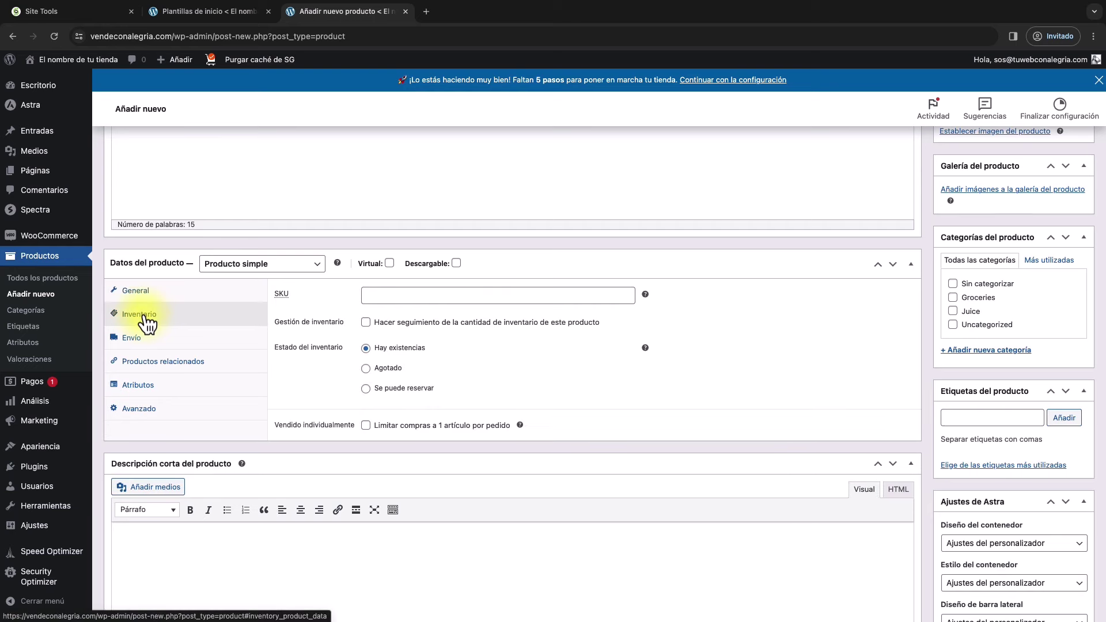
click(384, 295)
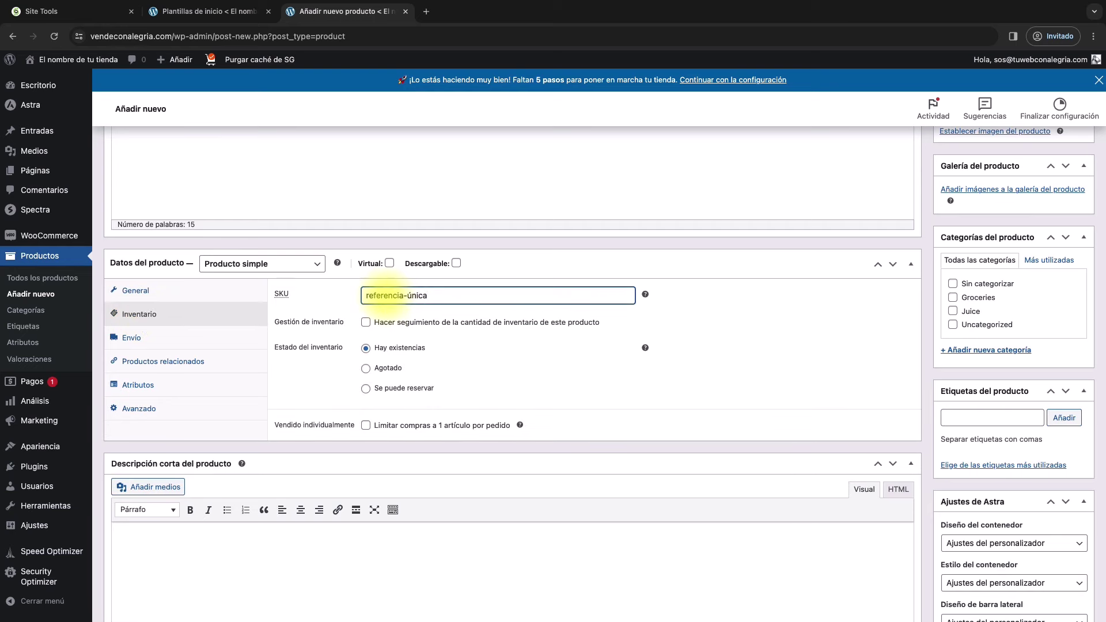
click(369, 326)
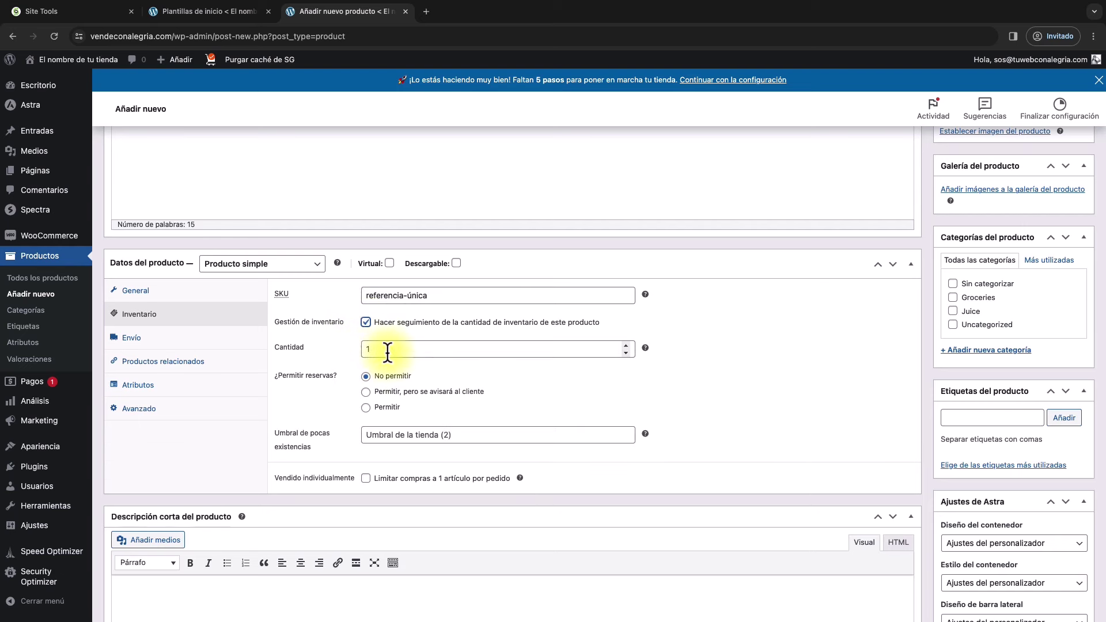
drag(390, 349, 361, 348)
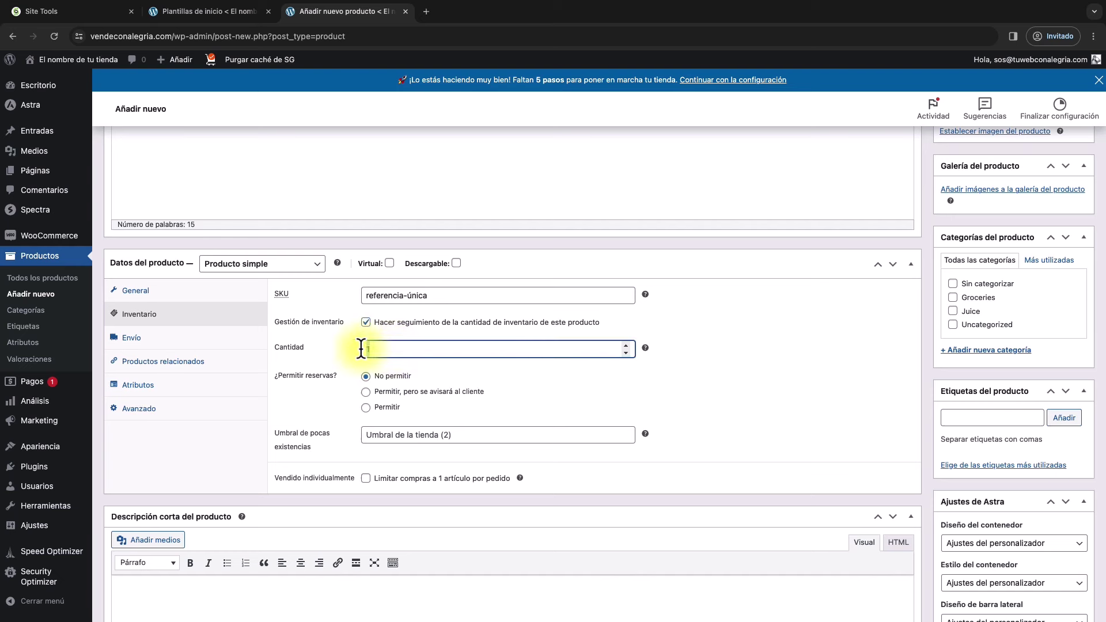
text(10)
click(379, 433)
text(2)
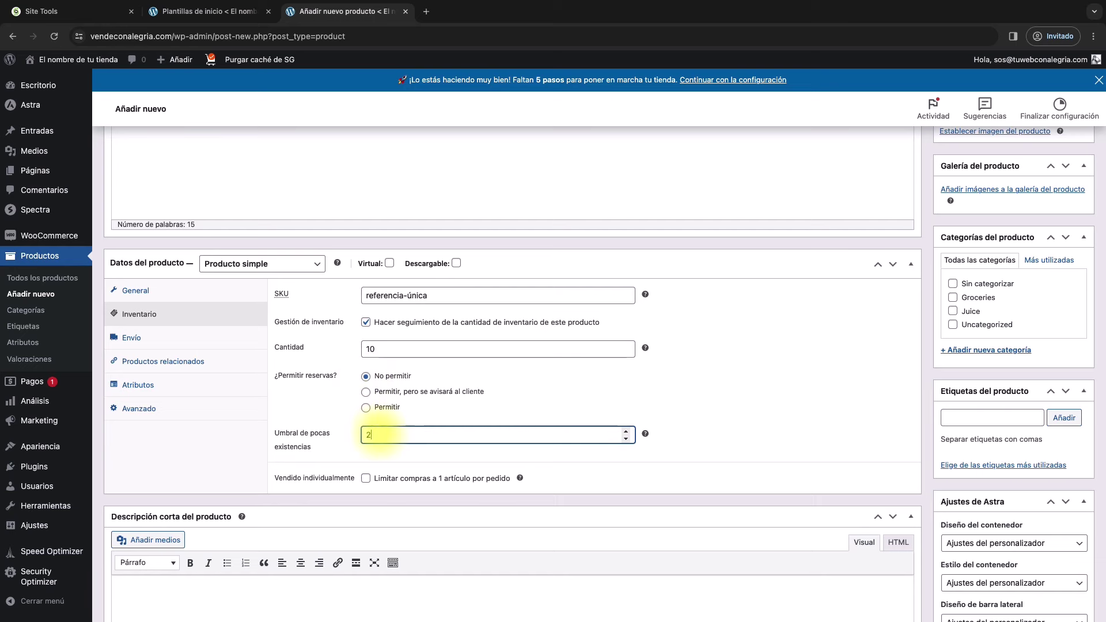
scroll(339, 461, down, 5)
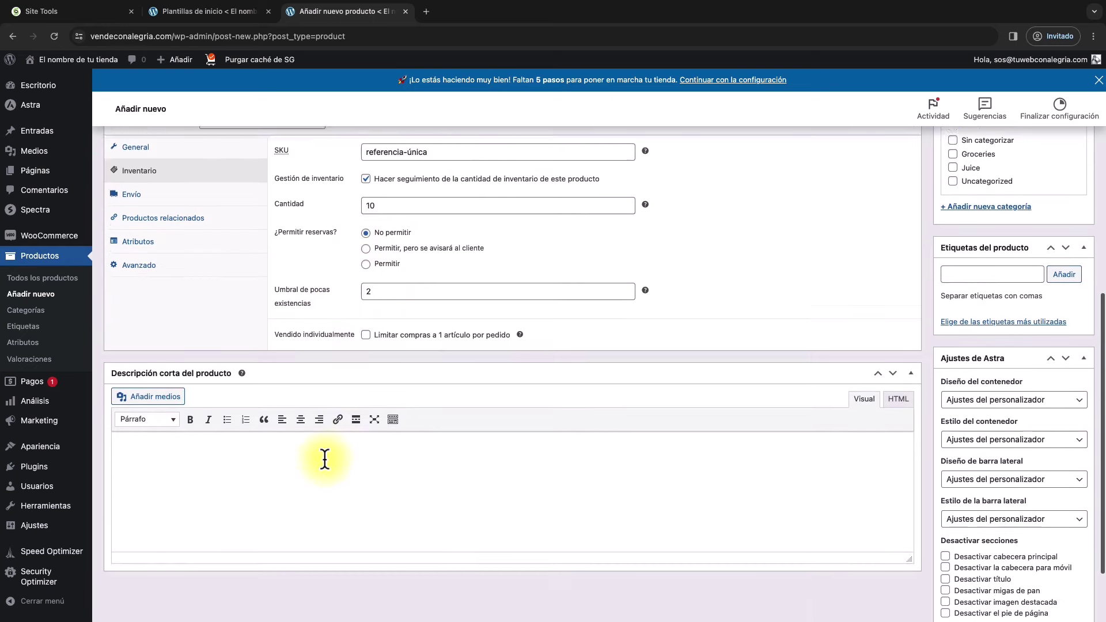
- Paste in the product's short description
click(184, 371)
text(Esta es la que utilizamos para detallar ingredientes, elaboración, en general información para nuestro comprador y no tanto para Google.)
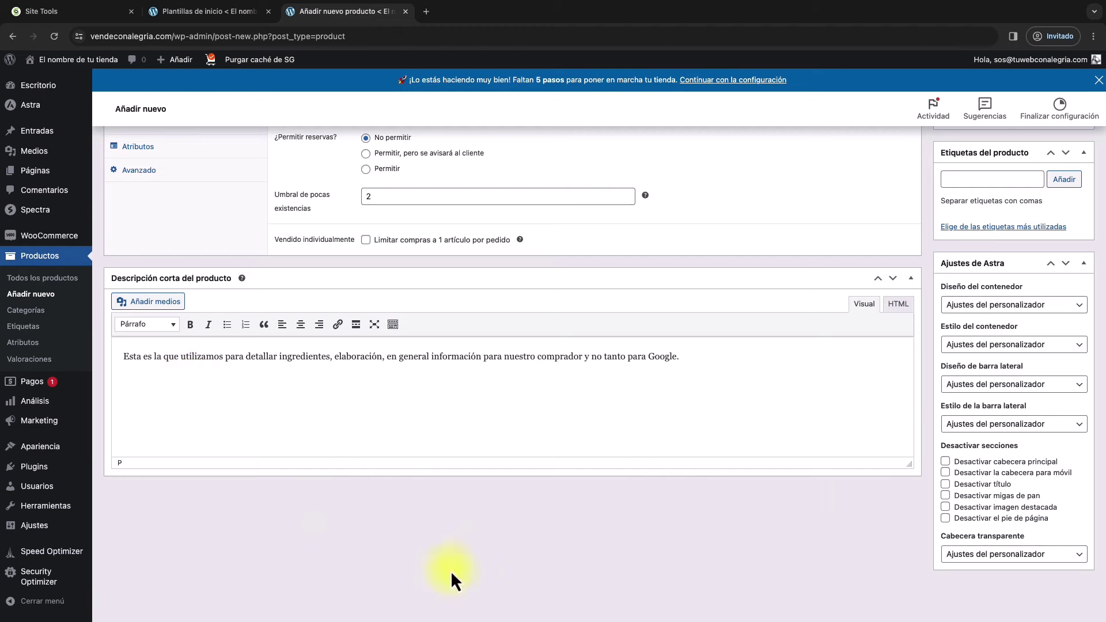
scroll(928, 233, up, 1)
scroll(928, 233, up, 8)
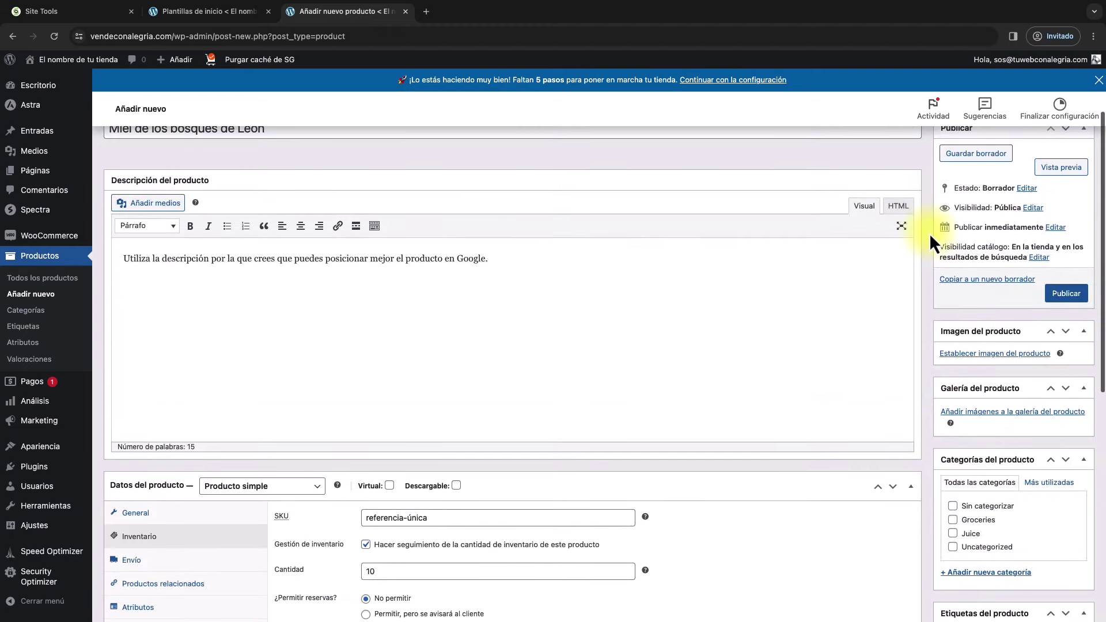
- Create a new 'Eco' product category and assign it to the honey product
click(985, 572)
scroll(1096, 591, down, 4)
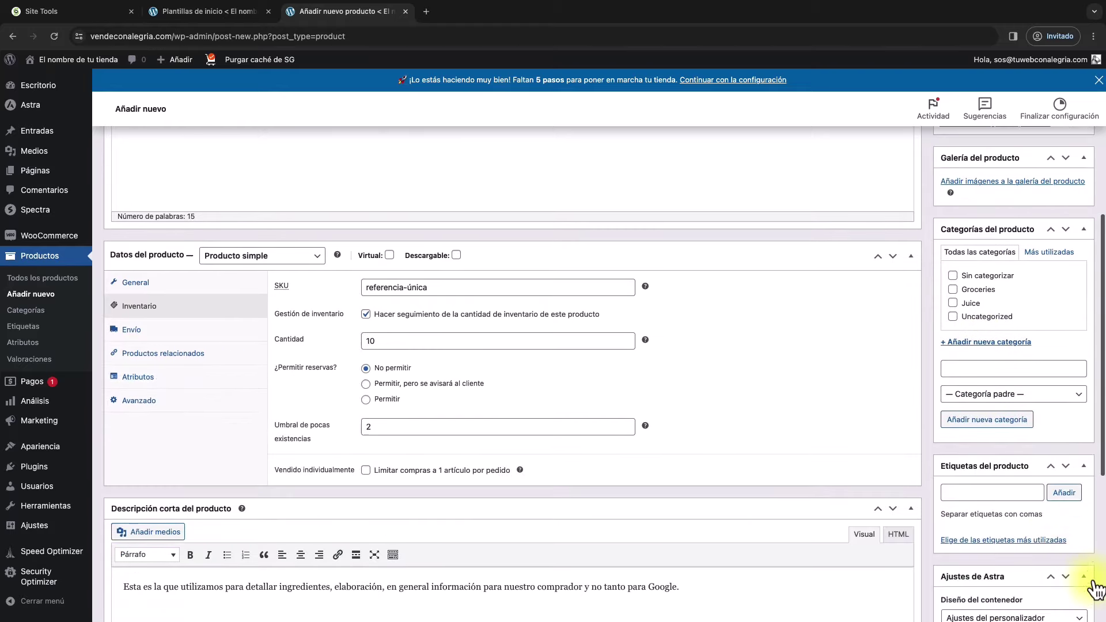
click(959, 370)
text(Eco)
click(967, 420)
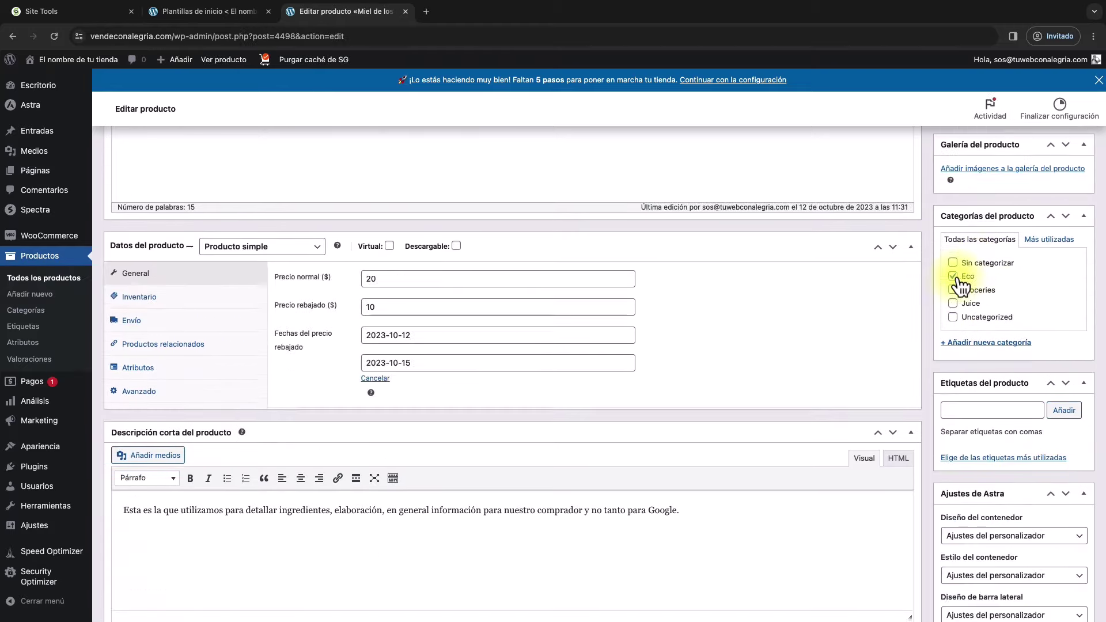
scroll(956, 282, up, 4)
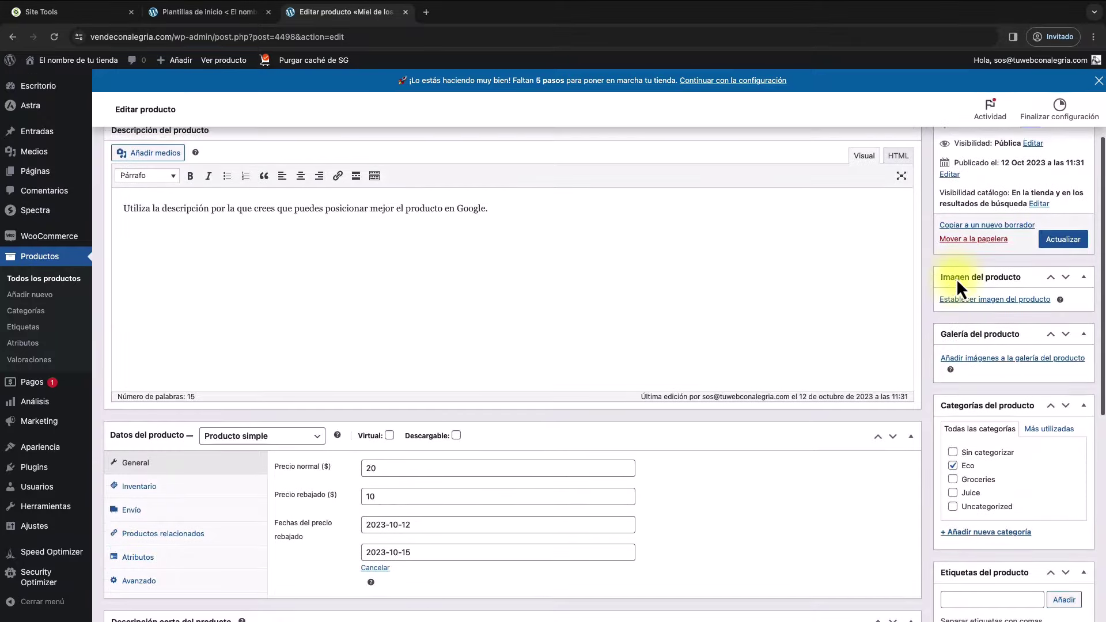
click(981, 341)
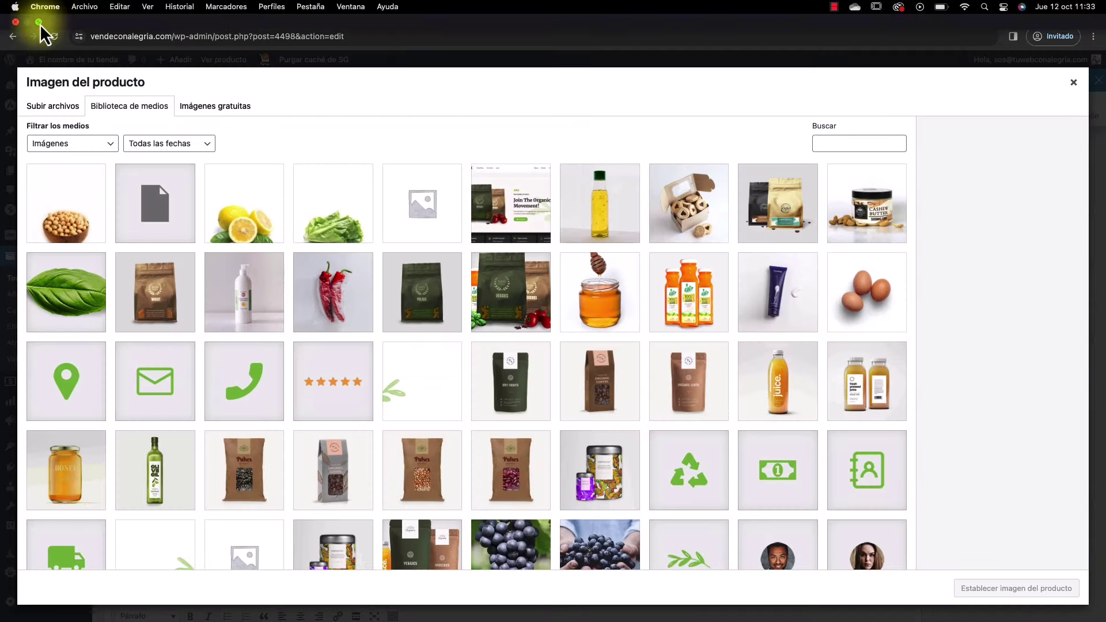
- Upload organic-honey.jpg from the desktop and set it as the honey product's image
click(42, 33)
drag(641, 114, 657, 290)
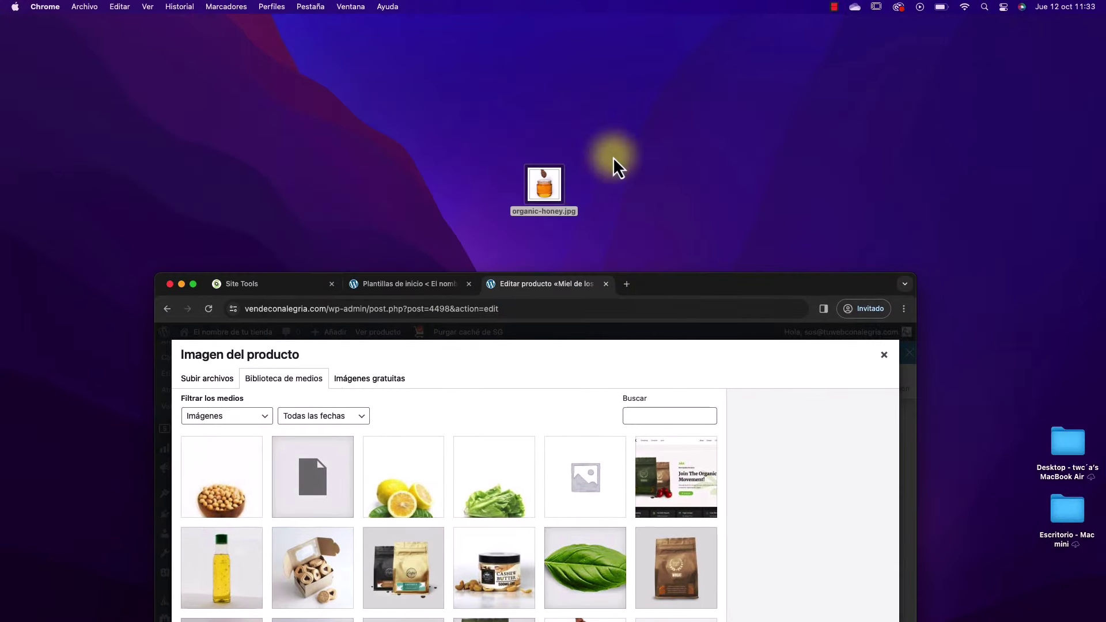
drag(546, 183, 521, 466)
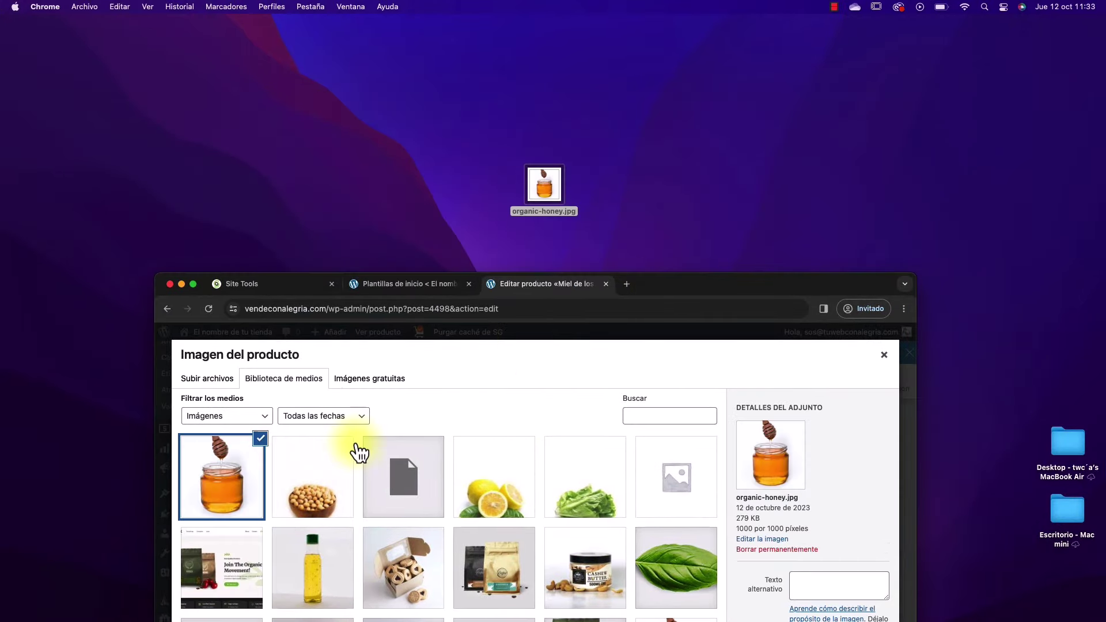
click(193, 284)
click(87, 209)
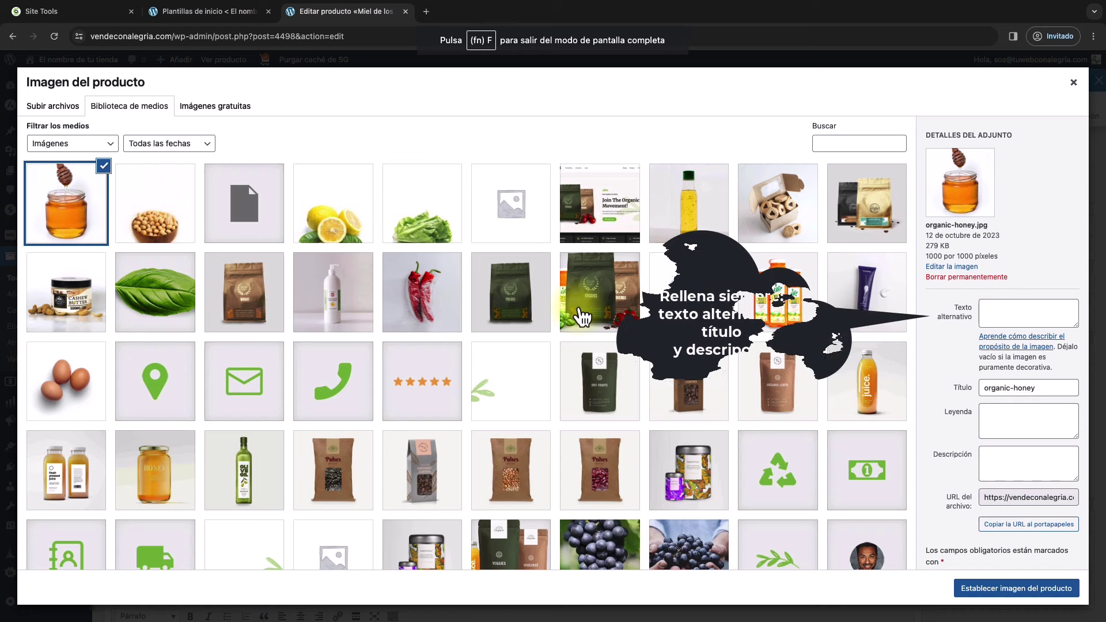
click(1007, 314)
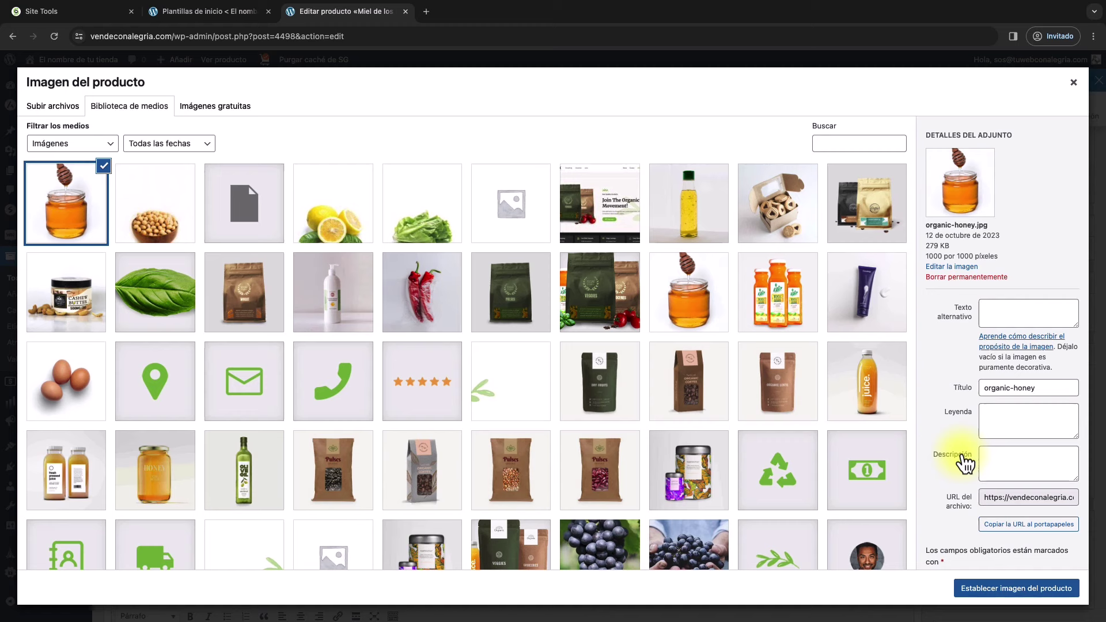
click(993, 588)
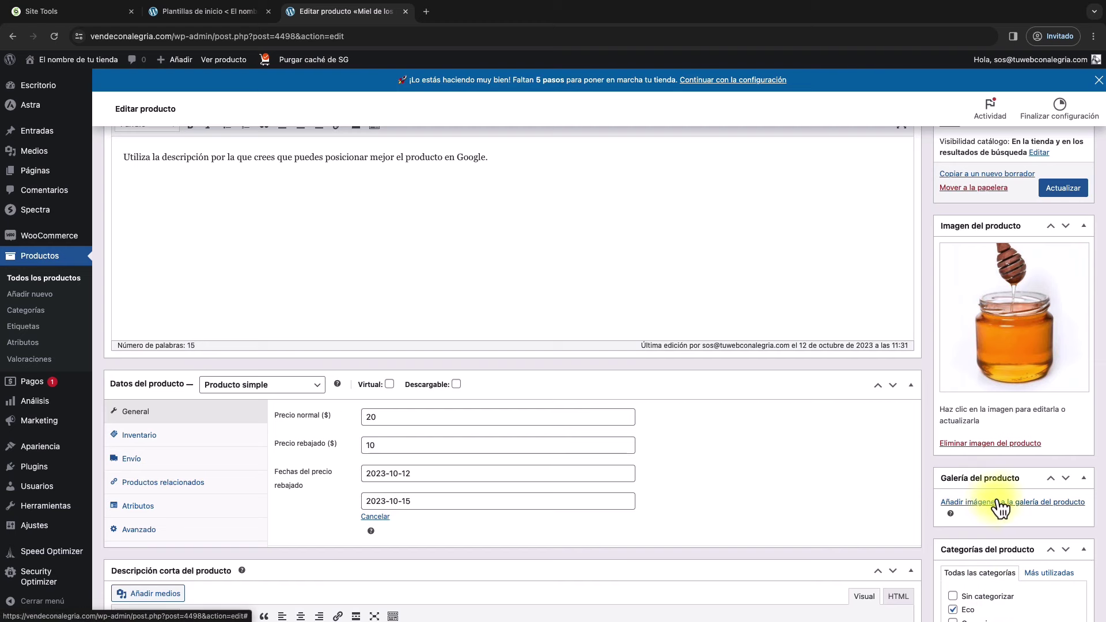
- Update the honey product and check its live product page
click(1063, 188)
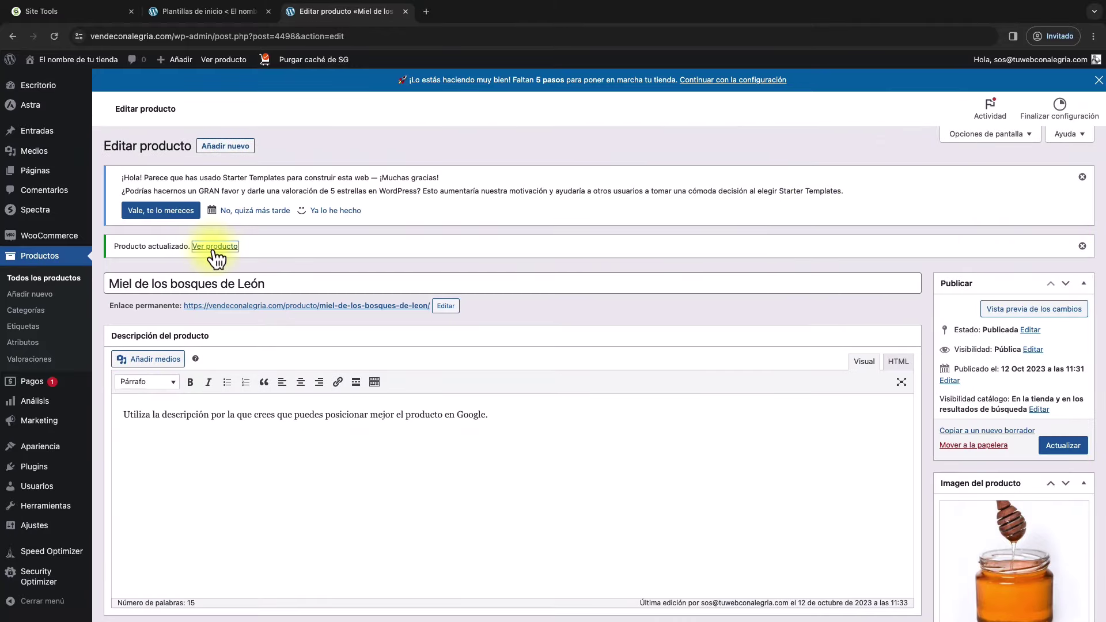
click(214, 246)
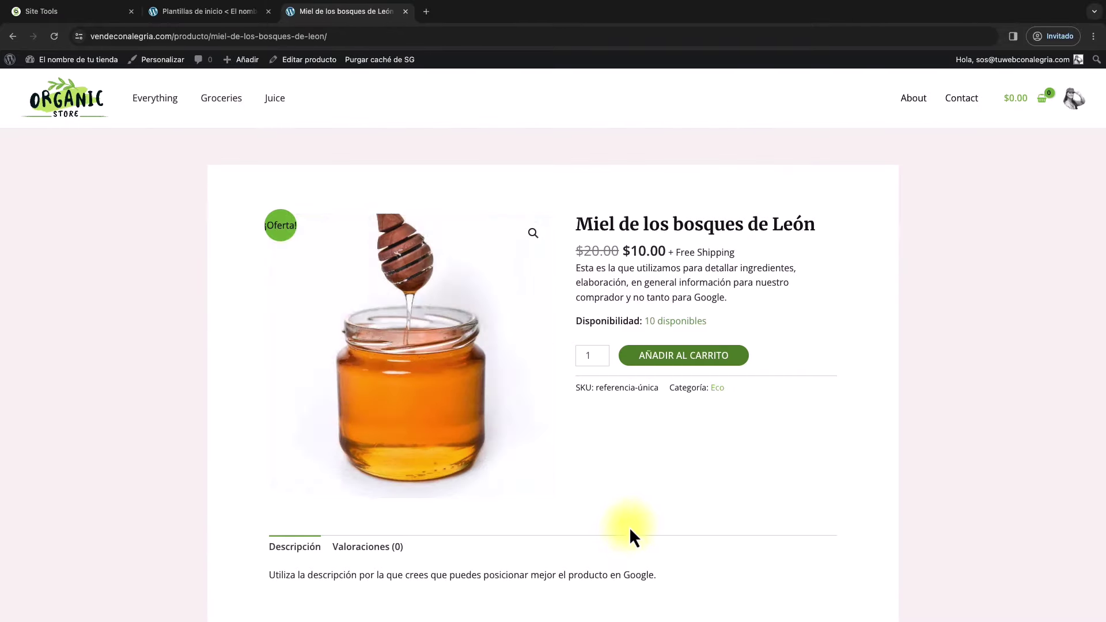
click(12, 36)
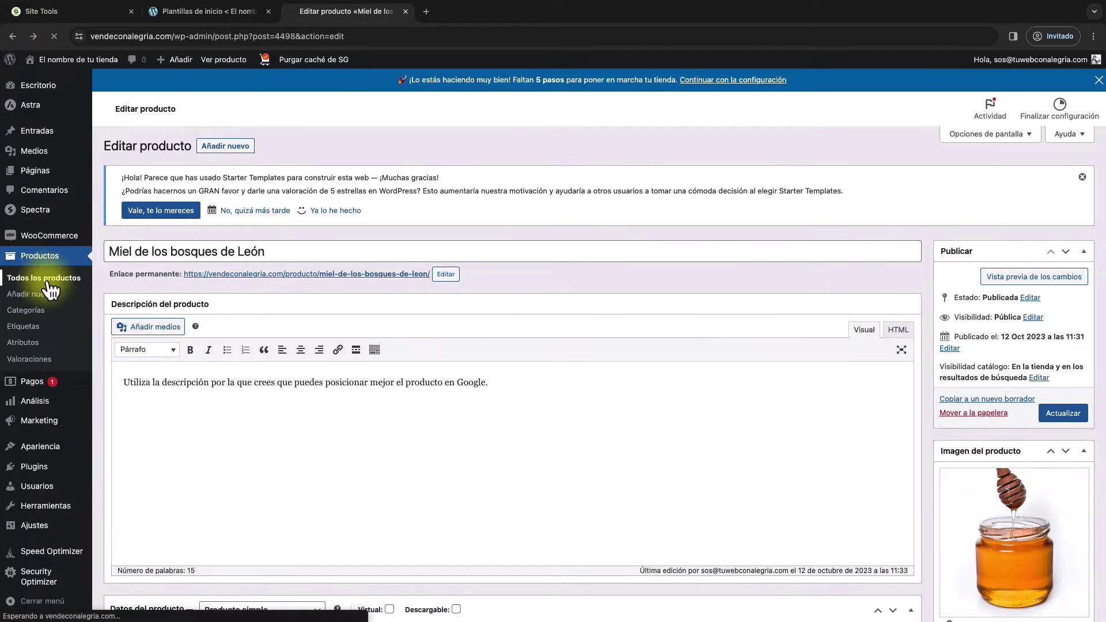
- Open Pulses From Organic Farm from All Products, then go to Productos > Categorías
click(46, 279)
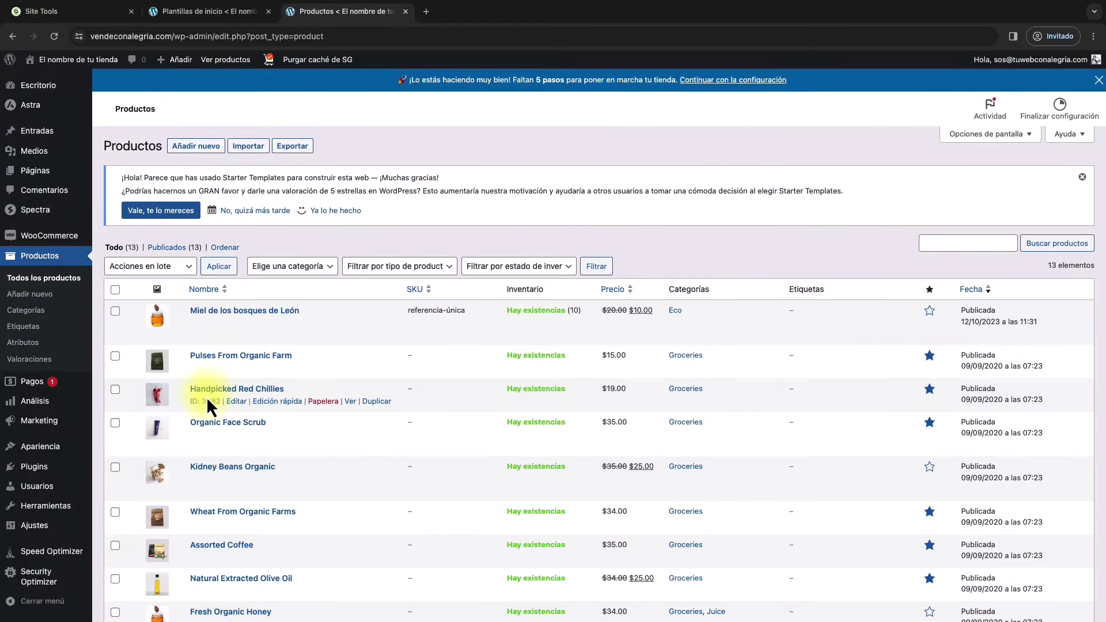
click(235, 369)
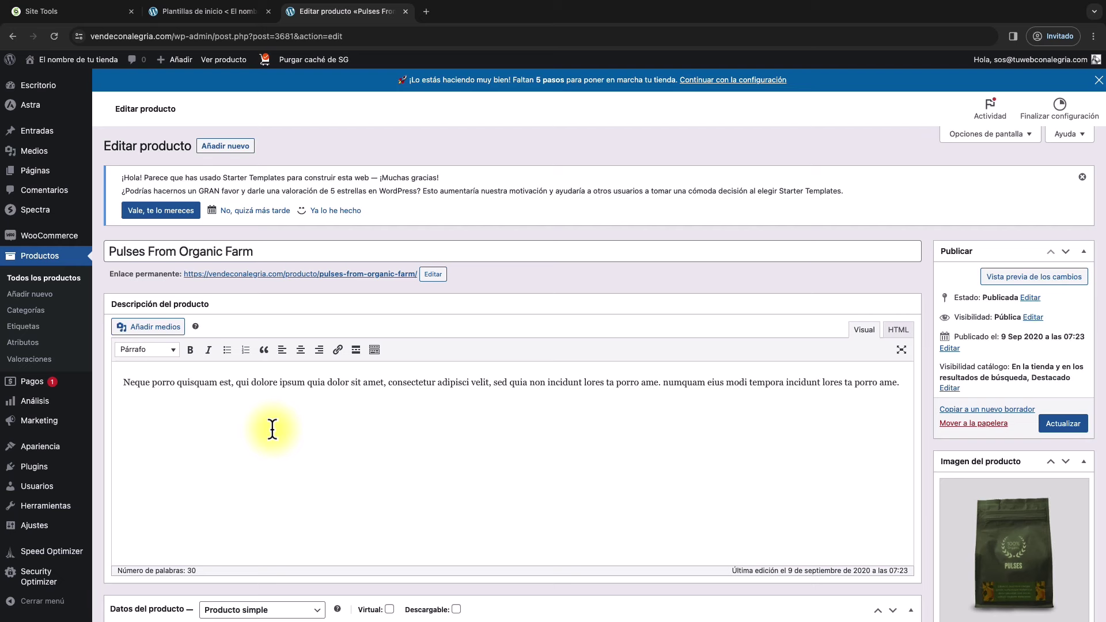
click(33, 312)
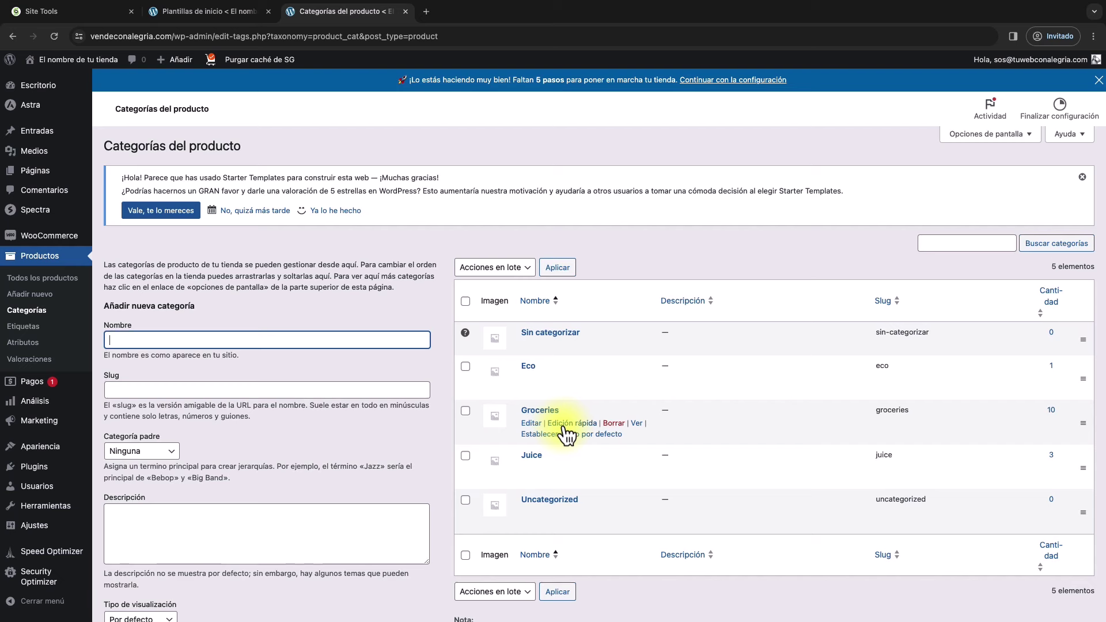
- Quick-edit Groceries into 'Healthy' and Juice into 'Vegana', updating their slugs
click(562, 424)
key(super+a)
text(Healthy)
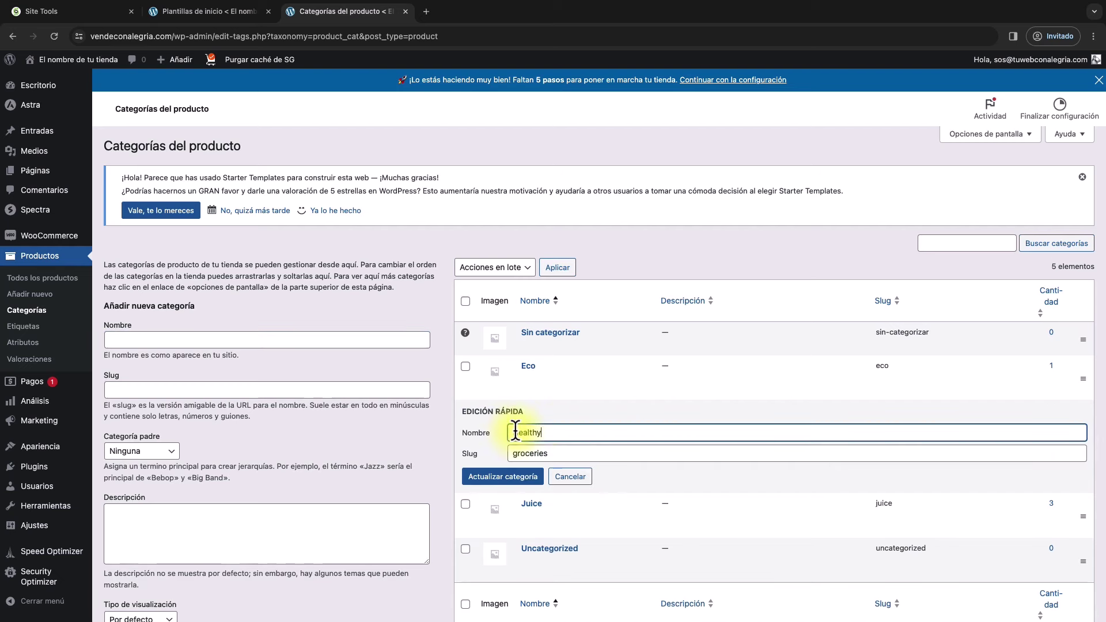
key(Tab)
text(he)
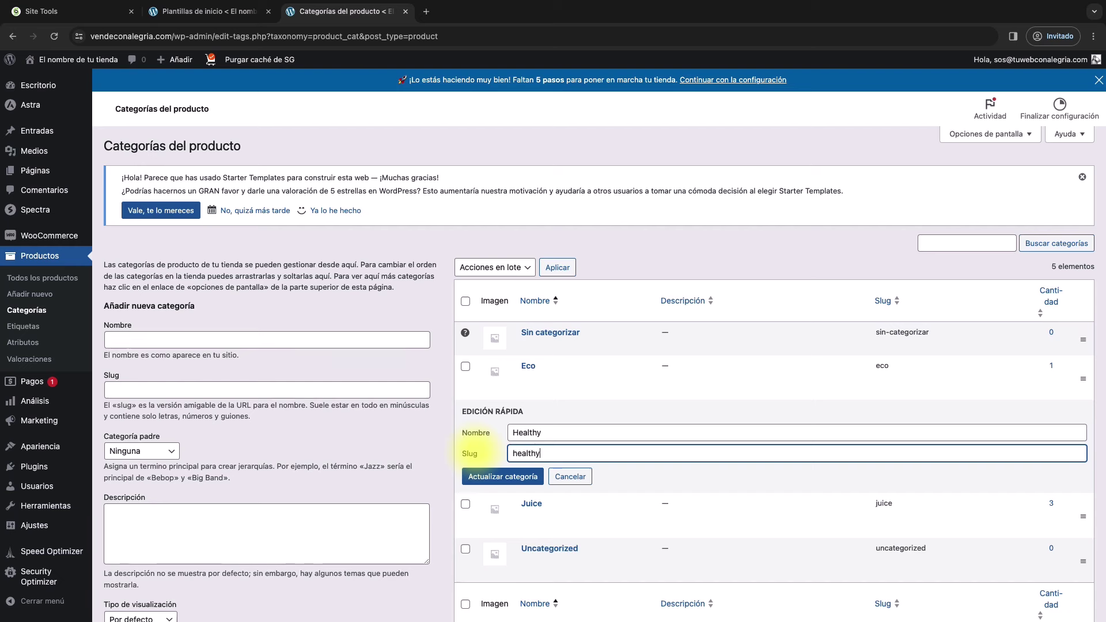
click(494, 476)
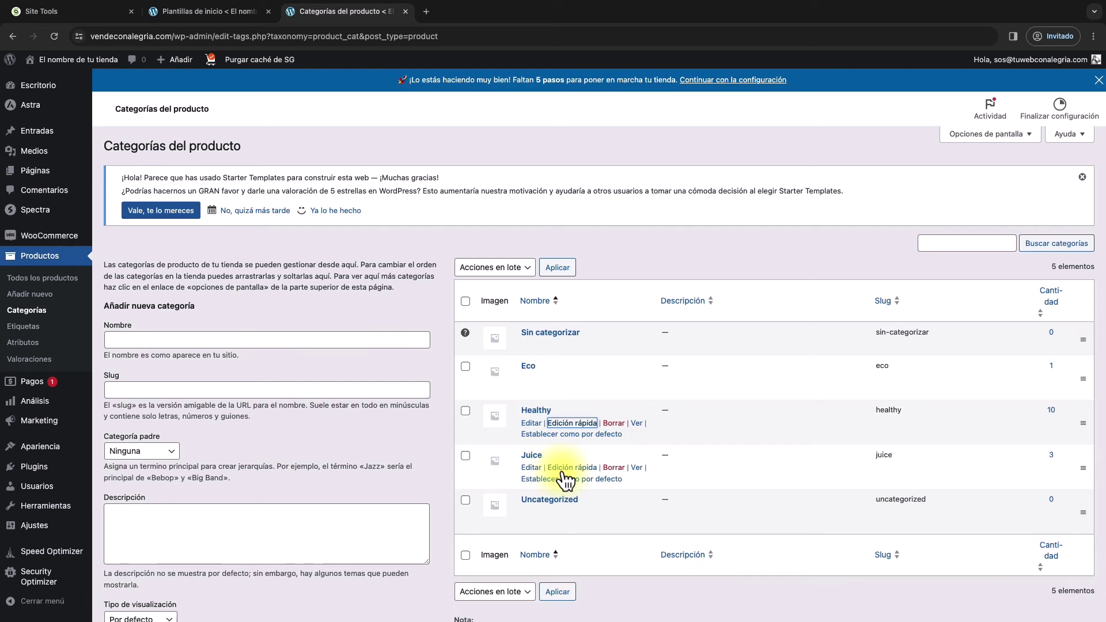
click(559, 467)
drag(557, 471, 506, 489)
text(Vegana)
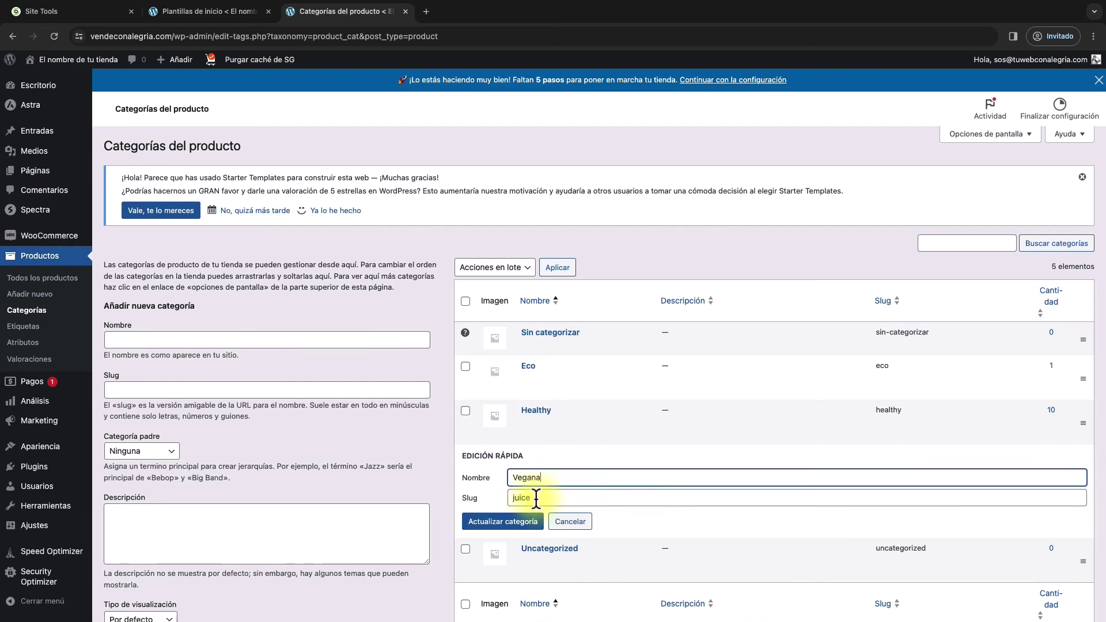
key(Tab)
text(vegana)
click(503, 520)
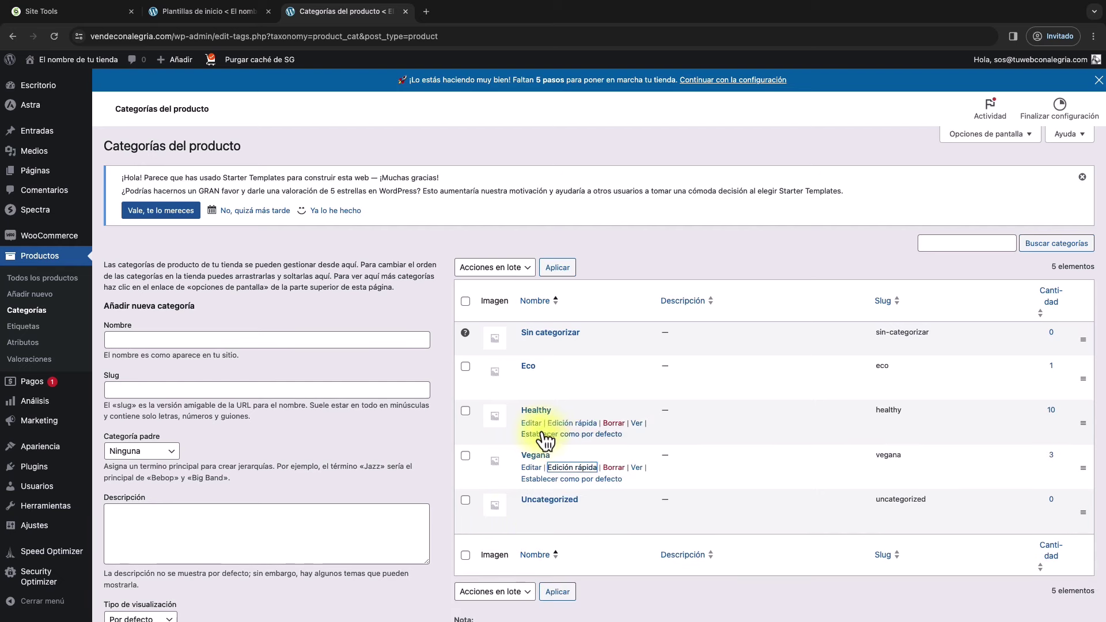
- Add a 'Gluten free' category and permanently delete Uncategorized
click(153, 340)
text(Gluten )
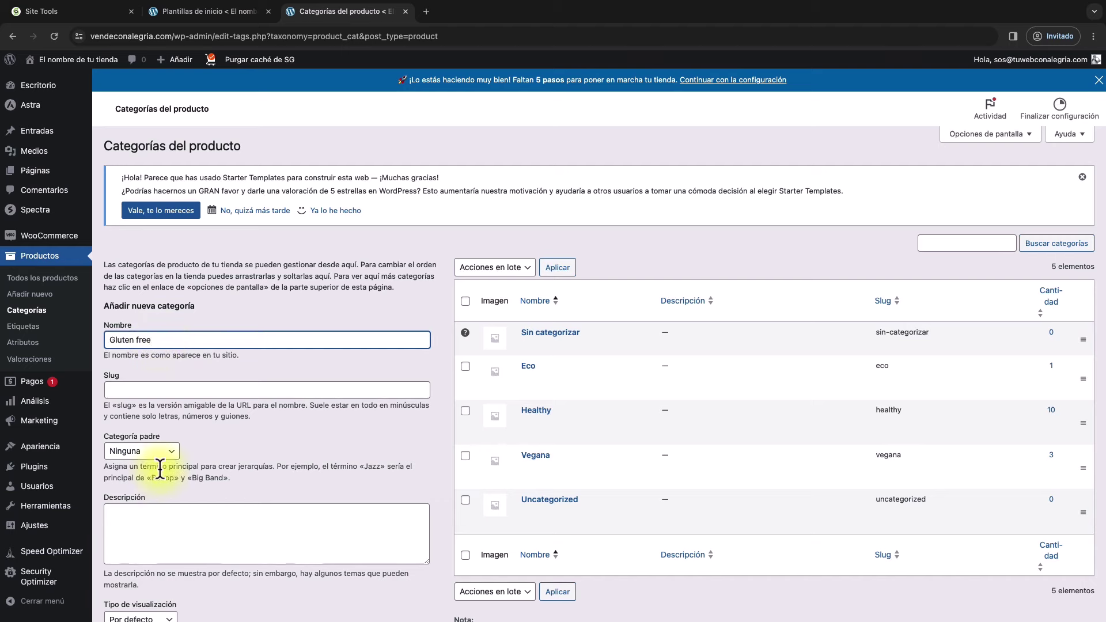
text(free)
scroll(161, 485, down, 5)
click(151, 559)
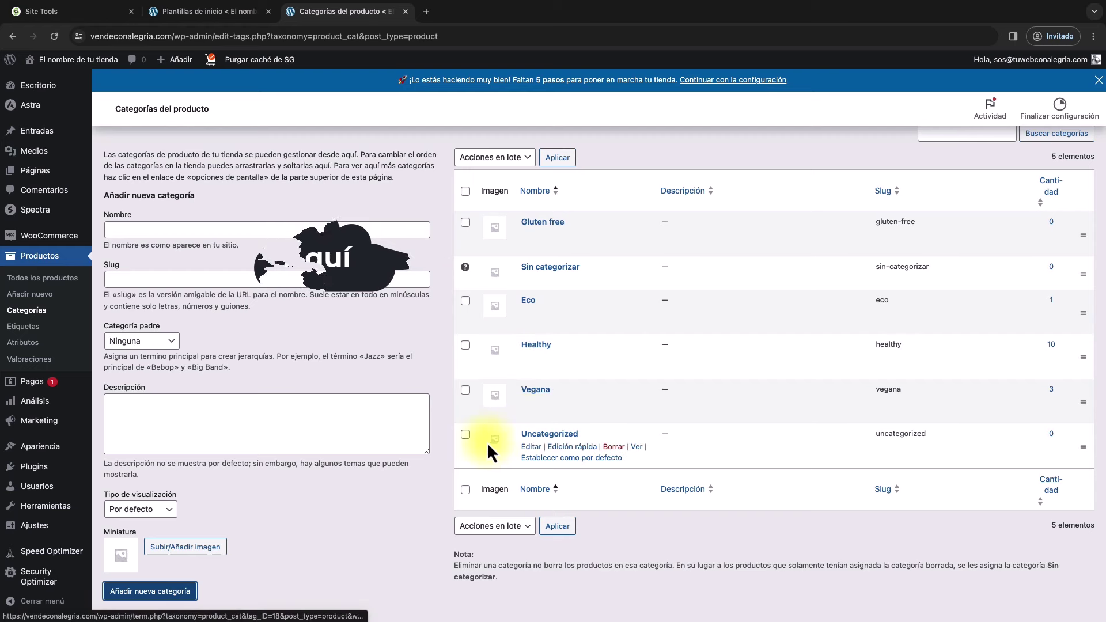
click(612, 447)
click(644, 143)
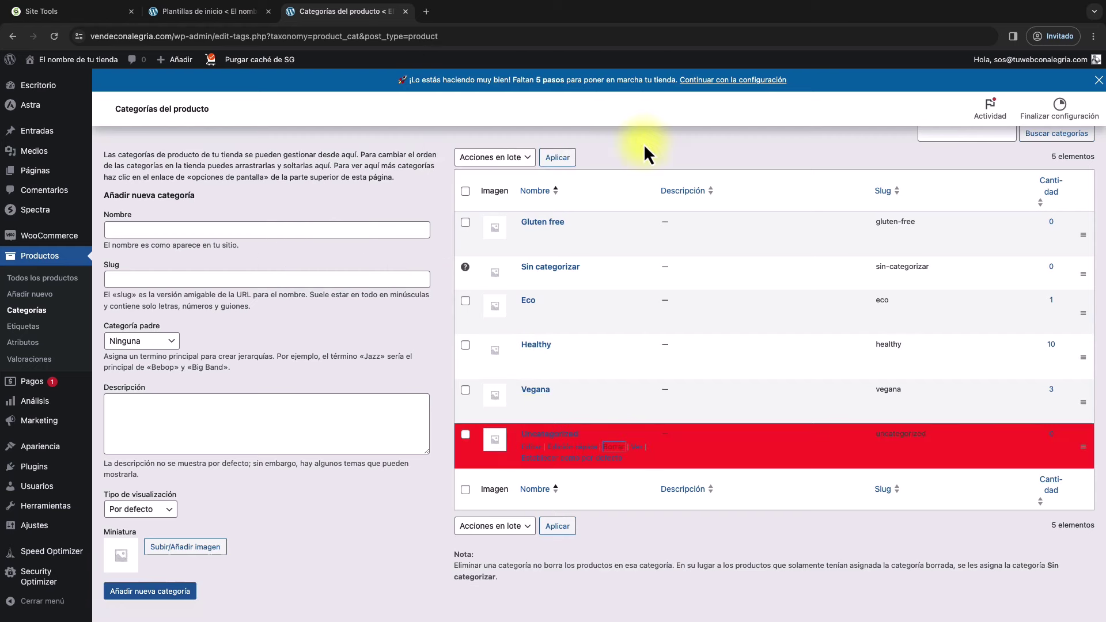
scroll(605, 153, down, 1)
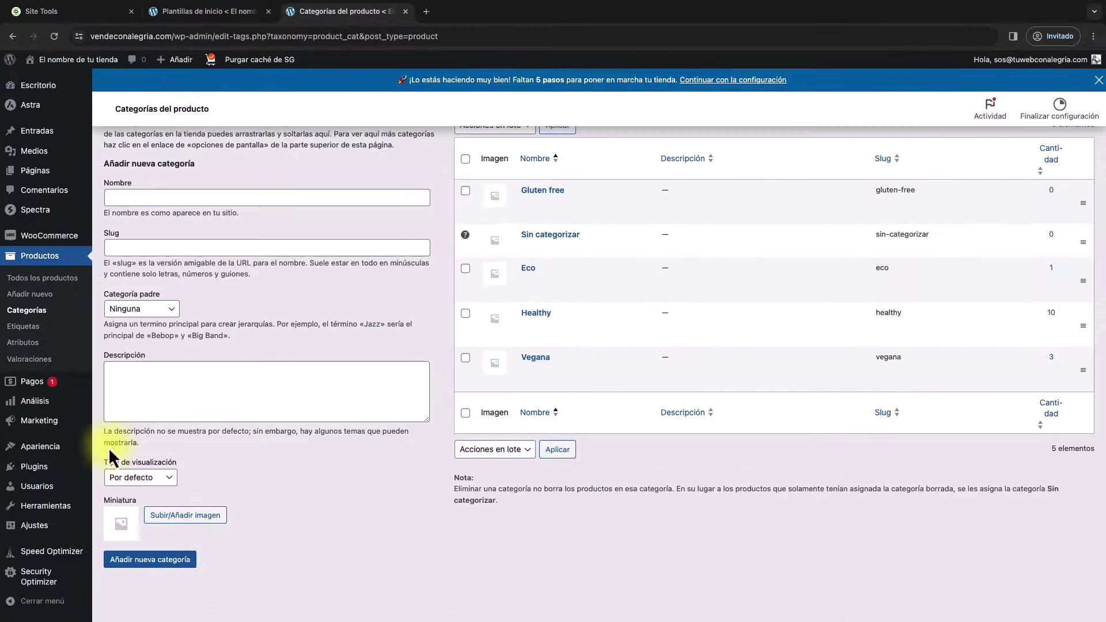
- In Menús, enable Product categories as addable menu items via Screen Options
mouse_move(58, 449)
click(115, 498)
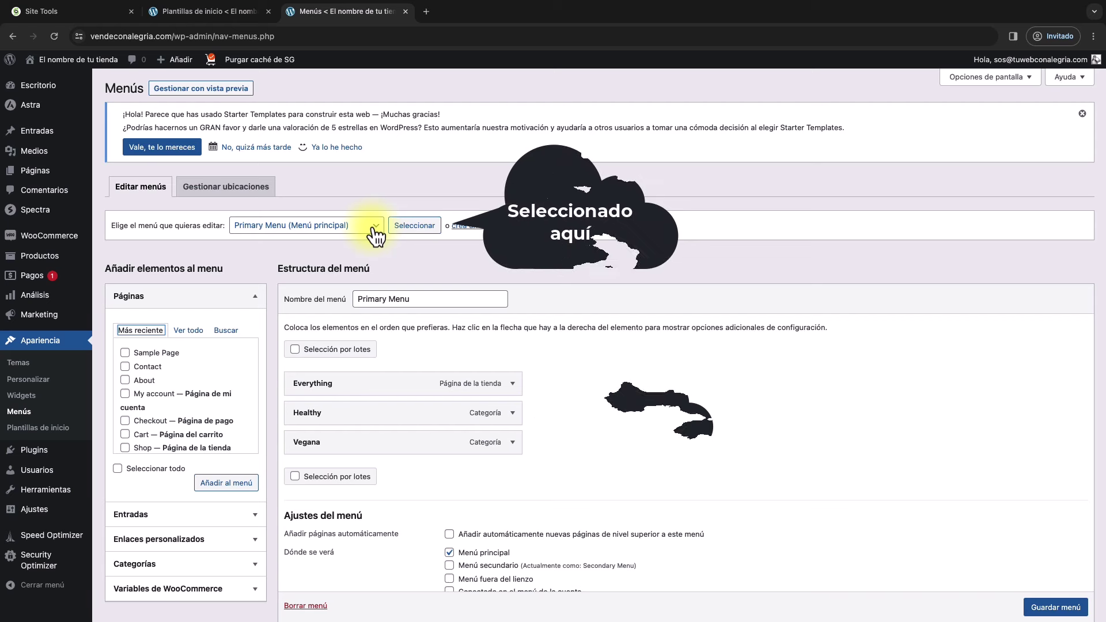
click(259, 298)
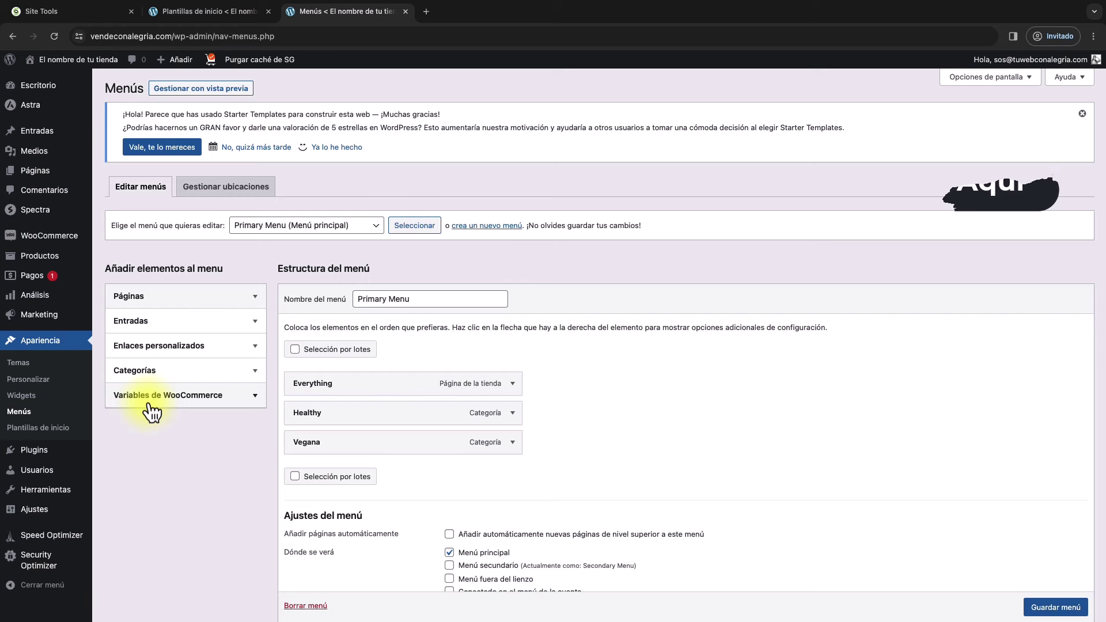
click(965, 85)
click(544, 128)
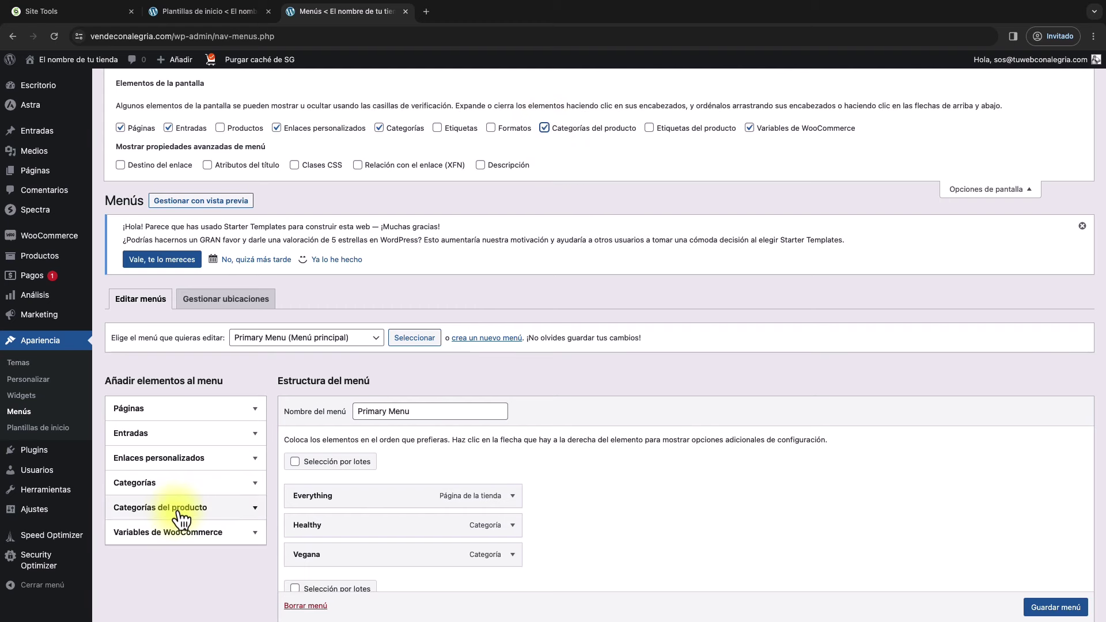
click(207, 507)
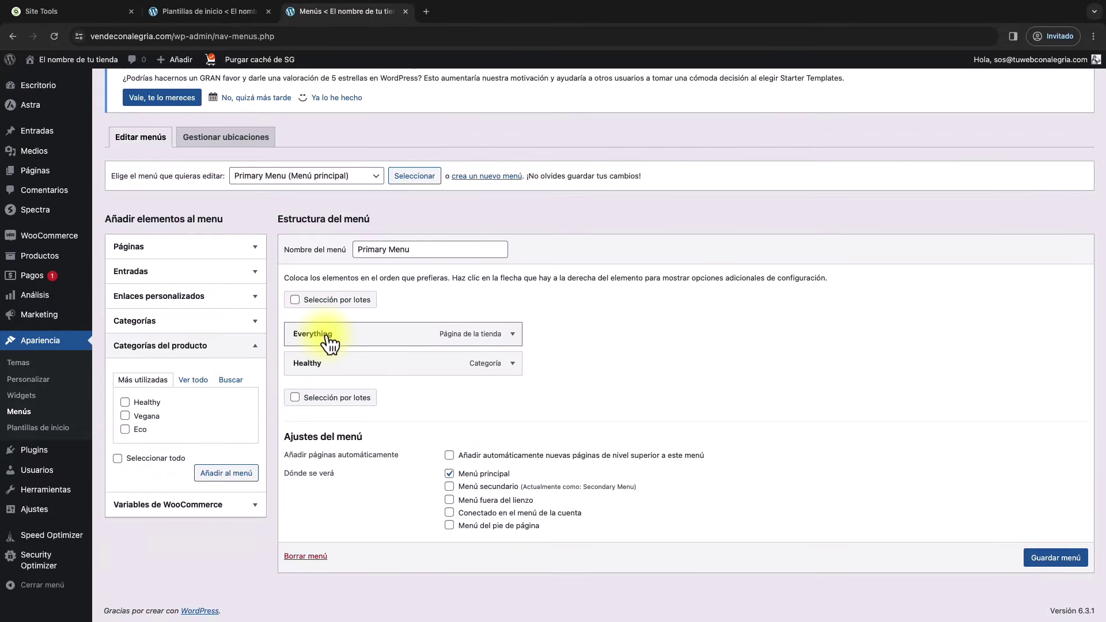
- Rename the Everything menu item to 'Tienda' and add the Vegana and Eco categories
click(513, 335)
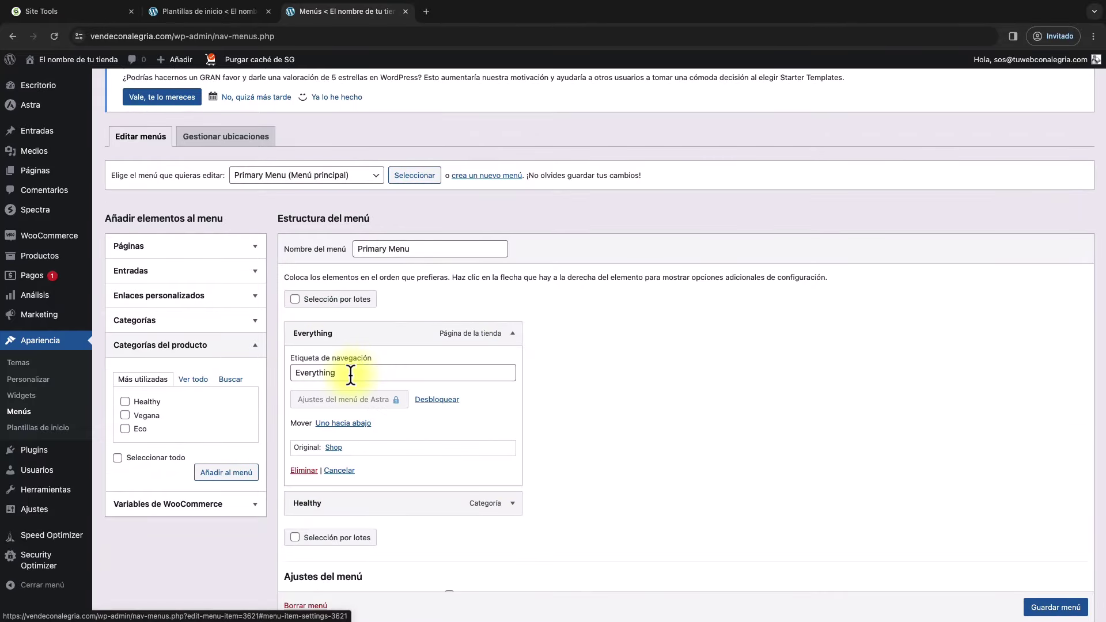
drag(349, 373, 256, 380)
text(Tienda)
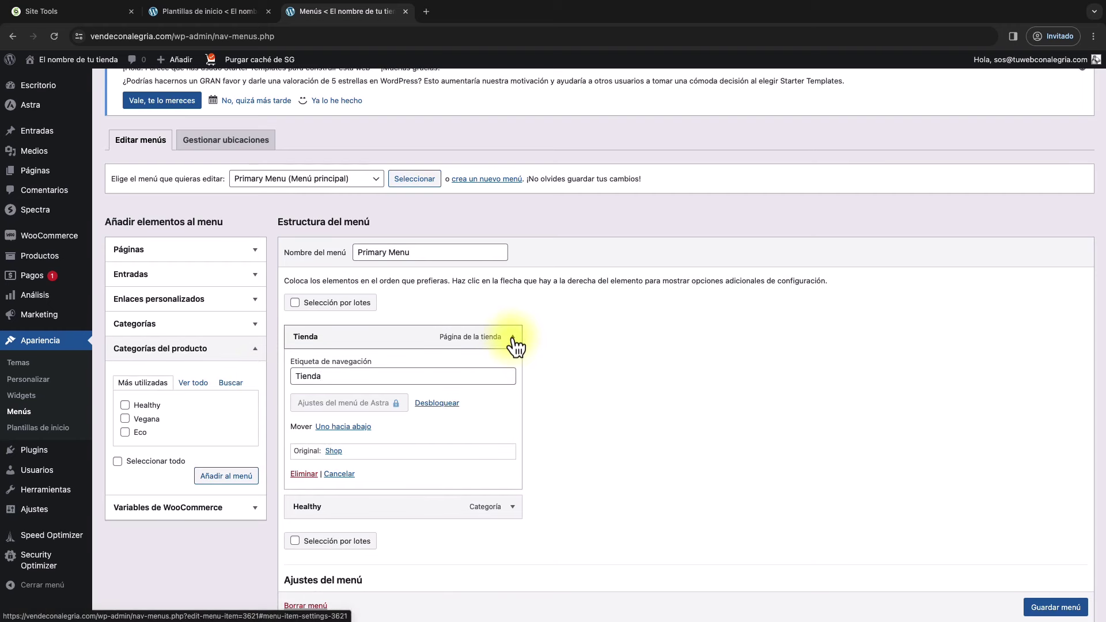
click(514, 338)
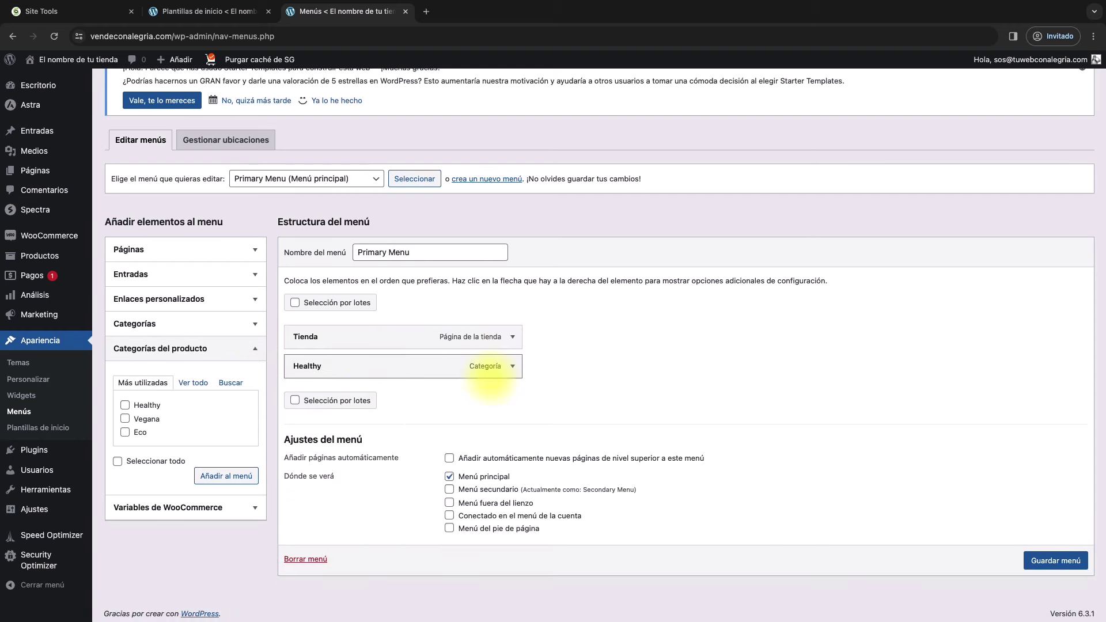
click(513, 366)
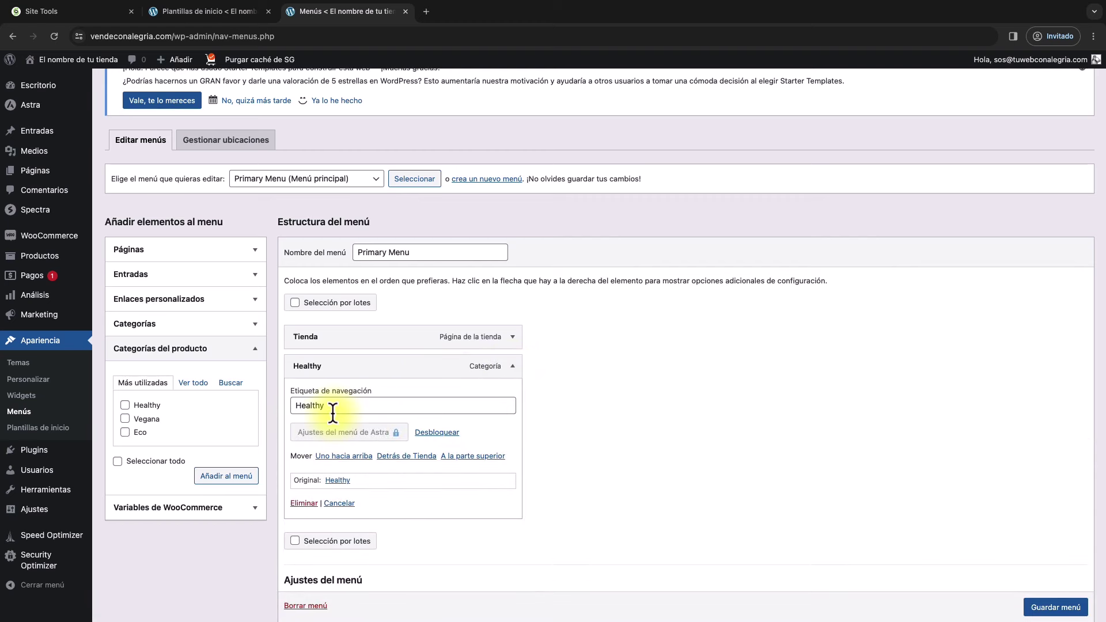
click(125, 419)
click(125, 432)
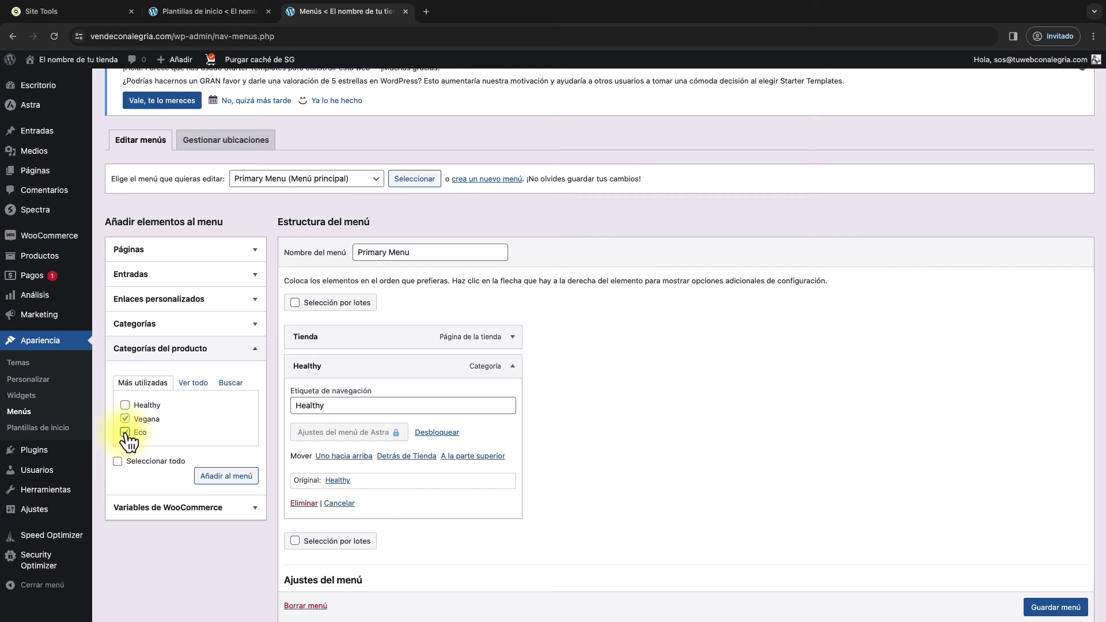
click(511, 368)
click(226, 477)
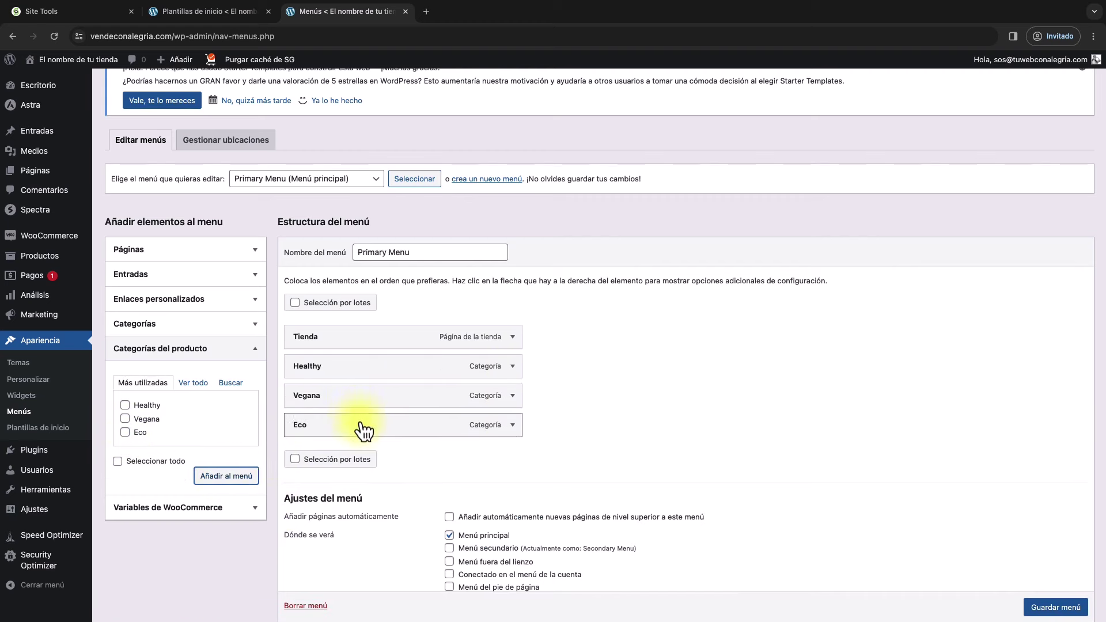
- Add the Gluten free category, move Eco right after Tienda, and save the menu
click(230, 382)
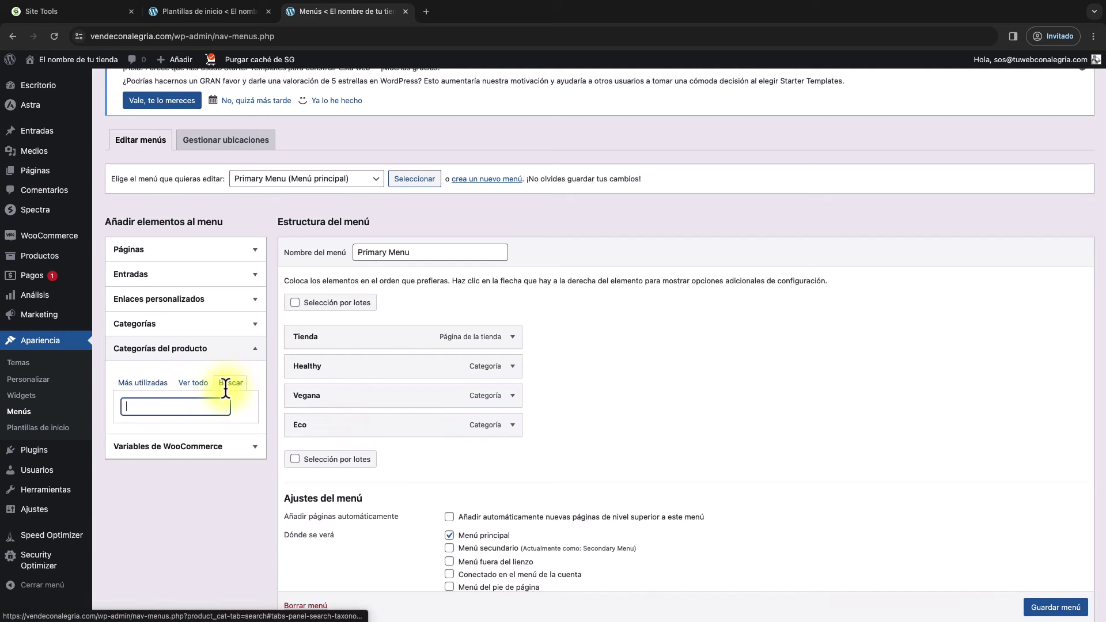
click(177, 407)
text(Glu)
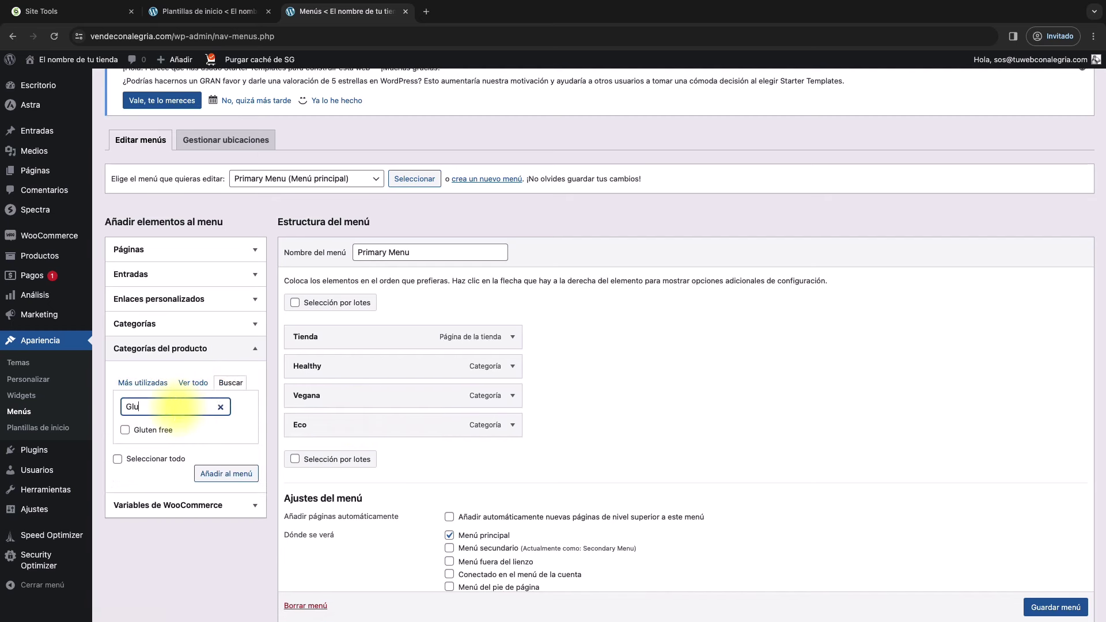
click(153, 429)
click(218, 478)
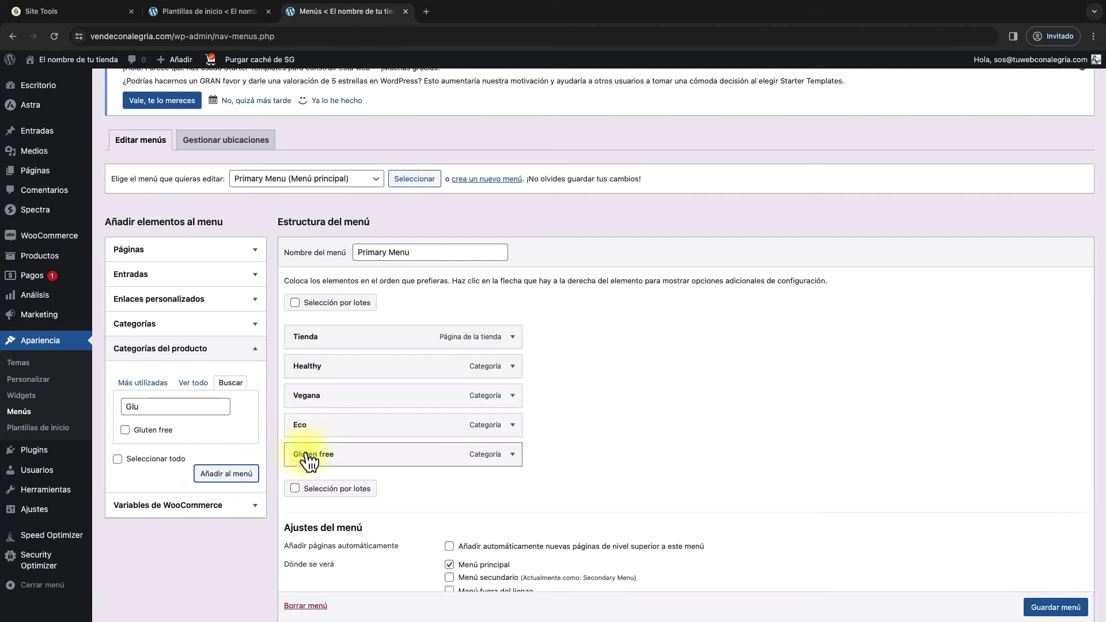
drag(356, 433, 353, 370)
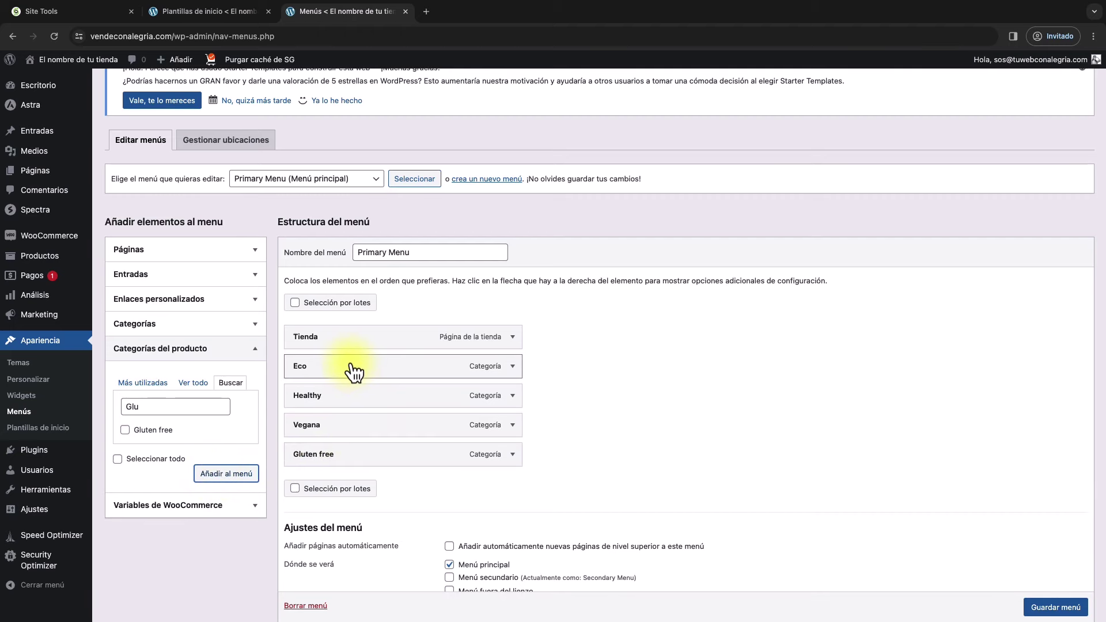
click(1055, 607)
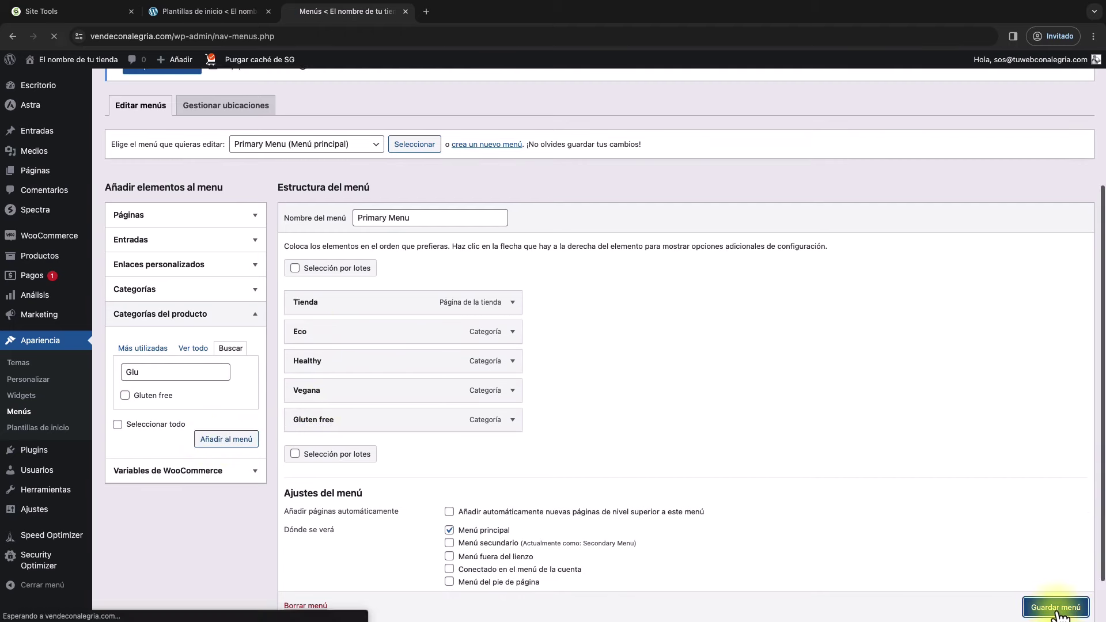
- View the storefront header with the Tienda, Eco, Healthy, Vegana, Gluten free menu, then return to Escritorio
click(85, 59)
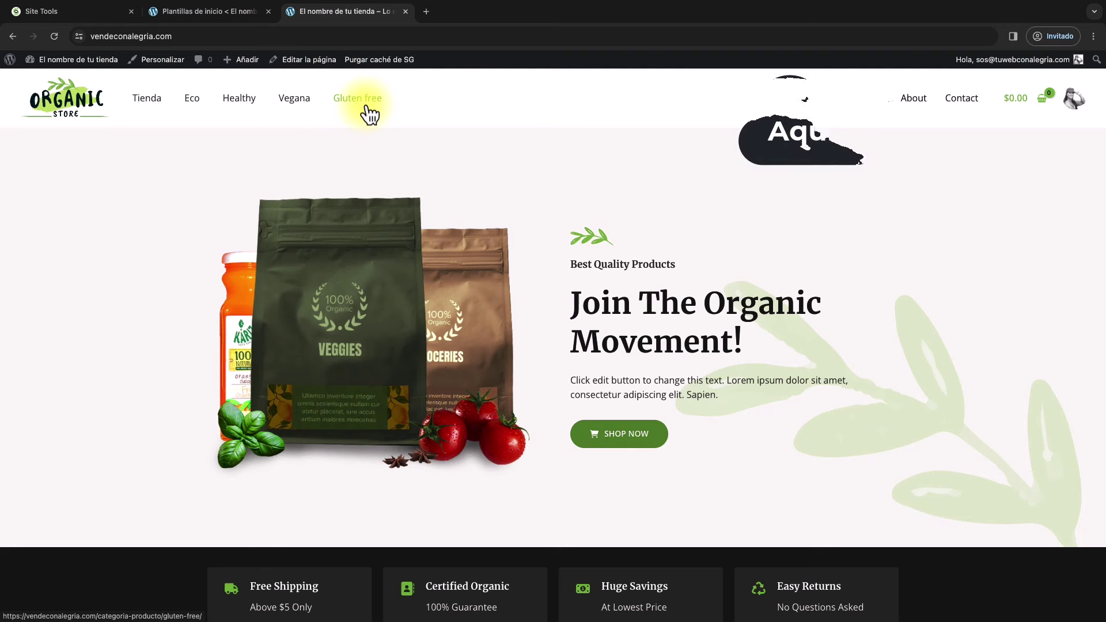
mouse_move(95, 69)
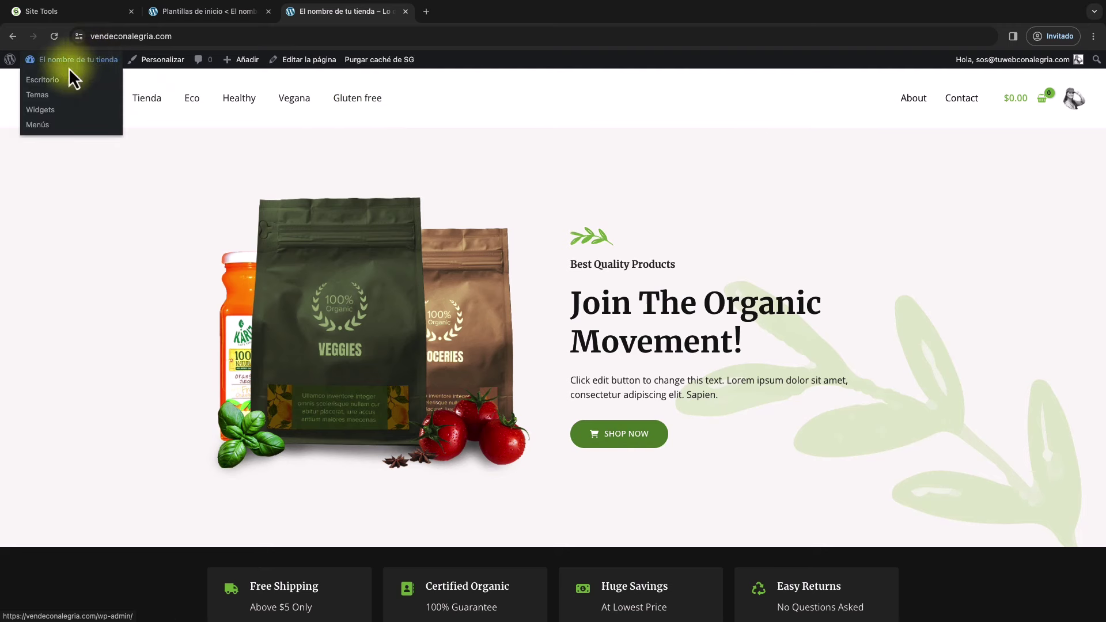
click(53, 79)
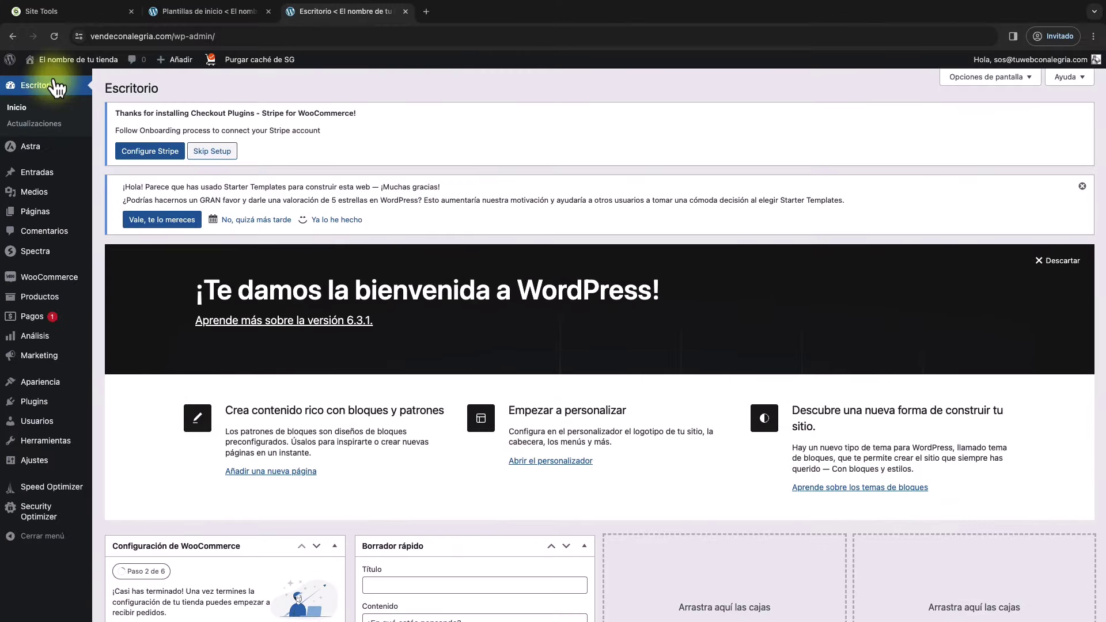
- Quick-edit About to 'Sobre nosotros' and Cart to 'Carrito' with slug carrito
click(37, 212)
click(176, 257)
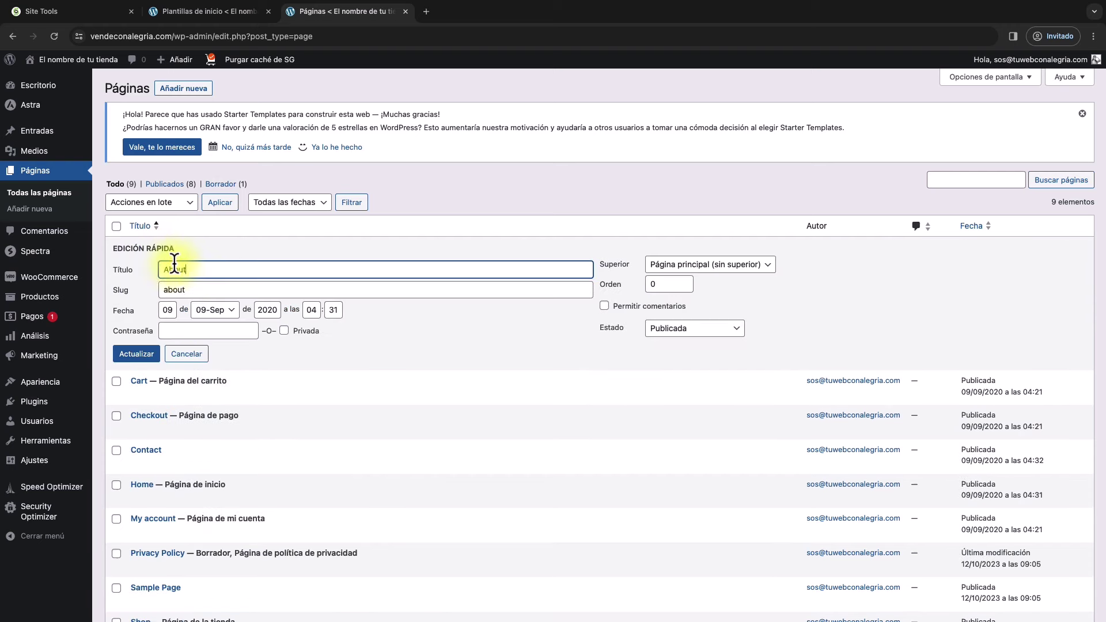
double_click(164, 270)
text(Sobre nosotros)
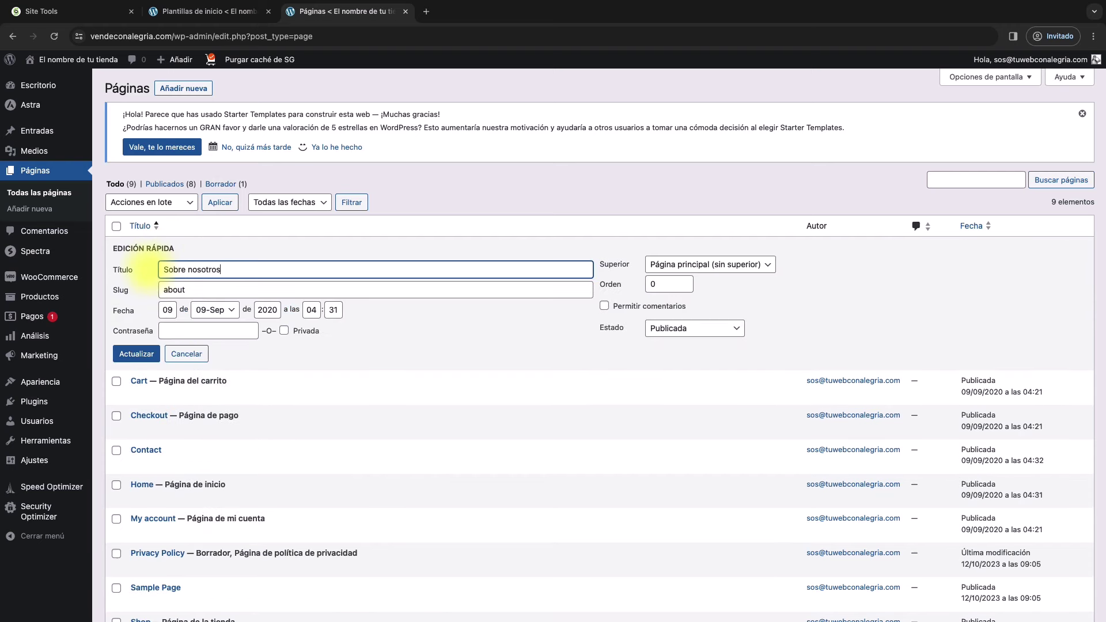
key(Tab)
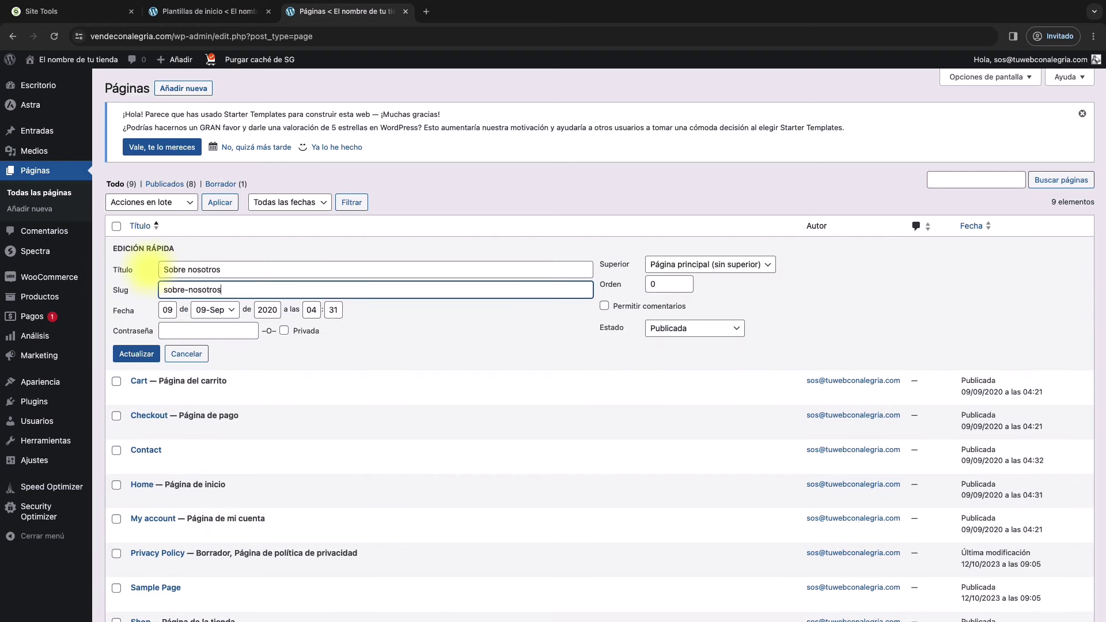
click(136, 354)
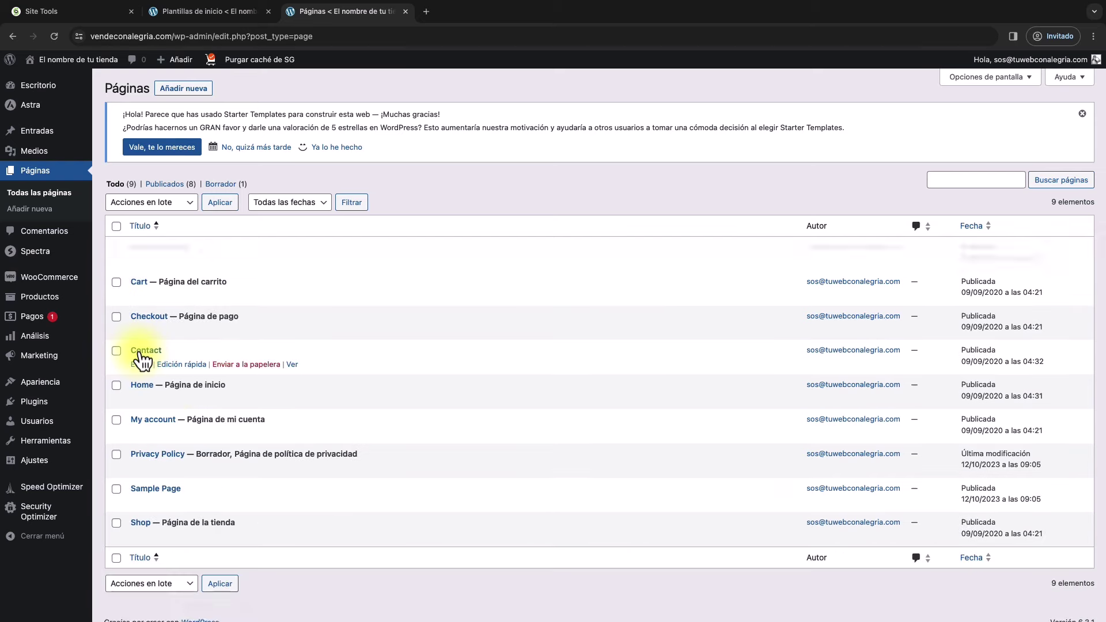
click(184, 297)
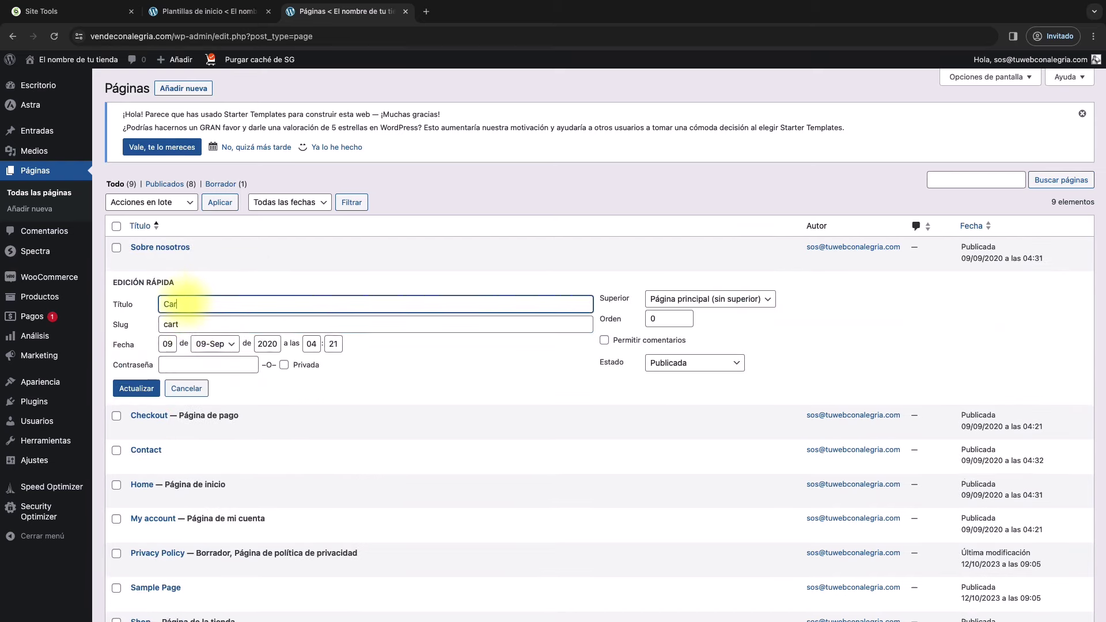
text(rito)
key(Tab)
text(carrito)
click(144, 388)
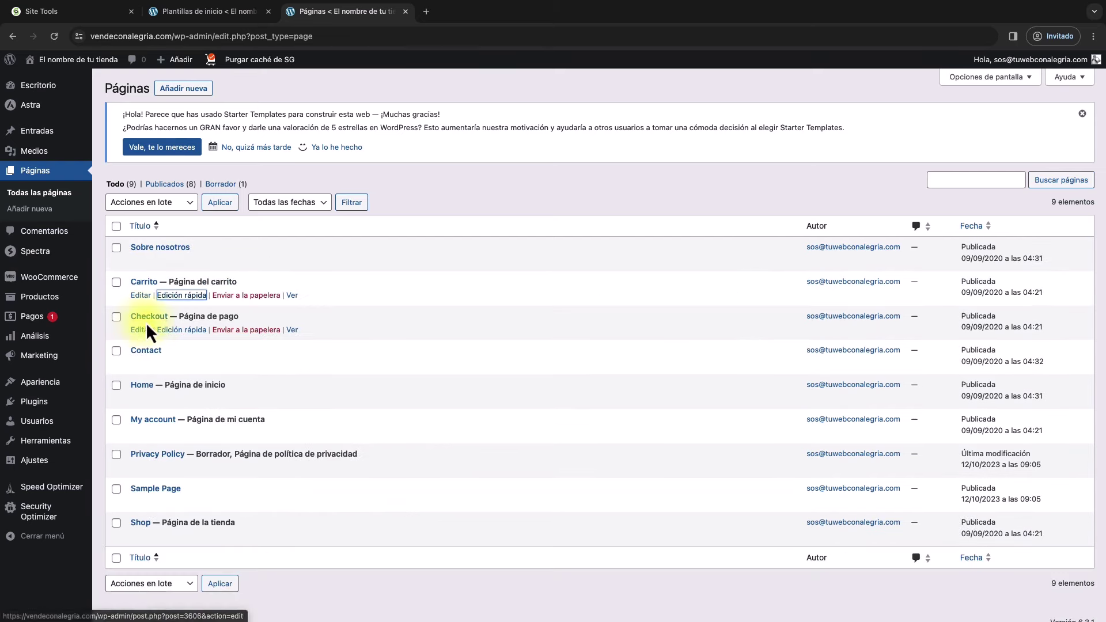
- Rename Checkout to 'Pago' with slug pago and Contact to 'Contacto'
click(181, 329)
text(Pago)
key(Tab)
text(pago)
click(133, 427)
click(181, 364)
text(o)
click(206, 393)
text(o)
key(Return)
- Rename My account to 'Mi cuenta' (slug mi-cuenta) and Privacy Policy to 'Política de privacidad'
click(181, 432)
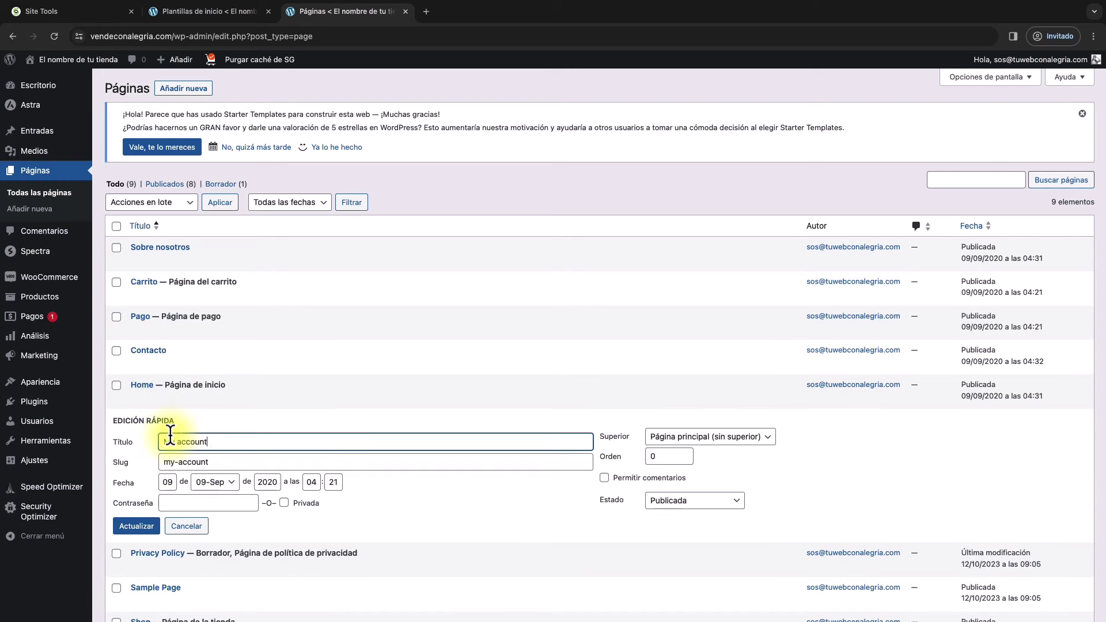
text(Mi cuenta)
click(217, 459)
text(mi-cuenta)
click(136, 526)
click(173, 458)
text(Política de privacidad)
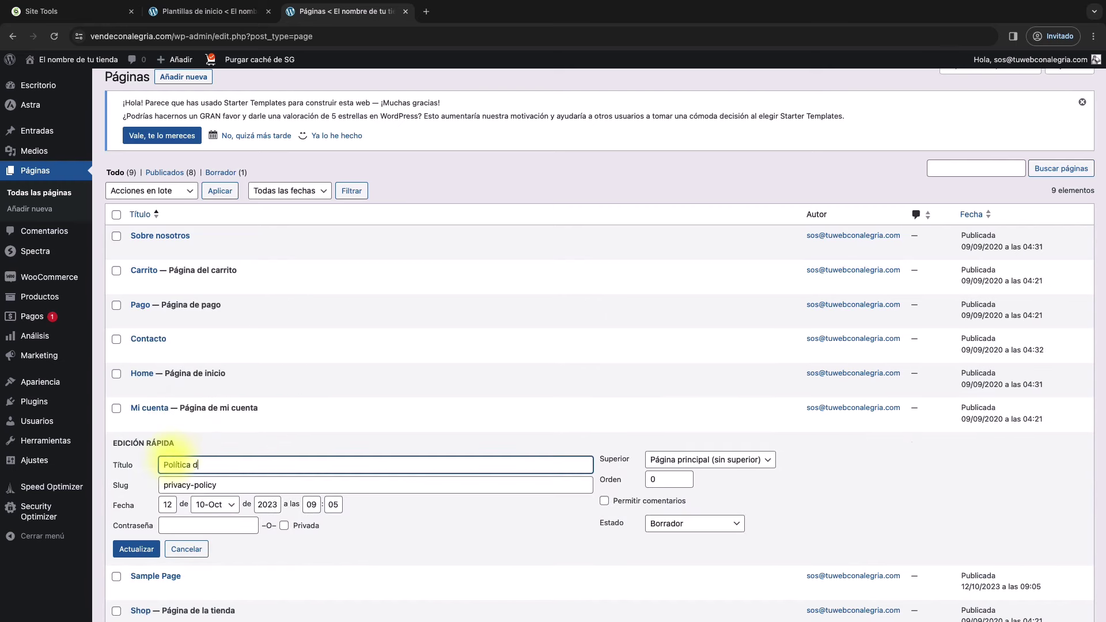
click(137, 486)
text(politica-de-pri)
key(Return)
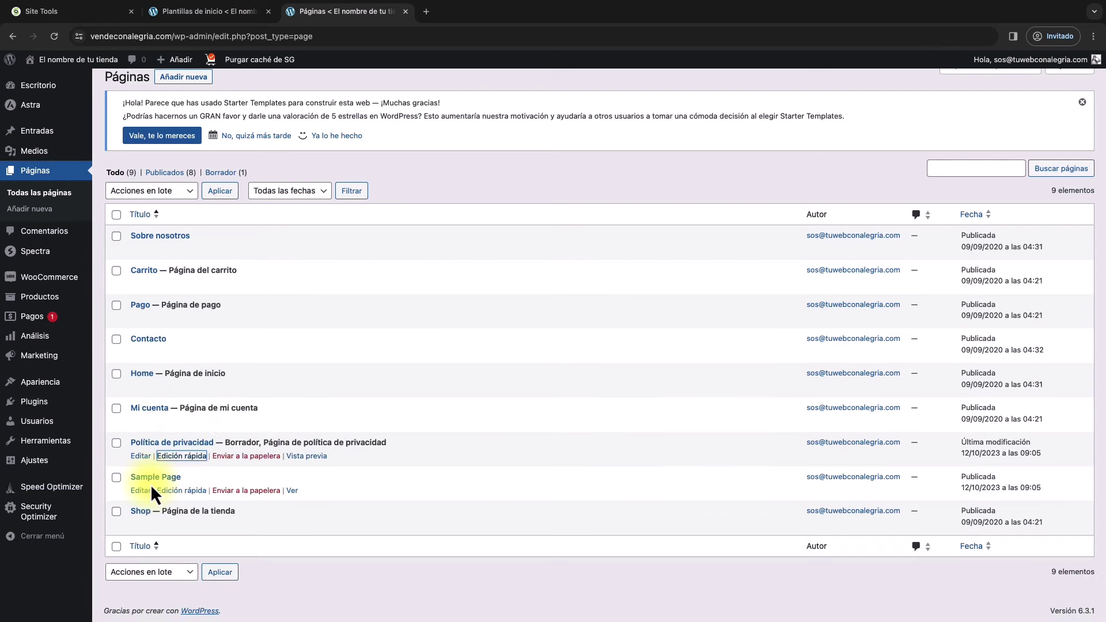
click(184, 78)
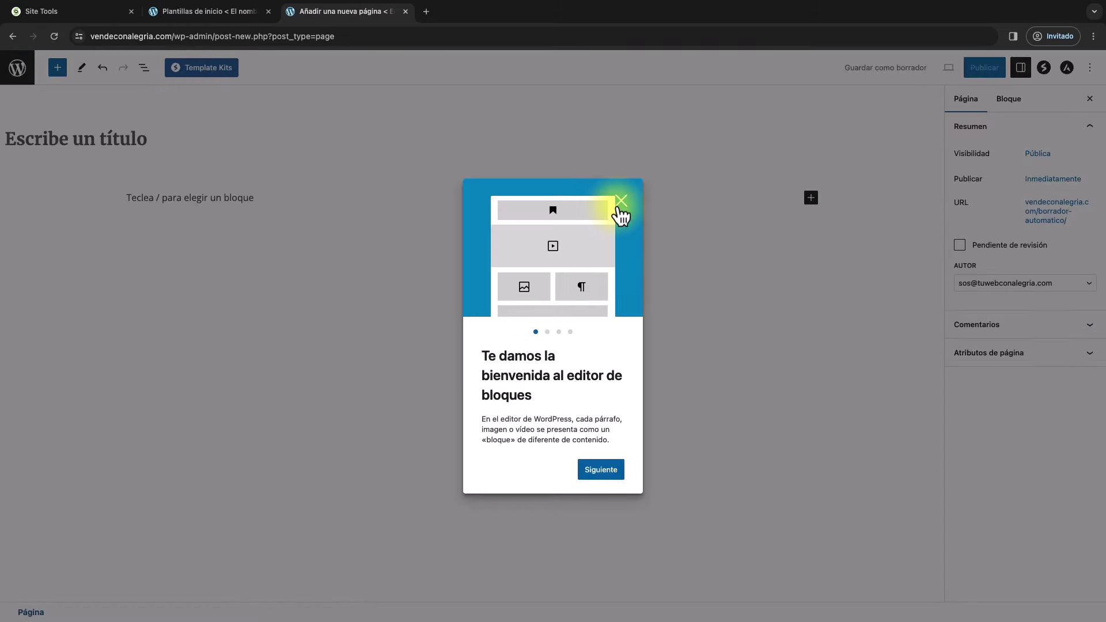
- Publish a new page titled Política de cookies
click(618, 211)
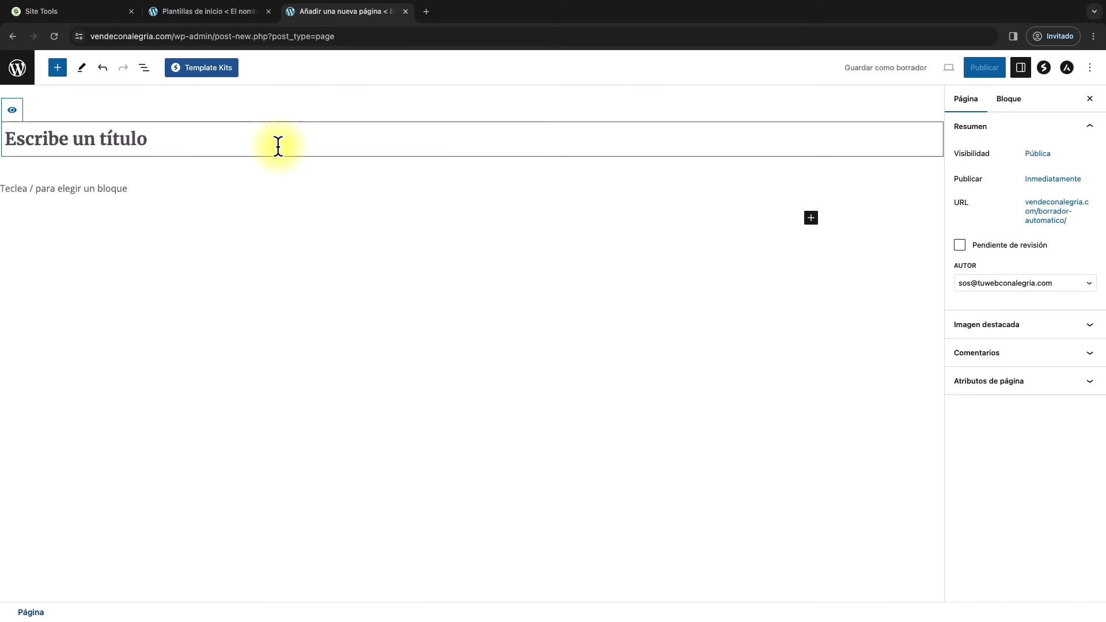
text(Política de cookies)
click(984, 67)
click(984, 67)
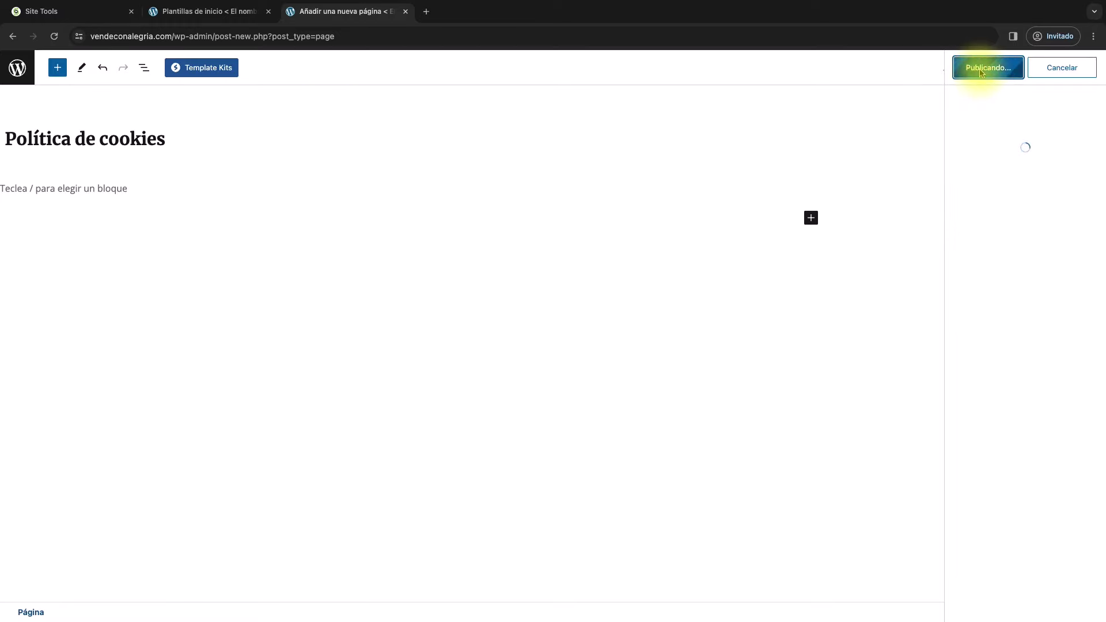
- Publish two more new pages, Aviso legal and Envíos
click(17, 68)
click(210, 97)
text(Aviso legal)
click(984, 68)
click(984, 68)
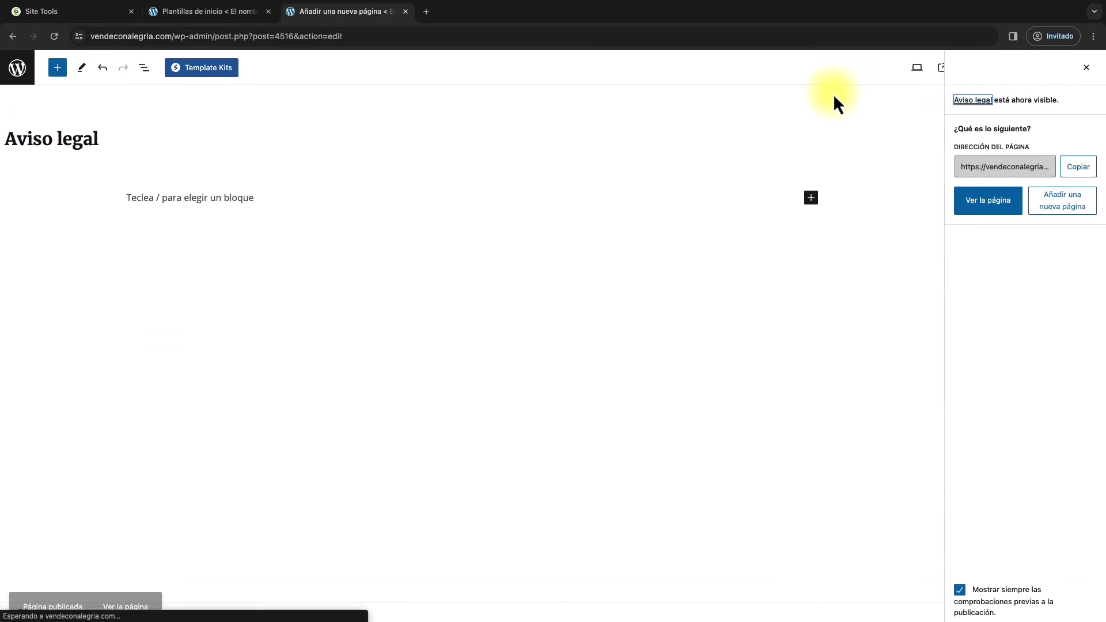
click(17, 67)
click(183, 88)
text(Envíos)
click(984, 68)
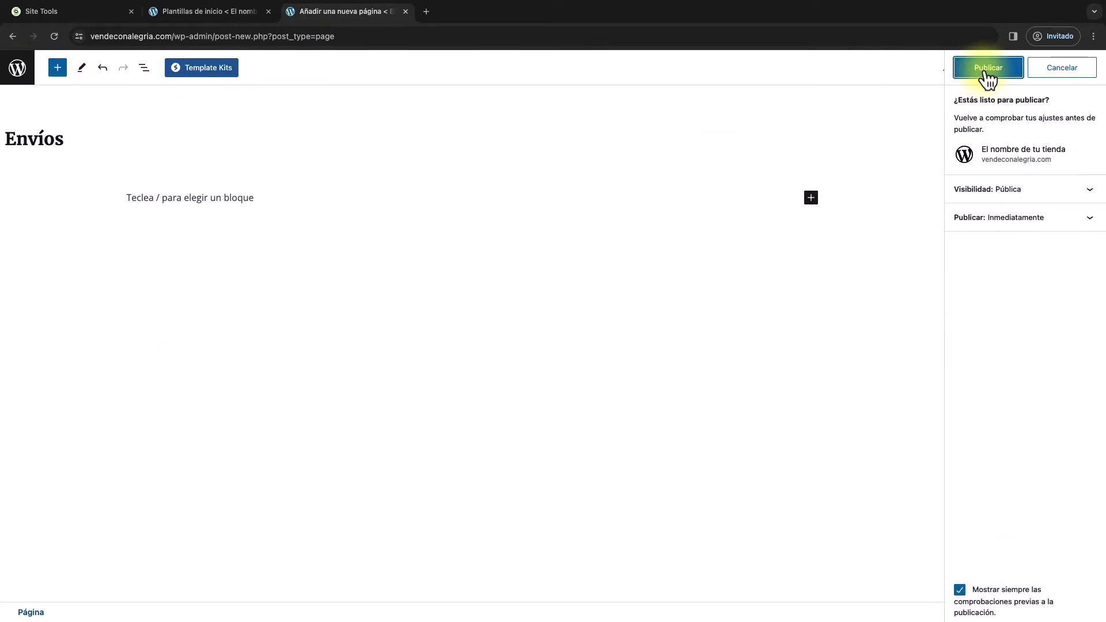
click(984, 68)
click(17, 68)
- Publish the Devoluciones and Términos y condiciones pages and return to the page list
click(183, 88)
text(Devoluciones)
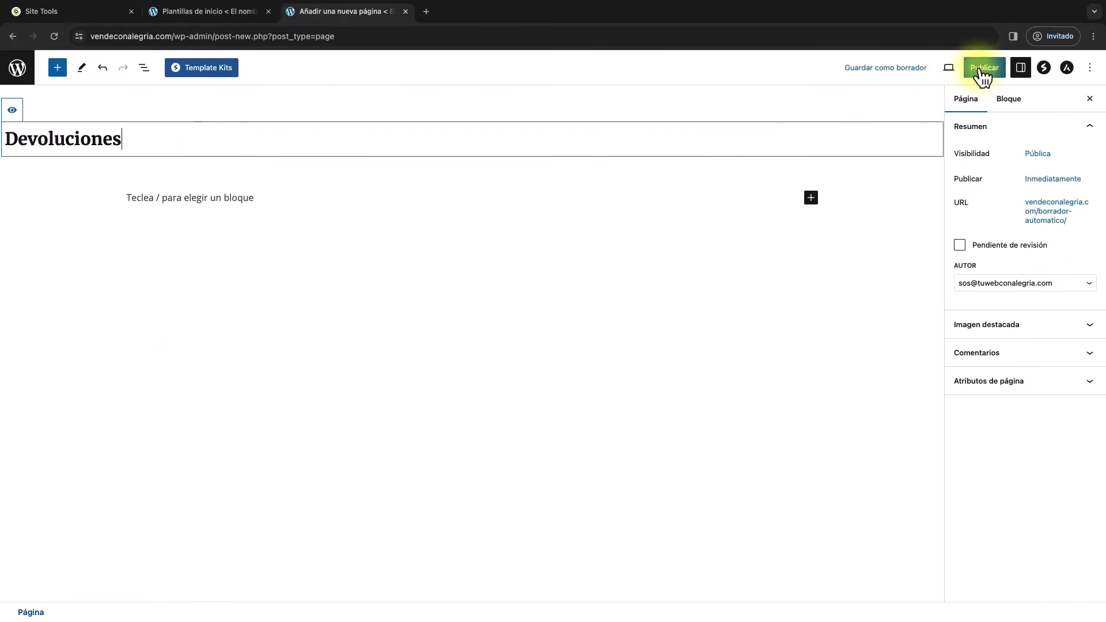
click(983, 67)
click(983, 67)
click(18, 68)
click(183, 88)
text(Términos y condiciones)
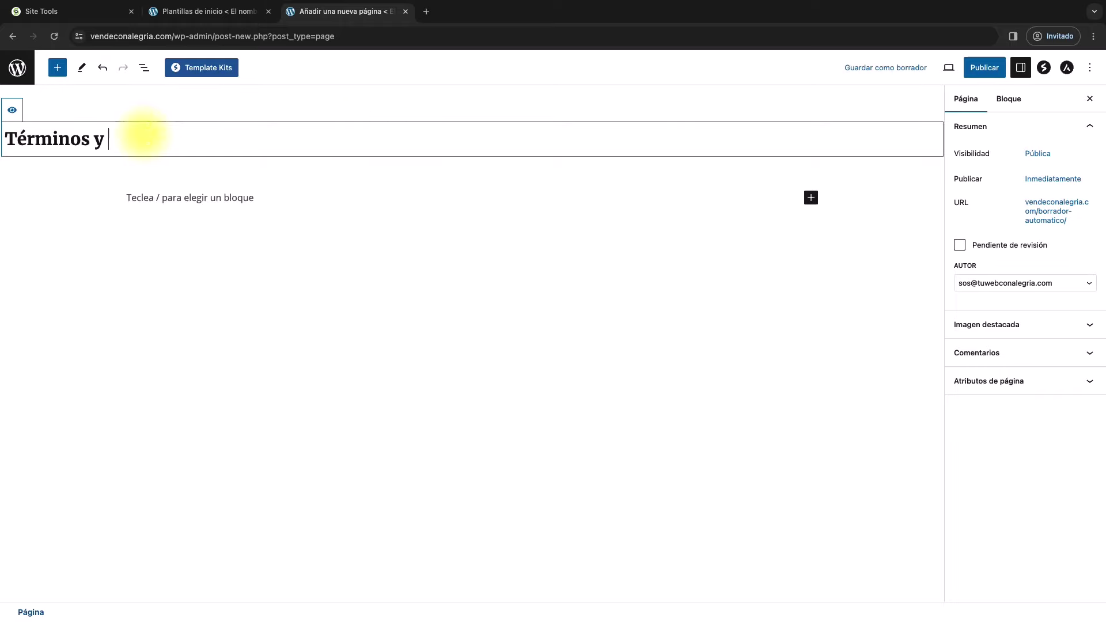
click(983, 68)
click(983, 68)
click(18, 68)
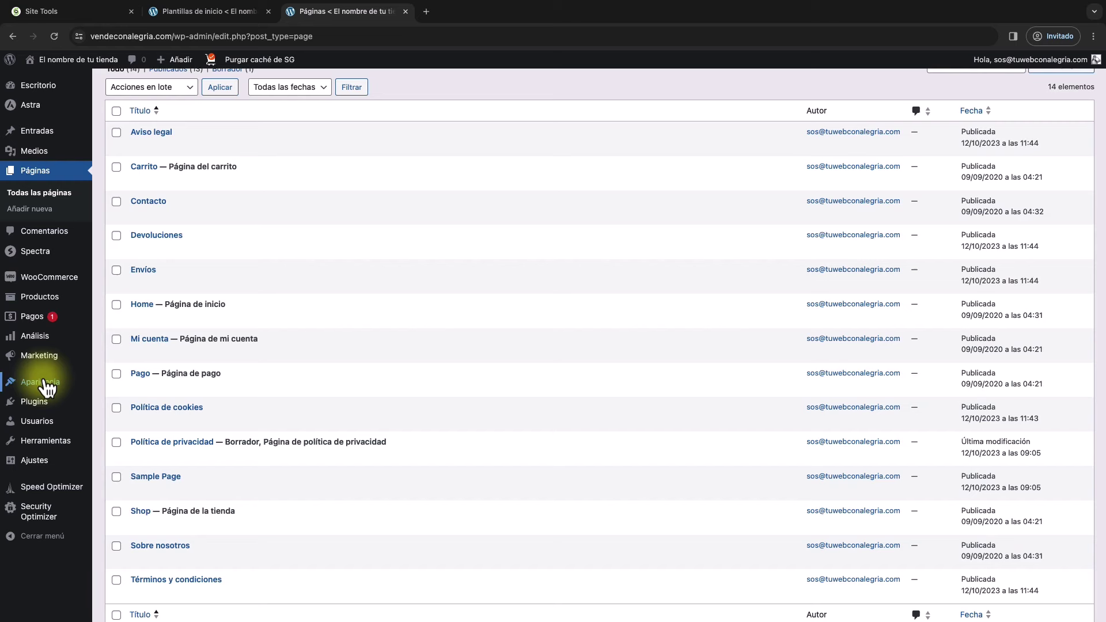
- Load the Quick Links menu in the Menús editor
mouse_move(44, 382)
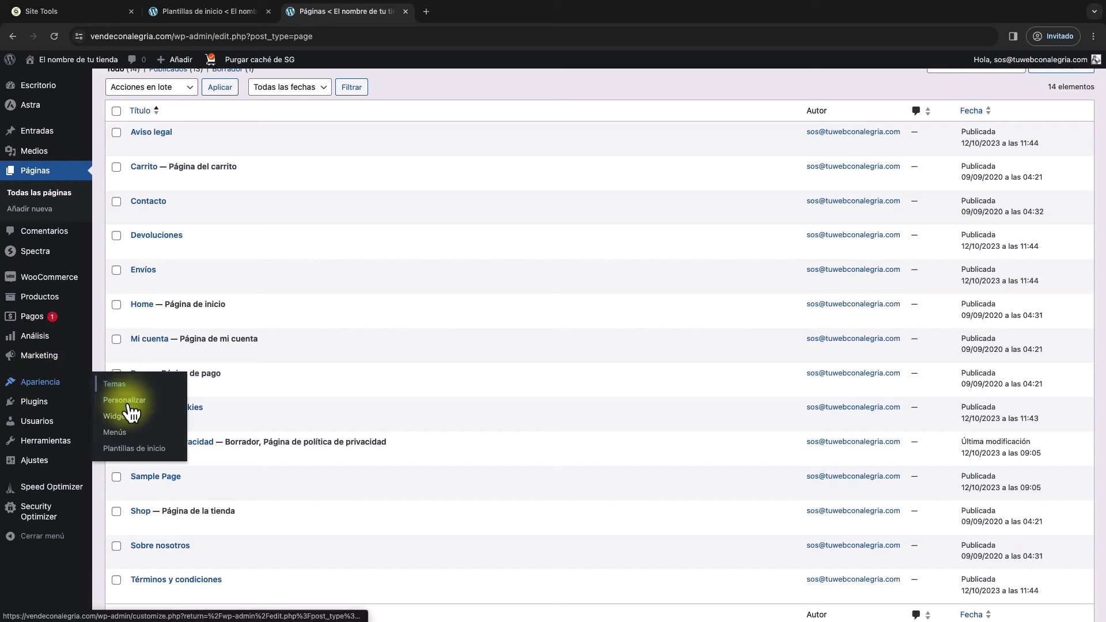
click(117, 435)
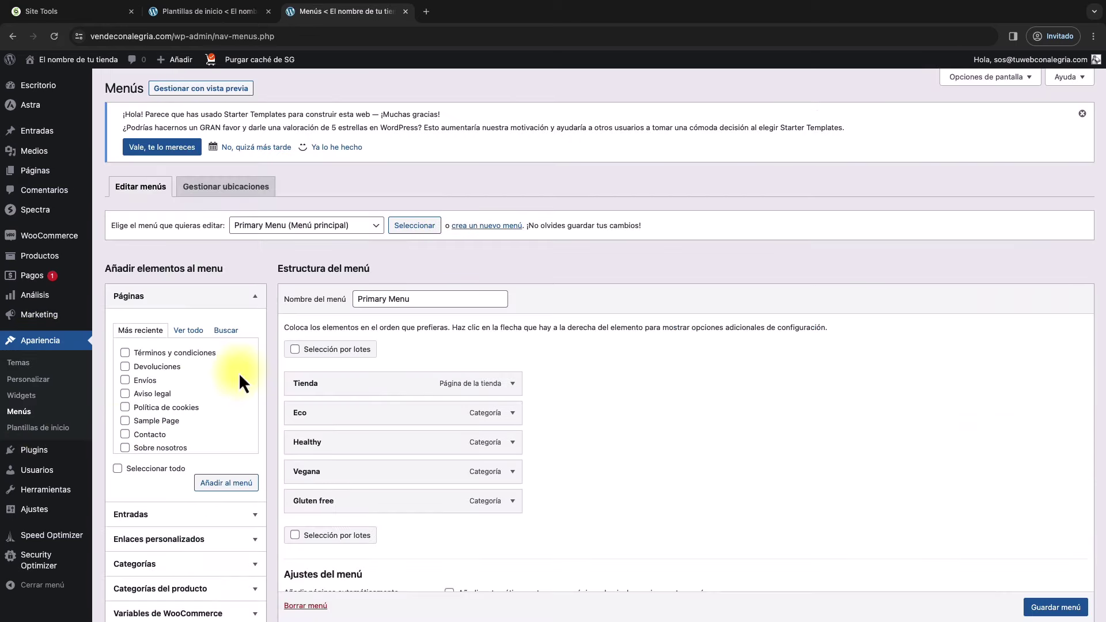
click(364, 227)
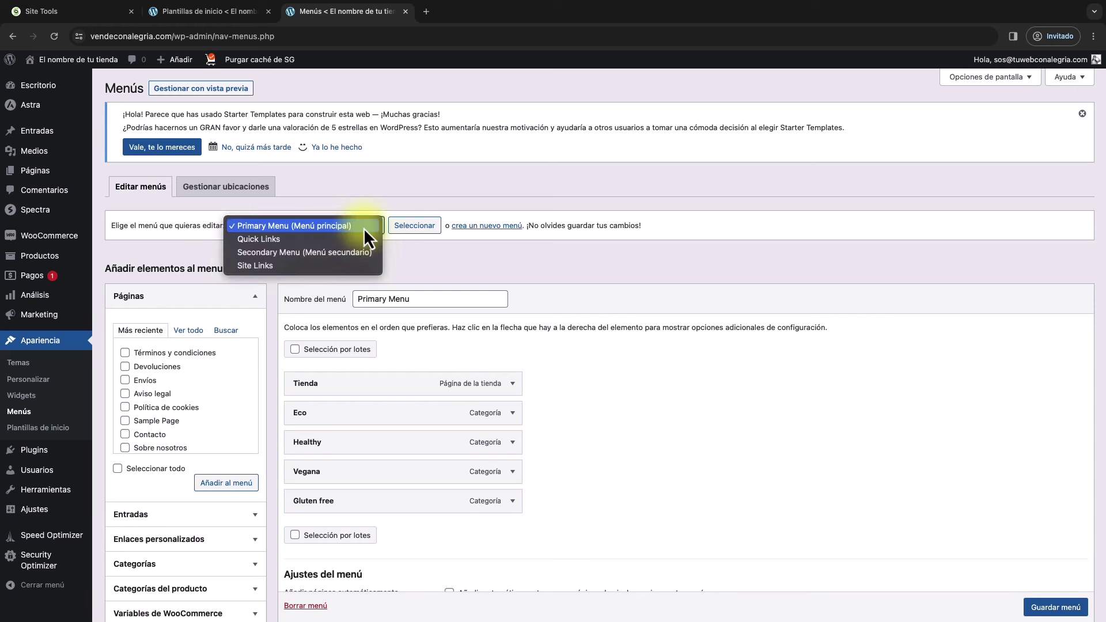
click(292, 240)
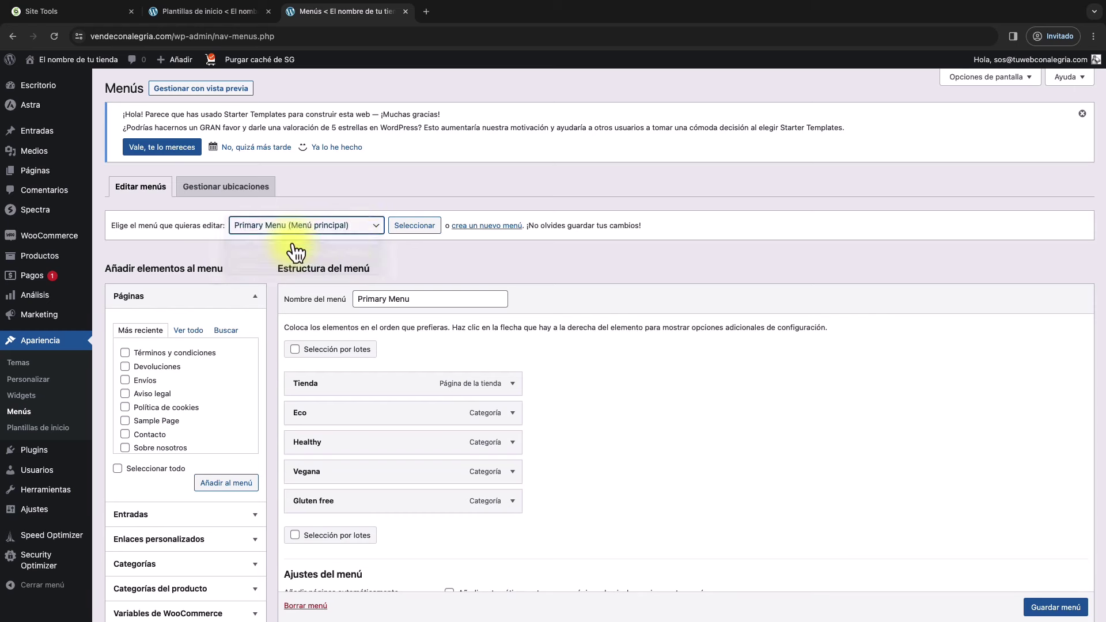
click(412, 227)
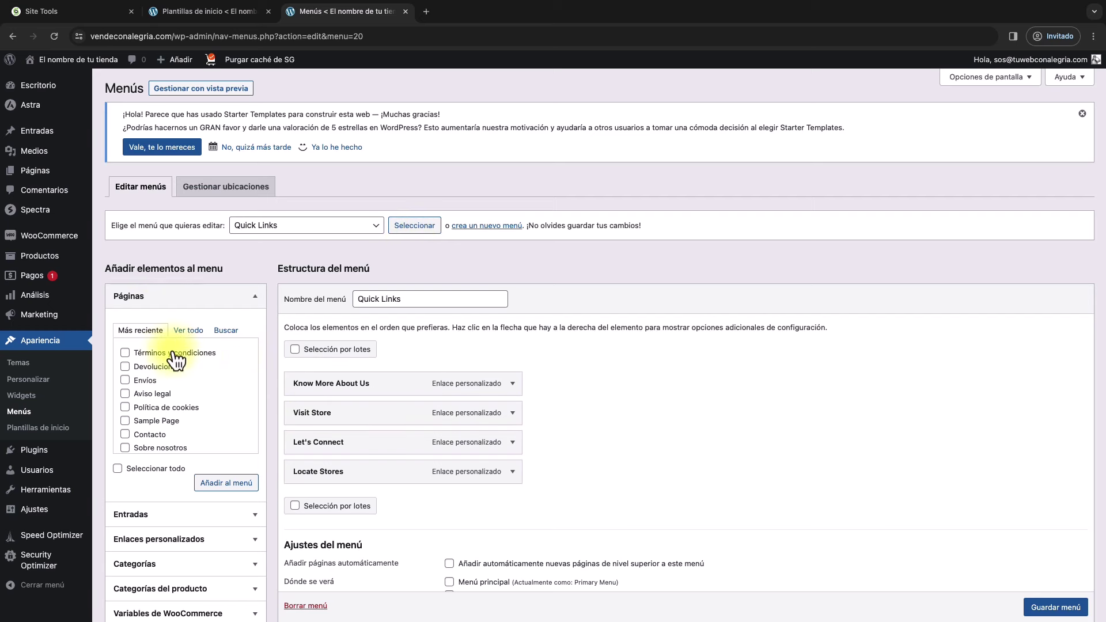
- Remove the Know More About Us, Visit Store, Let's Connect and Locate Stores items
click(512, 384)
click(305, 529)
click(512, 383)
click(305, 529)
click(511, 383)
click(305, 530)
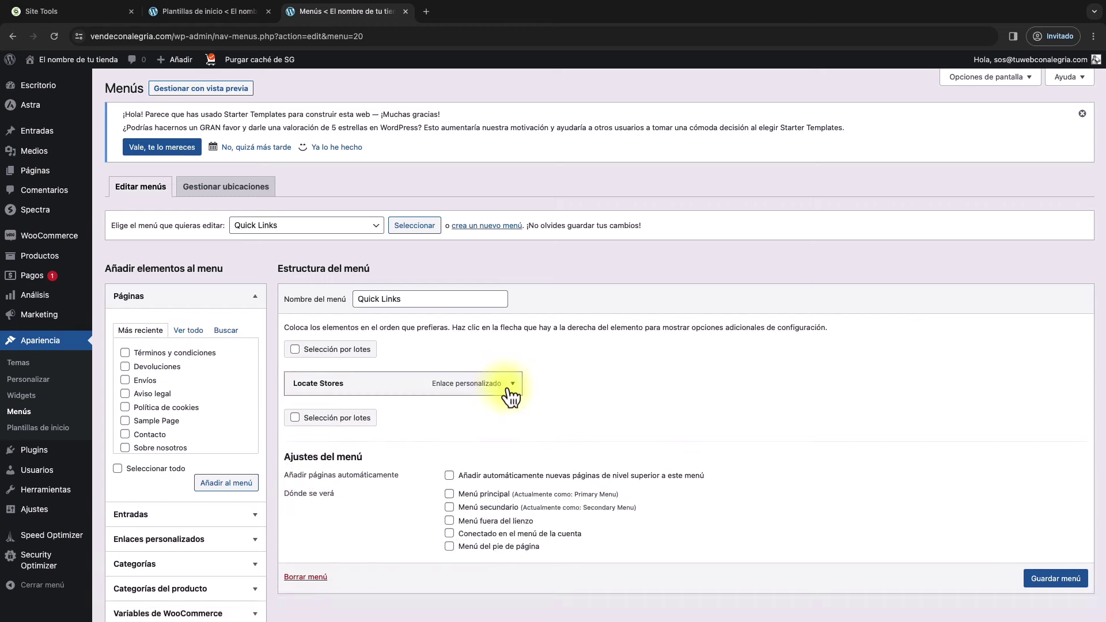
click(512, 384)
click(305, 529)
- Add the Términos y condiciones, Devoluciones and Envíos pages, moving Envíos to the top
click(125, 381)
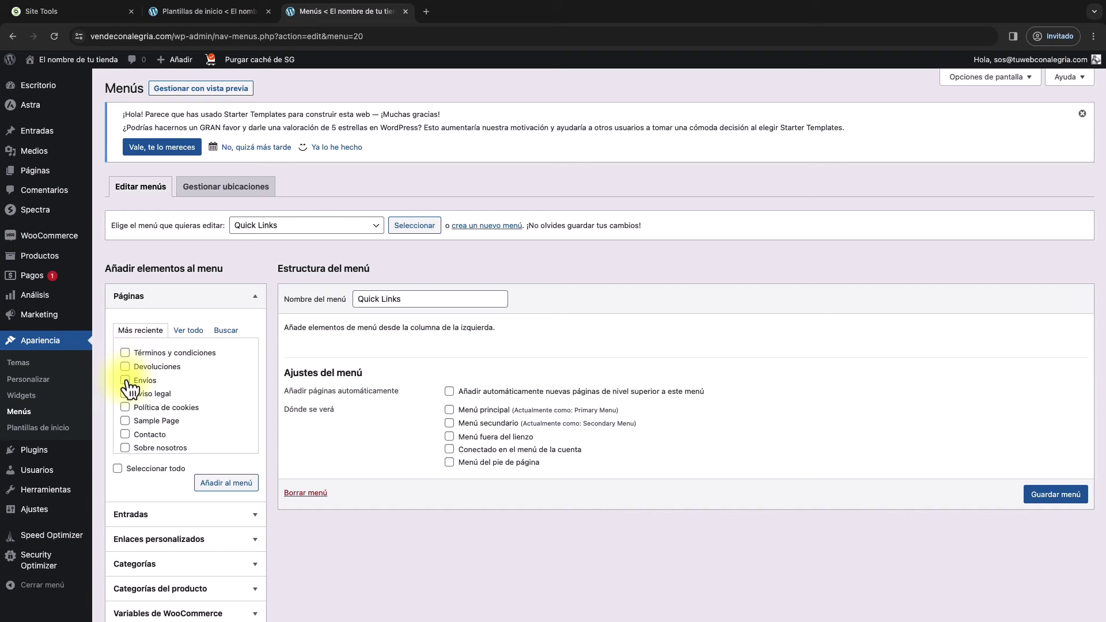
click(125, 367)
click(125, 353)
click(223, 484)
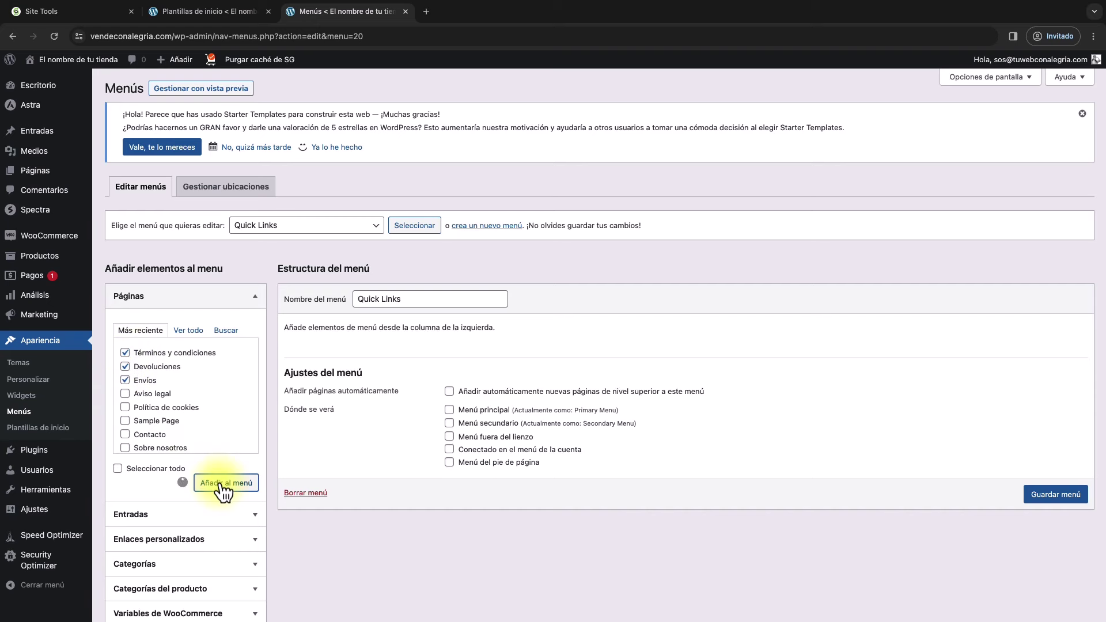
drag(329, 453, 337, 390)
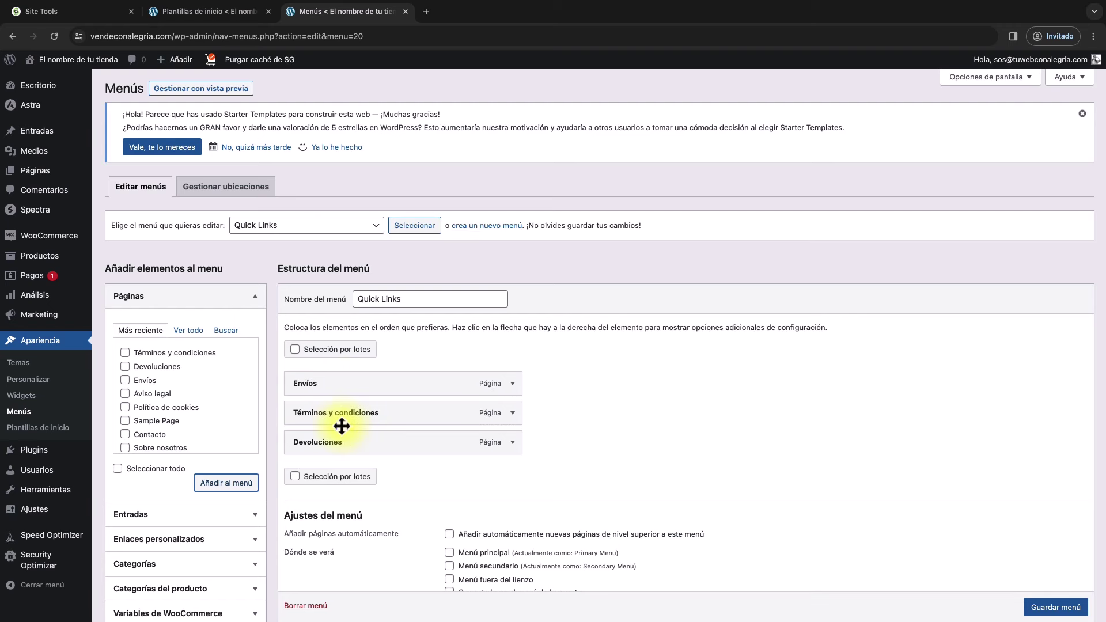
- Rename the menu to Ayuda and save it
drag(414, 300, 340, 299)
text(Ayuda)
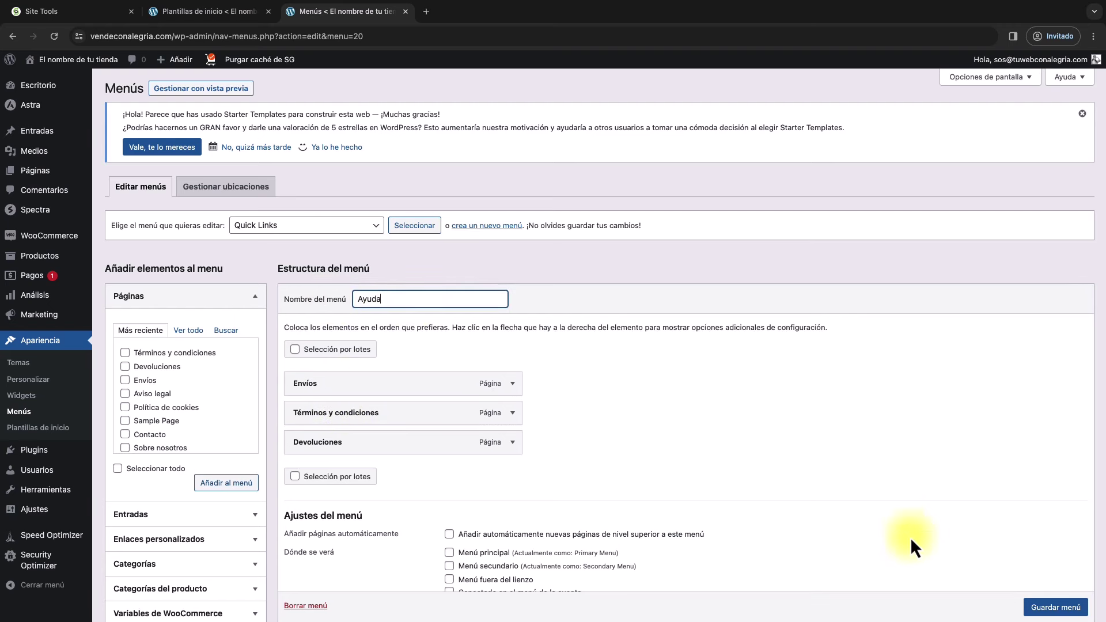
click(1052, 607)
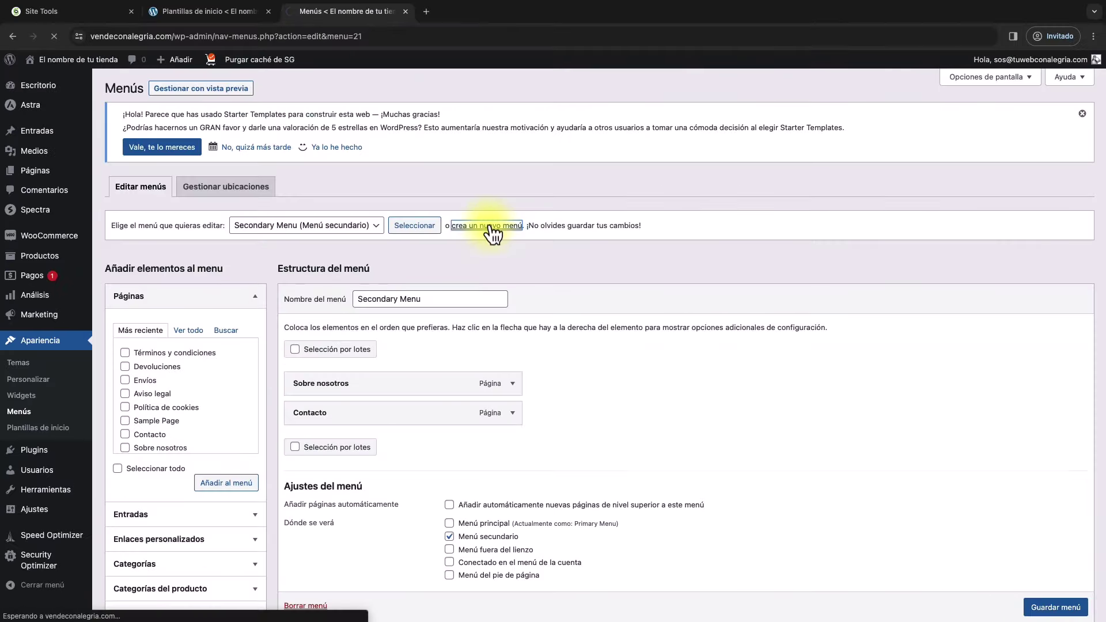
- Create a new menu named Enlaces legales assigned to the footer menu location
click(489, 226)
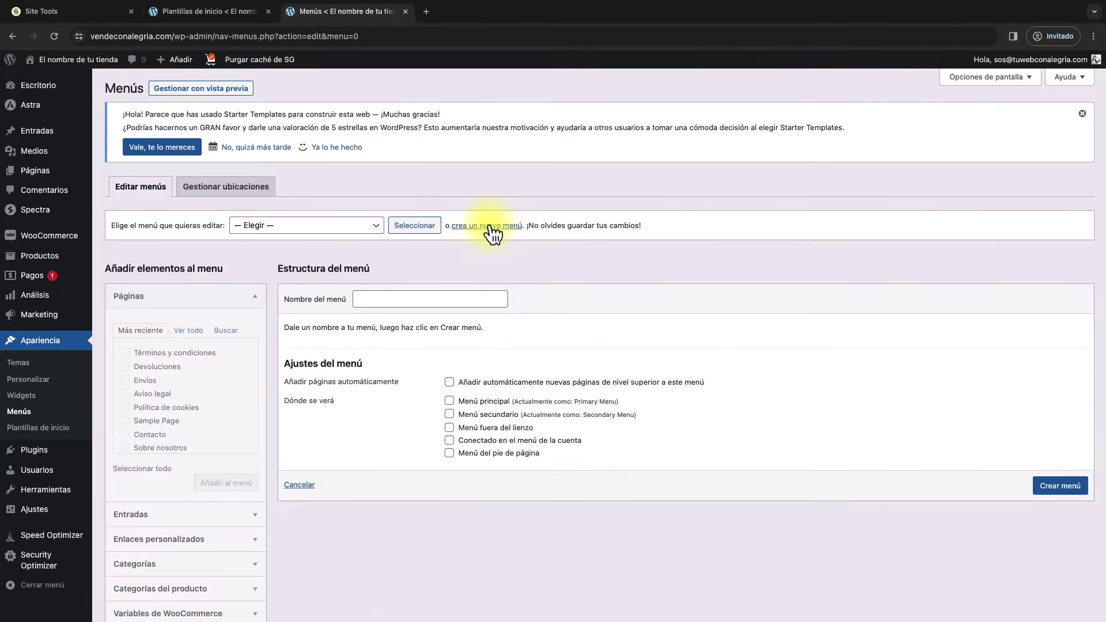
click(388, 299)
text(En)
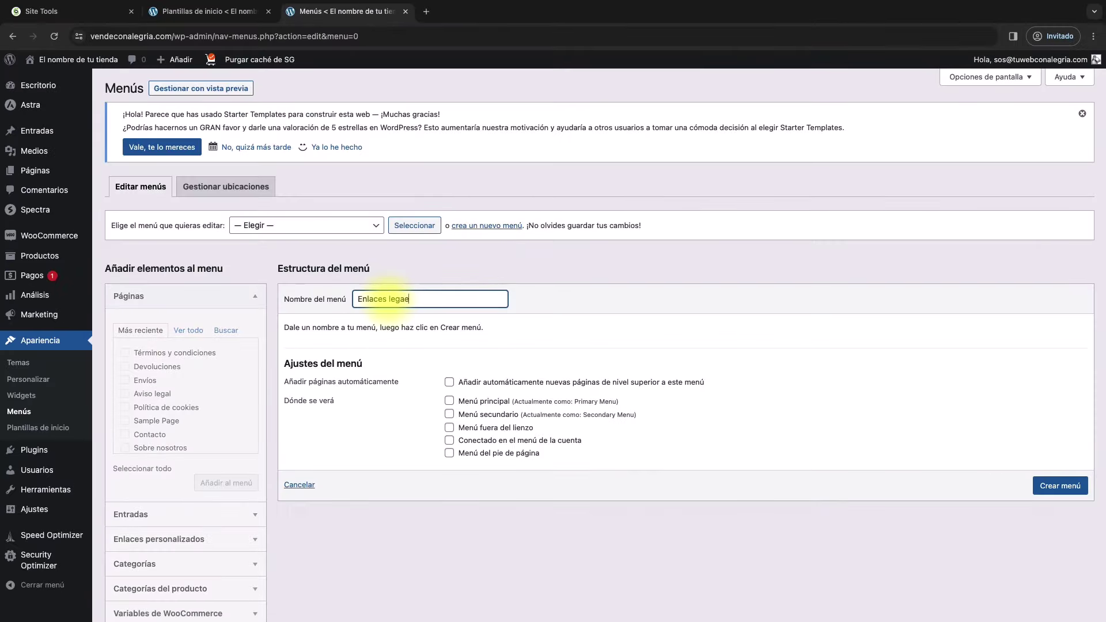
text(laces legales)
click(449, 453)
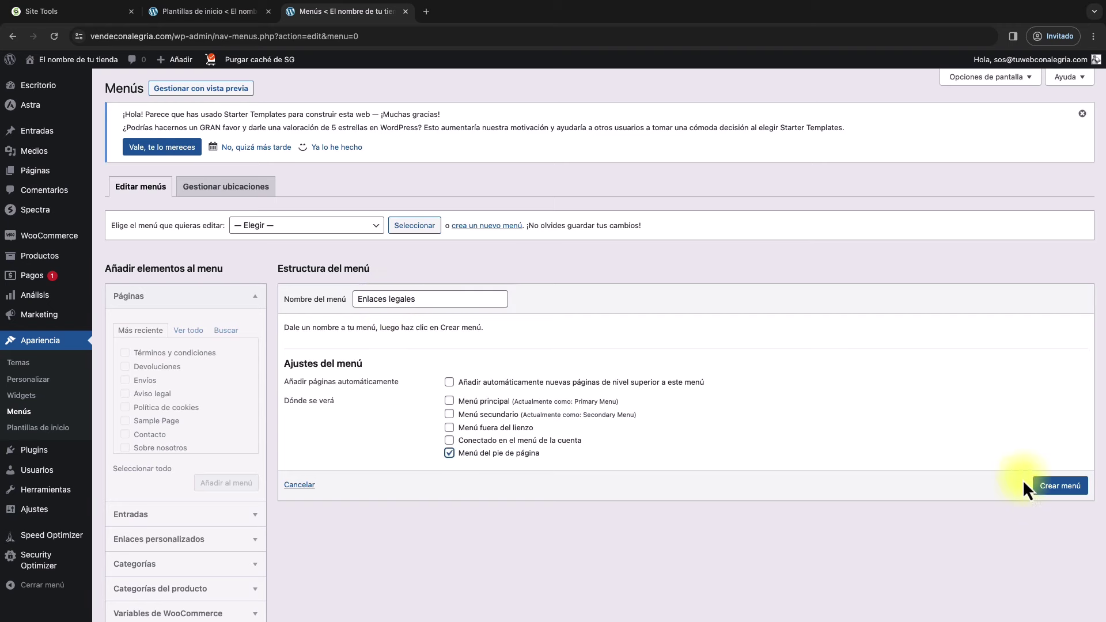
click(1055, 489)
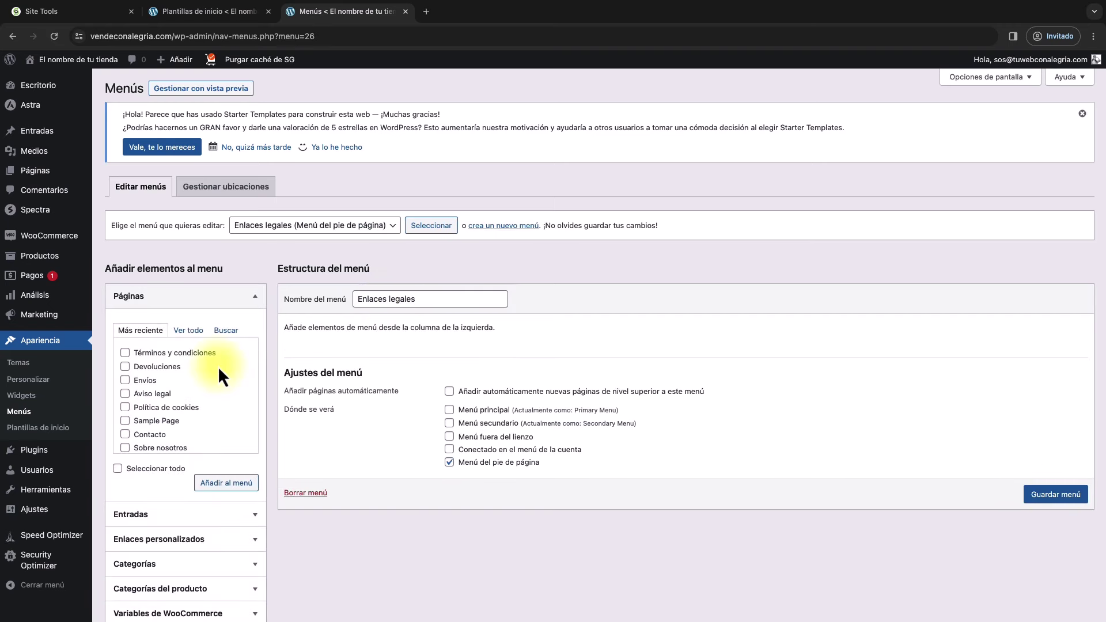
- Add the Aviso legal and Política de cookies pages to the menu
click(125, 408)
scroll(126, 410, down, 1)
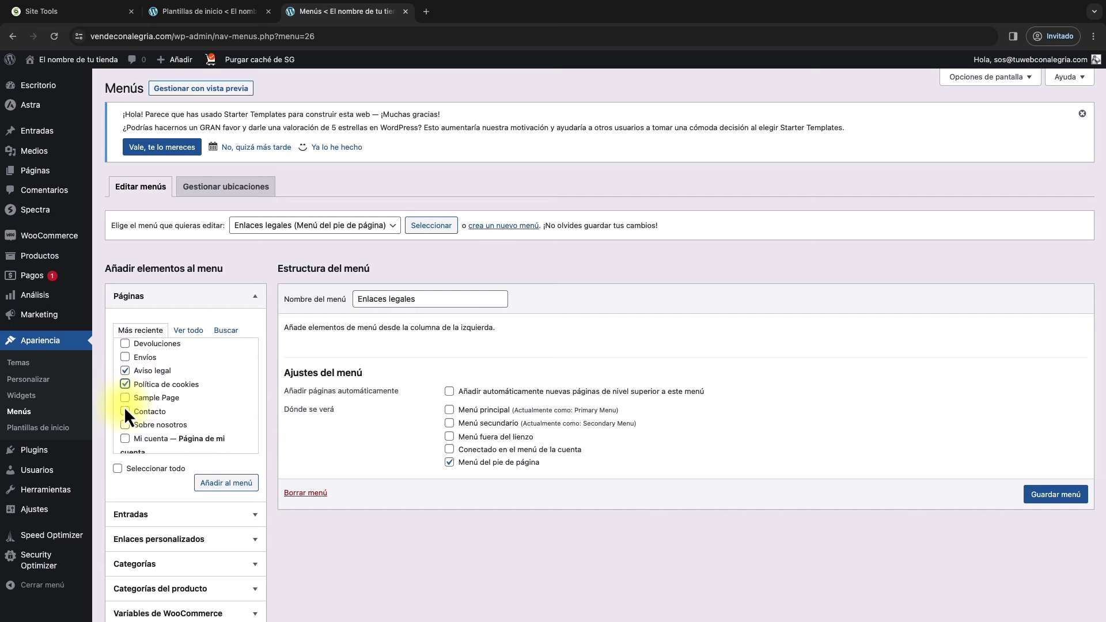
scroll(124, 410, up, 1)
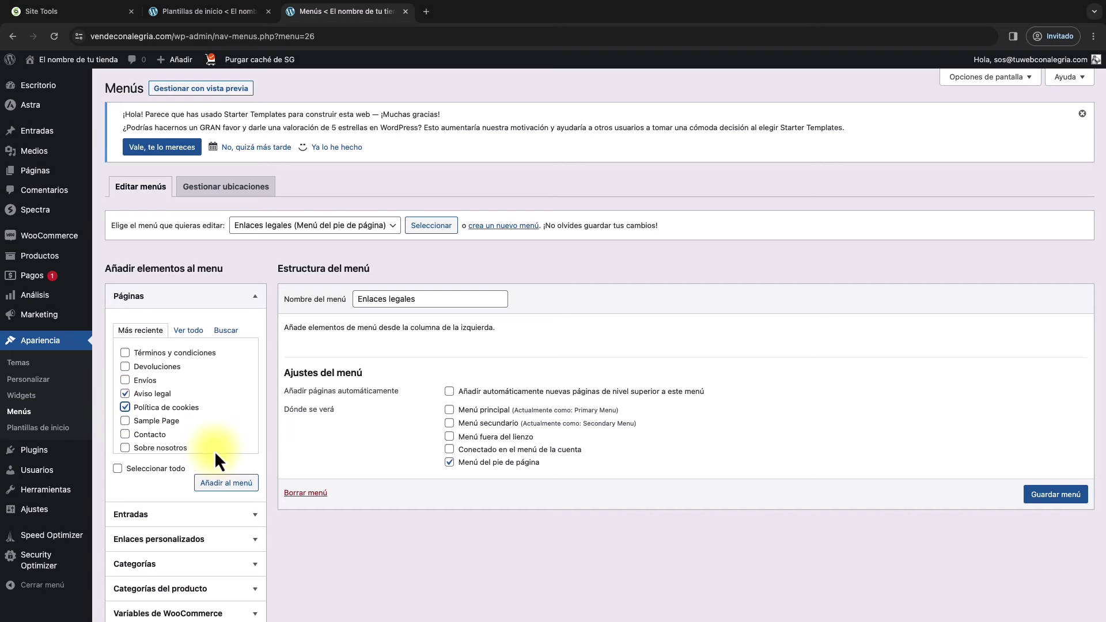
click(225, 483)
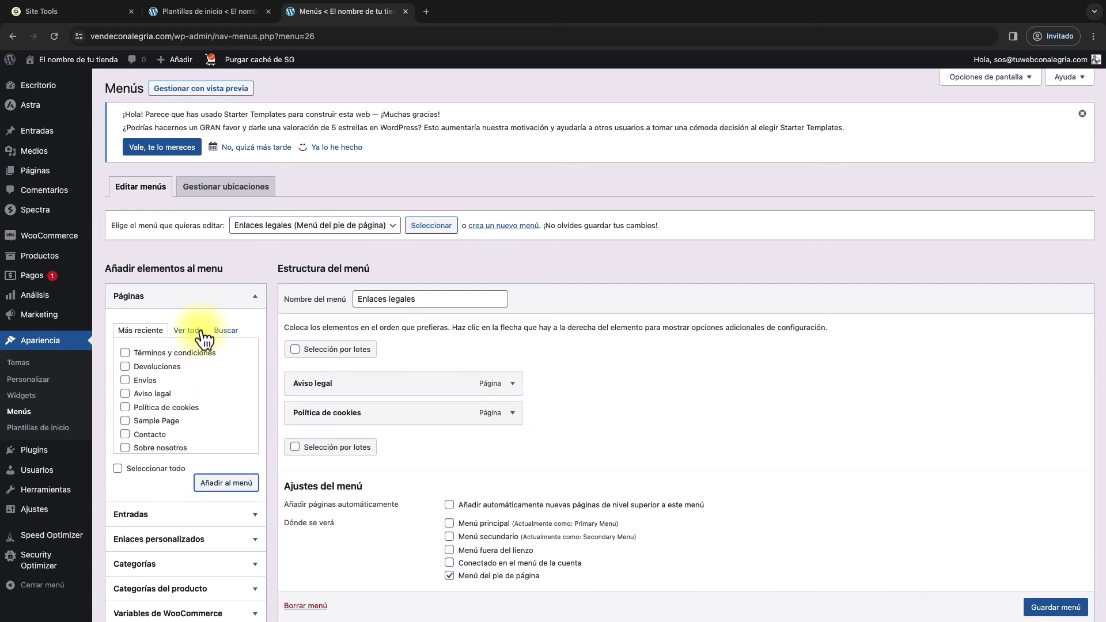
- Add Política de privacidad above Política de cookies and save the menu
click(226, 331)
text(pri)
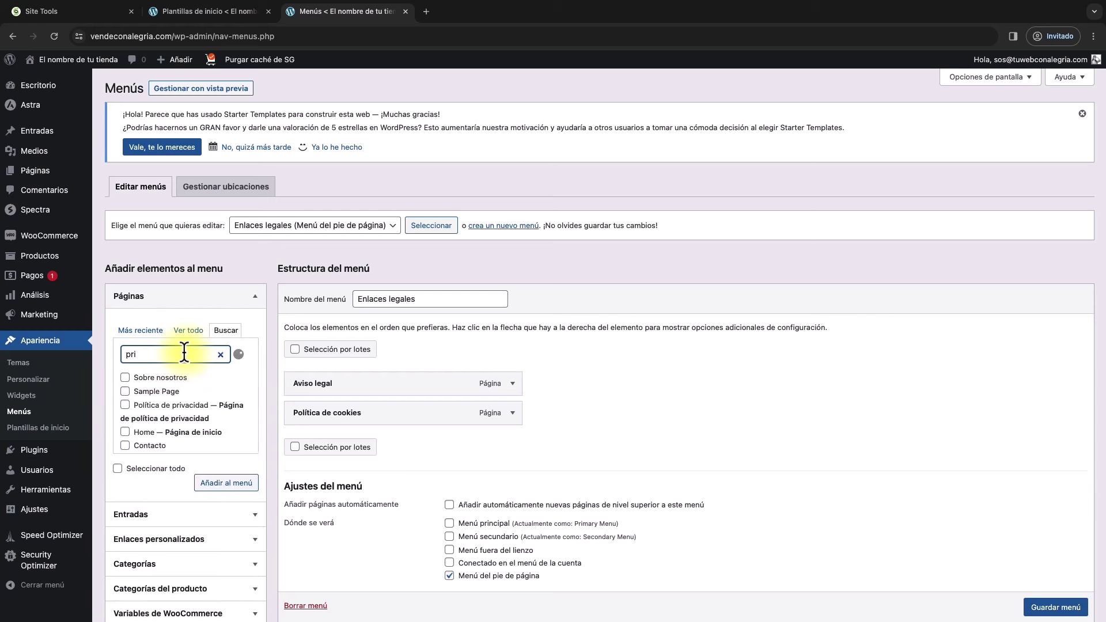
click(125, 392)
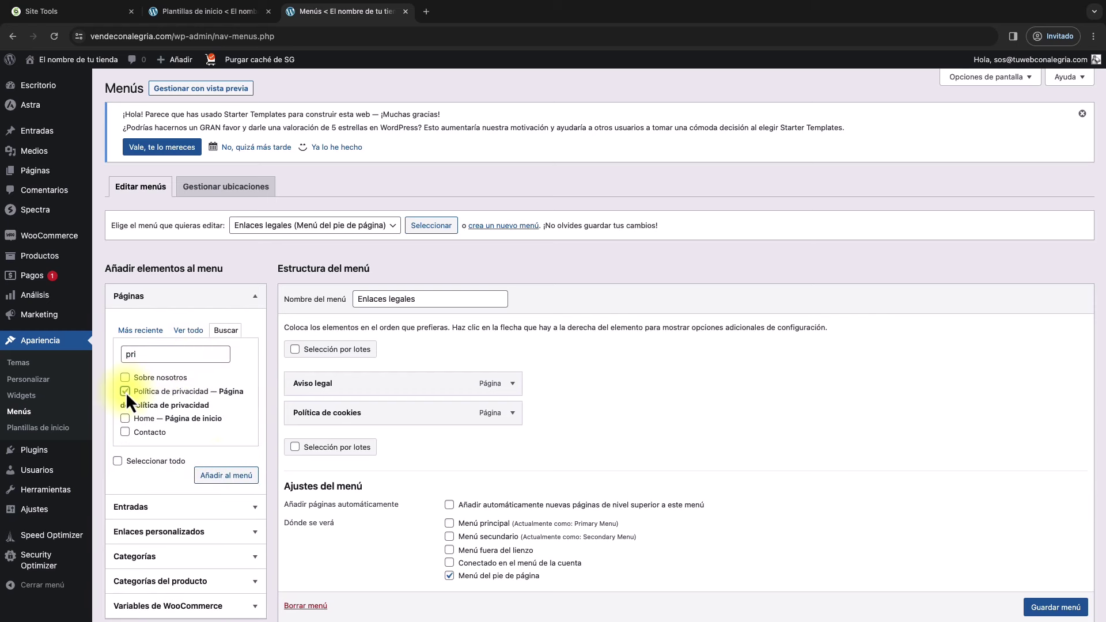
click(227, 476)
drag(387, 446, 392, 410)
scroll(1064, 615, down, 1)
click(1059, 608)
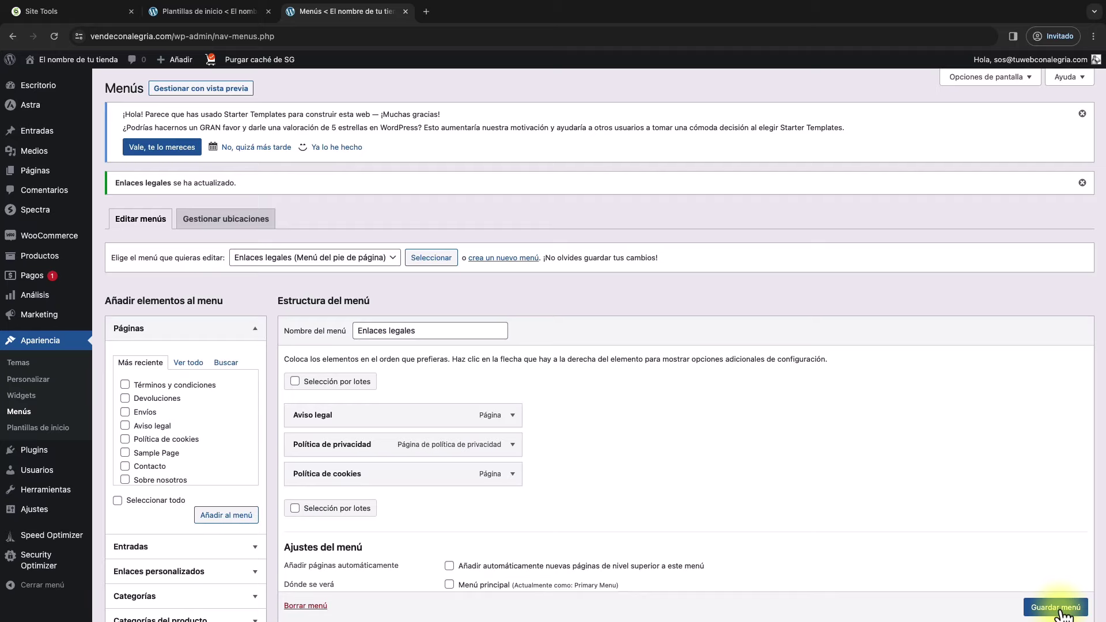
- Enter the store's street address and postal code in the general store settings
mouse_move(49, 236)
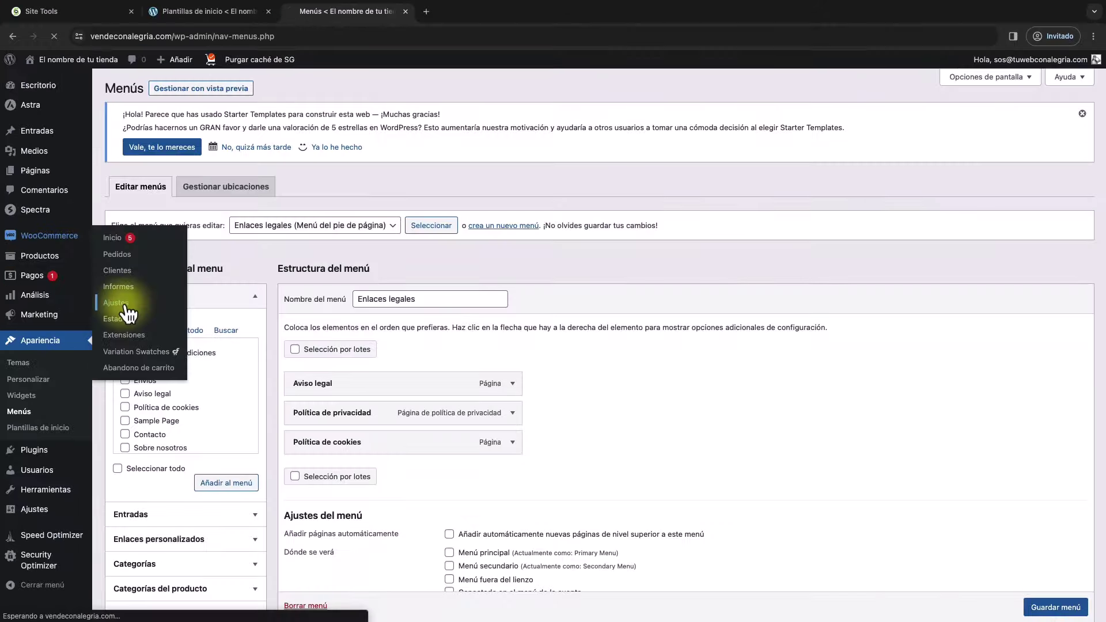
click(128, 314)
click(266, 483)
text(Calle Gran Vía 1)
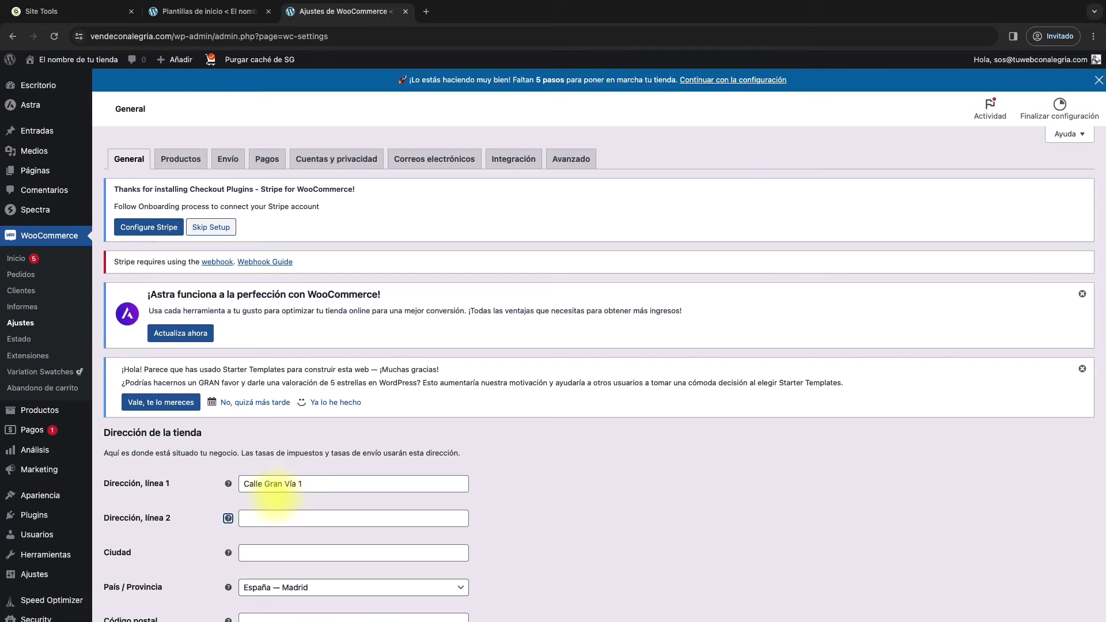
click(270, 554)
scroll(271, 518, down, 5)
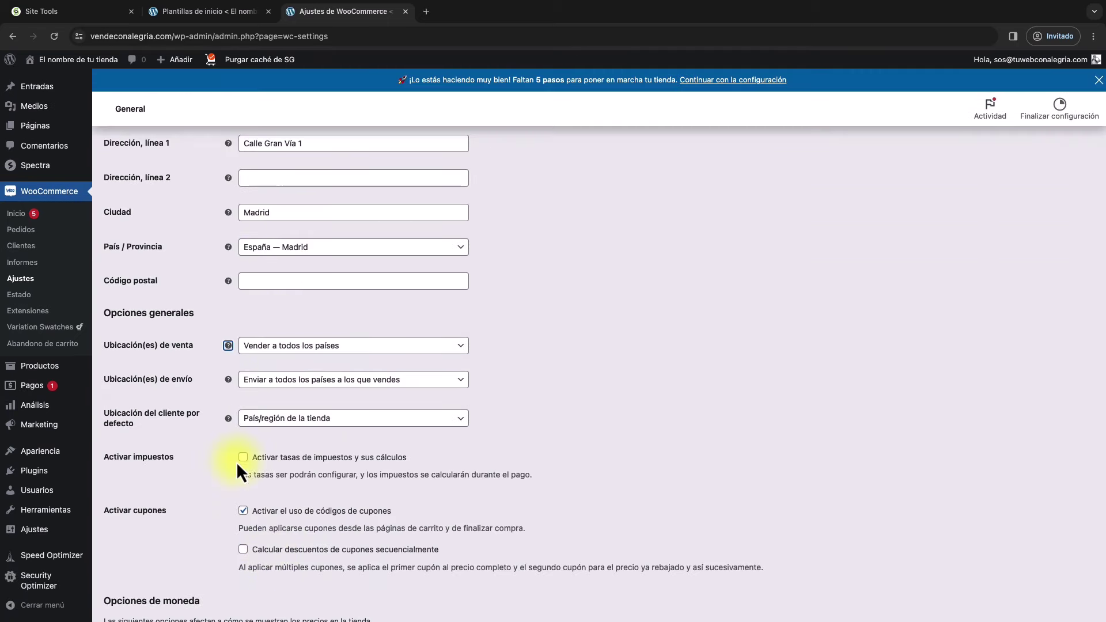
click(414, 280)
text(28000)
- Restrict sales to specific countries, selling only to España
click(259, 345)
click(276, 402)
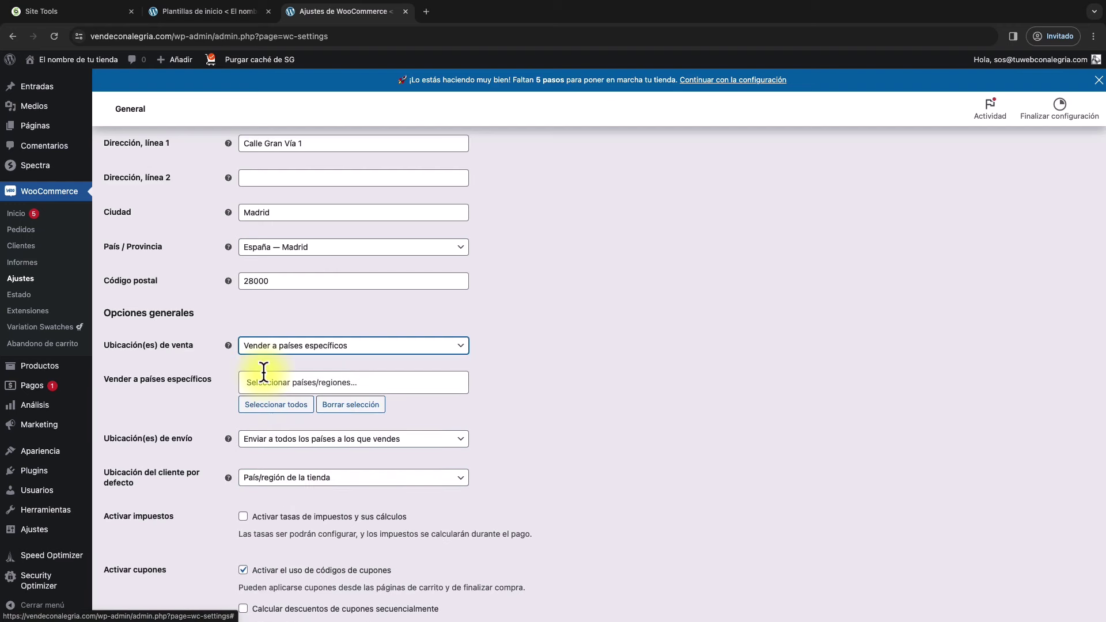
click(262, 380)
text(es)
click(266, 408)
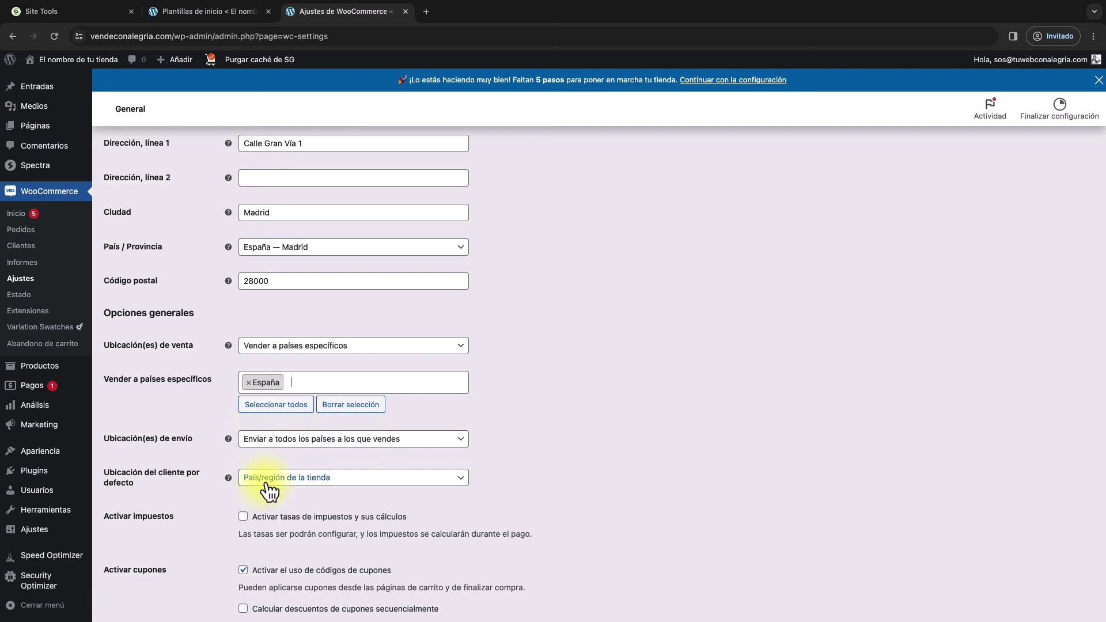
- Set the currency to Euro (€) with '.' as thousands separator and adjust the decimal separator
scroll(220, 558, down, 6)
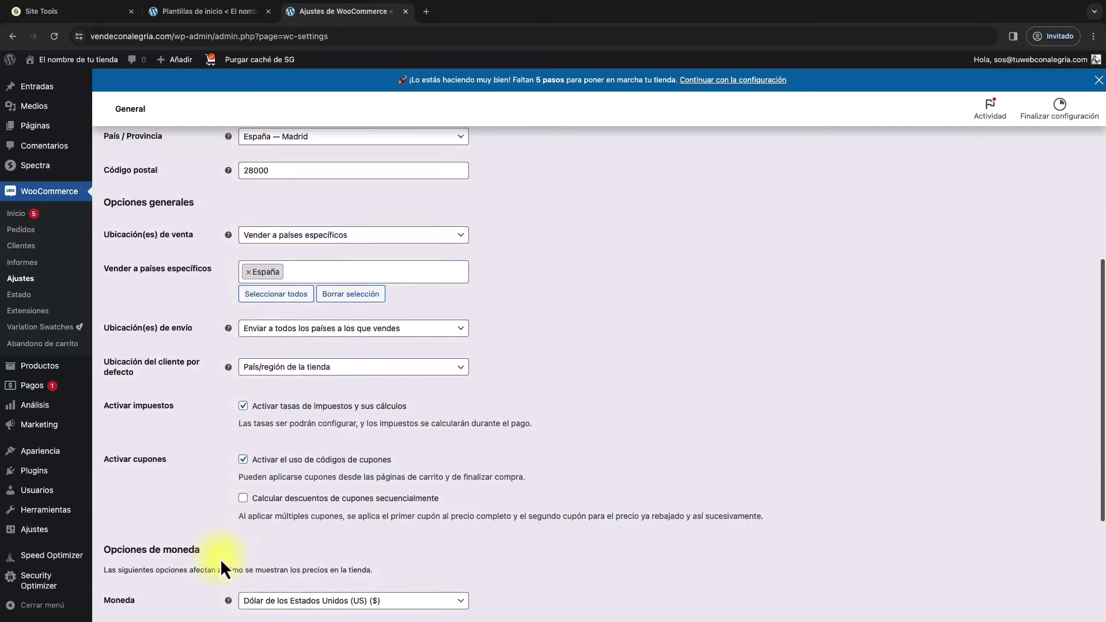
click(288, 381)
text(eu)
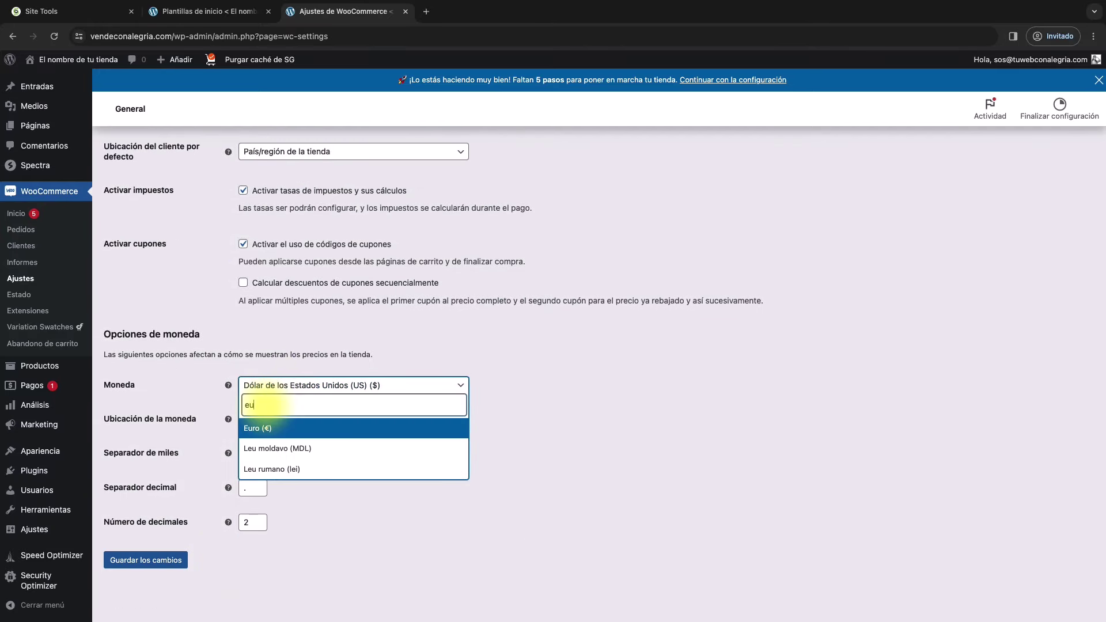
click(269, 428)
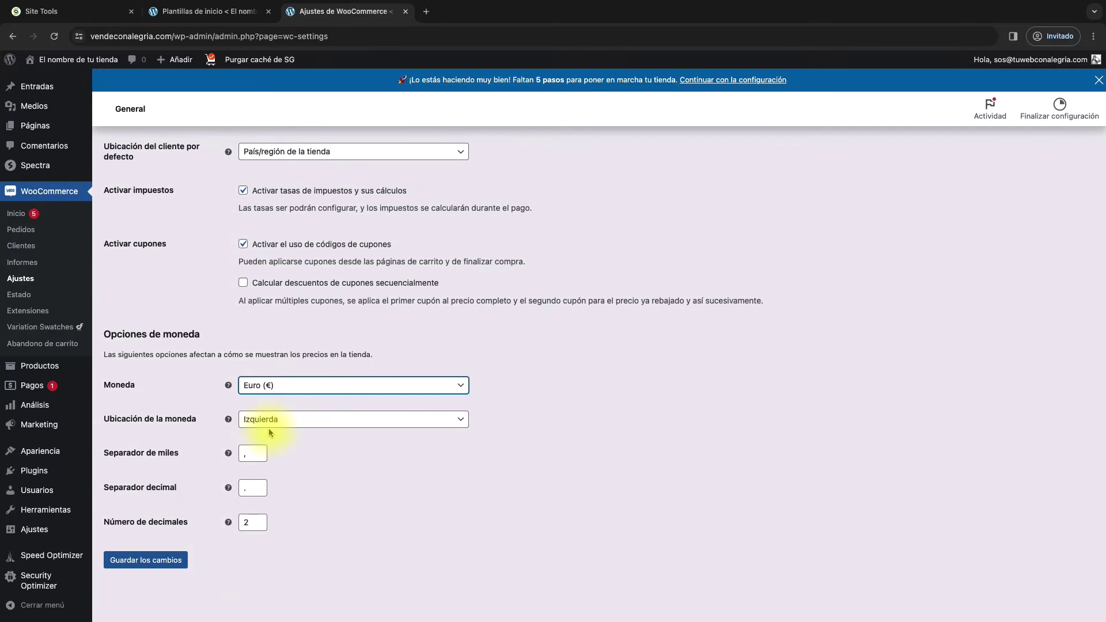
click(228, 453)
text(.)
click(263, 488)
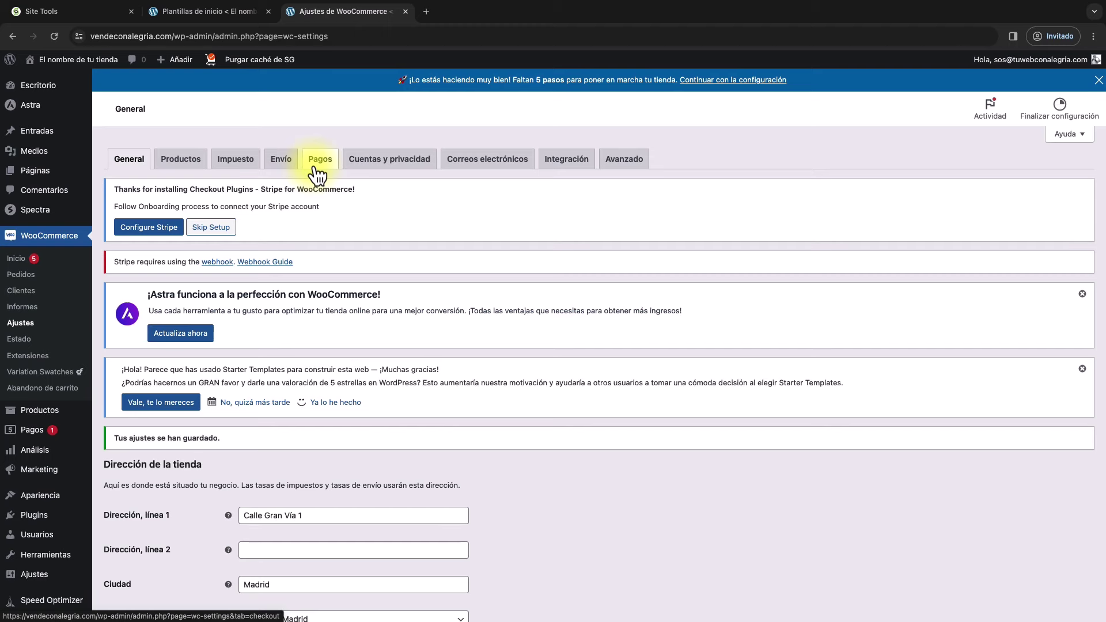
- From the Pagos tab, configure Stripe and start Connect with Stripe onboarding
click(315, 167)
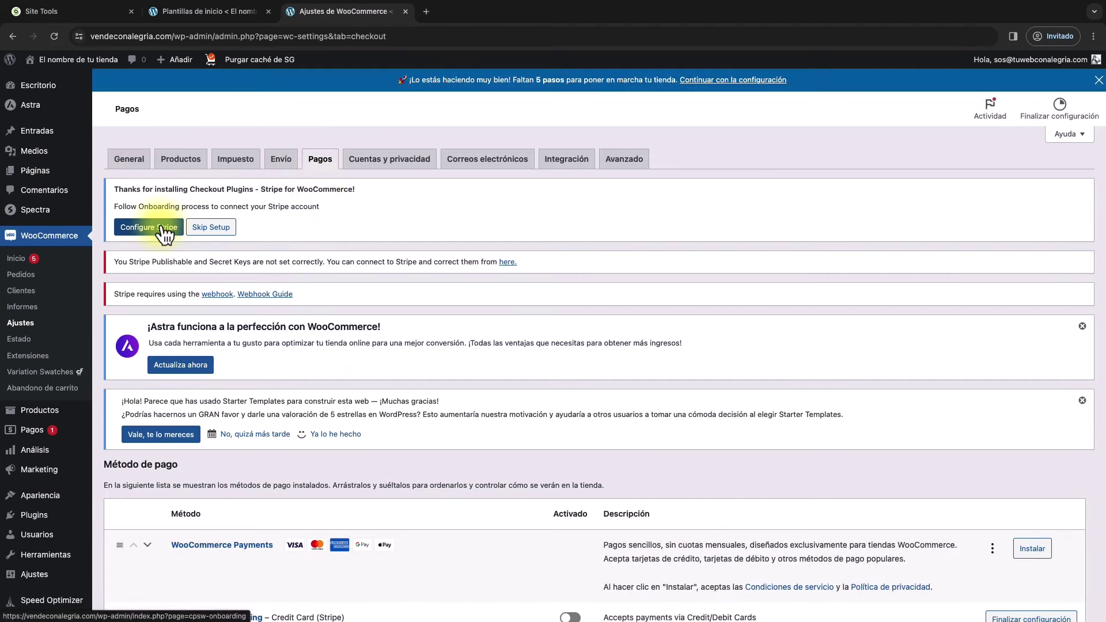
click(151, 228)
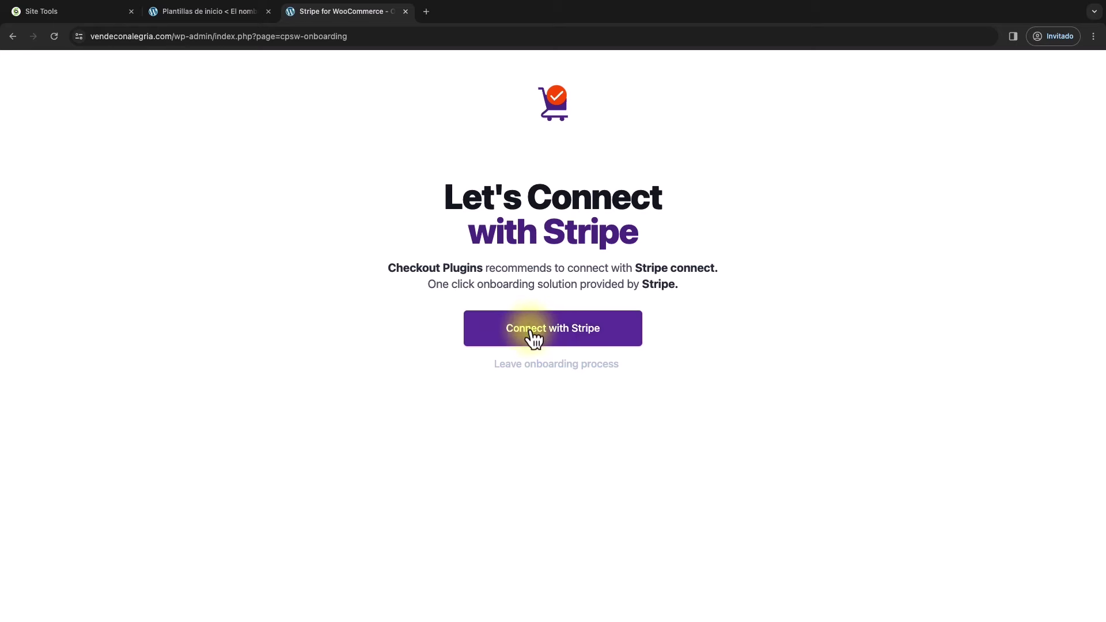
click(540, 332)
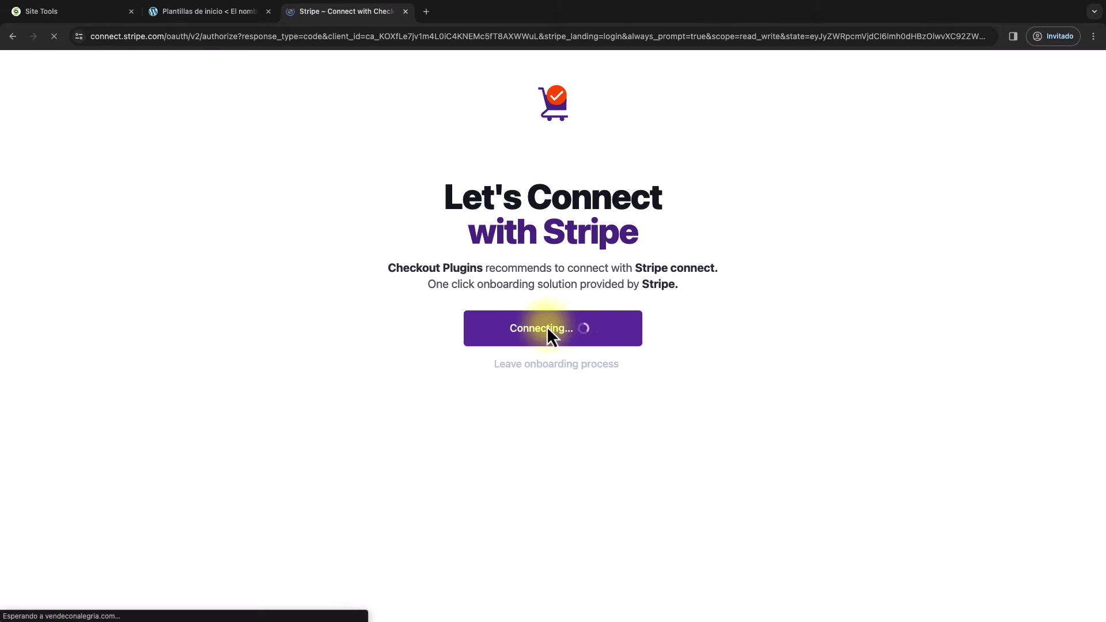
- Create the Stripe account with e-mail and password, verify the mobile number by SMS code, copy the backup code
click(392, 254)
text(tuemail@gmail.com)
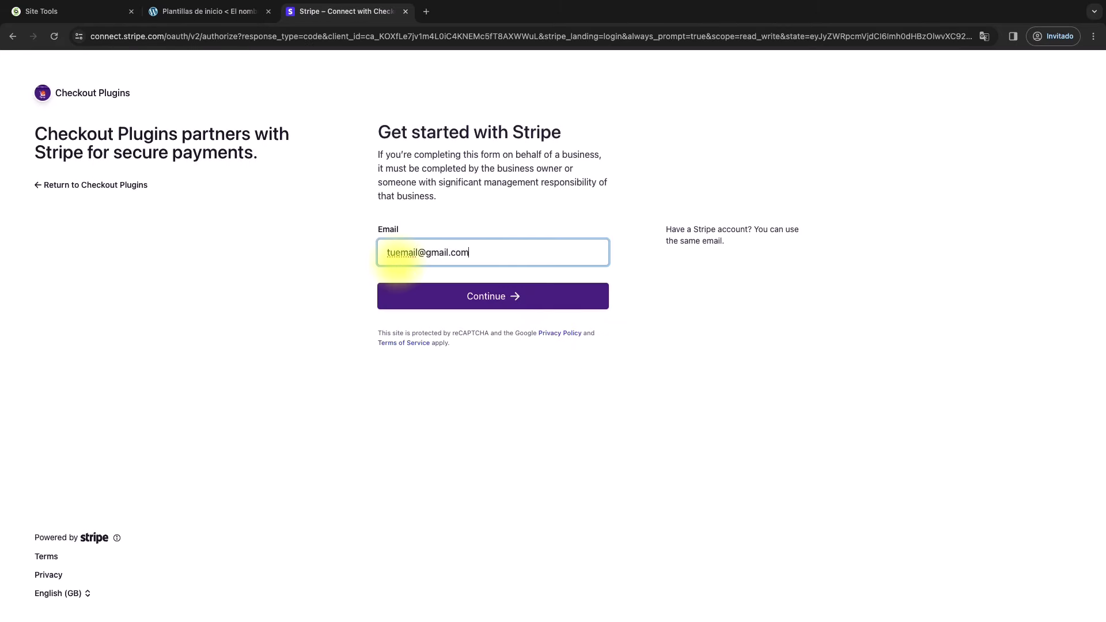
click(461, 290)
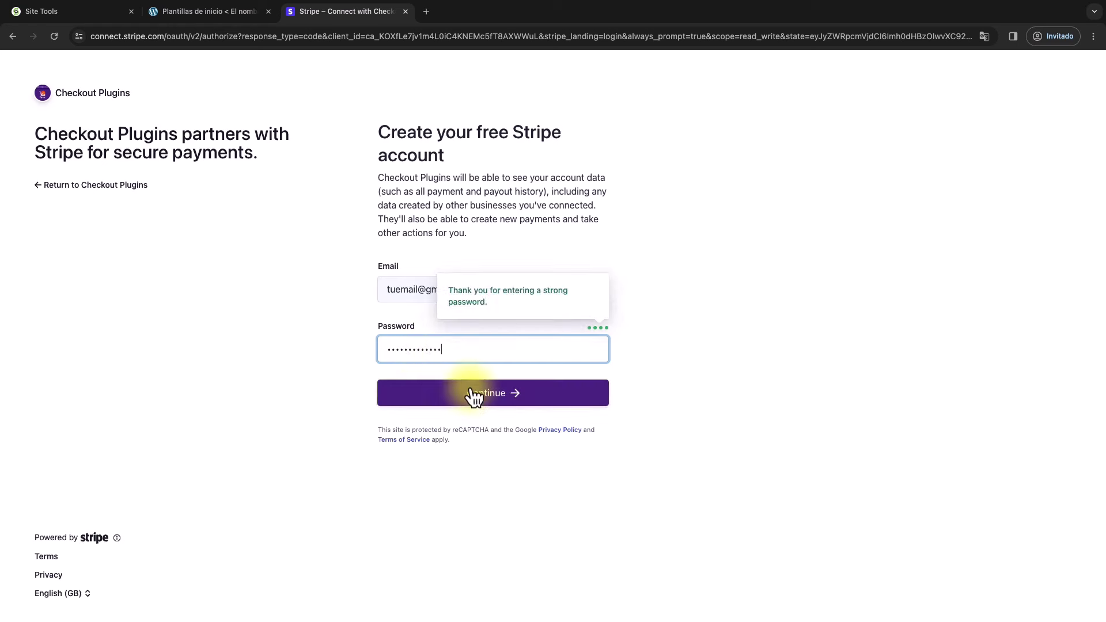
click(470, 396)
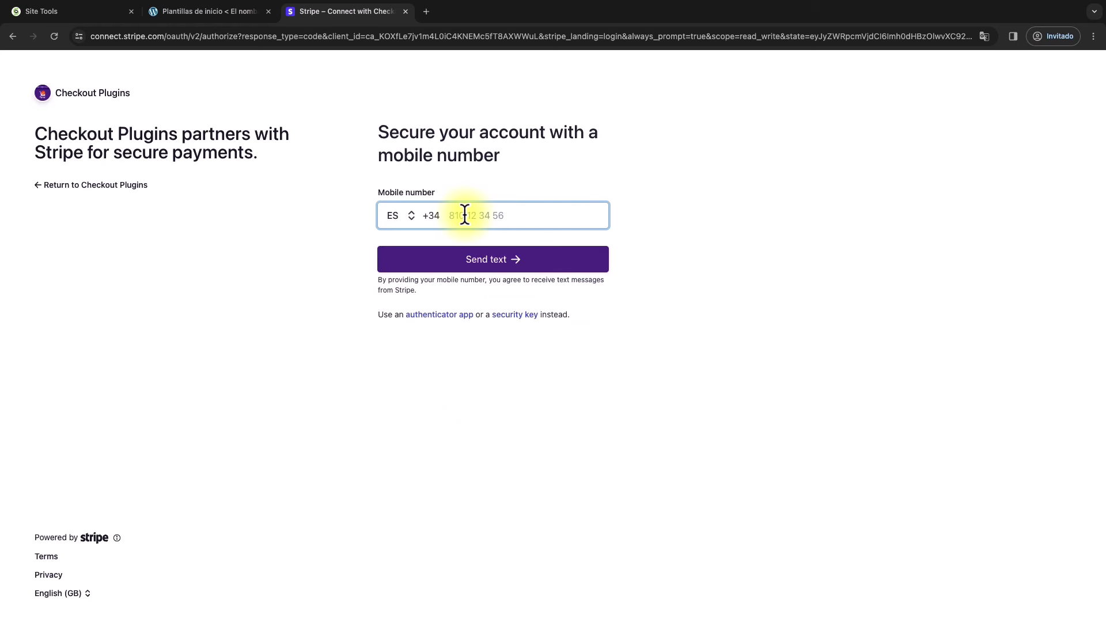
text(666666666)
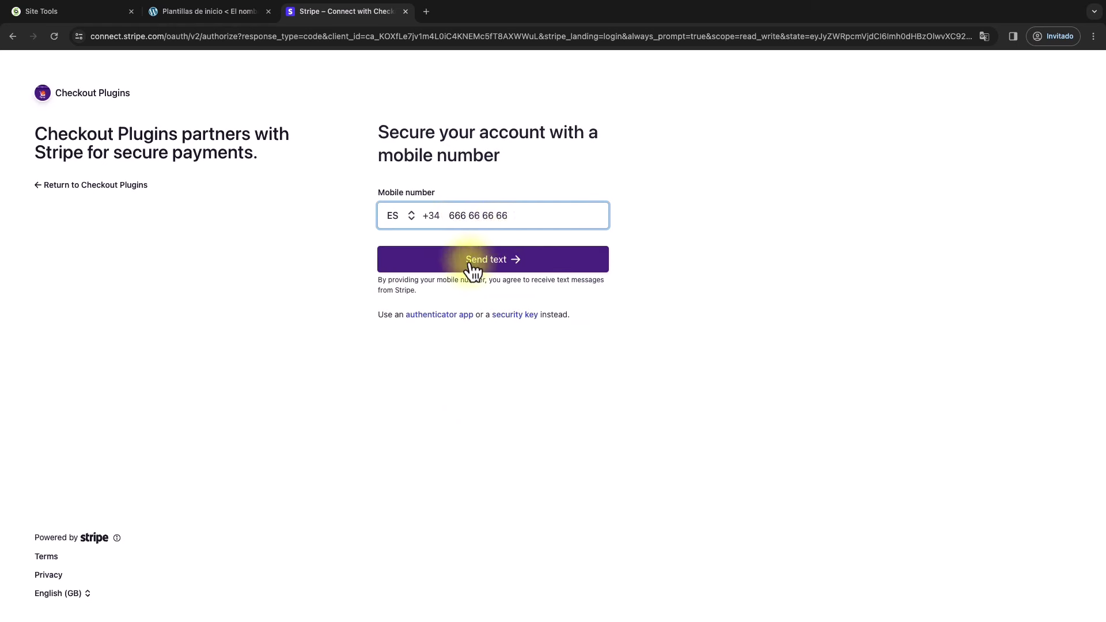
click(468, 260)
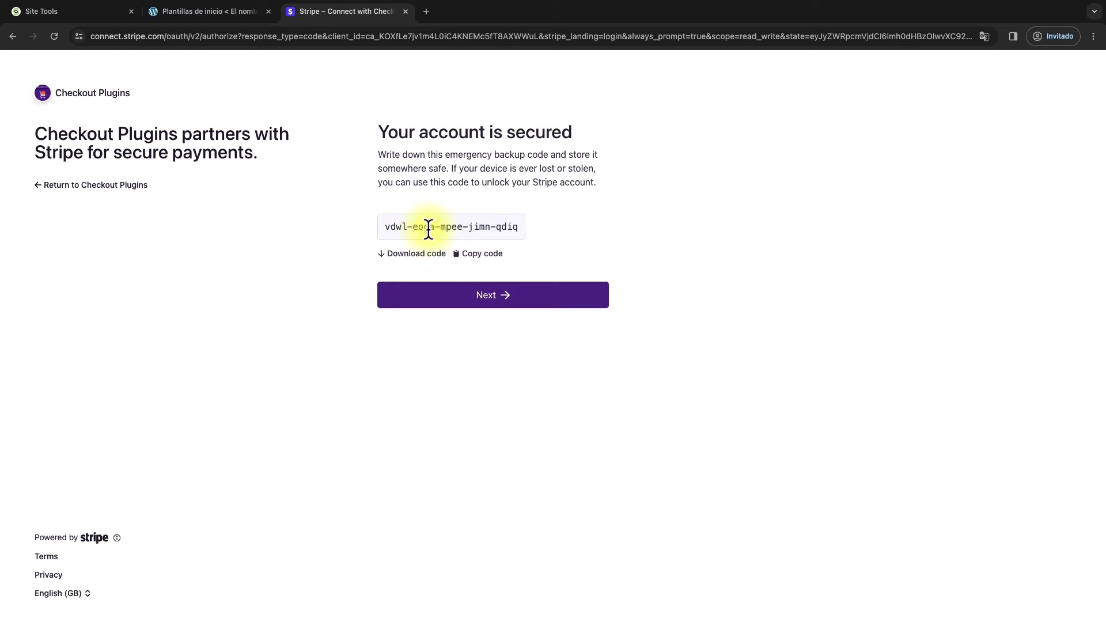
click(480, 254)
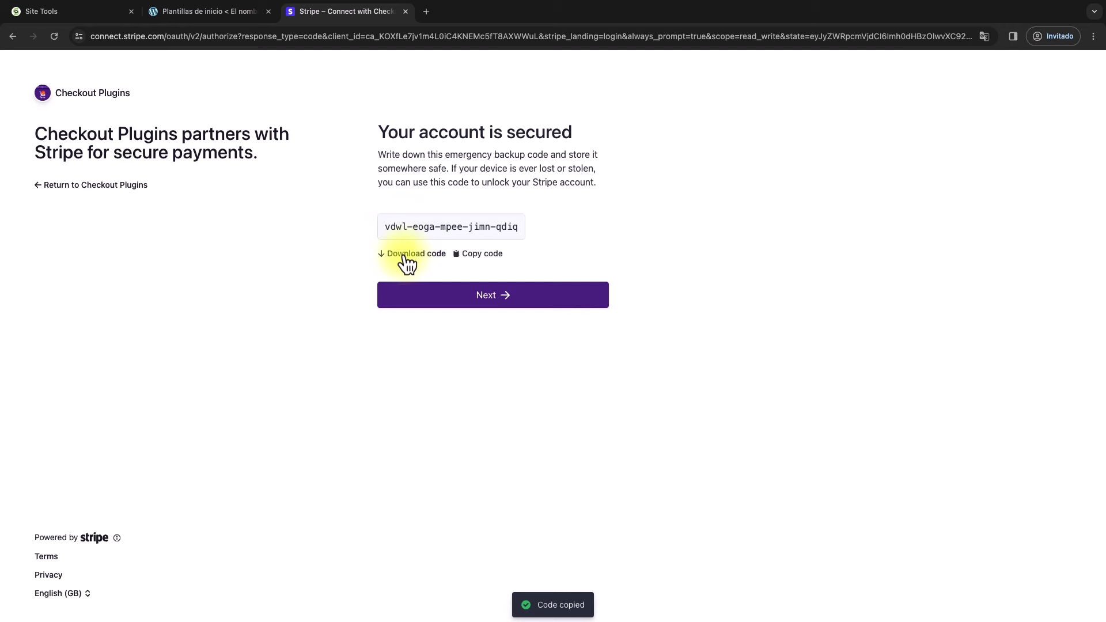
click(484, 300)
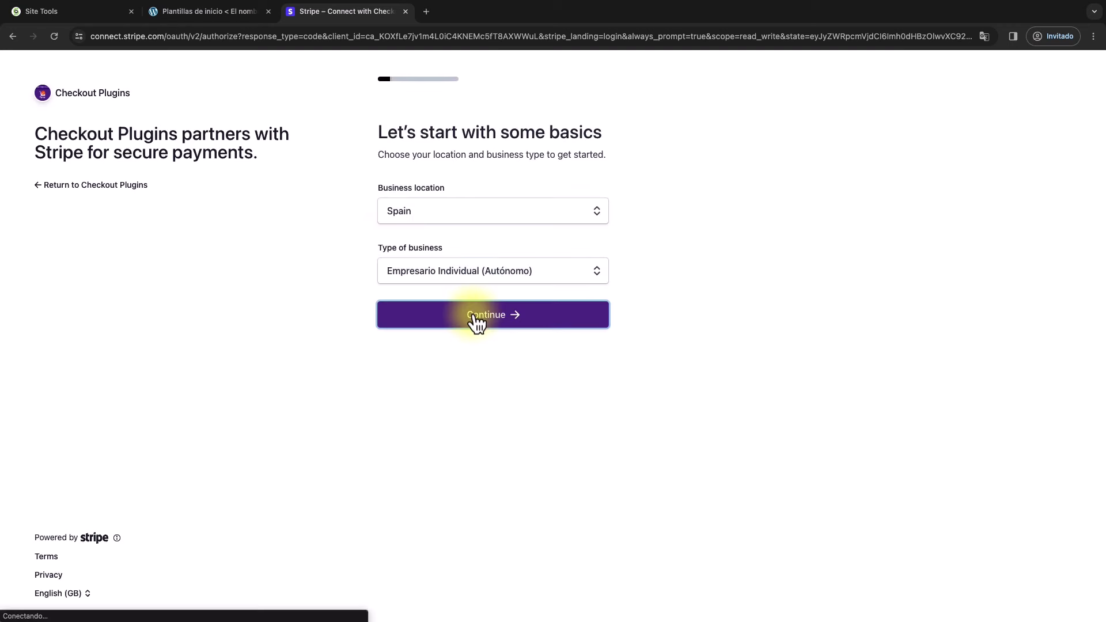
- Submit business, personal and bank details, set the statement descriptor to 'healthy', then agree and submit
click(478, 314)
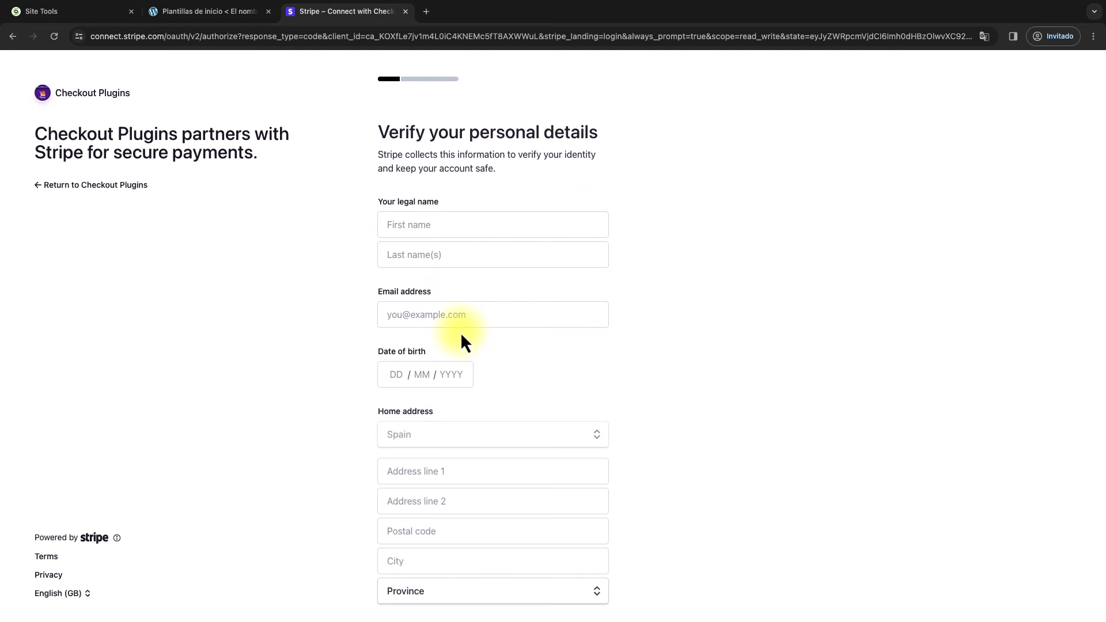
scroll(464, 380, down, 4)
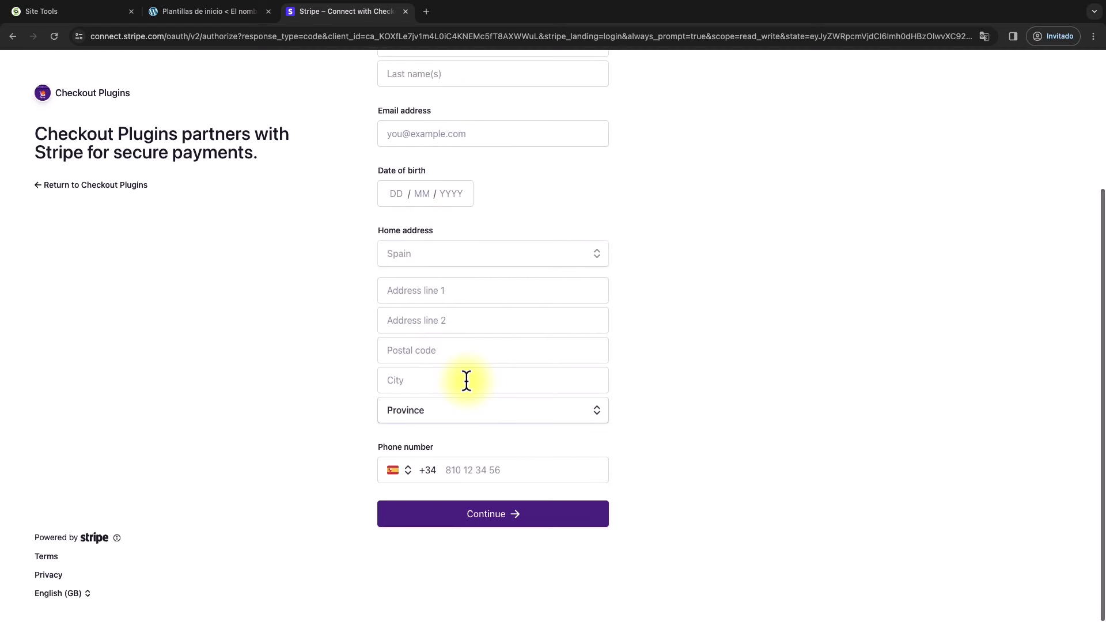
click(494, 524)
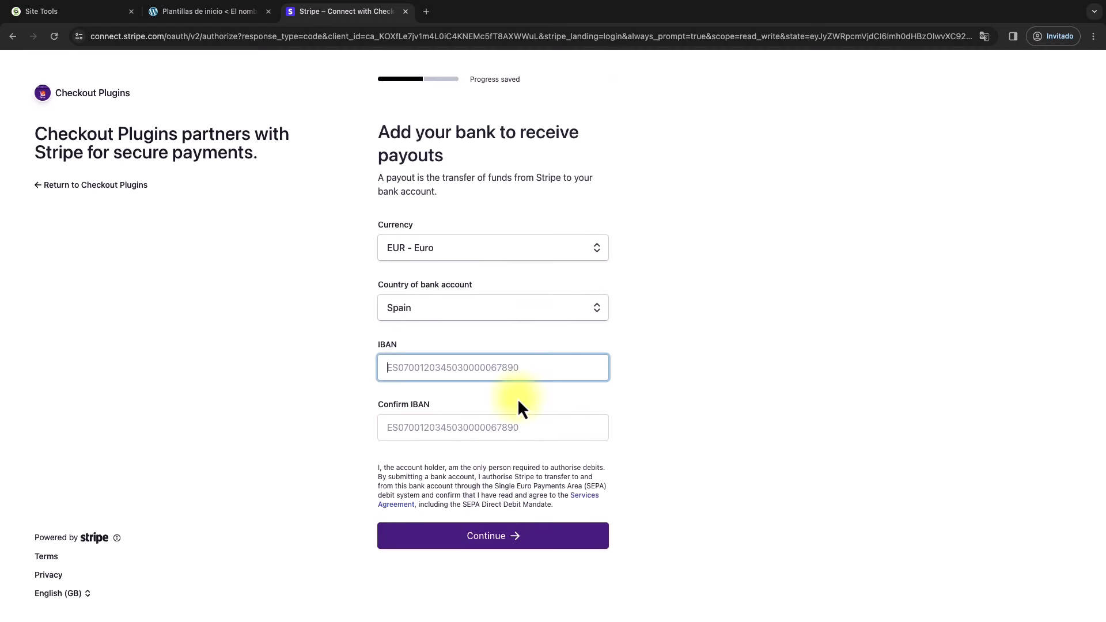
click(476, 538)
click(498, 305)
text(healthy)
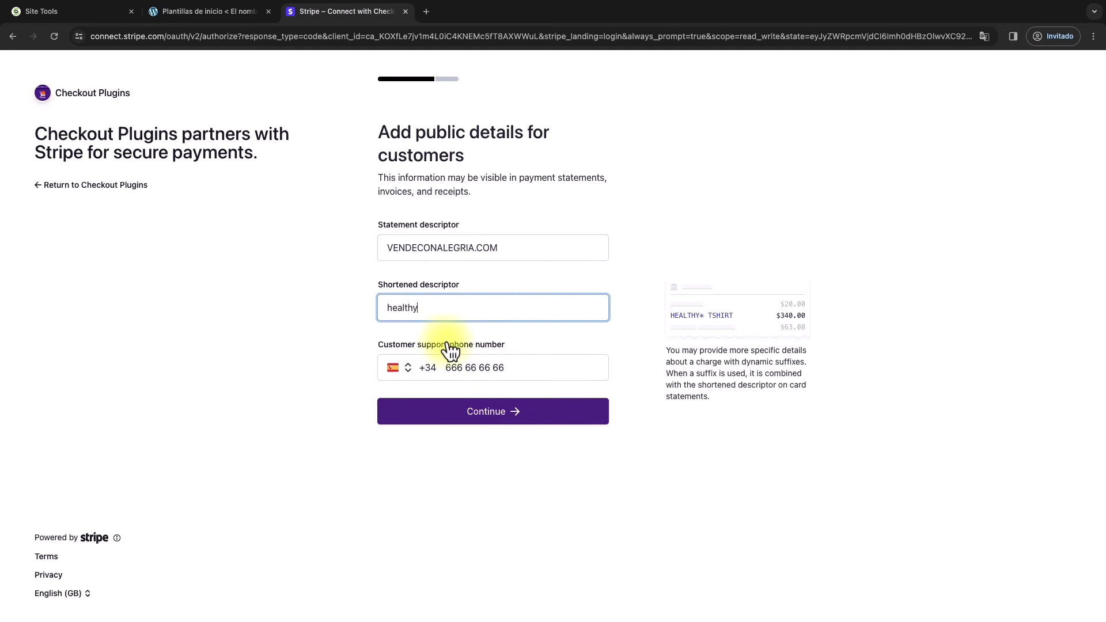
click(464, 412)
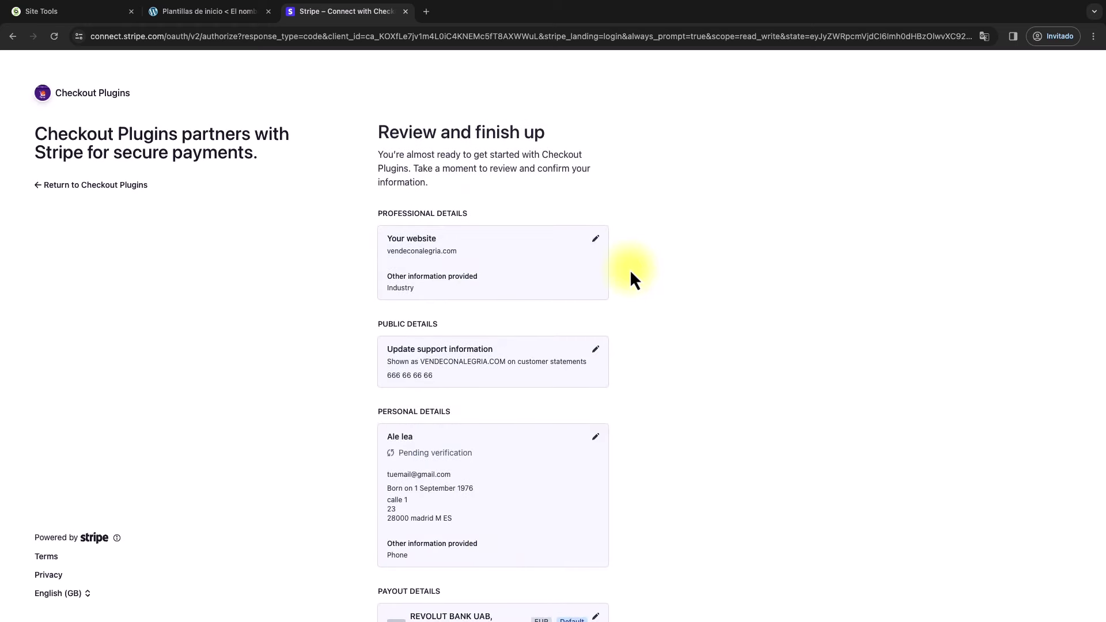
scroll(630, 269, down, 5)
click(494, 513)
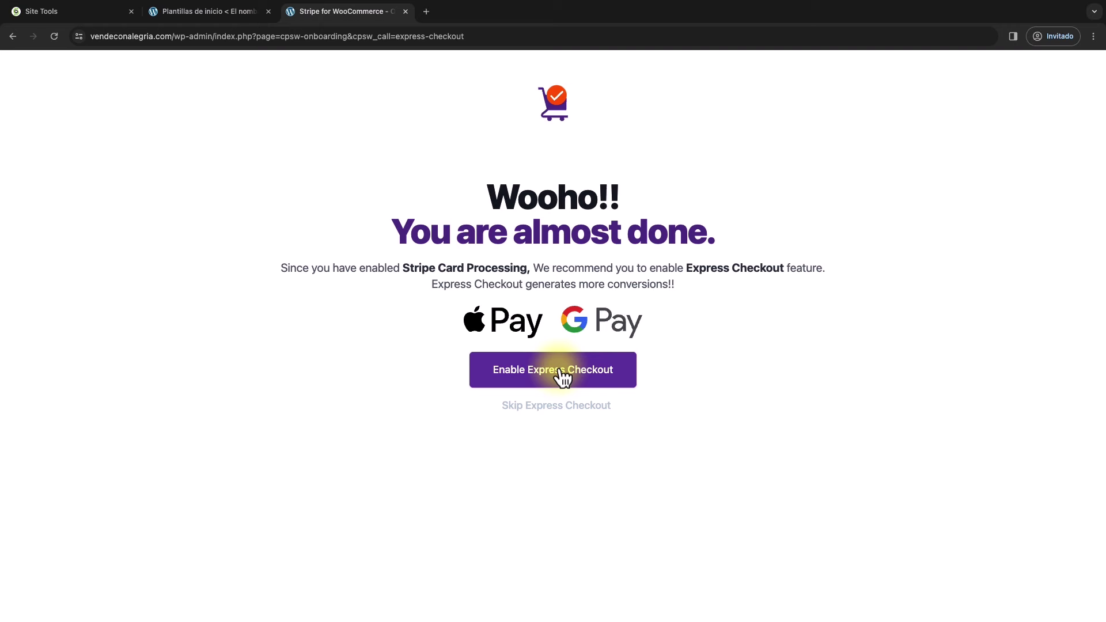
- Skip Express Checkout and save the pasted webhook secret in Live mode
click(550, 407)
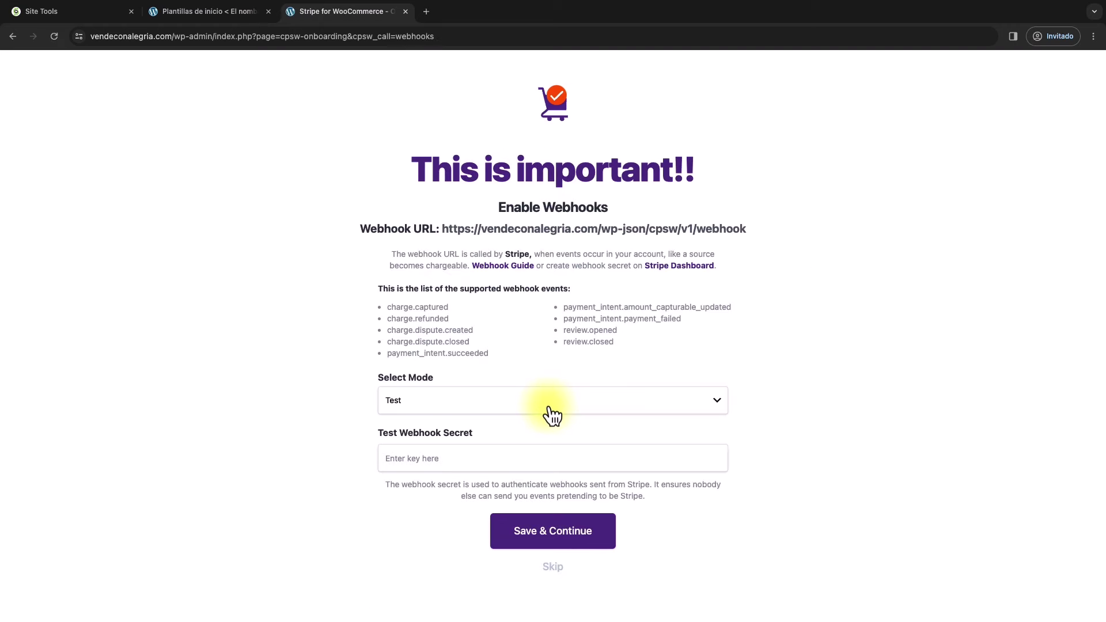
click(431, 408)
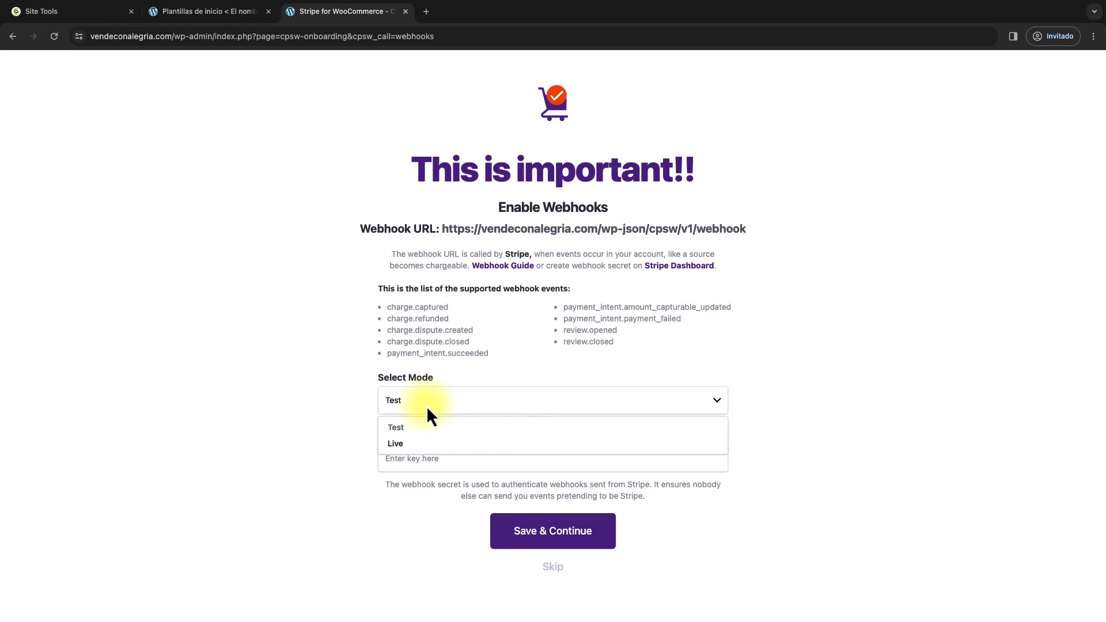
click(402, 444)
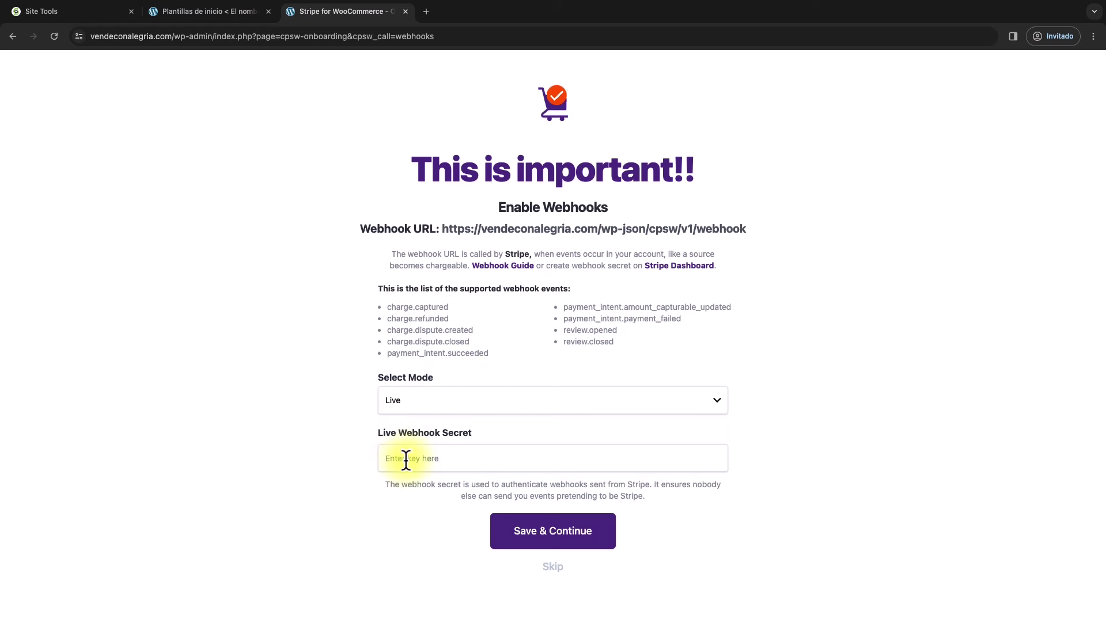
key(super+v)
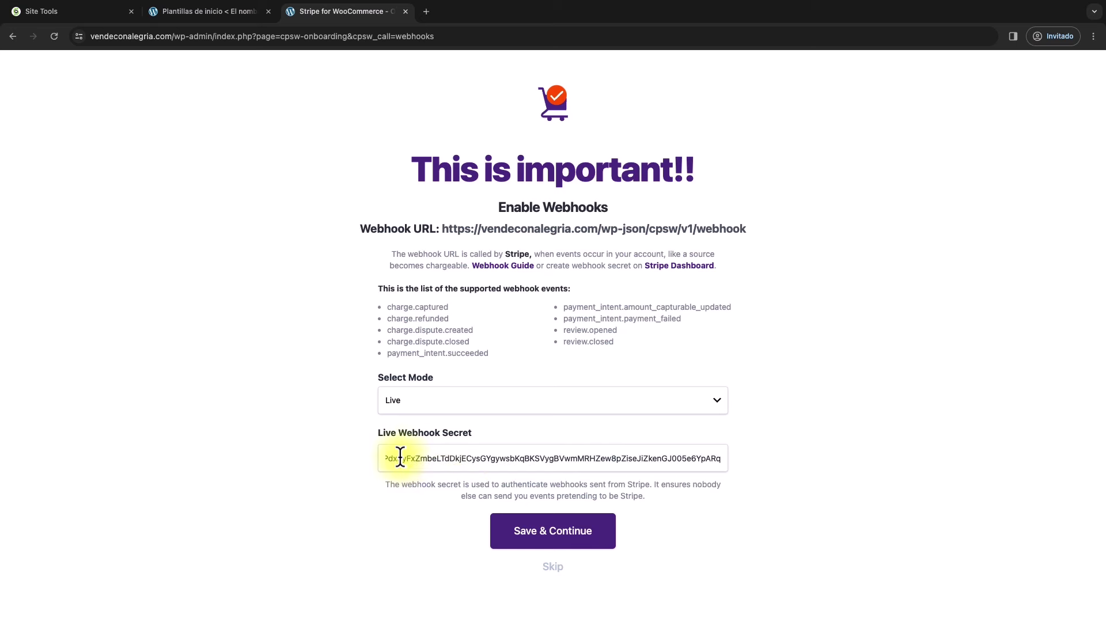
click(526, 533)
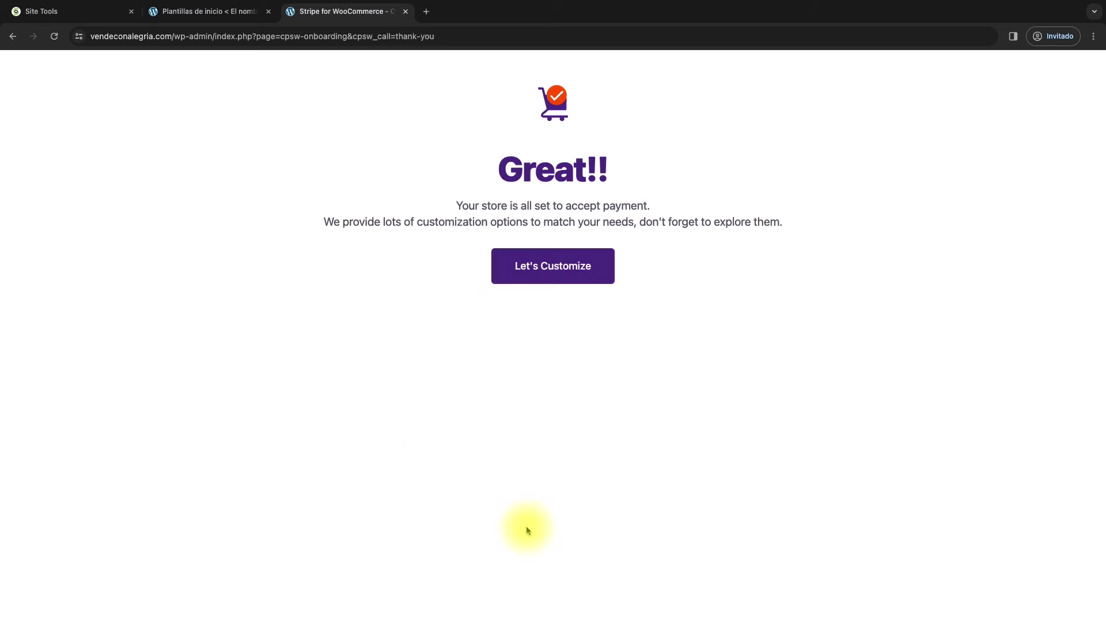
click(553, 270)
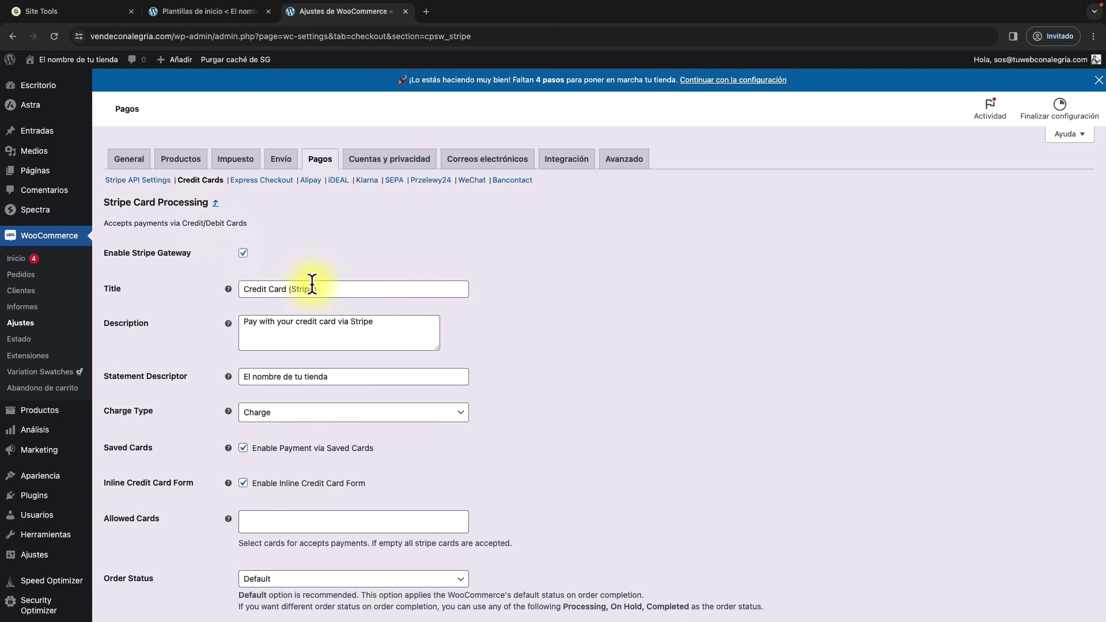
- Set the card payment title to 'Tarjeta' and description to 'Paga con tarjeta de débito o crédito'
drag(321, 290, 222, 292)
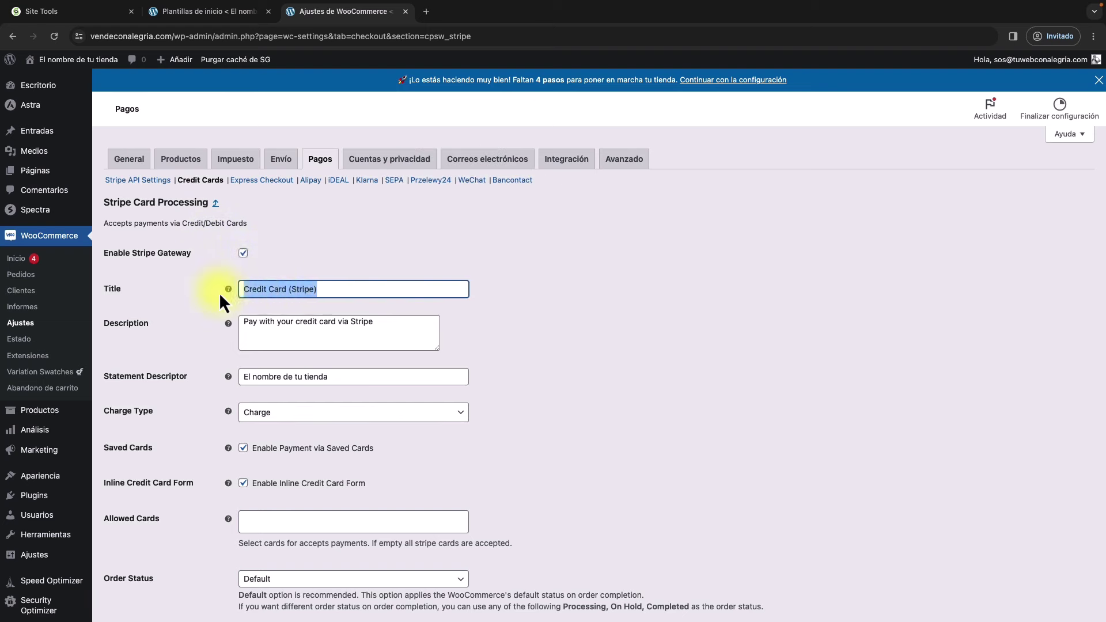
text(Tarjeta)
drag(380, 323, 232, 321)
text(Pa)
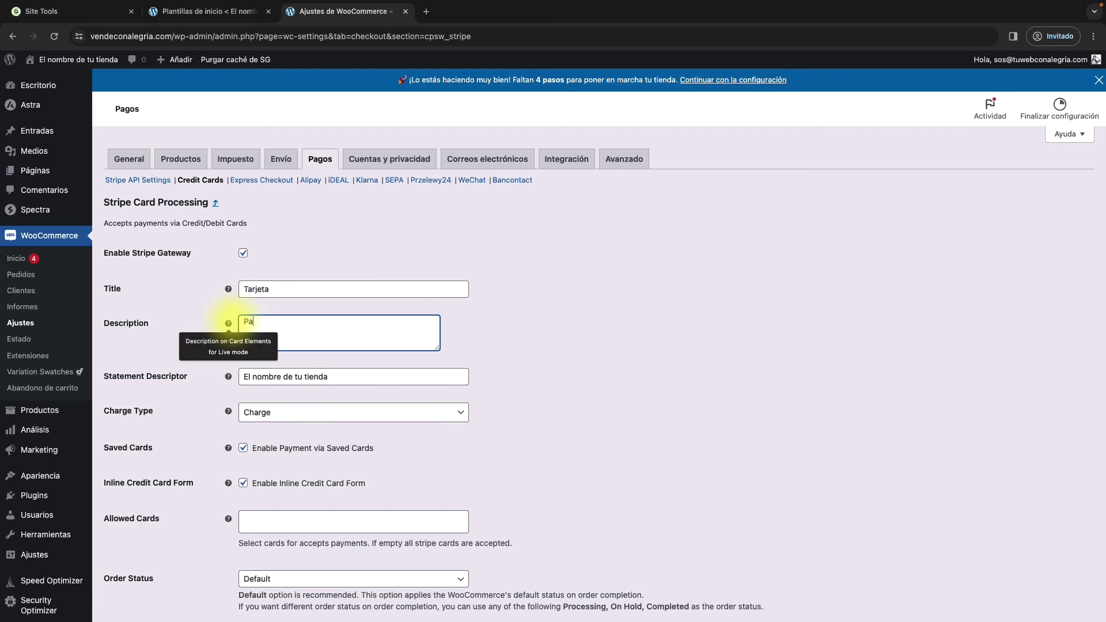
text(ga con tarjeta de débito o crédito)
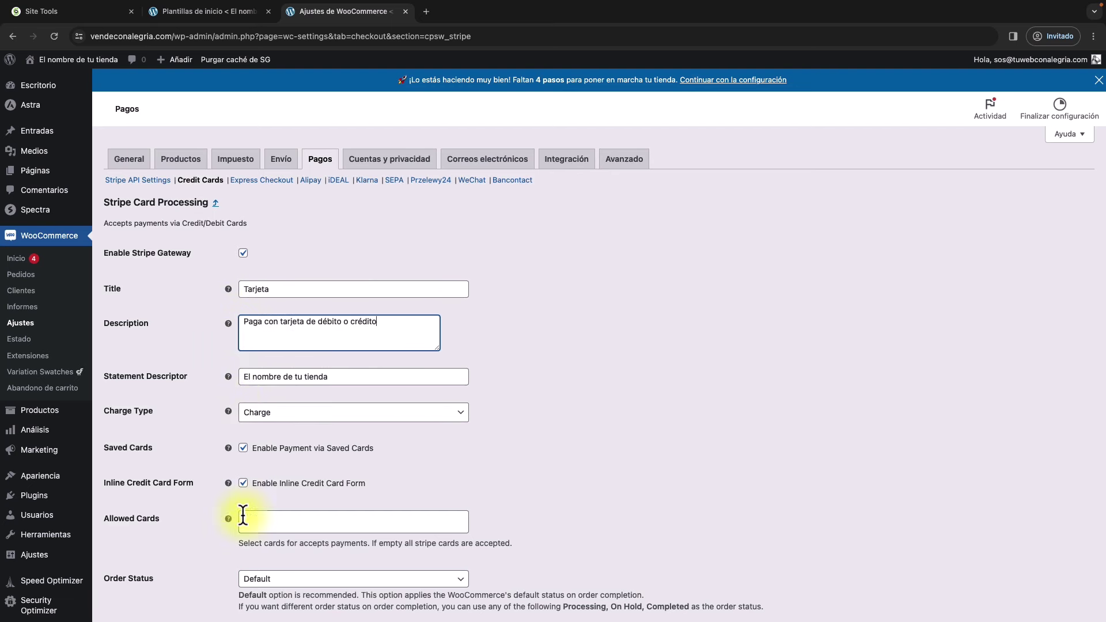
- Allow only MasterCard and Visa as accepted cards
click(282, 523)
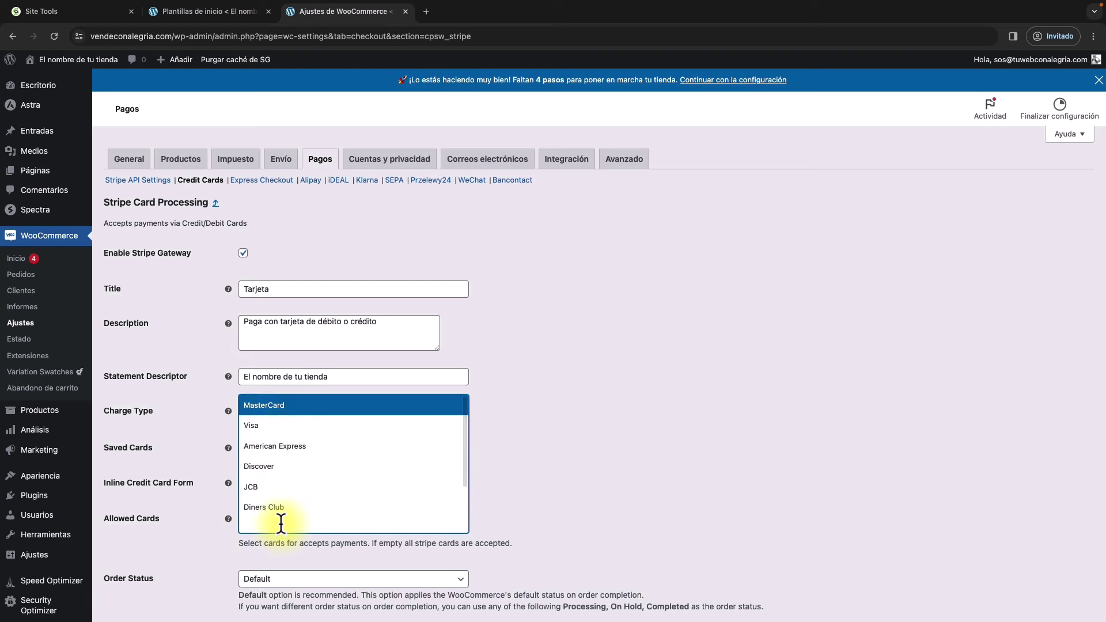
click(270, 407)
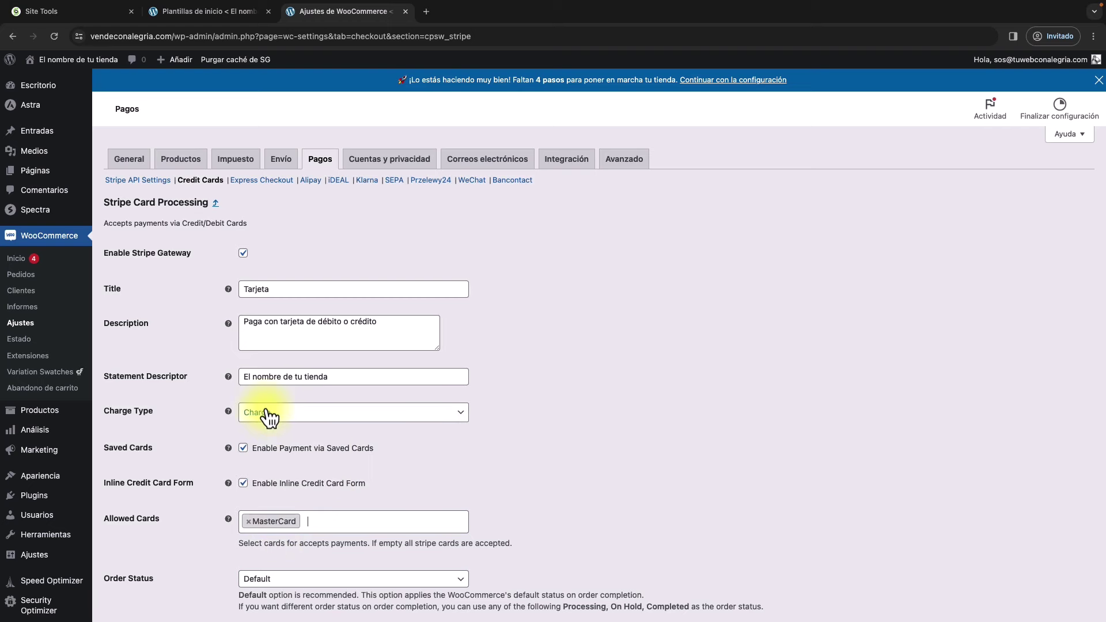
click(288, 525)
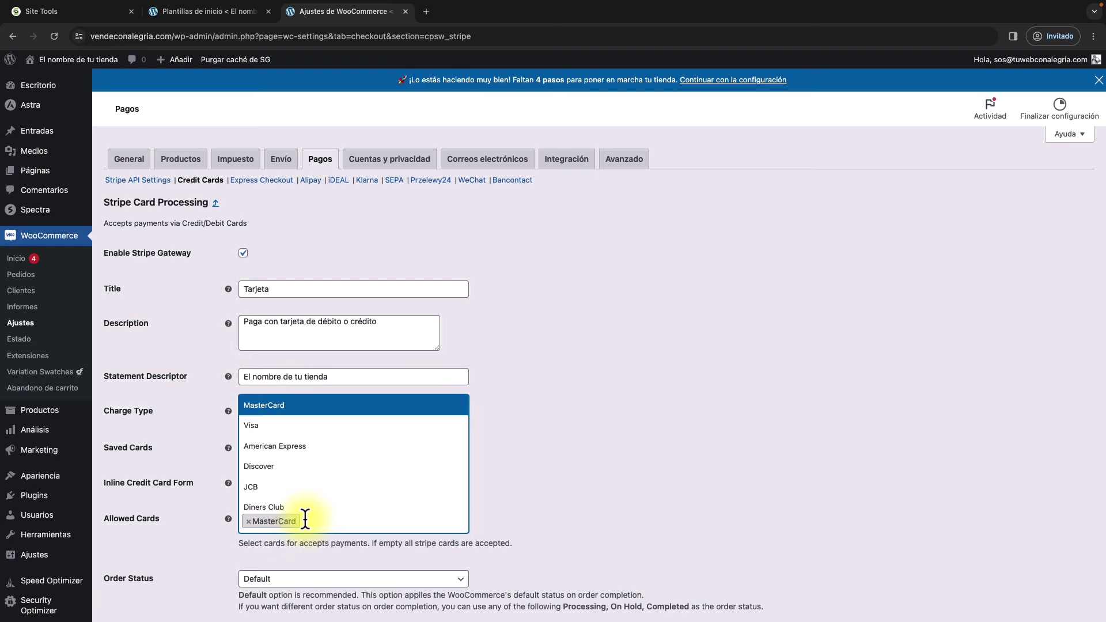
click(267, 427)
scroll(210, 567, down, 1)
scroll(210, 561, down, 3)
click(282, 459)
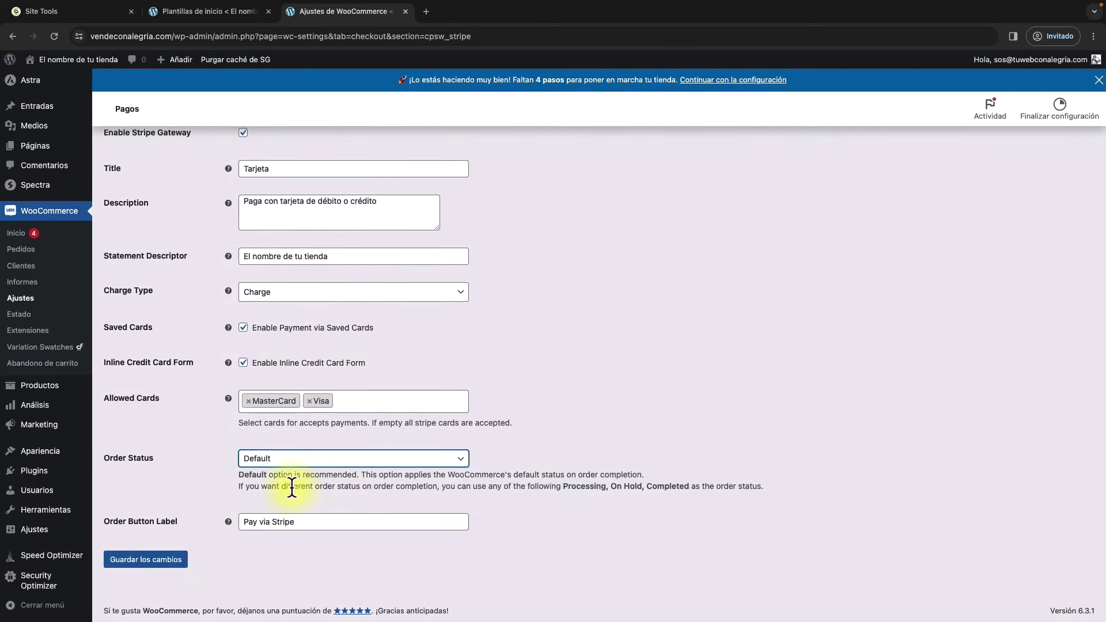
- Change the order button label to 'Pagar' and save the settings
drag(363, 522, 226, 521)
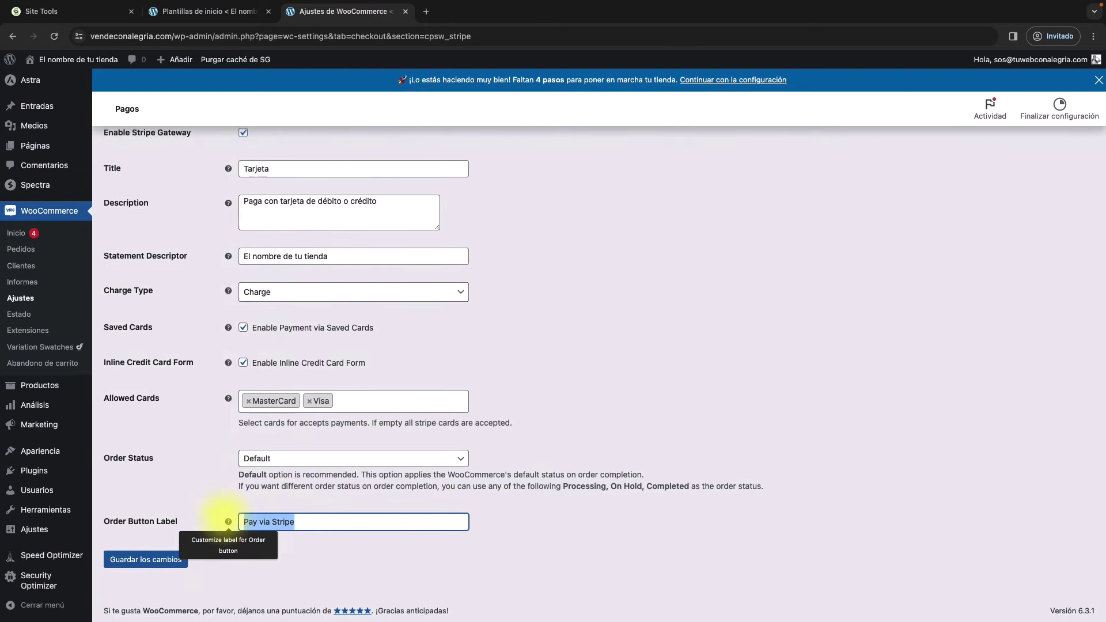
text(Pagar)
click(154, 558)
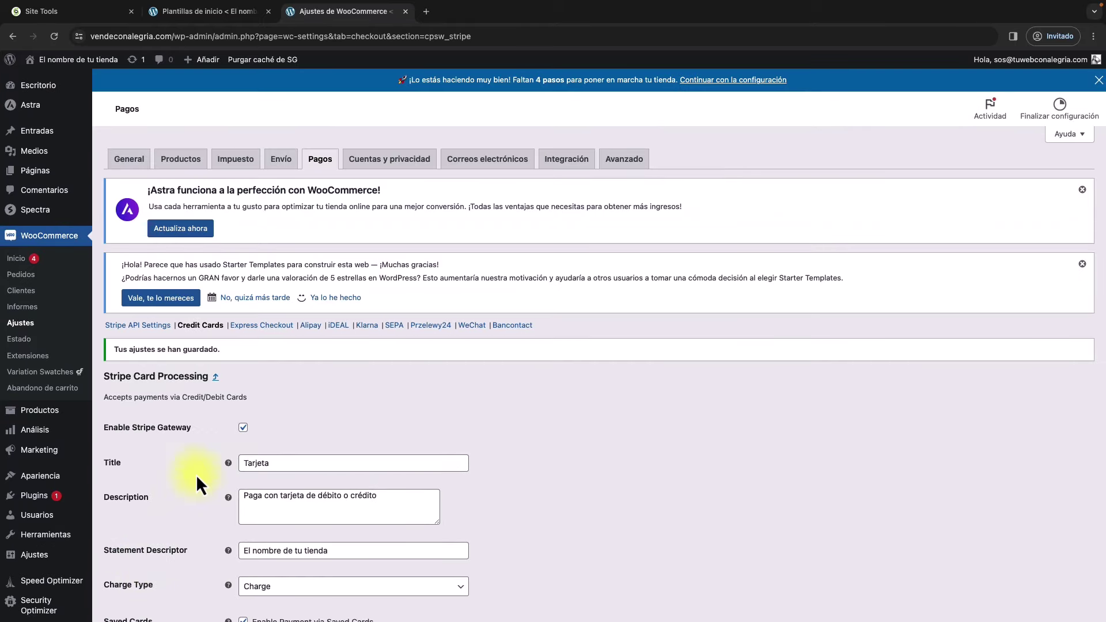
- On the Impuesto tab, choose tax-inclusive price entry and delete the additional tax classes
click(239, 164)
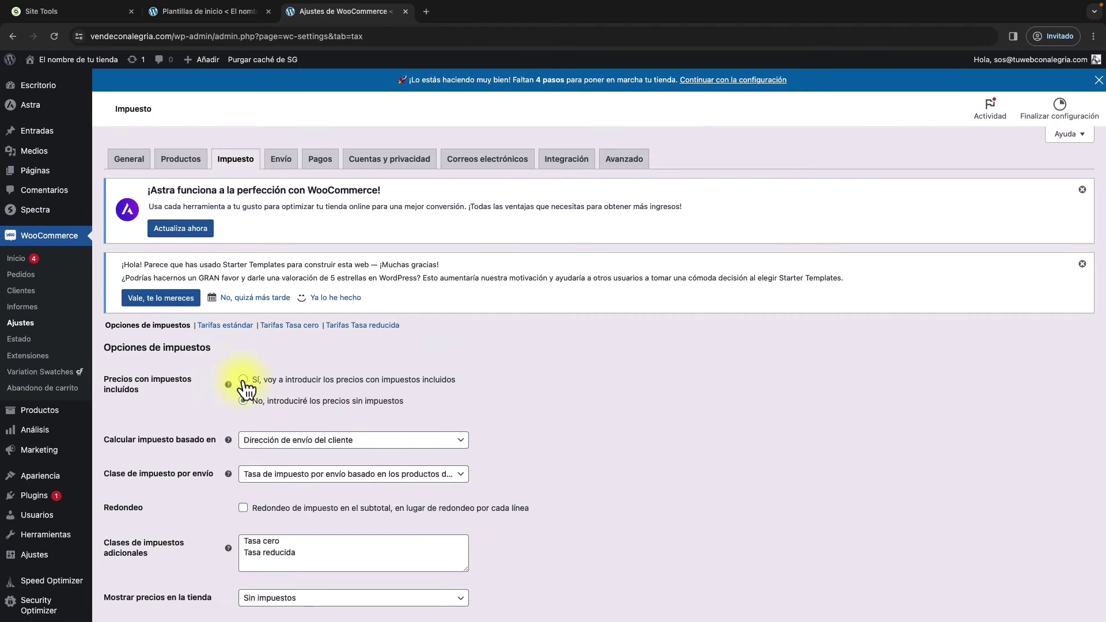
click(244, 381)
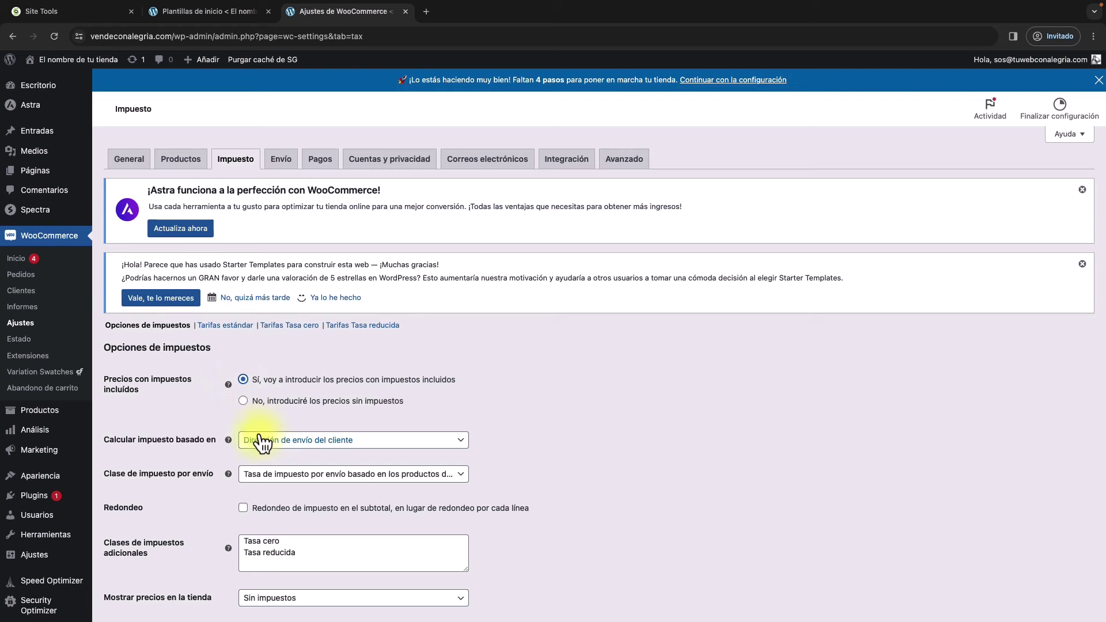
scroll(362, 419, down, 2)
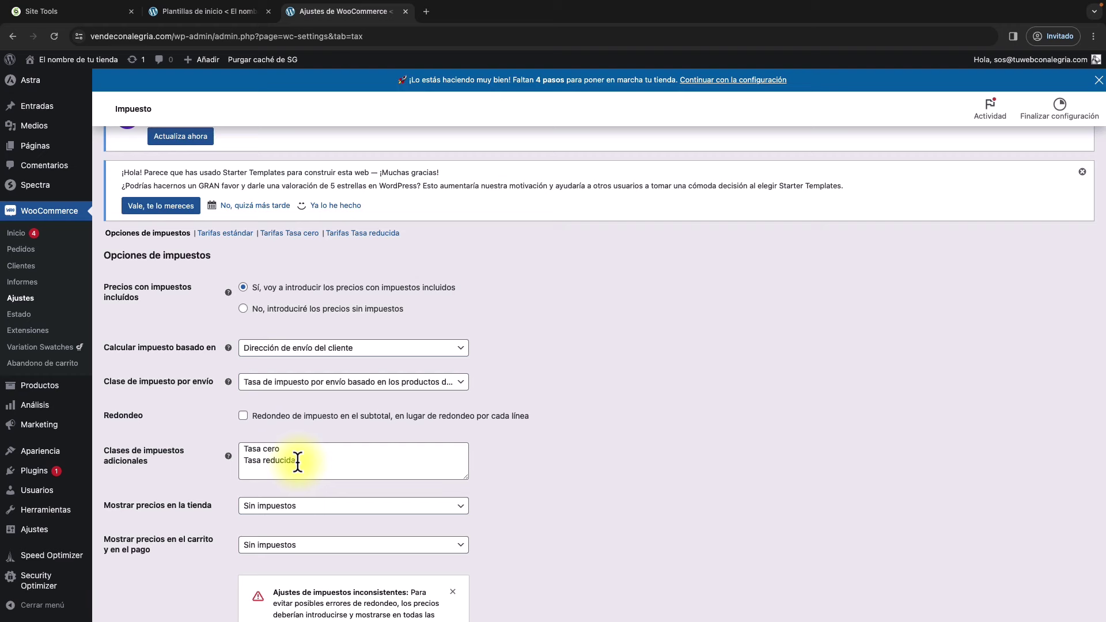
drag(297, 461, 234, 448)
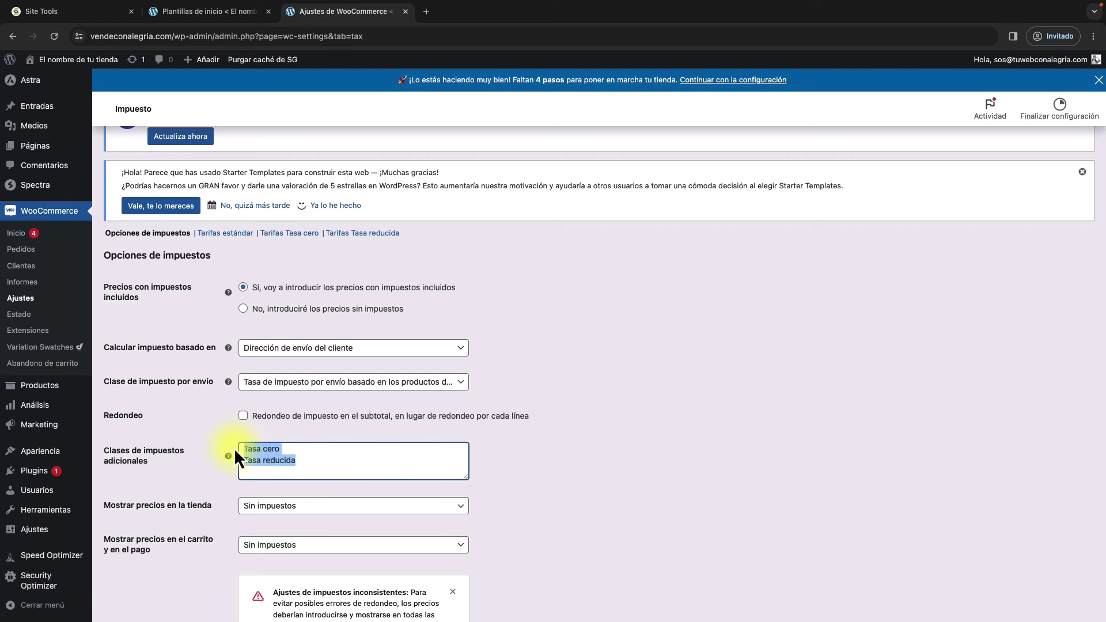
key(BackSpace)
click(219, 479)
- Show shop and cart prices with taxes included, add the suffix 'Iva incl.', and save
scroll(219, 480, down, 5)
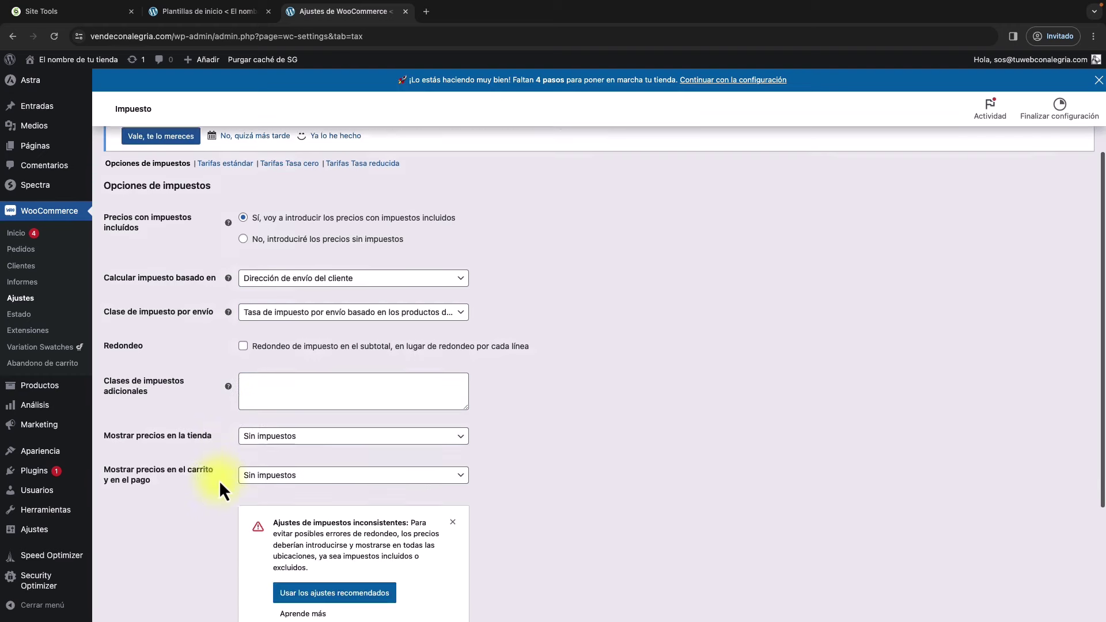
click(291, 256)
click(284, 269)
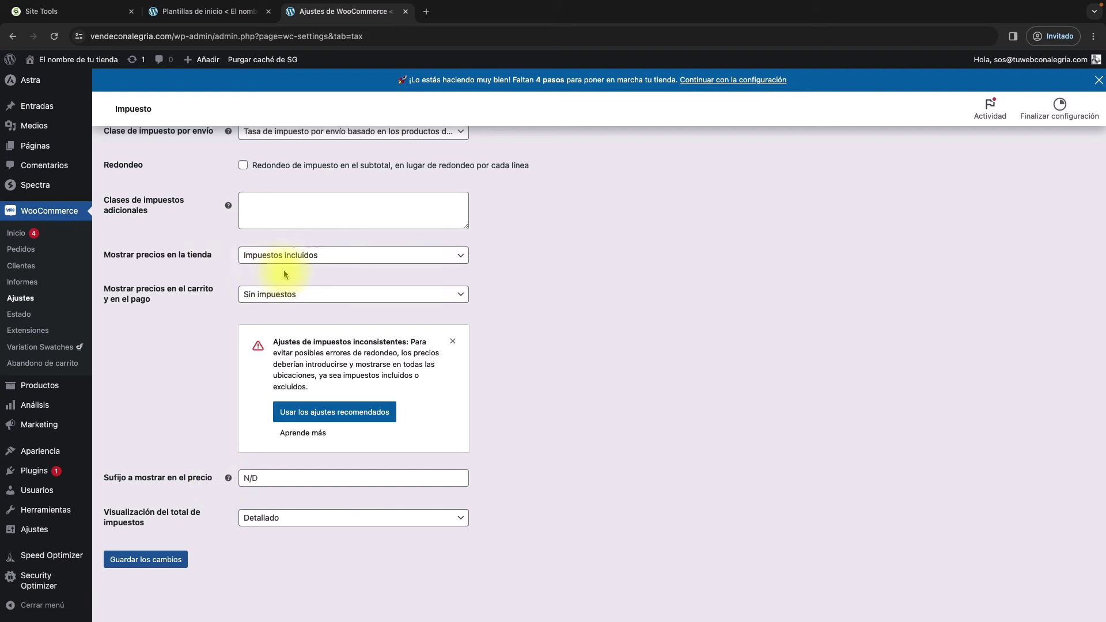
click(266, 296)
click(291, 310)
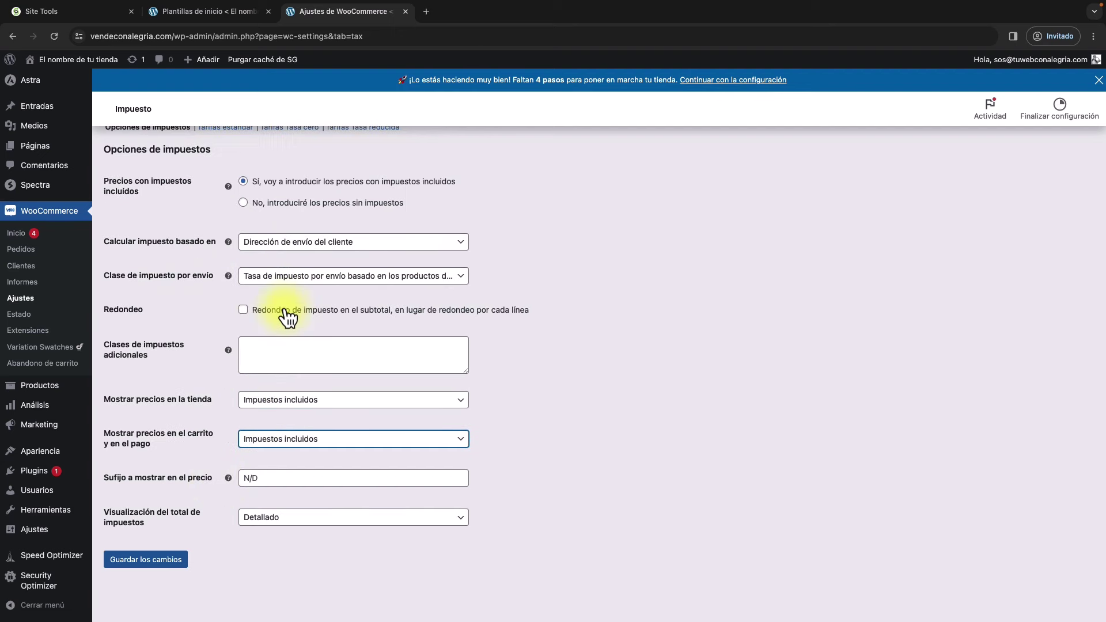
click(259, 477)
text(I)
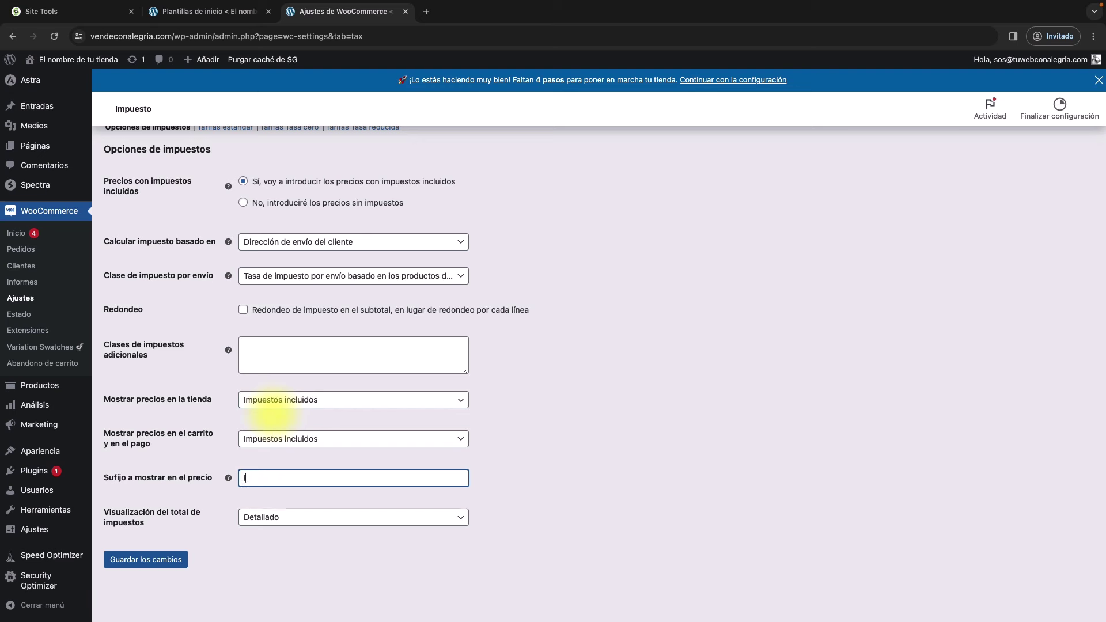
text(va incl.)
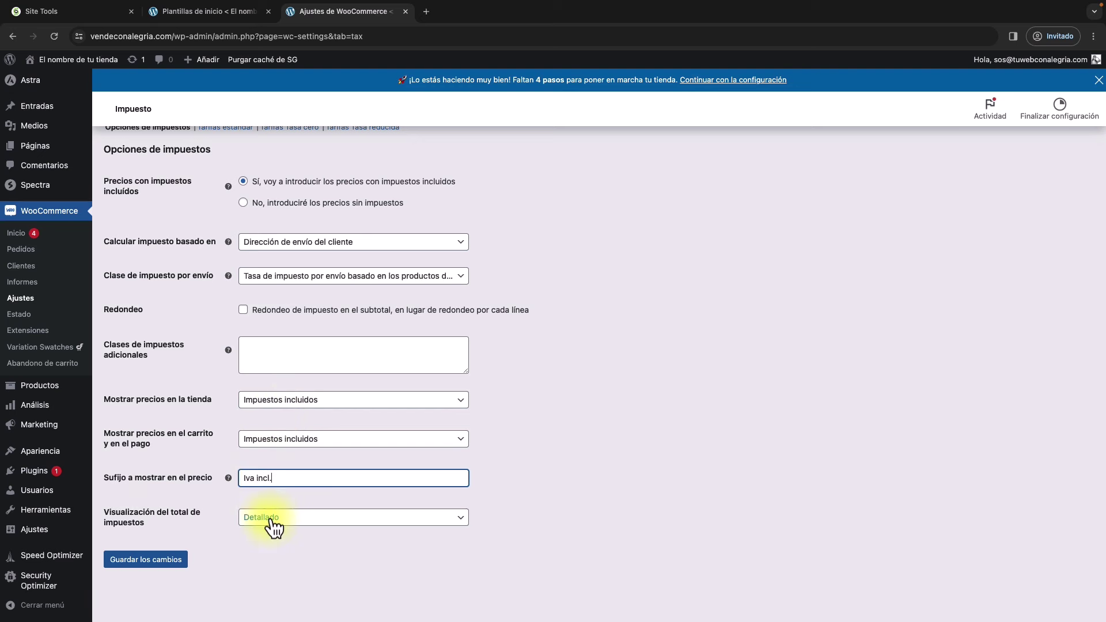
click(166, 563)
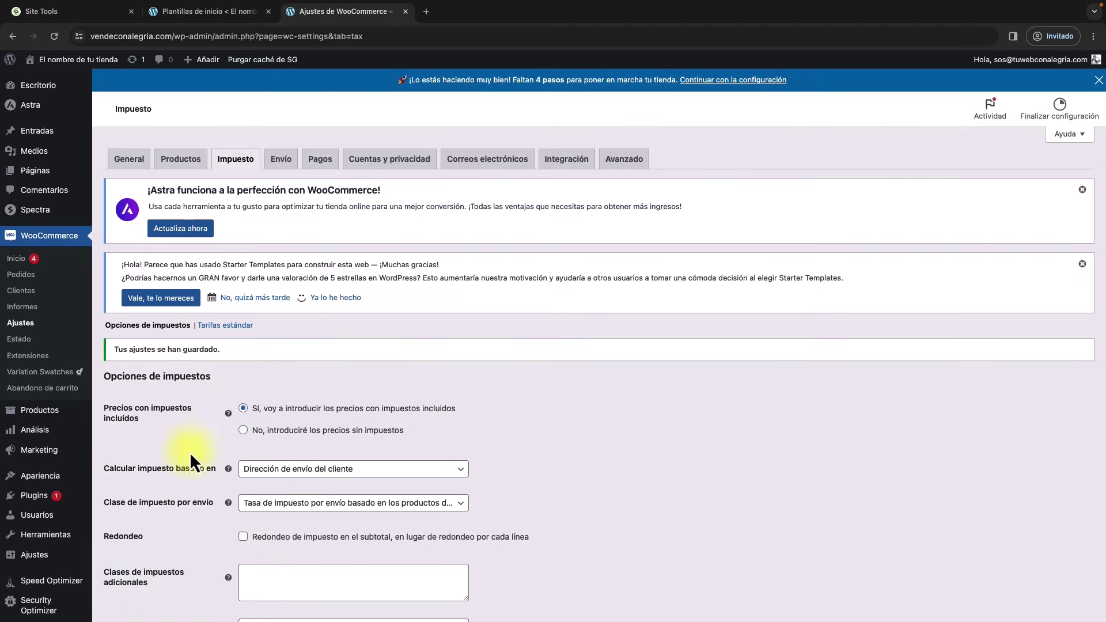
- Add a standard tax rate for ES at 21% named IVA and save it
click(233, 326)
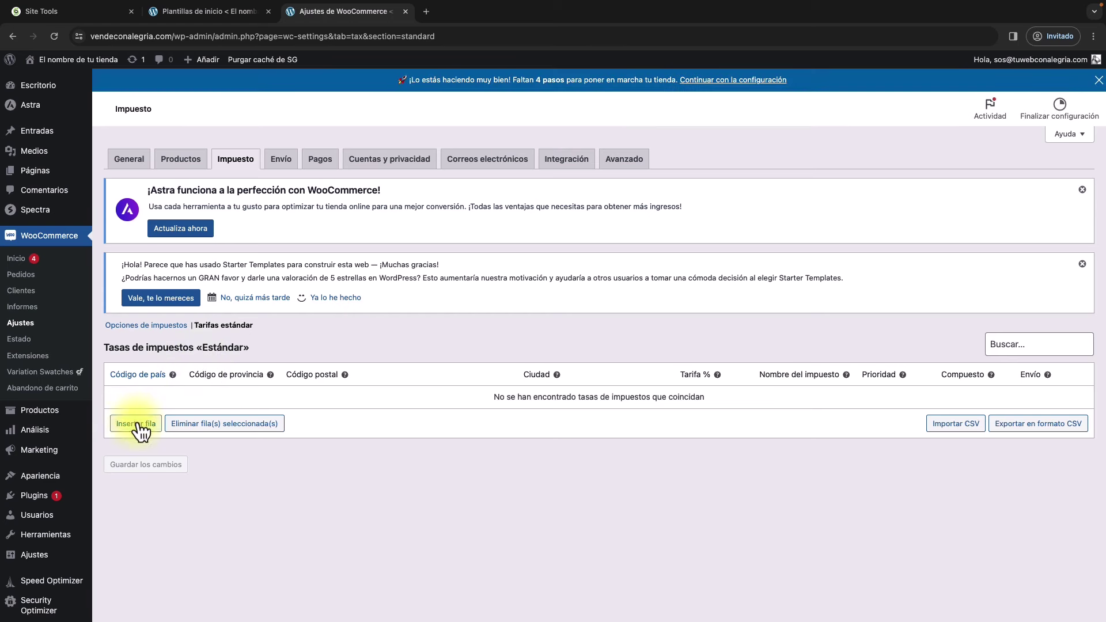
click(138, 426)
text(ES)
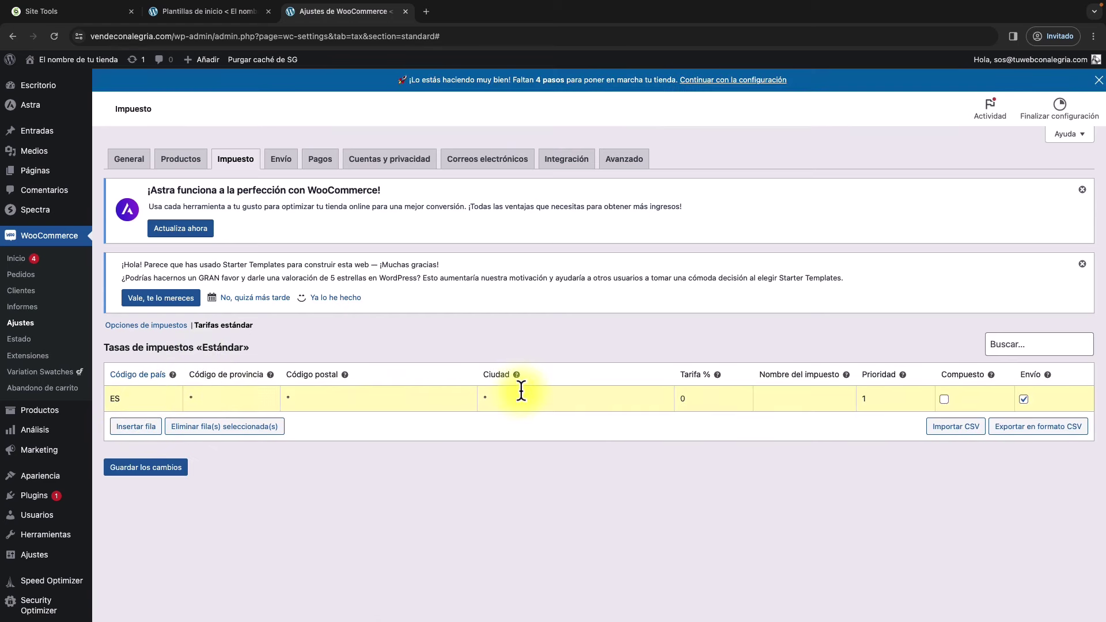
click(690, 395)
text(21)
click(790, 397)
text(IVA)
click(164, 466)
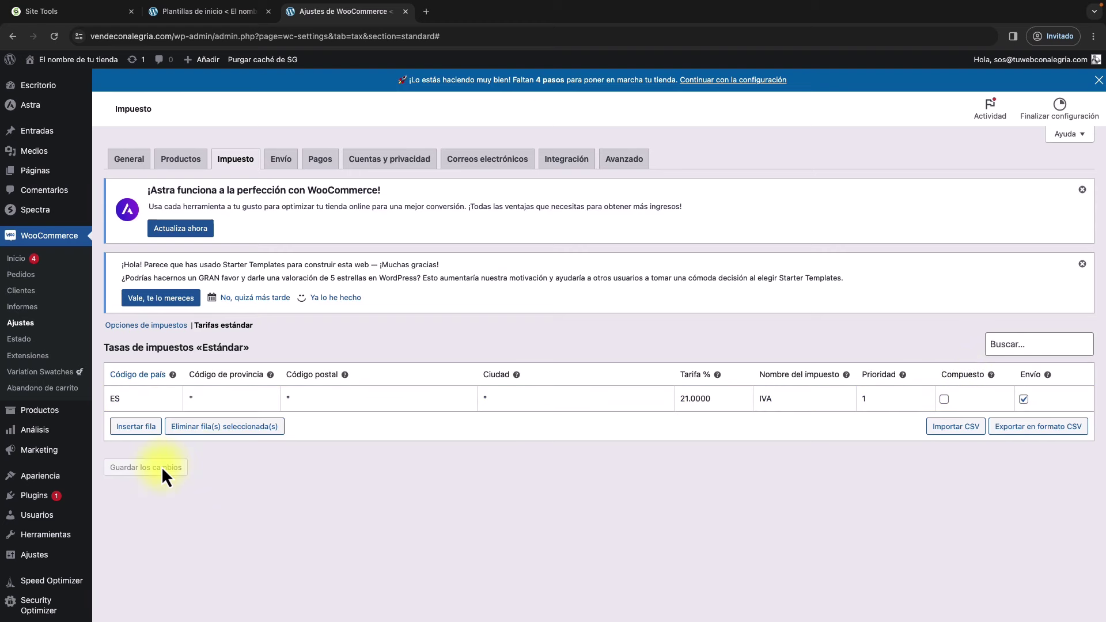
click(282, 161)
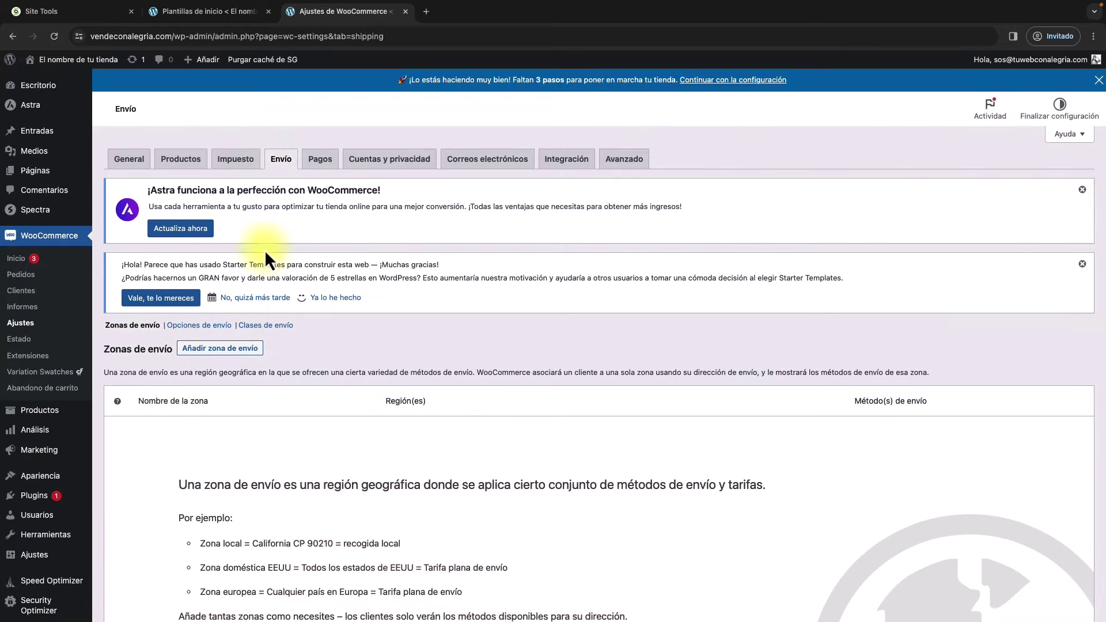
- Create a Nacional shipping zone covering España and add a Precio fijo method to it
click(219, 349)
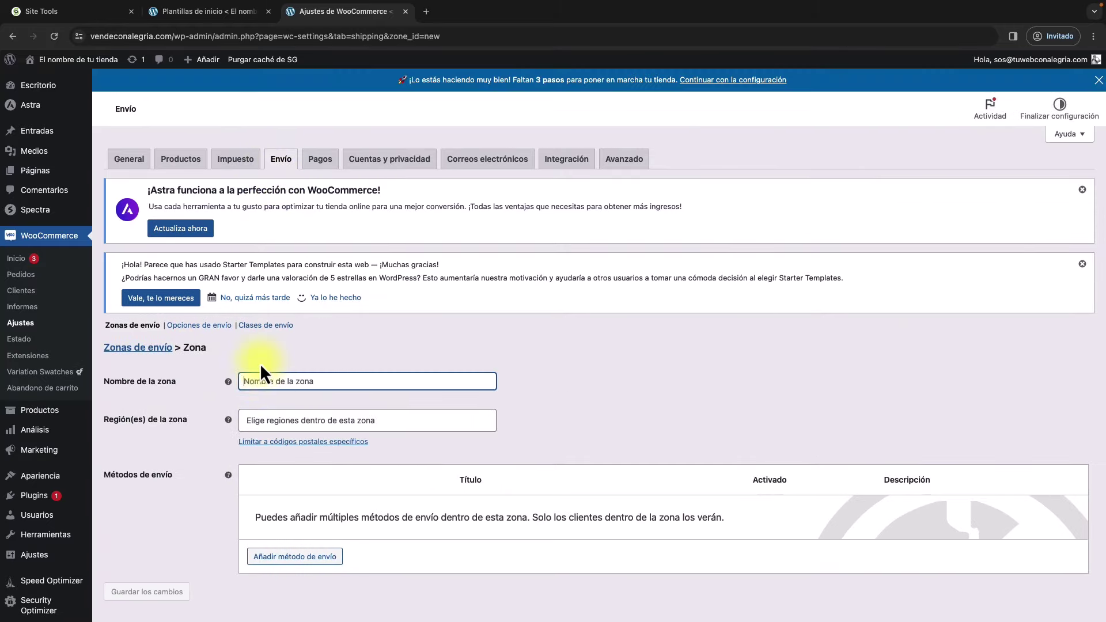
text(Nacional)
click(259, 420)
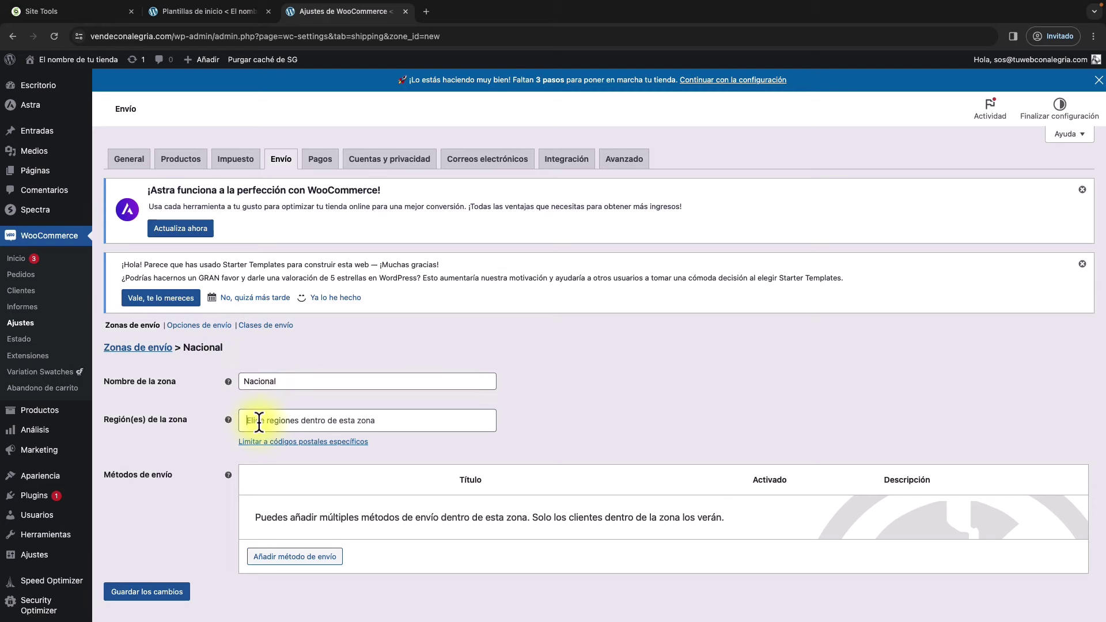
click(278, 458)
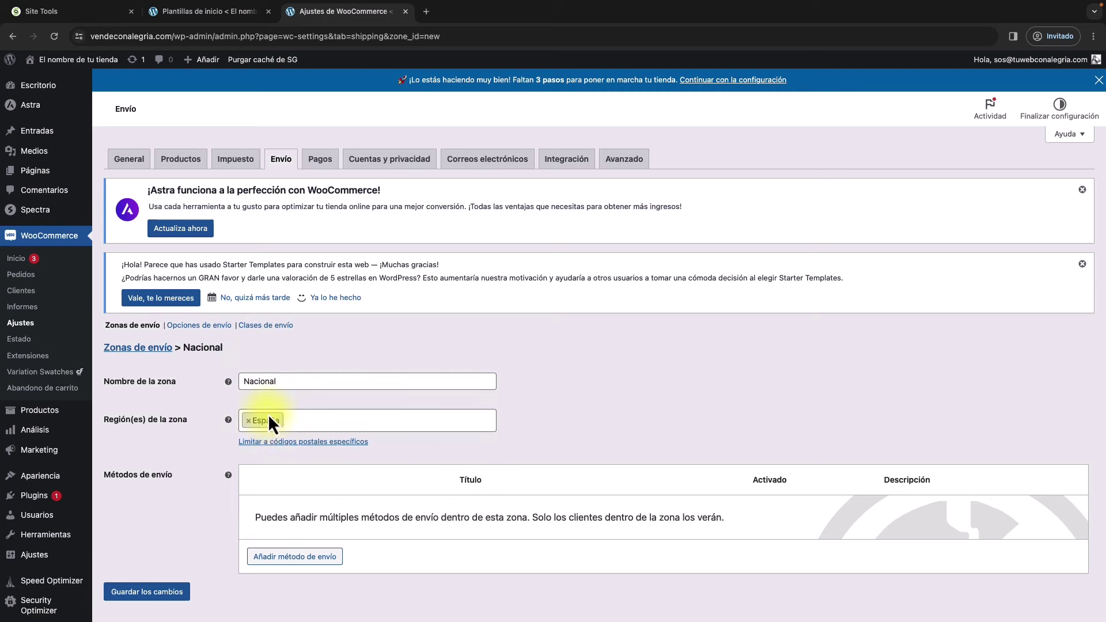
click(286, 557)
click(444, 340)
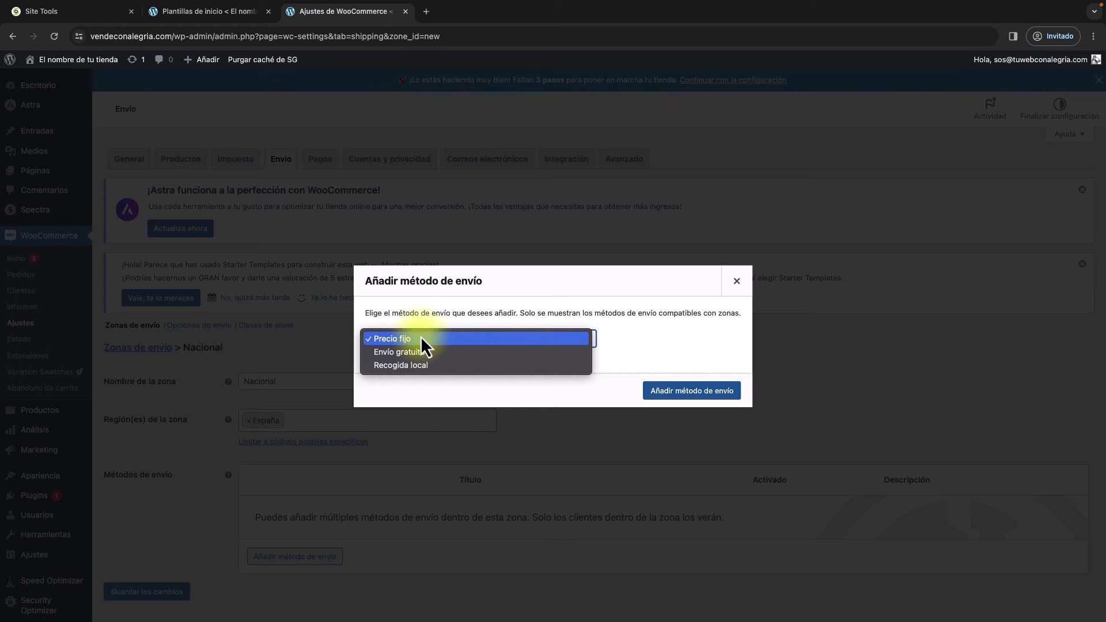
click(422, 339)
click(669, 390)
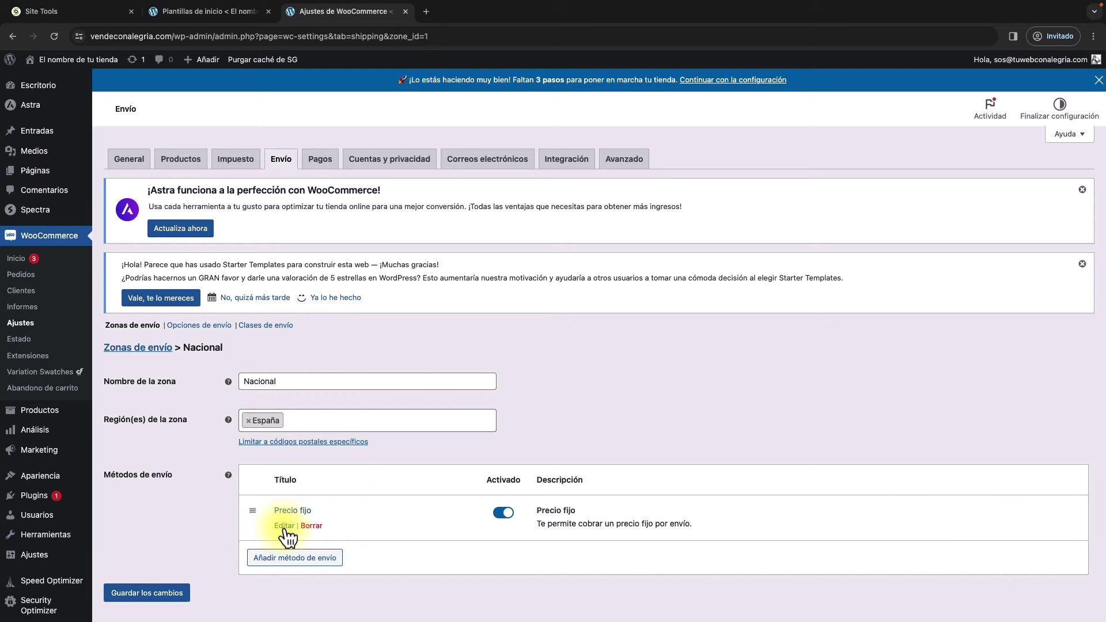
- Set the flat-rate method's title to Mensajería Express, tax status Ninguno, cost 6, and save
click(283, 525)
drag(452, 301, 368, 302)
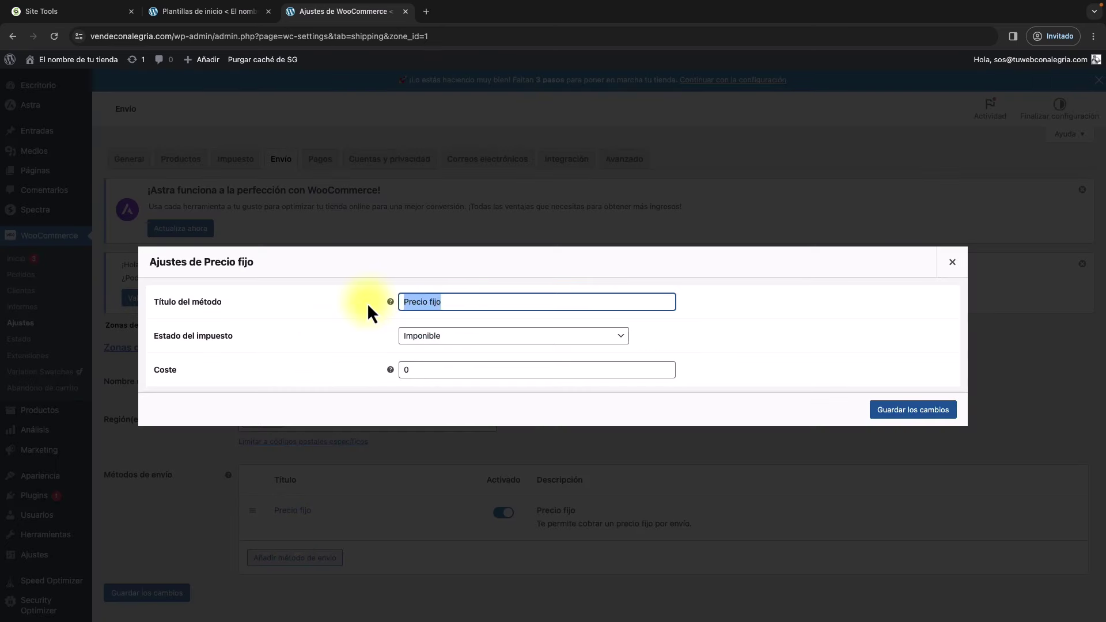
text(Mensajería Express)
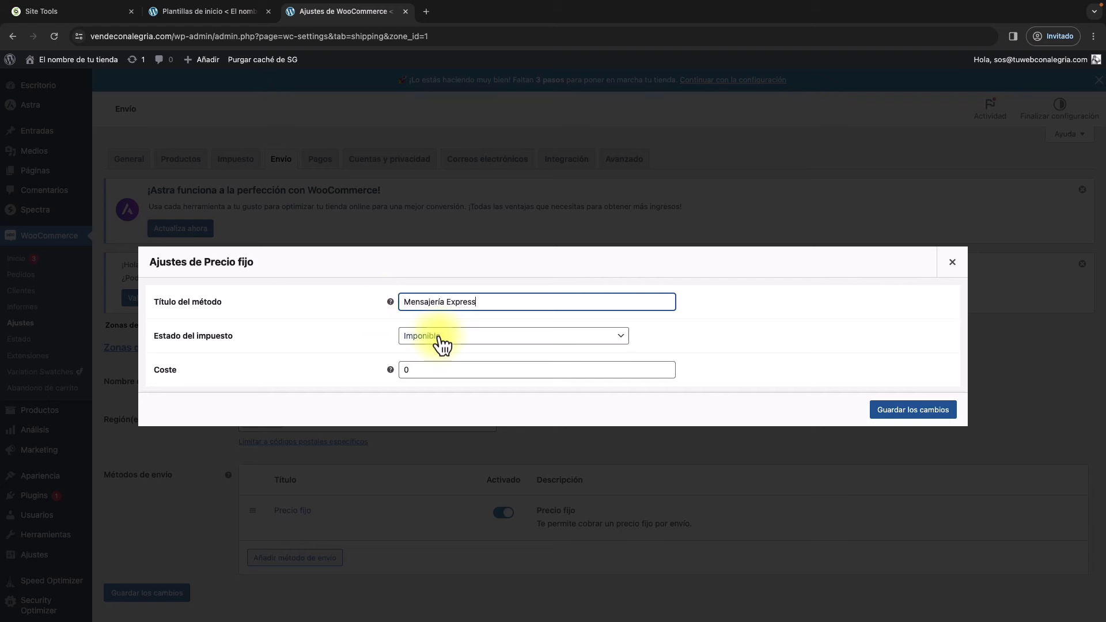
click(439, 337)
click(441, 351)
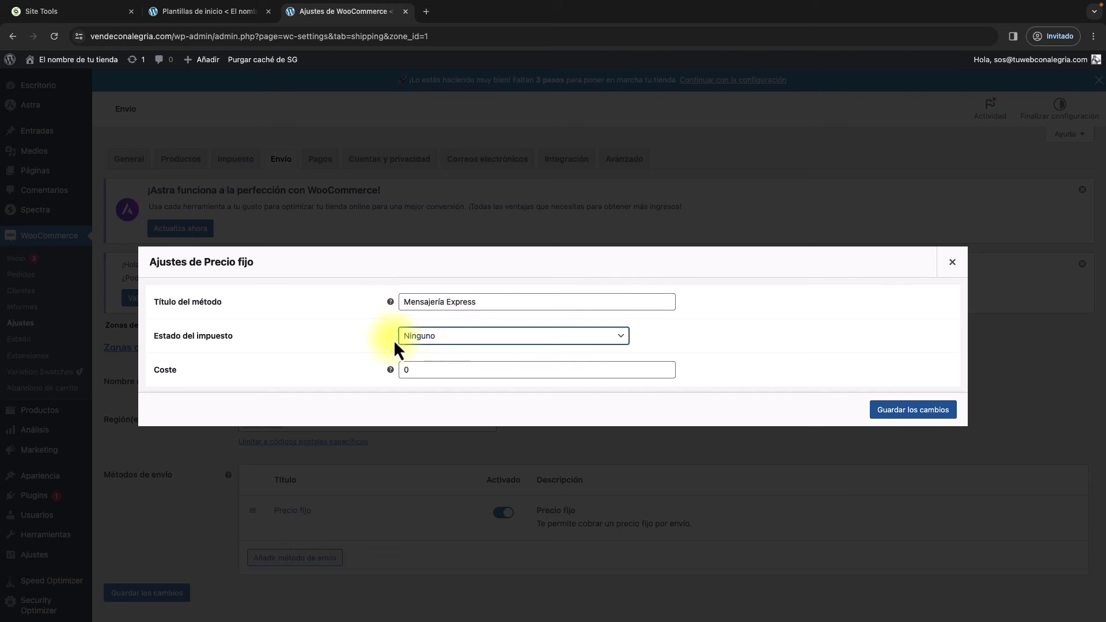
double_click(406, 369)
mouse_move(391, 369)
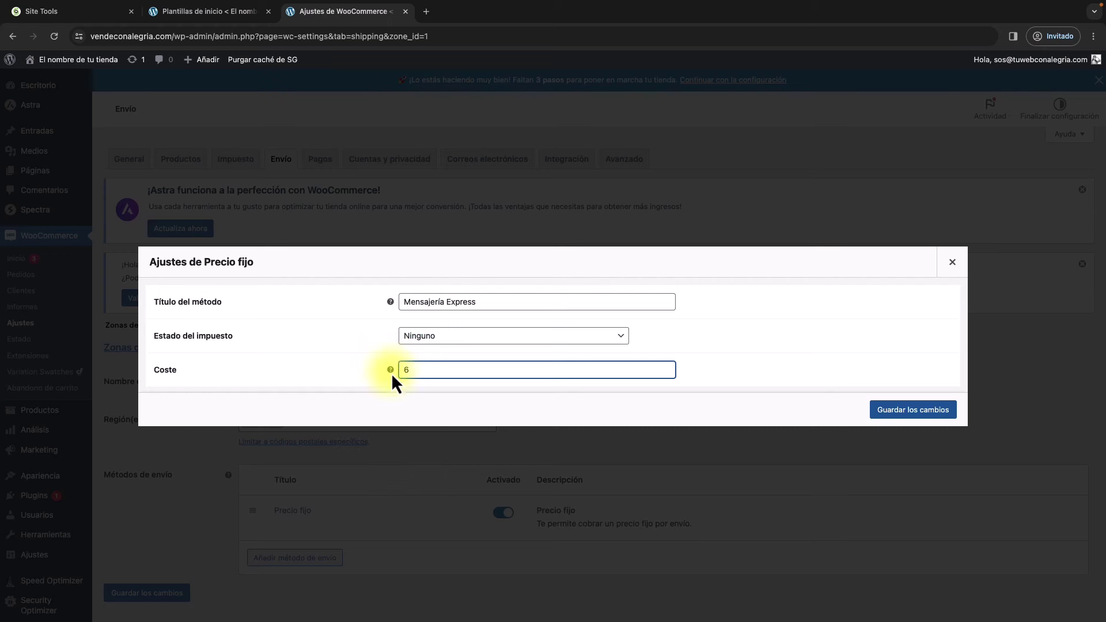
click(919, 410)
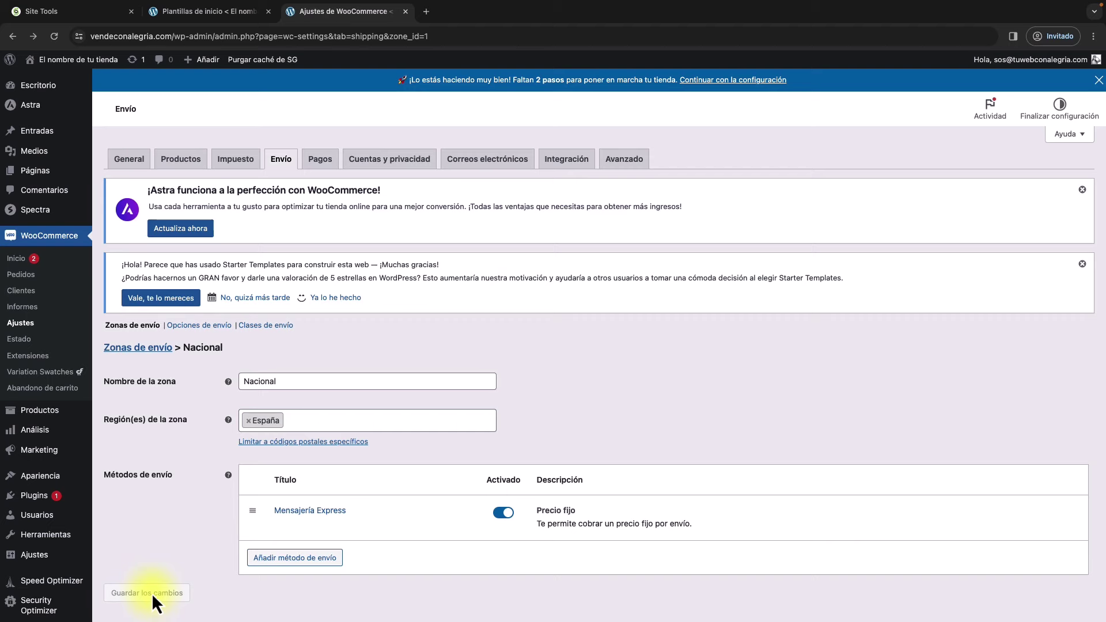
- Add the Miel de los bosques de León honey from the Eco category to the cart
click(94, 63)
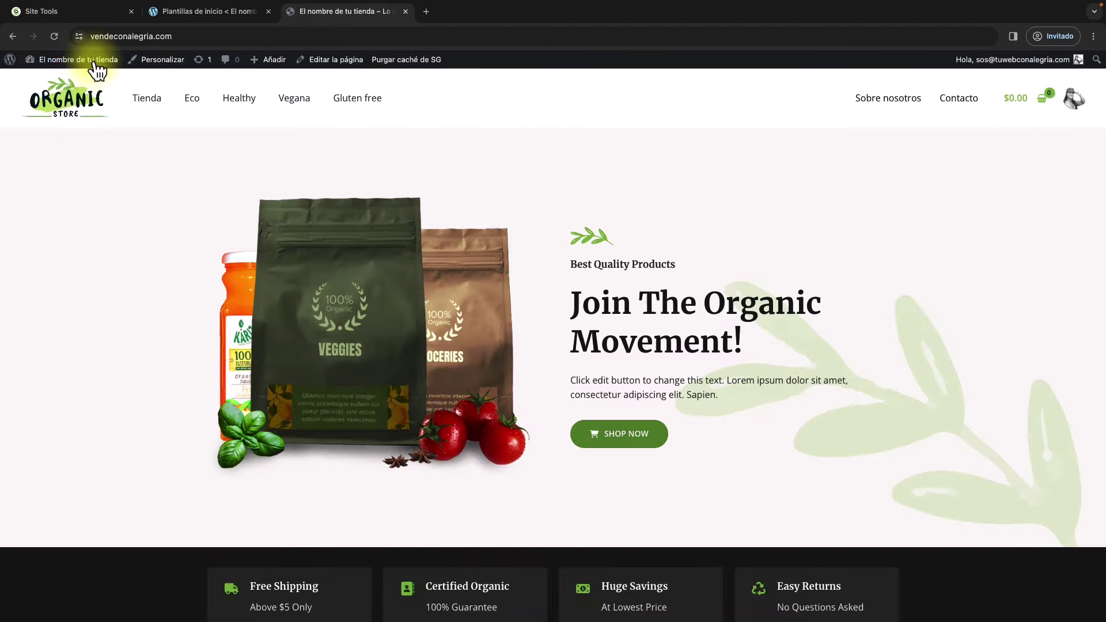
click(196, 104)
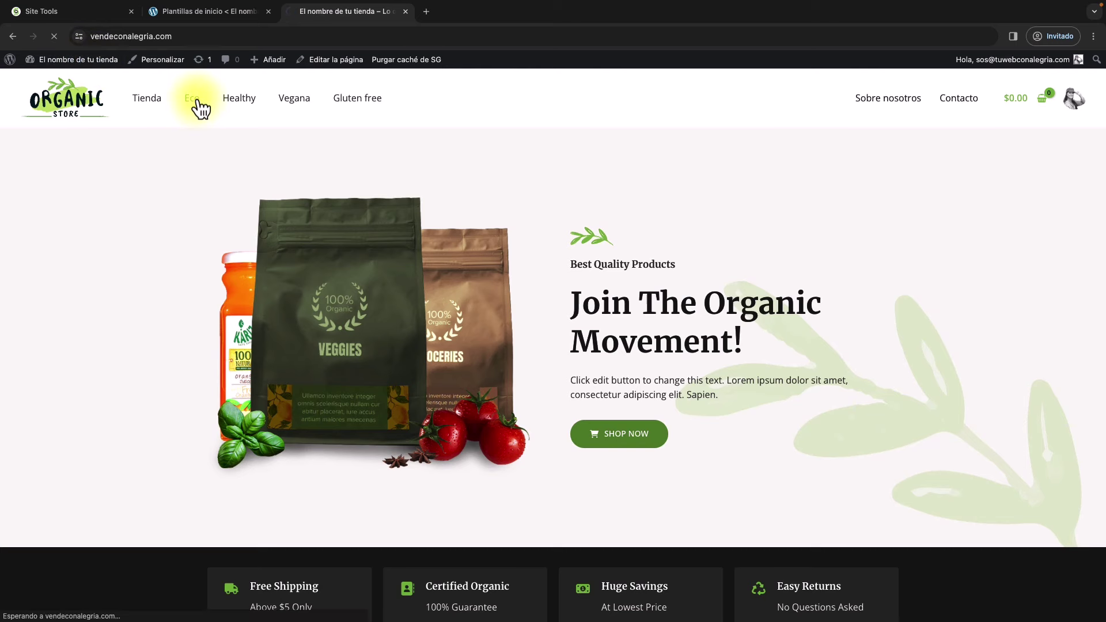
click(507, 392)
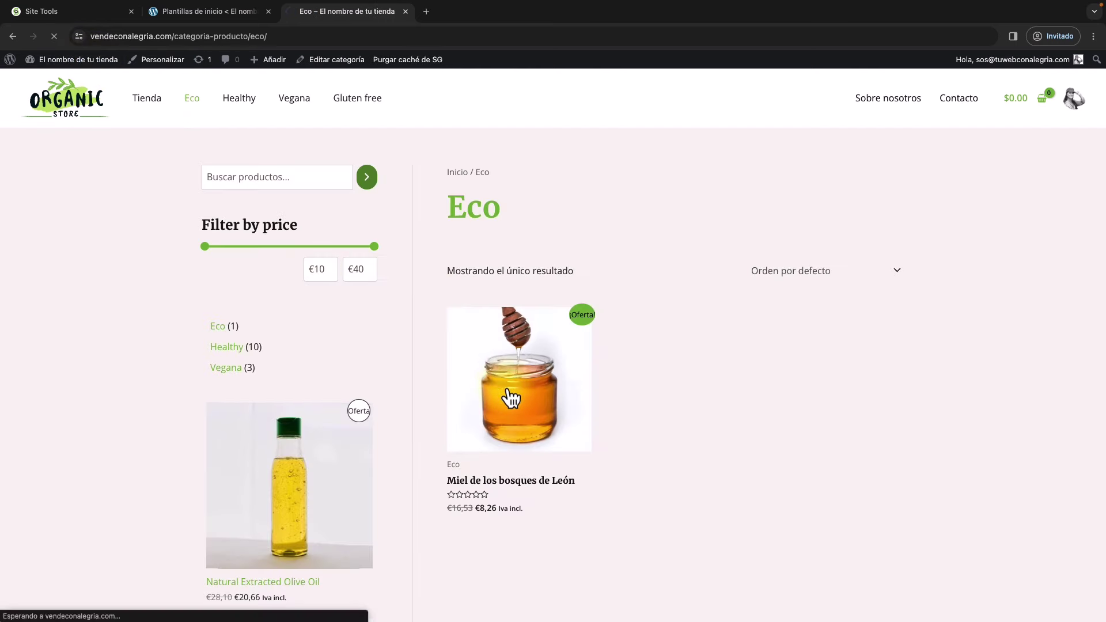
click(662, 358)
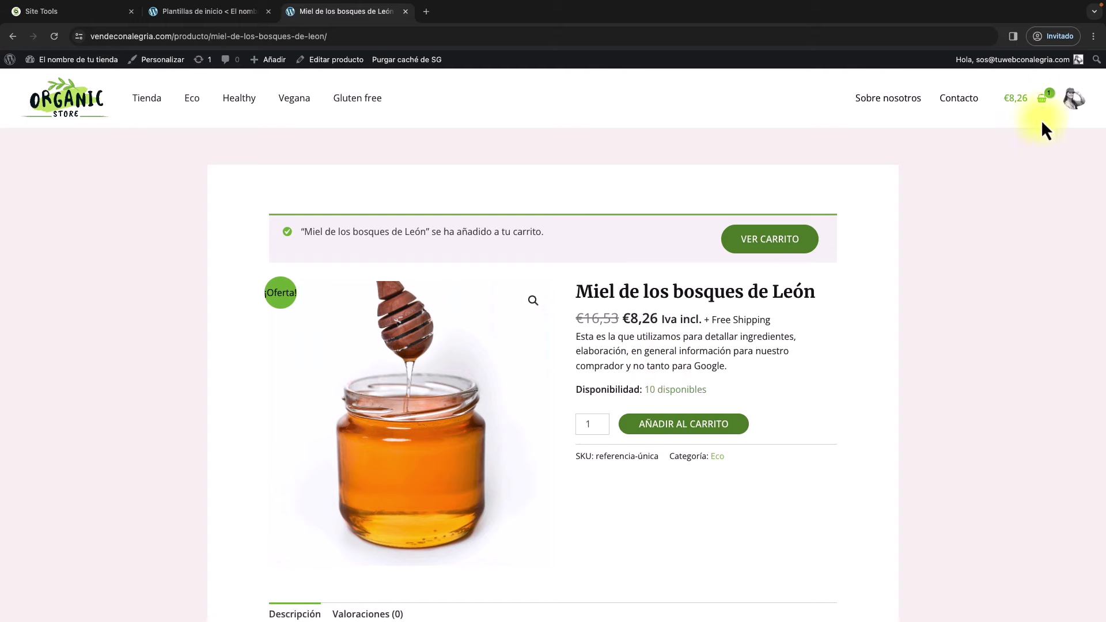
- Go through the cart to checkout and confirm Mensajería Express shipping shows €6,00
click(1043, 102)
click(908, 599)
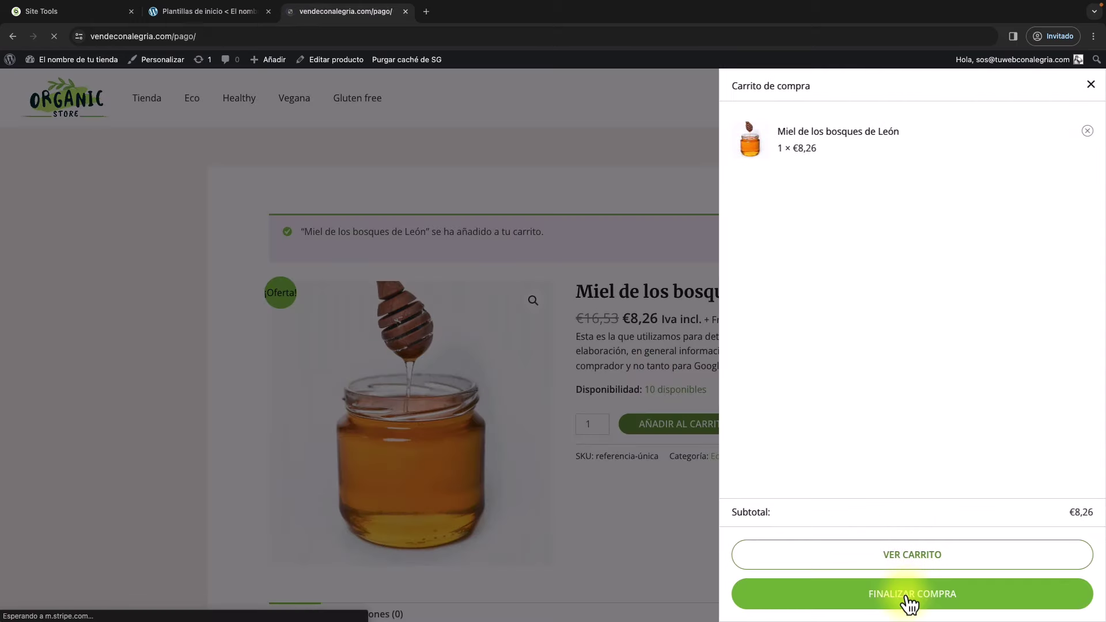
scroll(712, 509, down, 3)
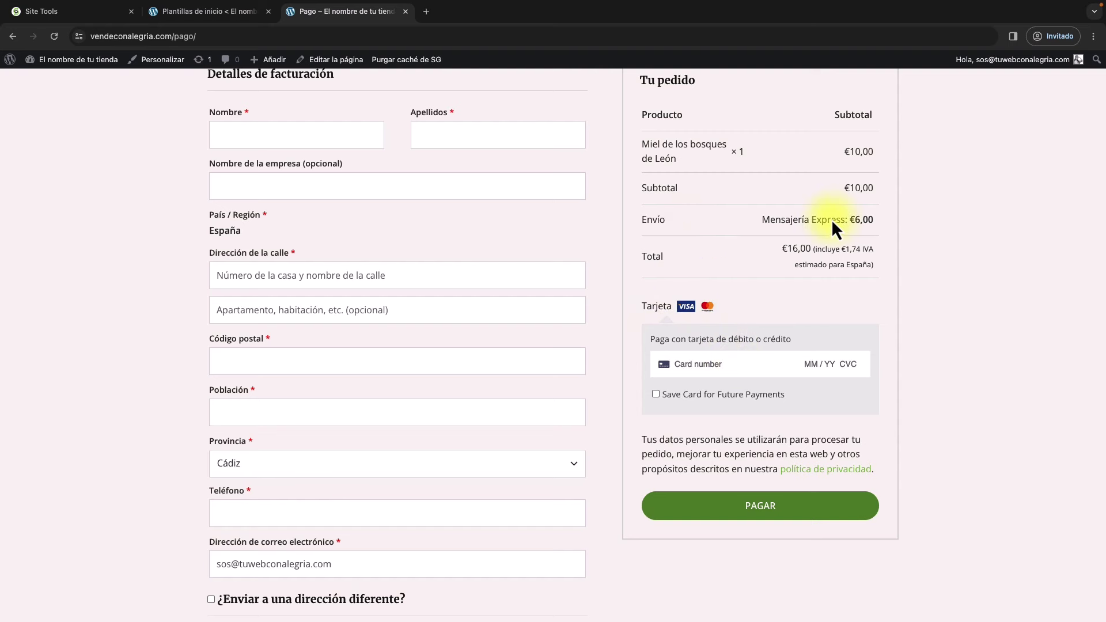
scroll(830, 219, up, 2)
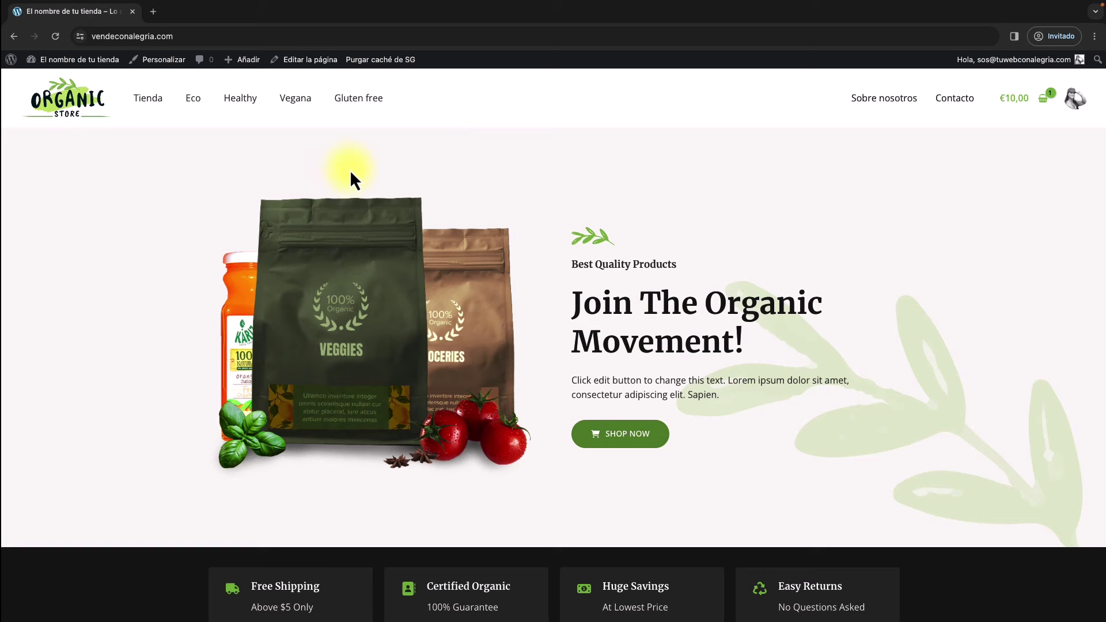
- In the customizer's header builder, move the site logo to the header centre
click(162, 64)
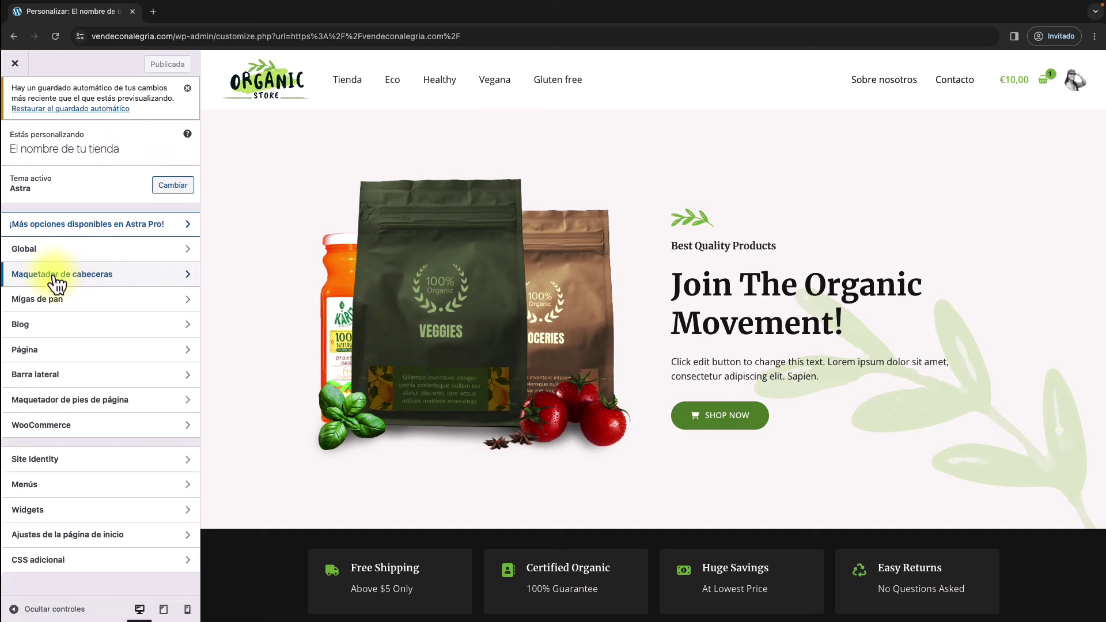
click(72, 276)
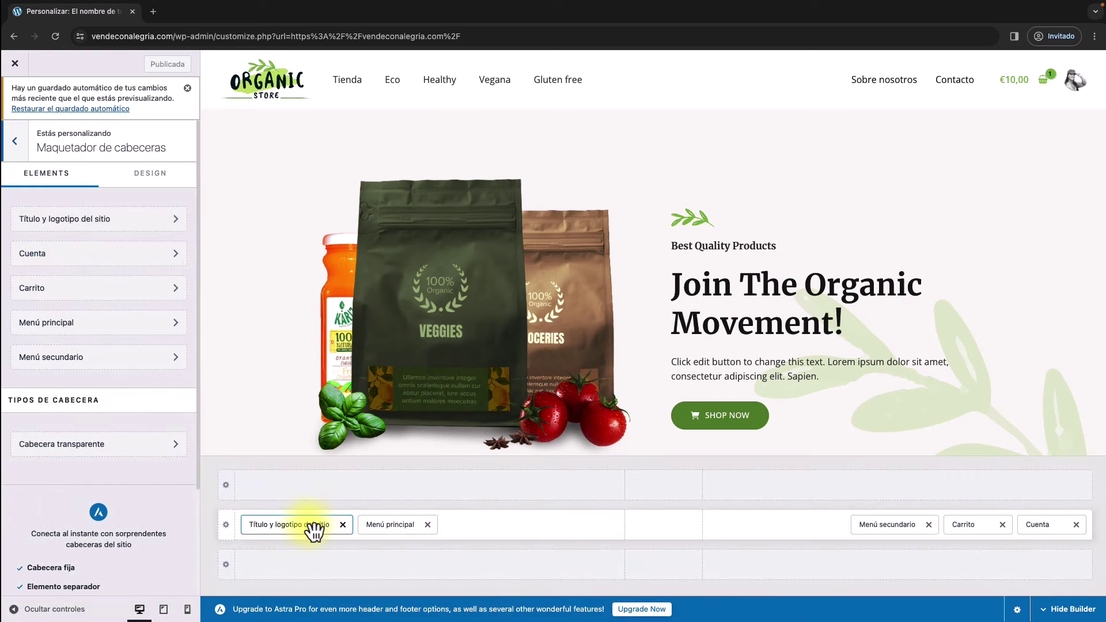
drag(297, 534, 662, 541)
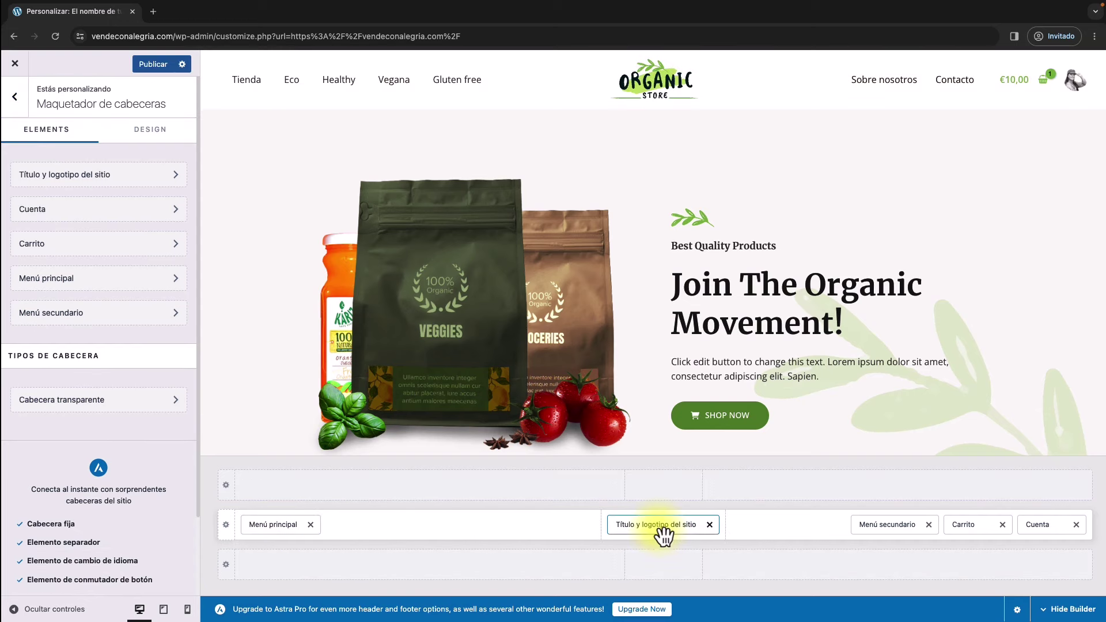
- Replace the logo with the uploaded logo.png, skip cropping, and publish
click(106, 177)
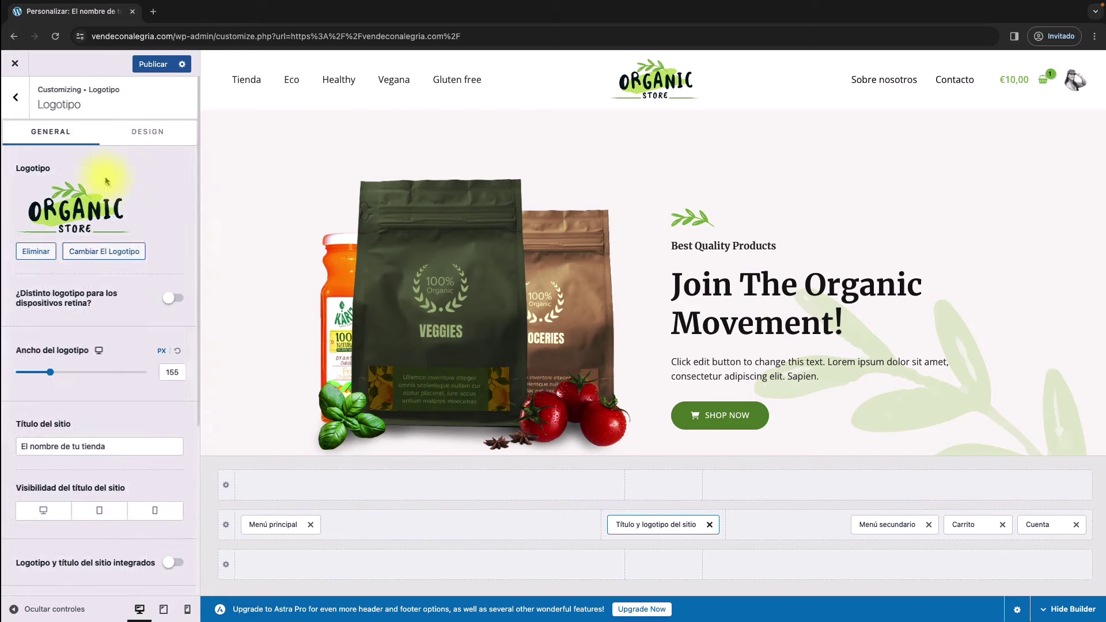
click(102, 251)
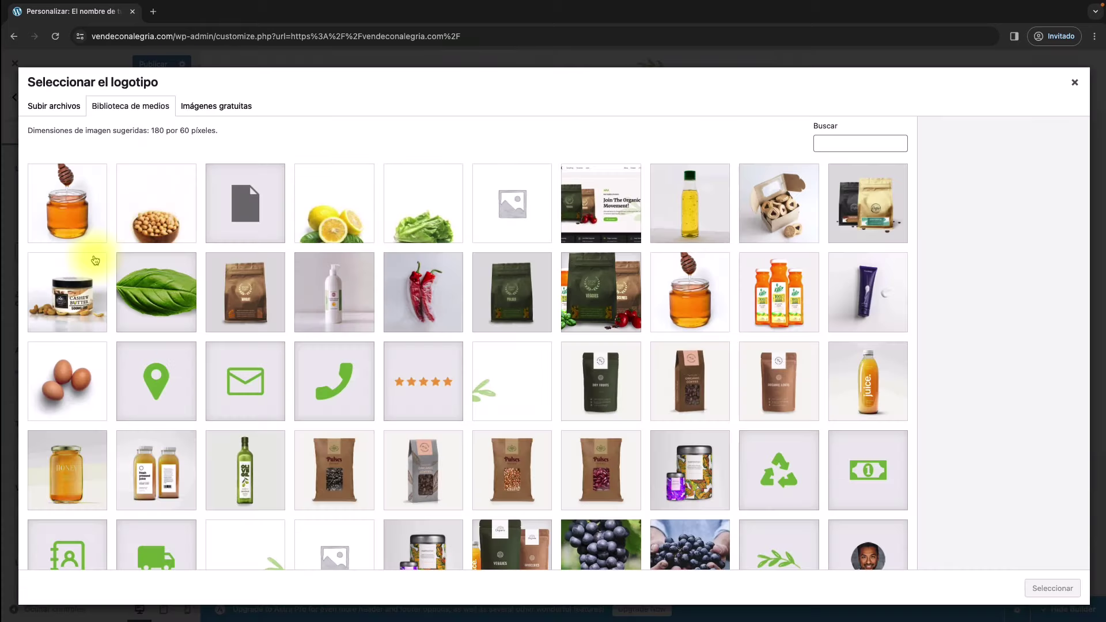
click(41, 22)
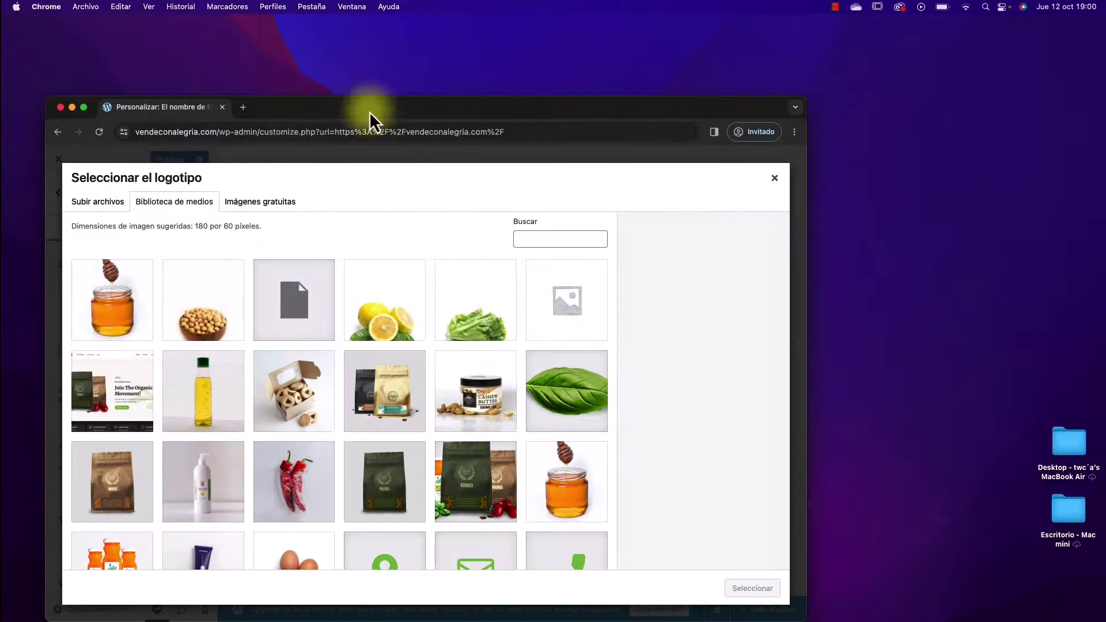
drag(420, 118, 434, 437)
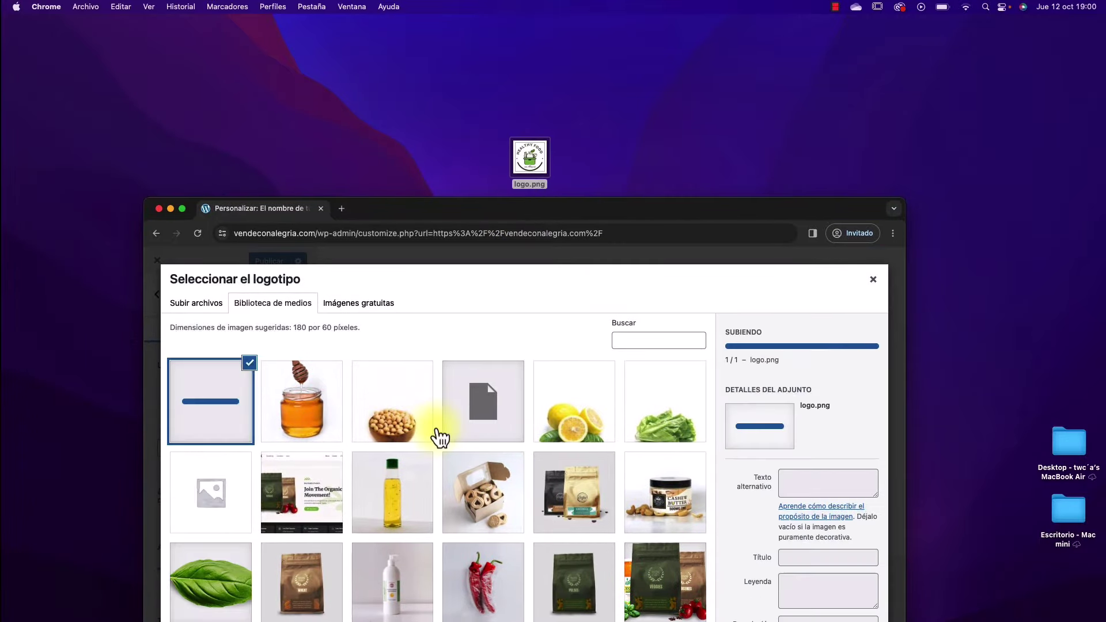
click(182, 208)
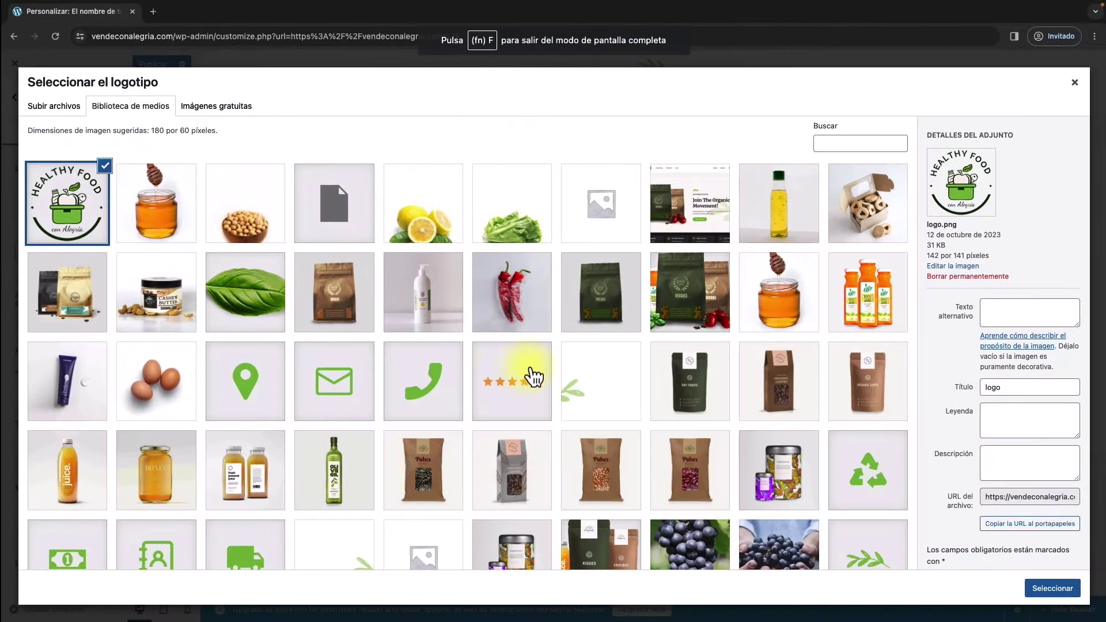
click(1050, 589)
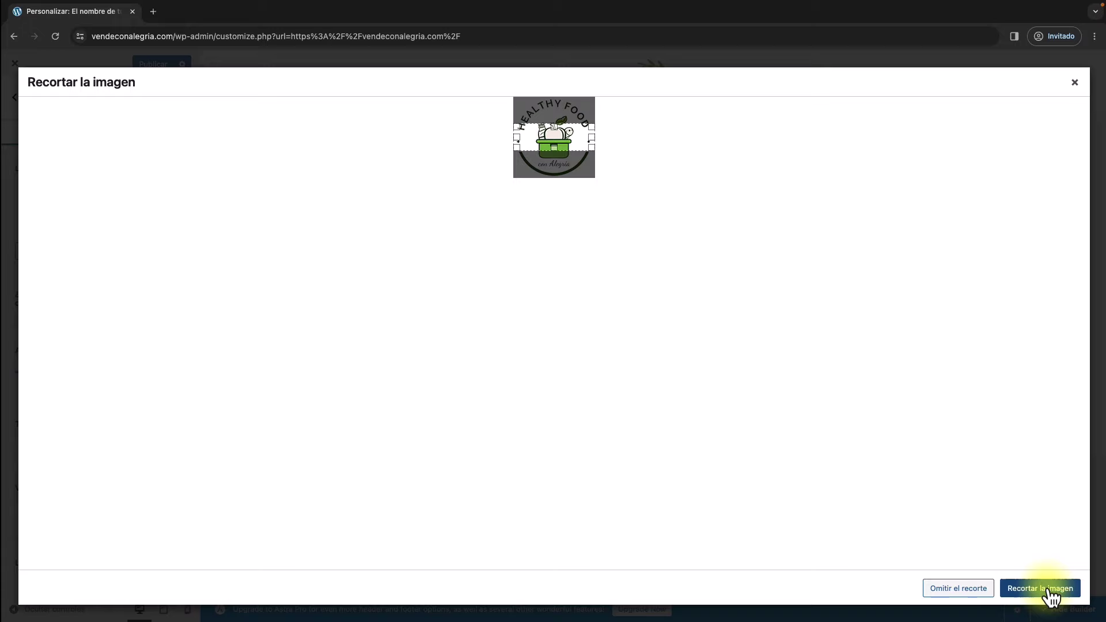
click(946, 589)
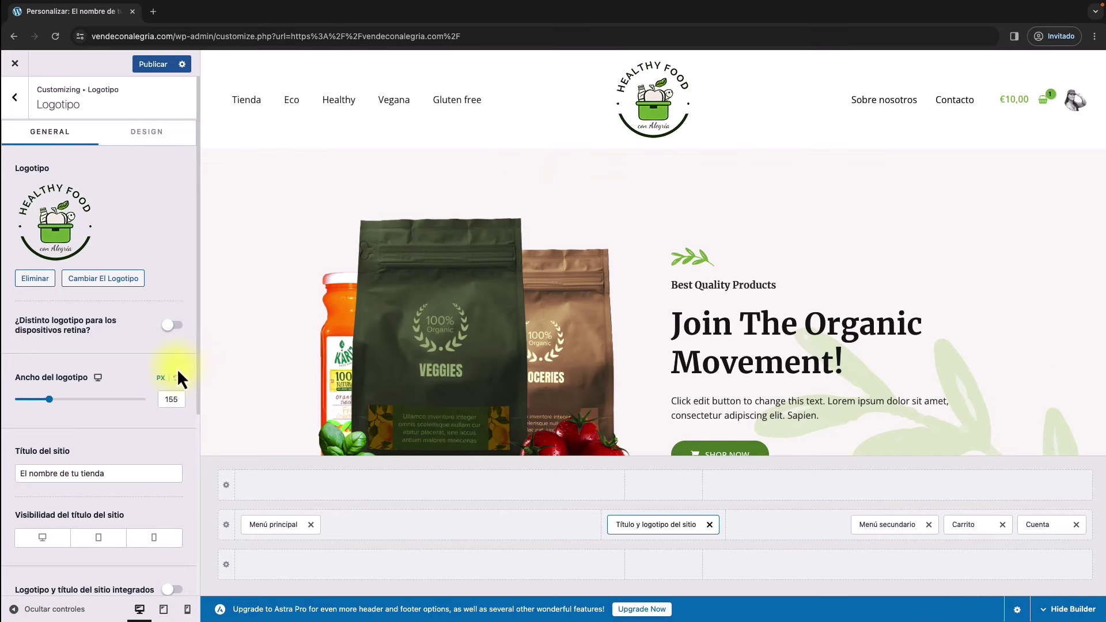
click(148, 67)
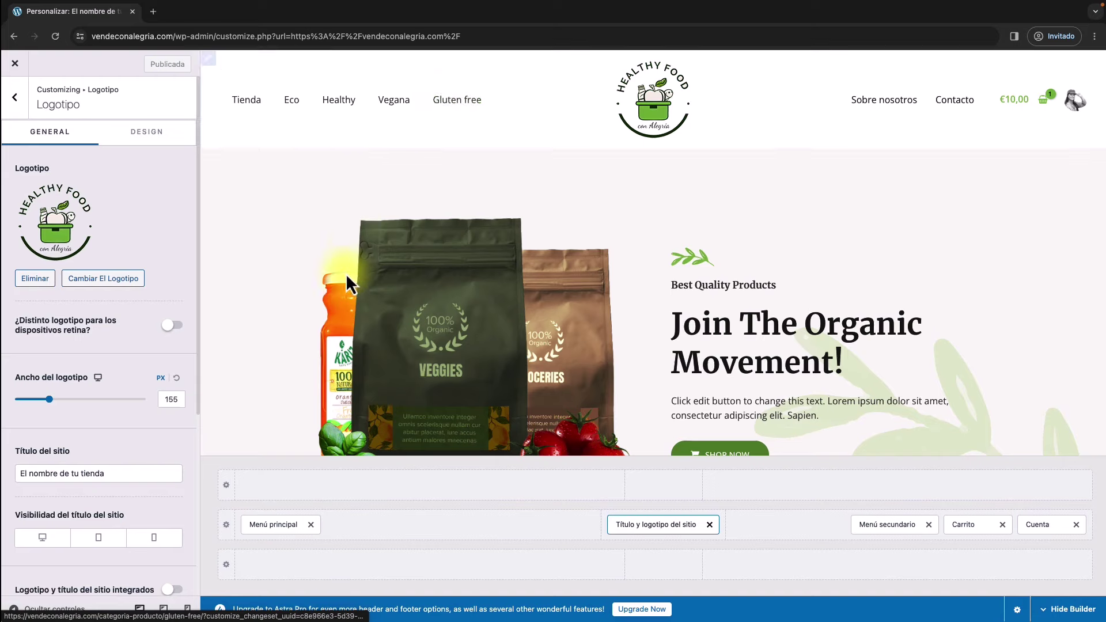
- Clear the header cart's price label and keep the basket cart icon
click(958, 525)
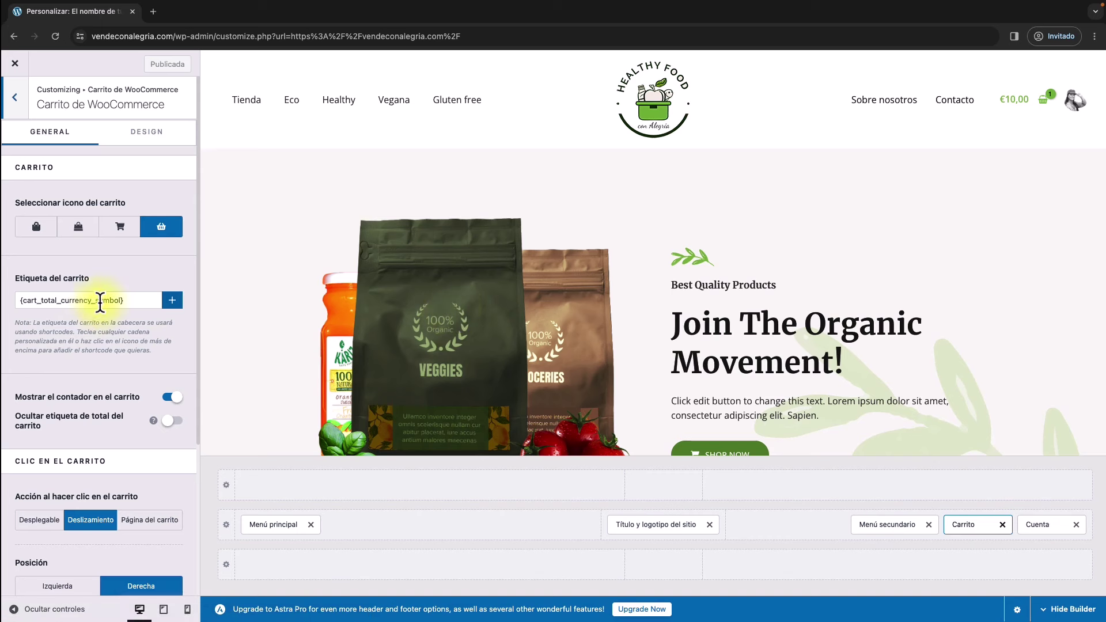
triple_click(100, 302)
key(BackSpace)
click(120, 227)
click(79, 228)
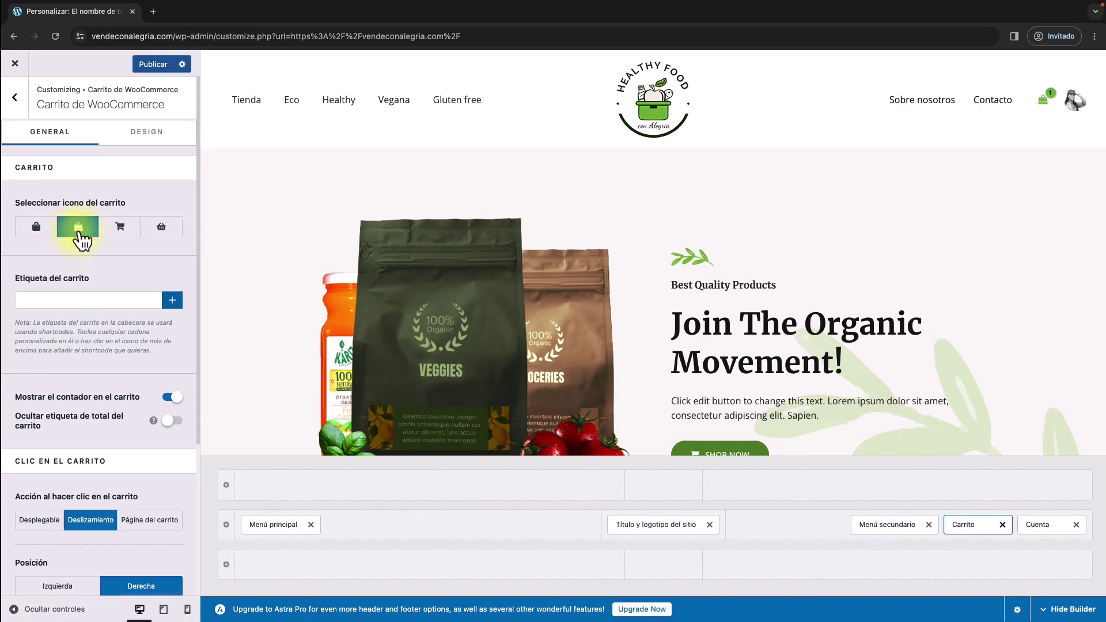
click(36, 227)
click(164, 230)
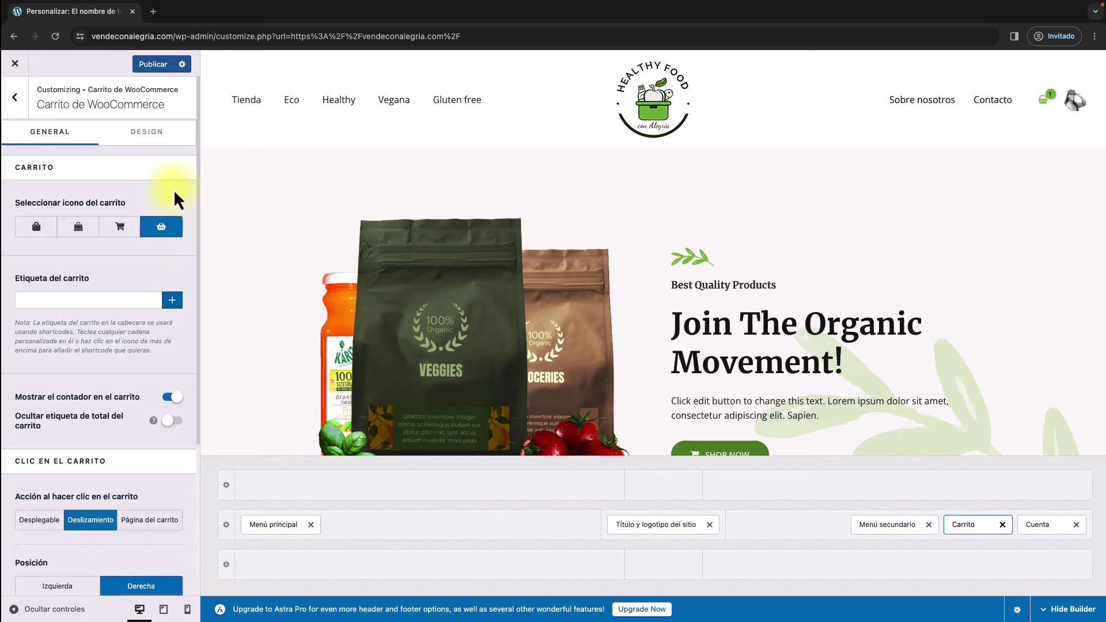
- Set the cart icon size to 20 in its design settings
click(152, 138)
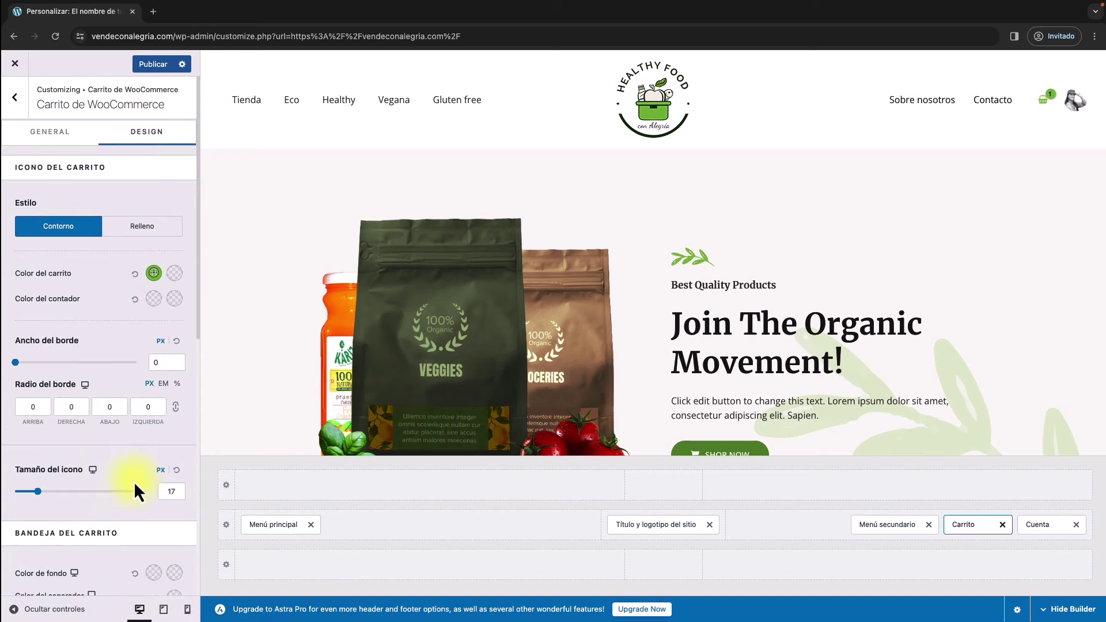
click(180, 491)
key(BackSpace)
key(BackSpace)
text(20)
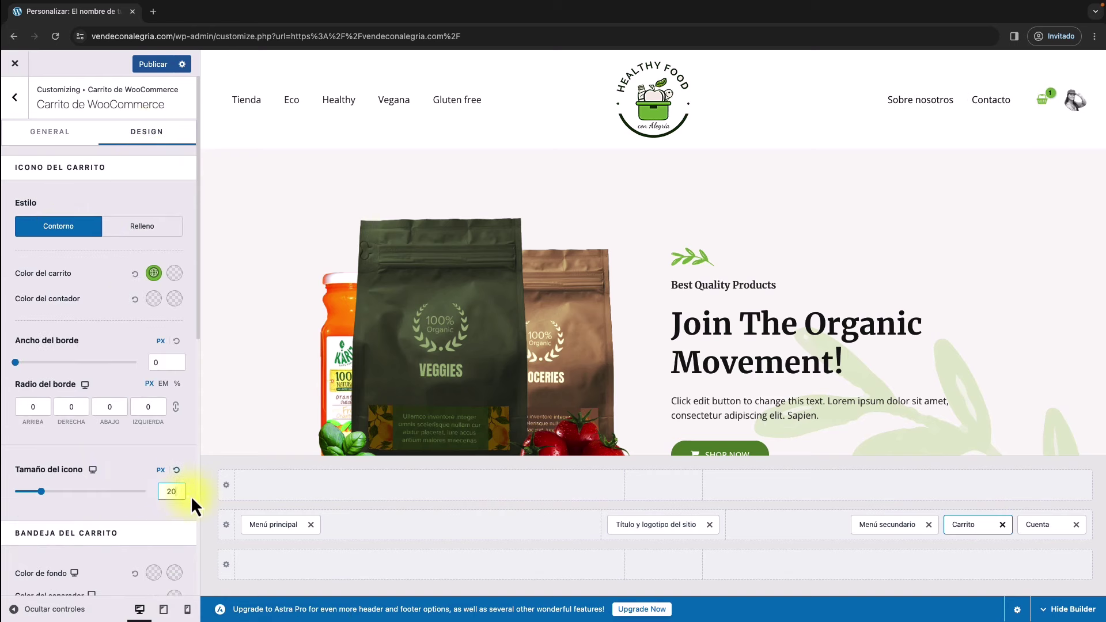
- Show the account as an icon instead of an avatar, size 20, and publish
click(1040, 530)
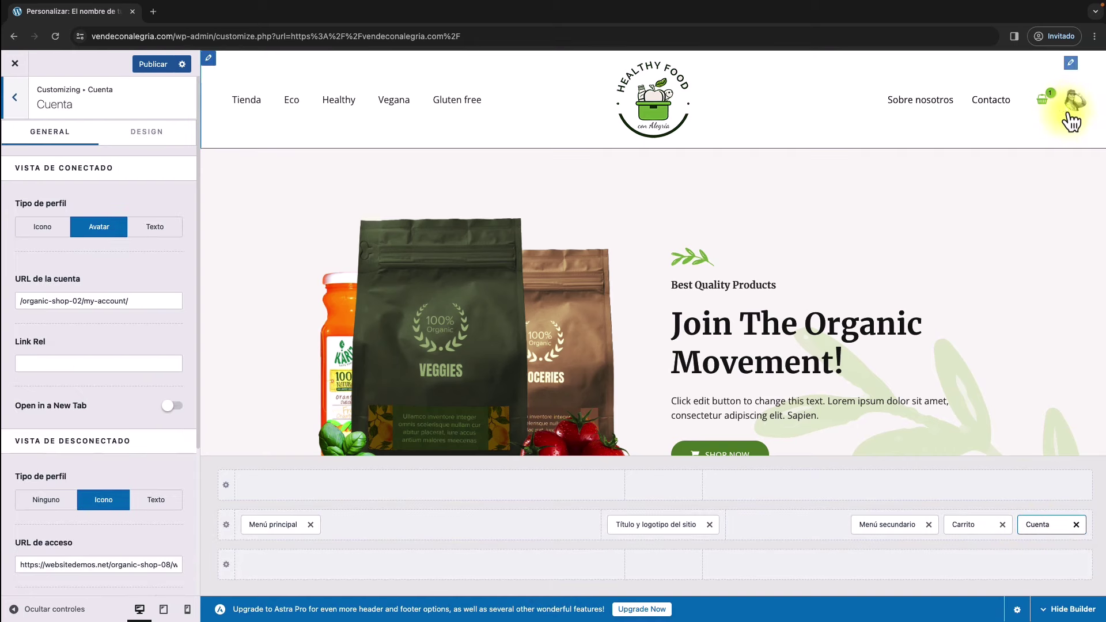
click(49, 231)
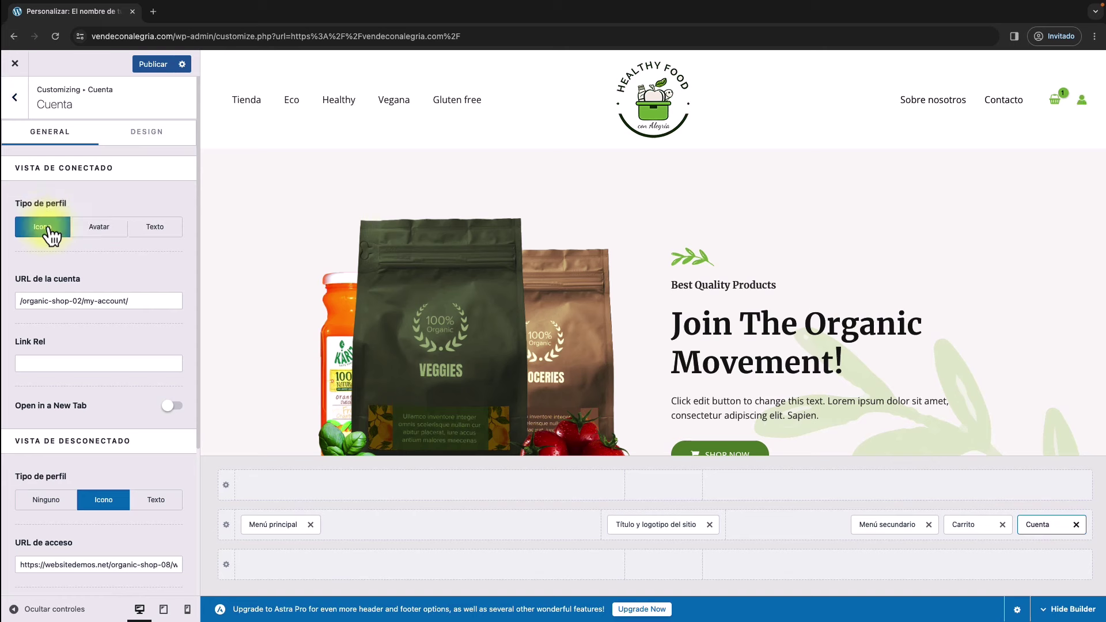
click(147, 138)
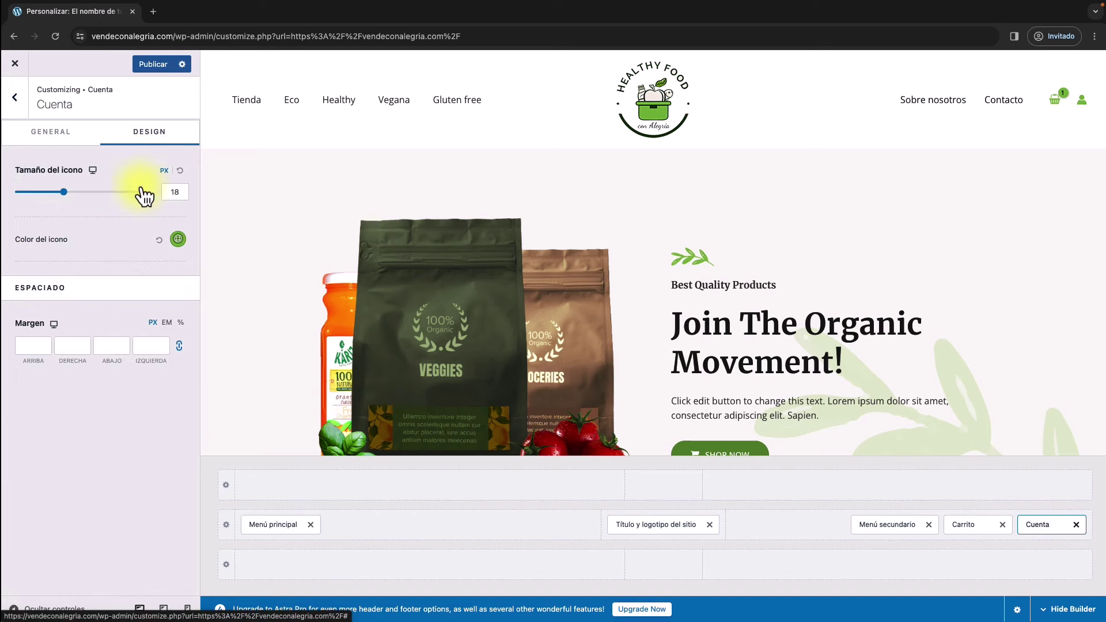
text(20)
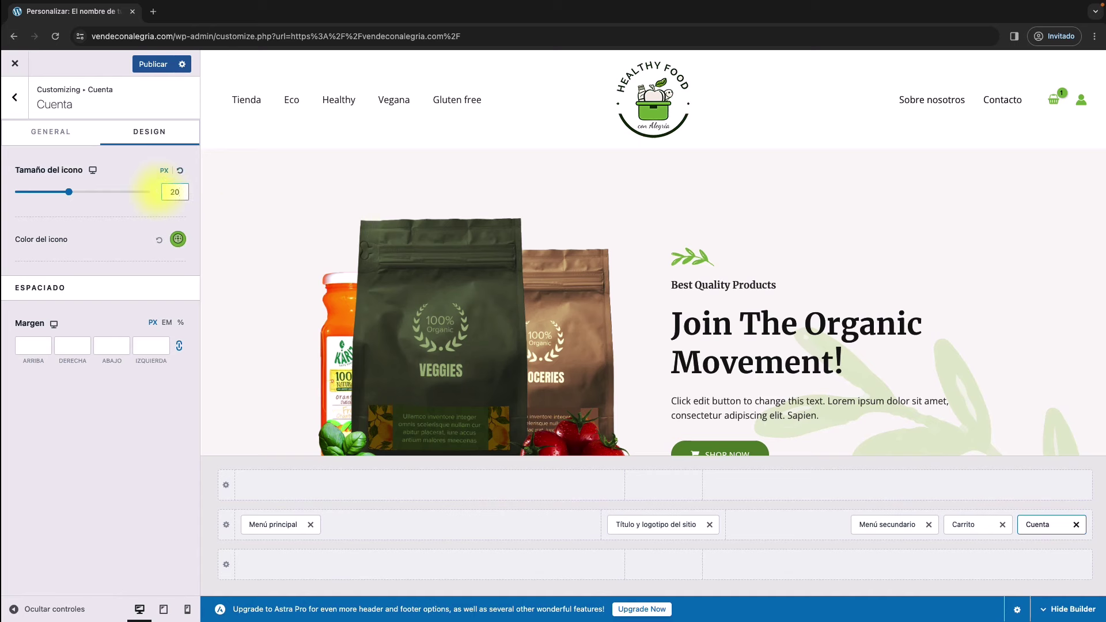
click(152, 64)
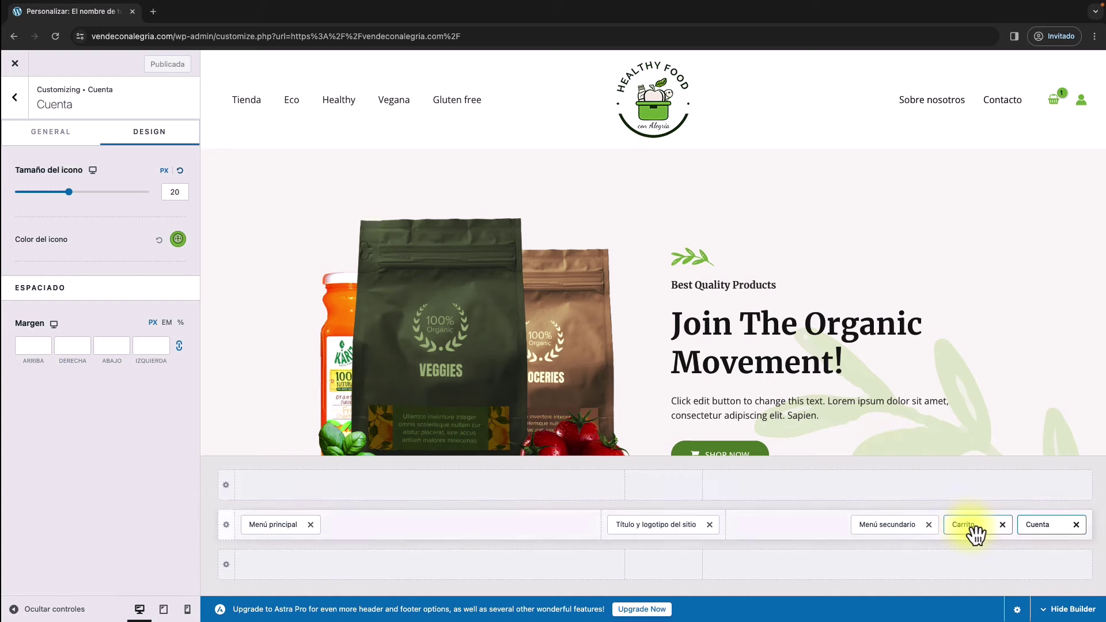
- Move the cart icon to the right of the account icon and publish
drag(979, 532, 1040, 532)
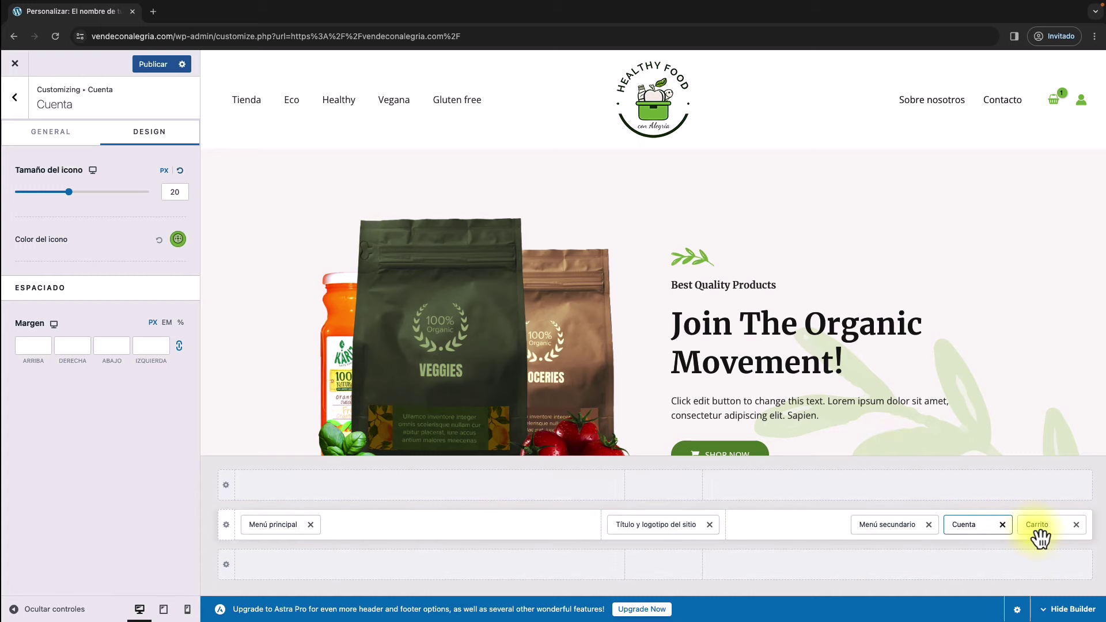
click(150, 64)
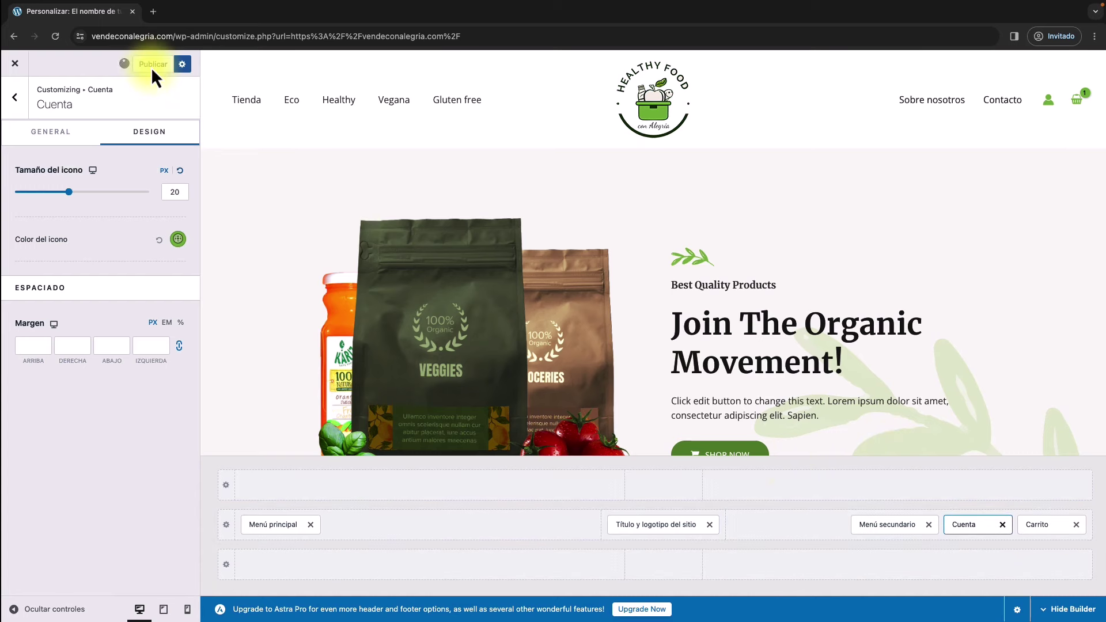
click(17, 99)
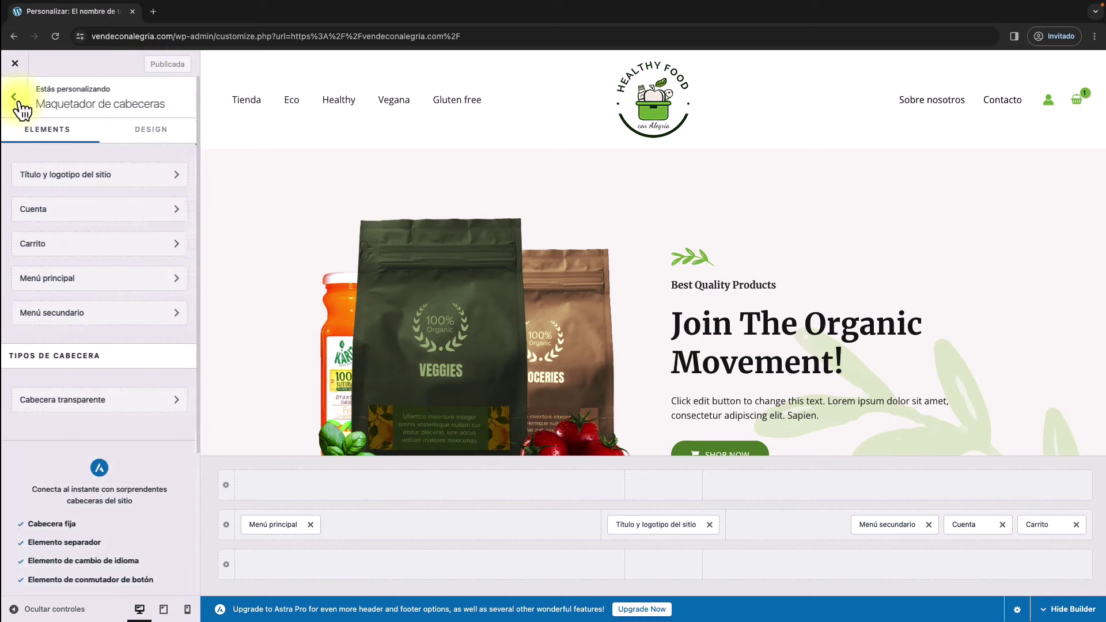
- Delete the Organic Store logo image from the first footer column's text widget
click(19, 102)
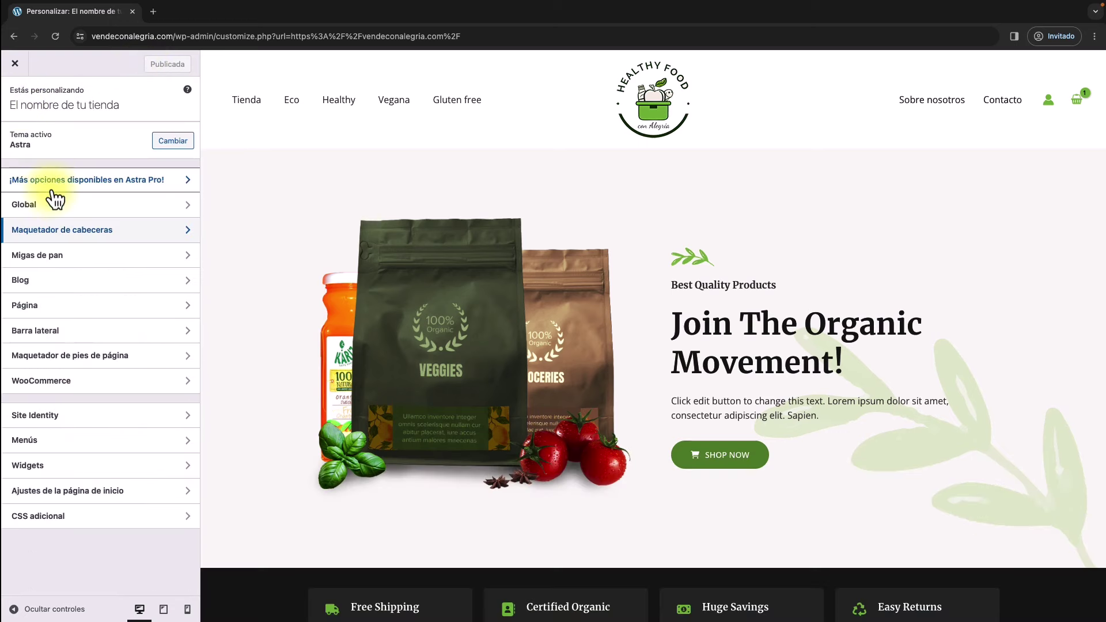
click(86, 357)
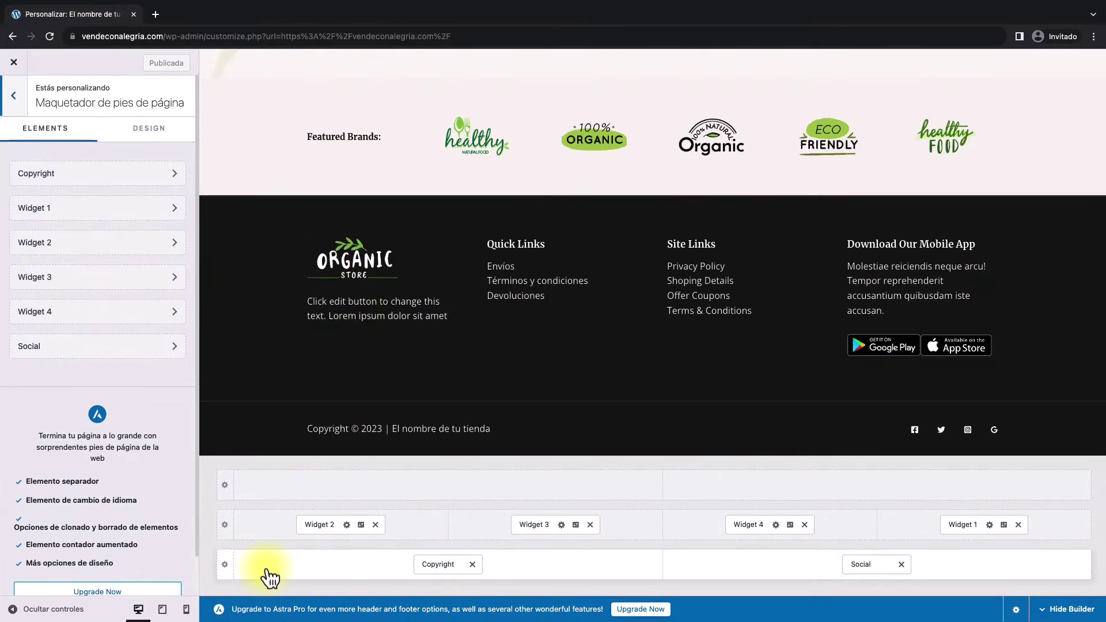
click(320, 525)
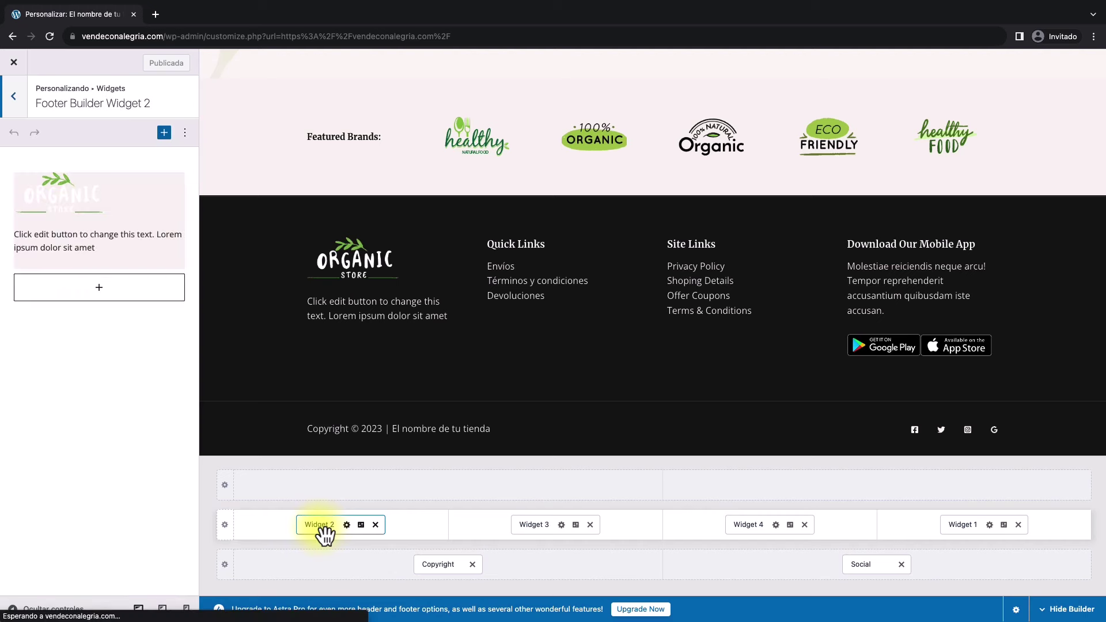
click(69, 200)
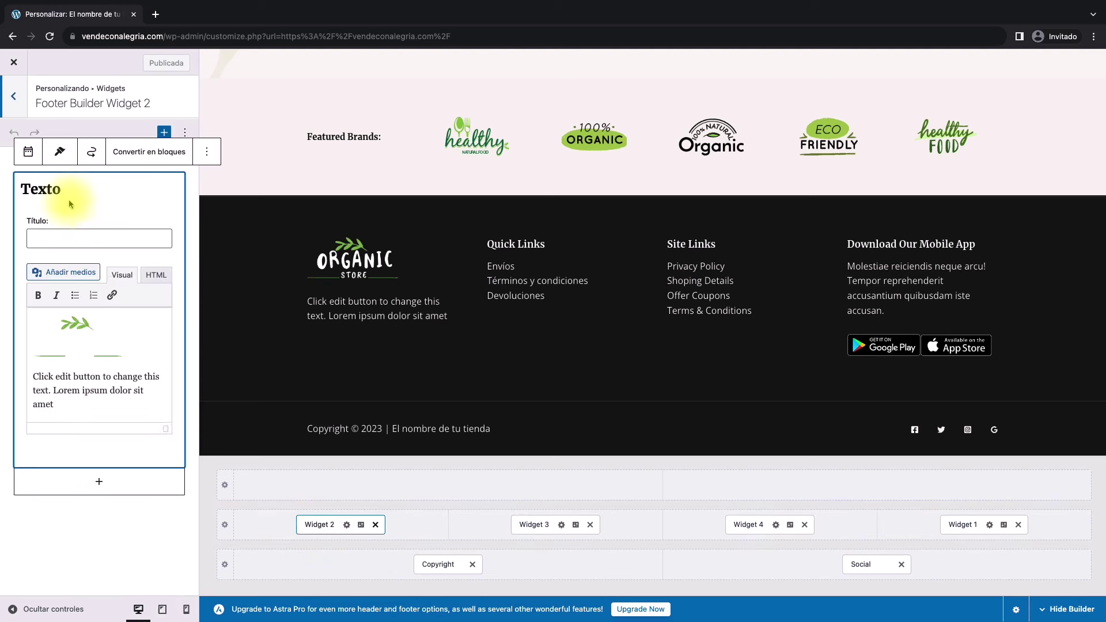
click(86, 322)
click(108, 267)
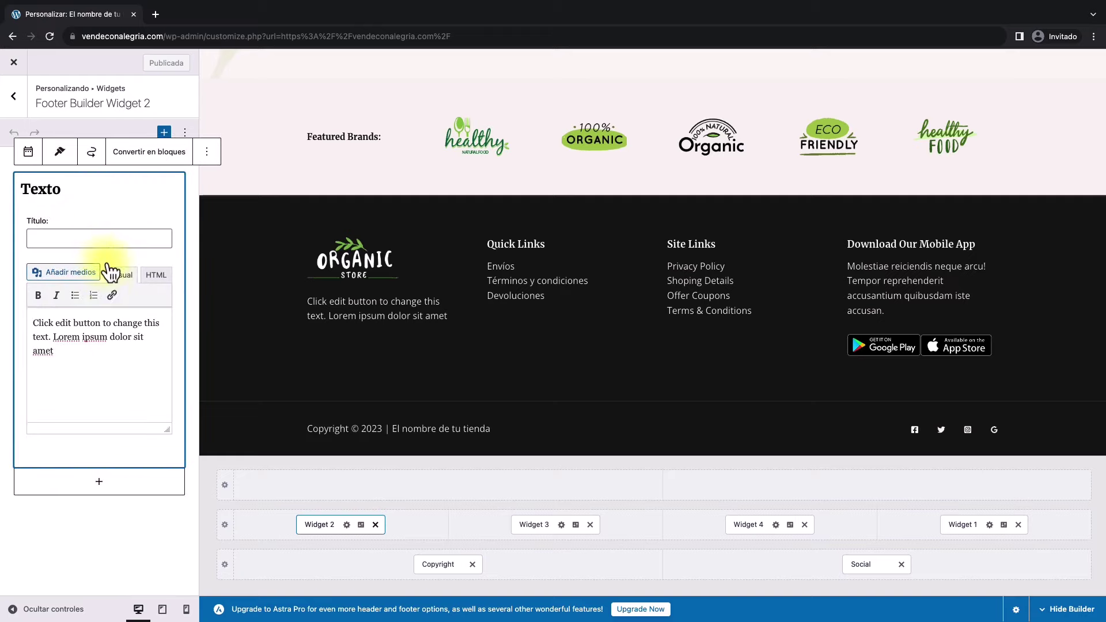
- Upload logo-white.png to the media library and insert it into the footer text widget
click(62, 271)
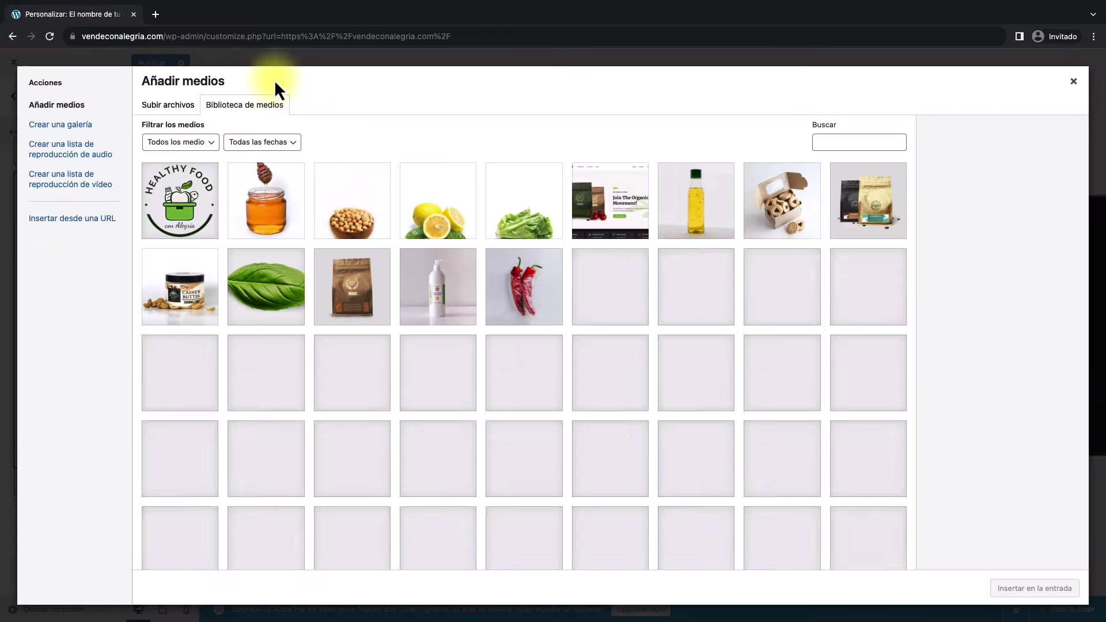
key(ctrl+super+f)
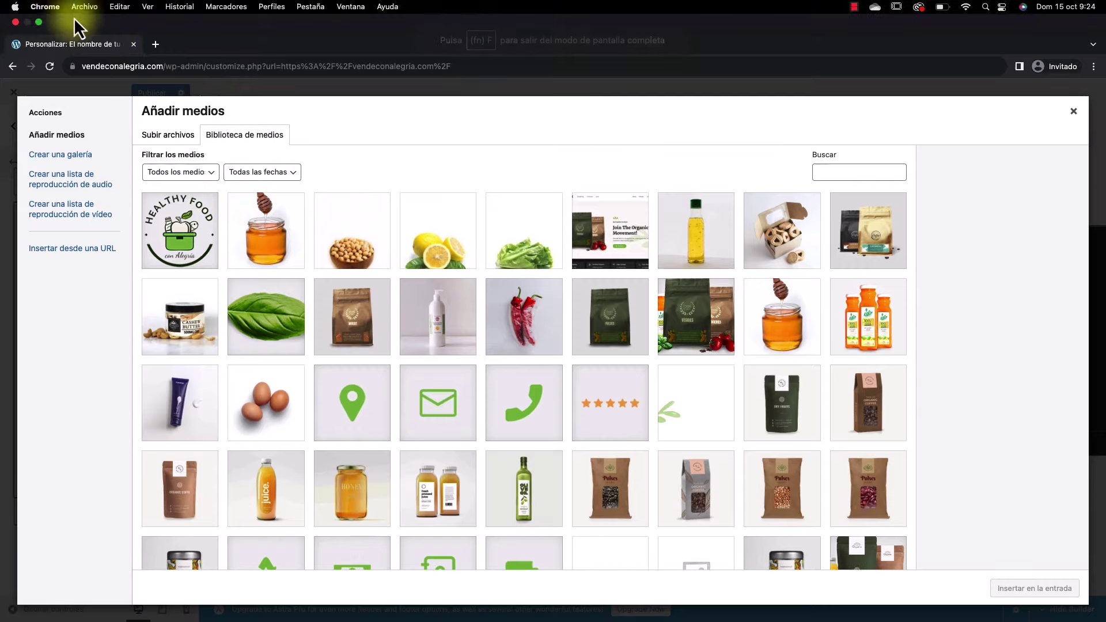
click(39, 22)
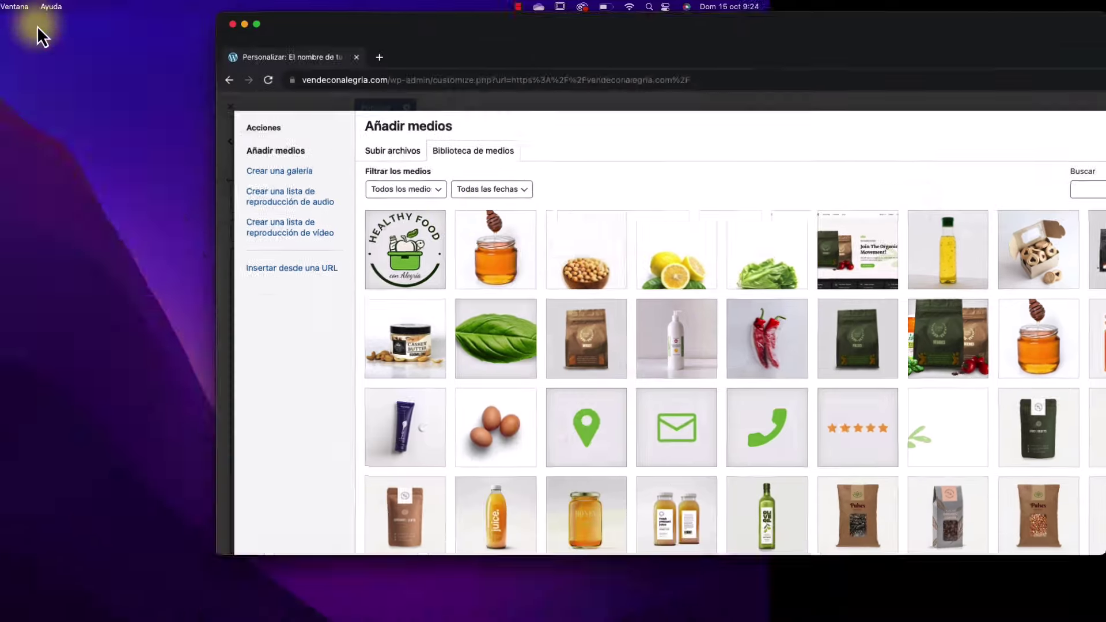
drag(505, 36, 481, 237)
drag(690, 129, 614, 403)
click(264, 235)
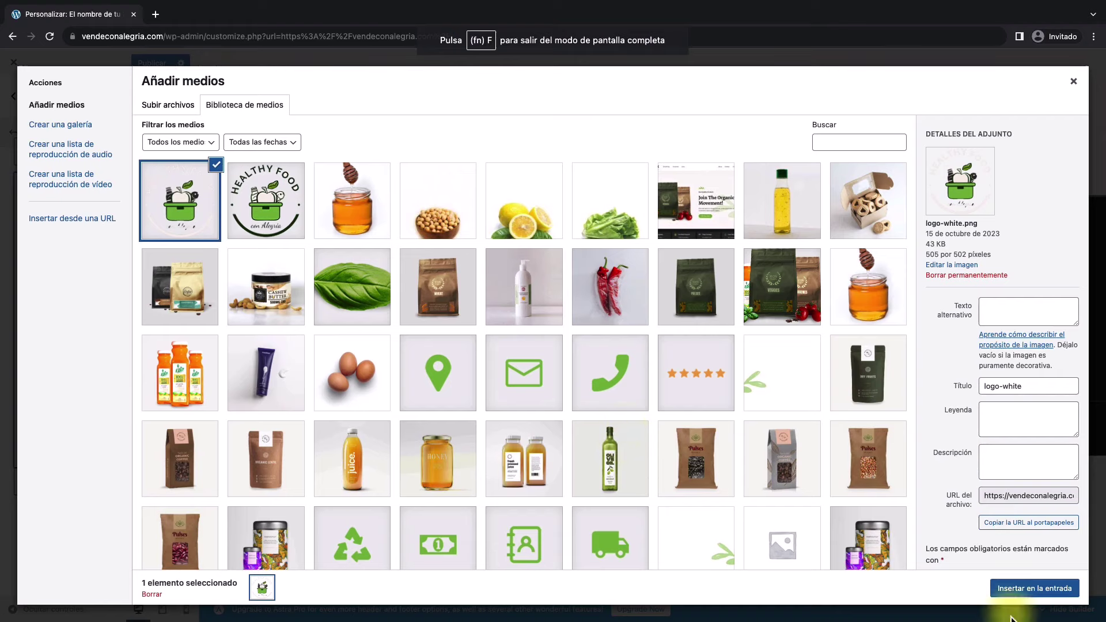
click(1015, 588)
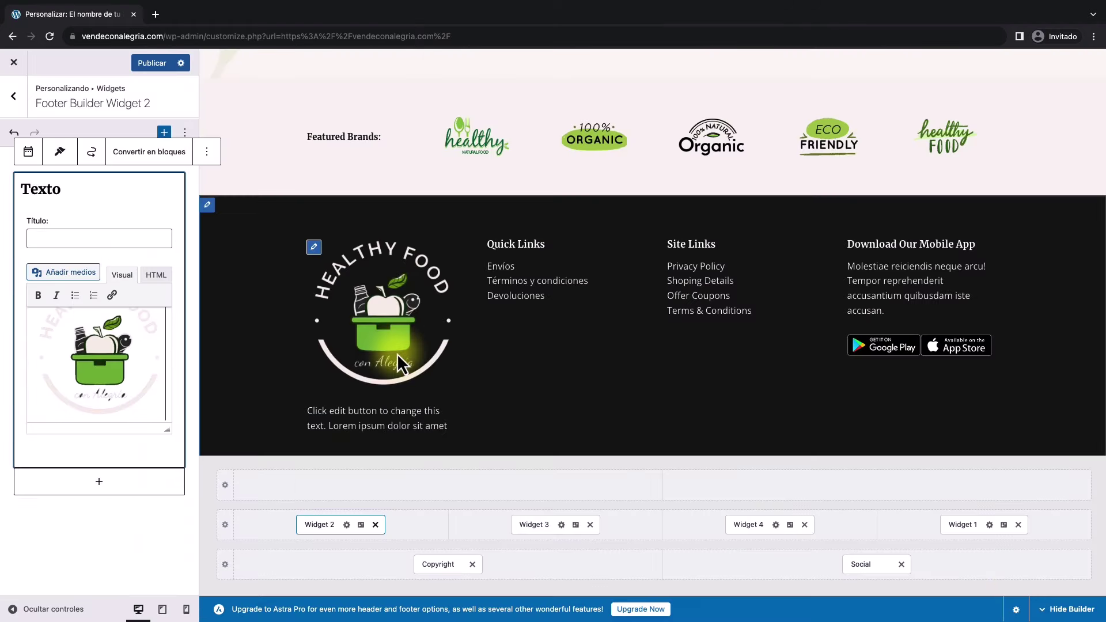
- Delete the placeholder paragraph below the inserted logo
scroll(160, 411, down, 2)
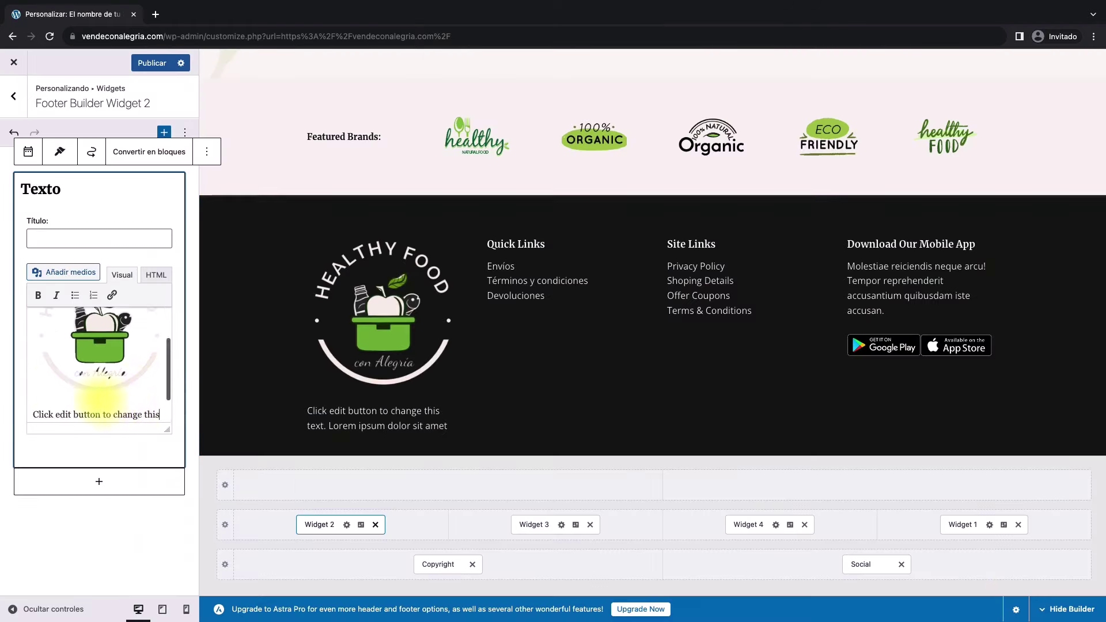
triple_click(49, 406)
key(BackSpace)
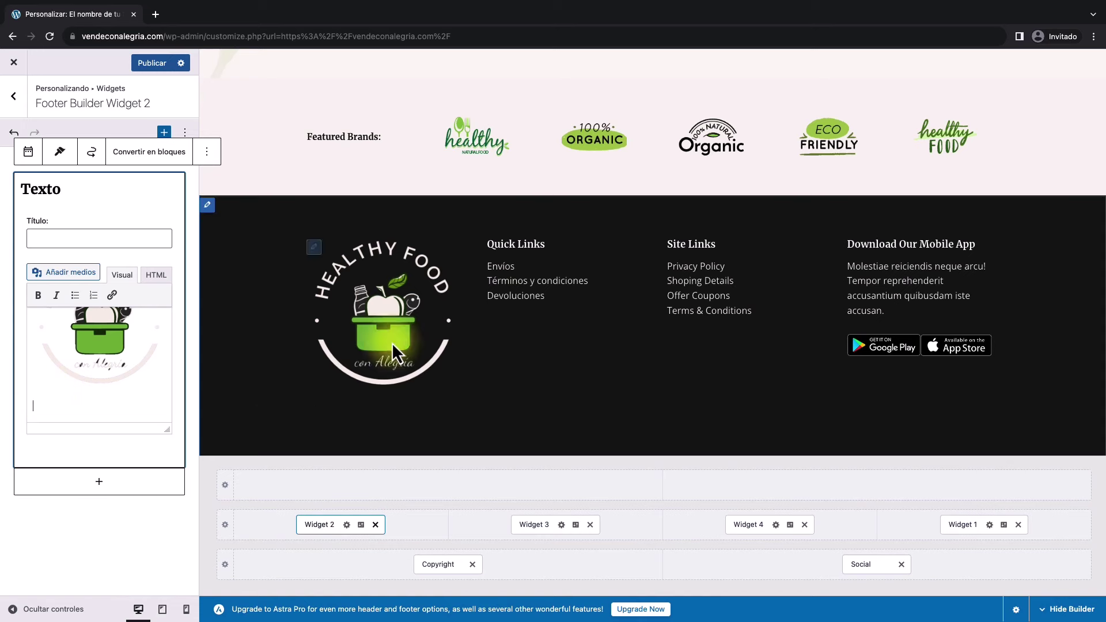
- Rename the Quick Links footer column heading to Ayuda
click(531, 524)
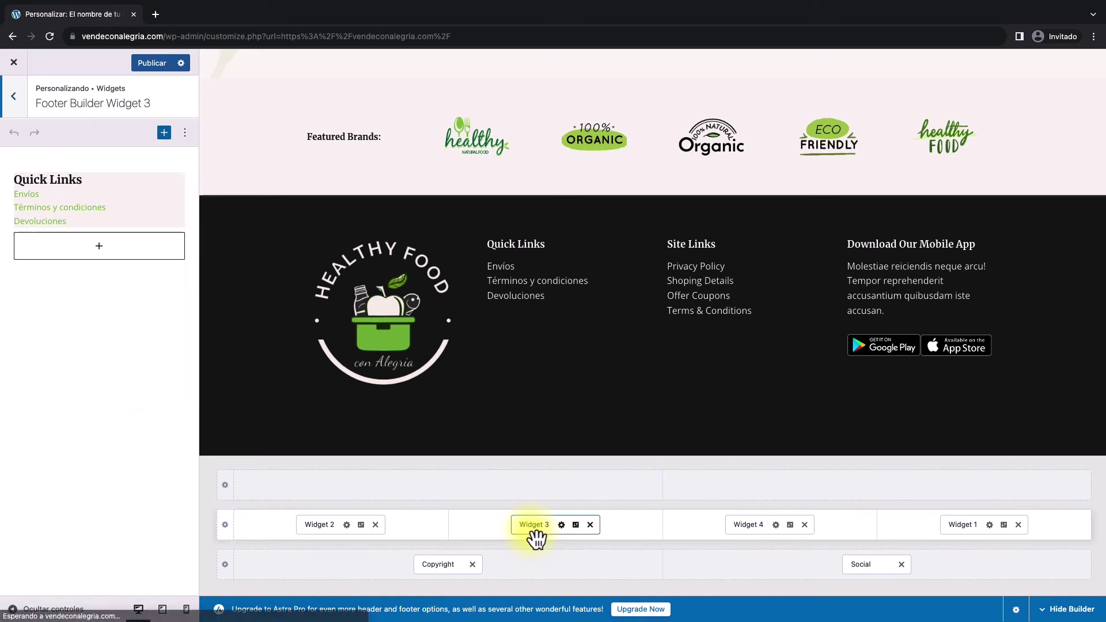
click(51, 194)
drag(73, 238, 30, 252)
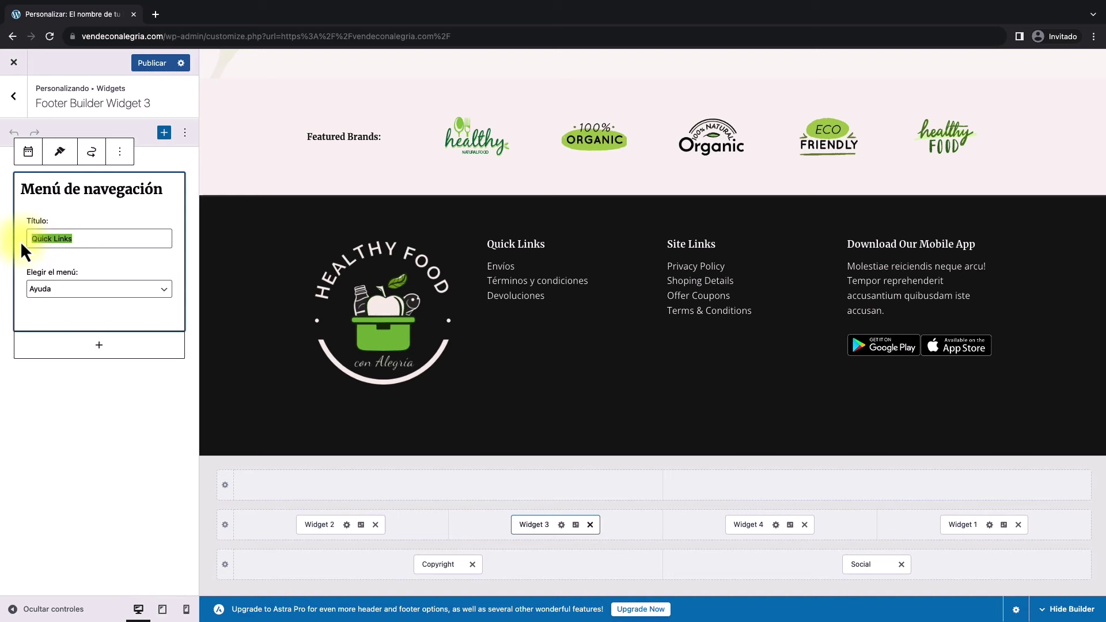
text(Ayuda)
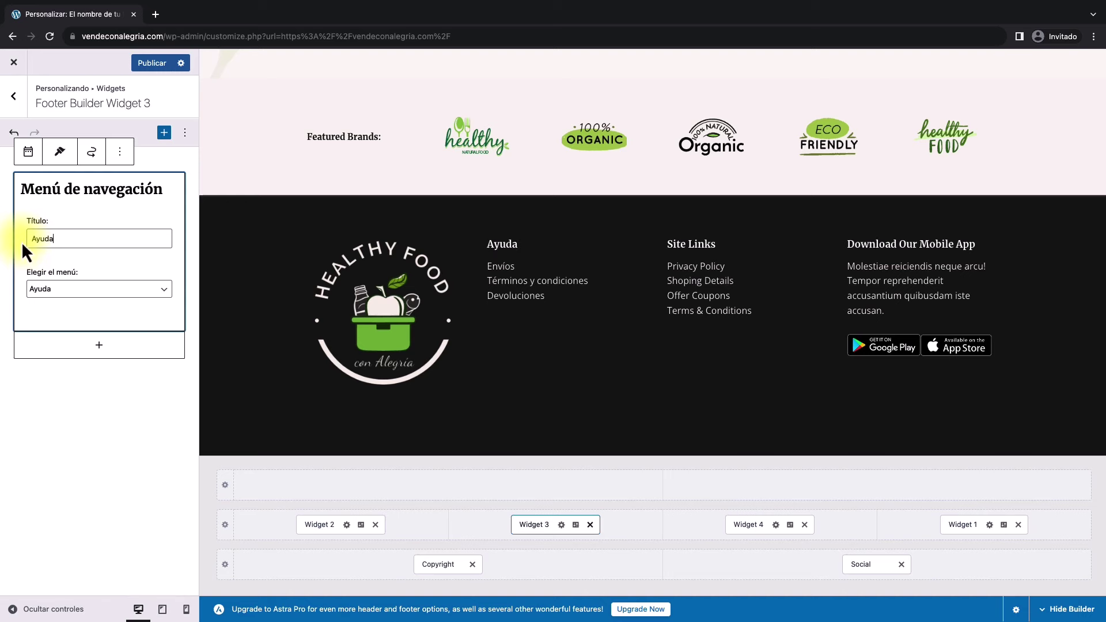
- Retitle the Site Links column Enlaces legales and have it display the Enlaces legales menu
click(748, 526)
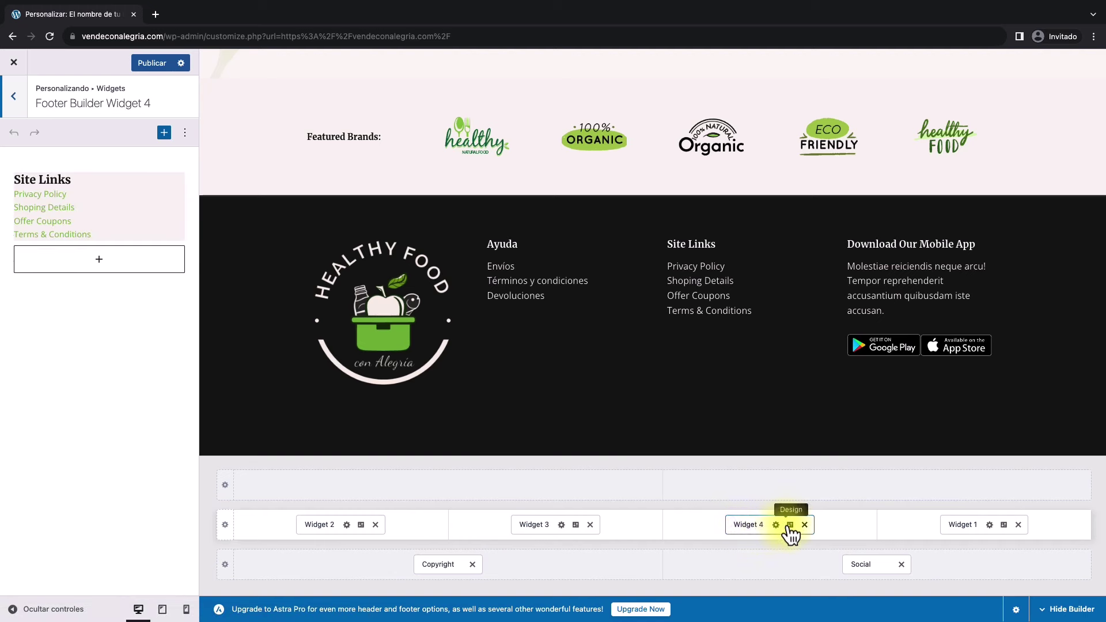
click(91, 230)
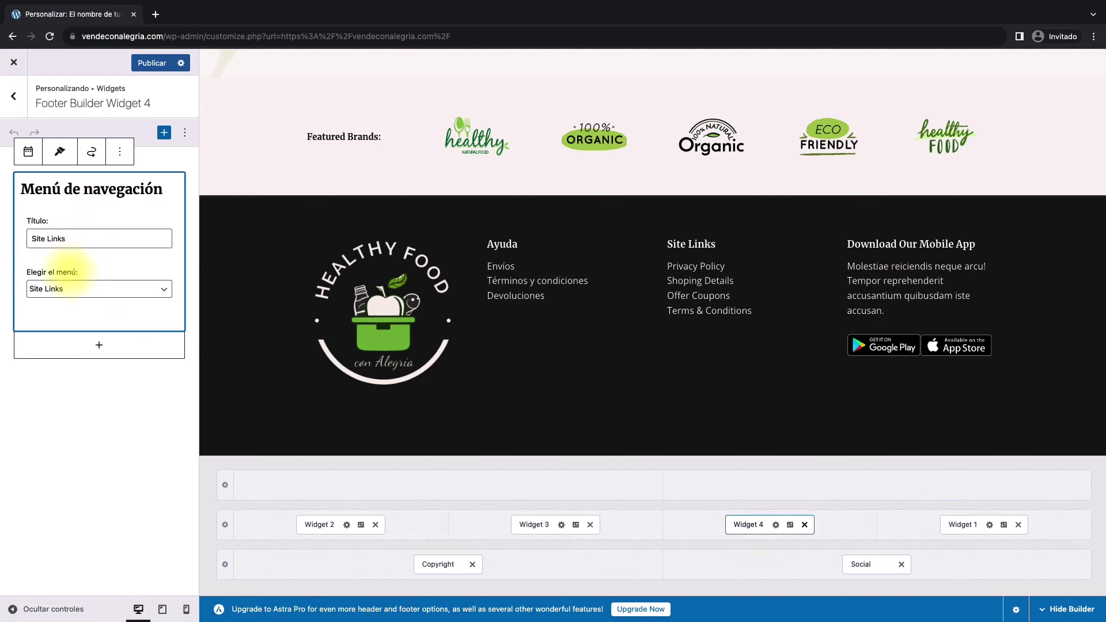
key(ctrl+a)
text(Enlaces legales)
click(71, 289)
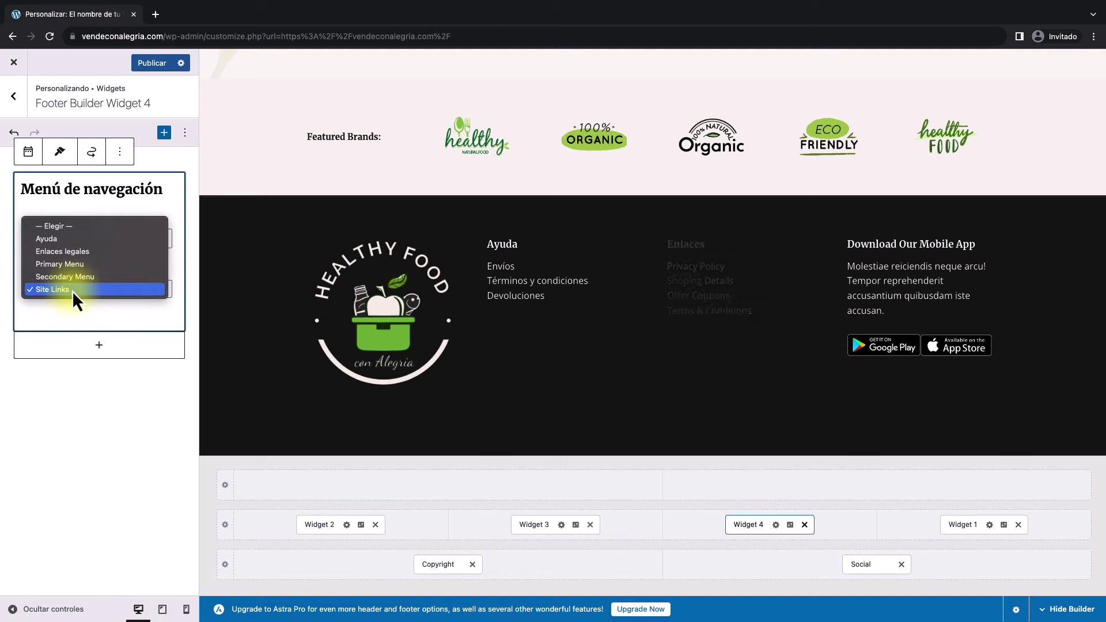
click(60, 252)
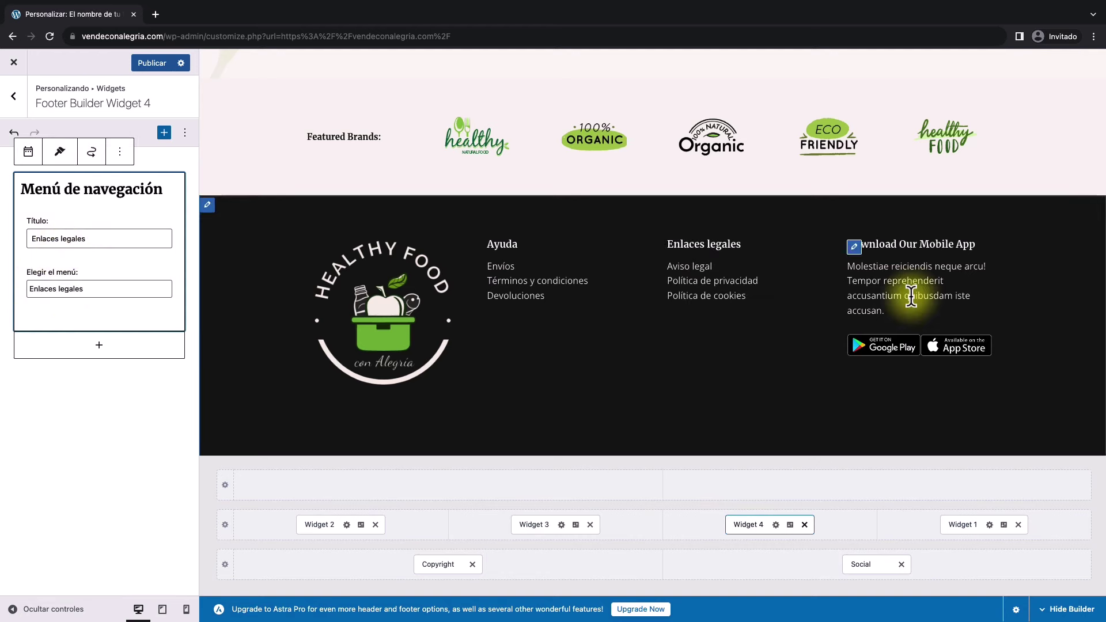
click(962, 525)
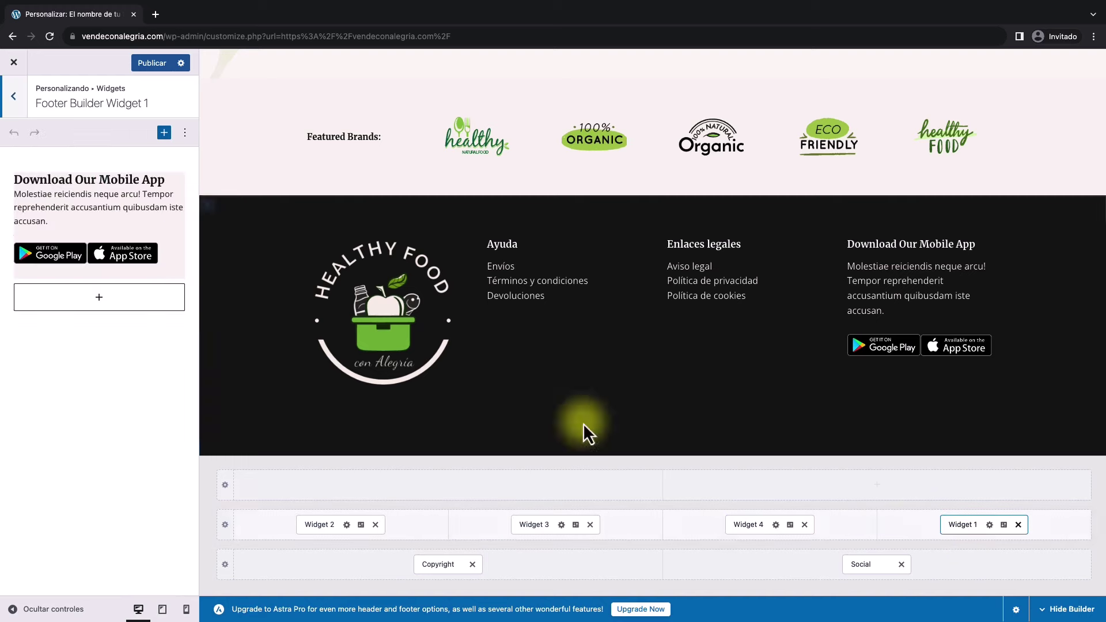
- Remove the Google Play and App Store badges from the last footer column
click(103, 222)
click(101, 384)
click(131, 372)
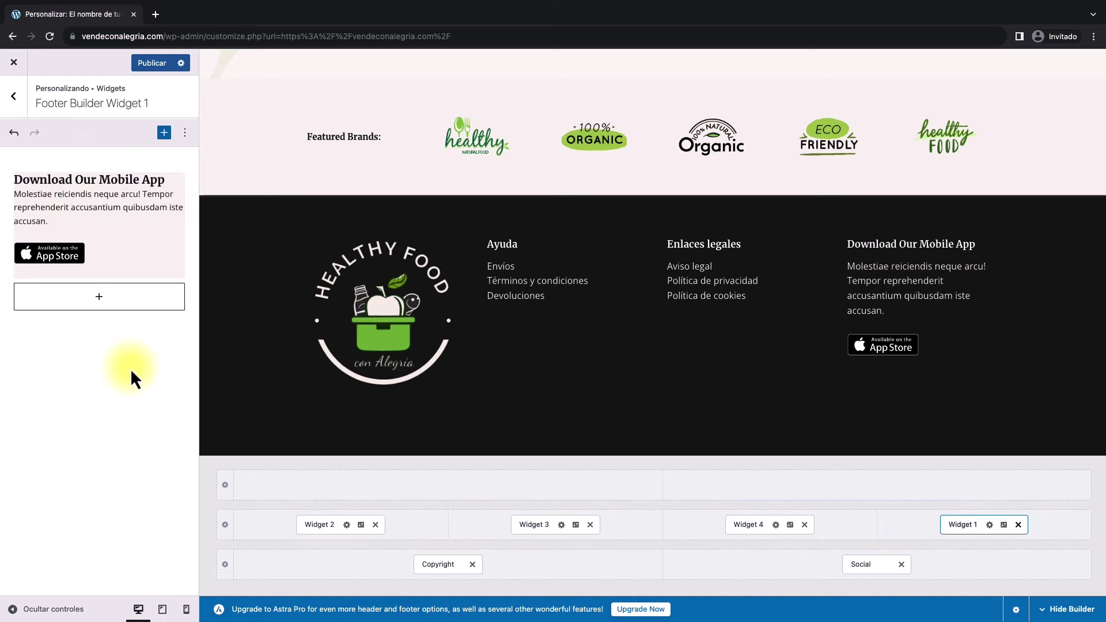
- Replace the Download Our Mobile App heading with Habla sobre quién eres
click(69, 193)
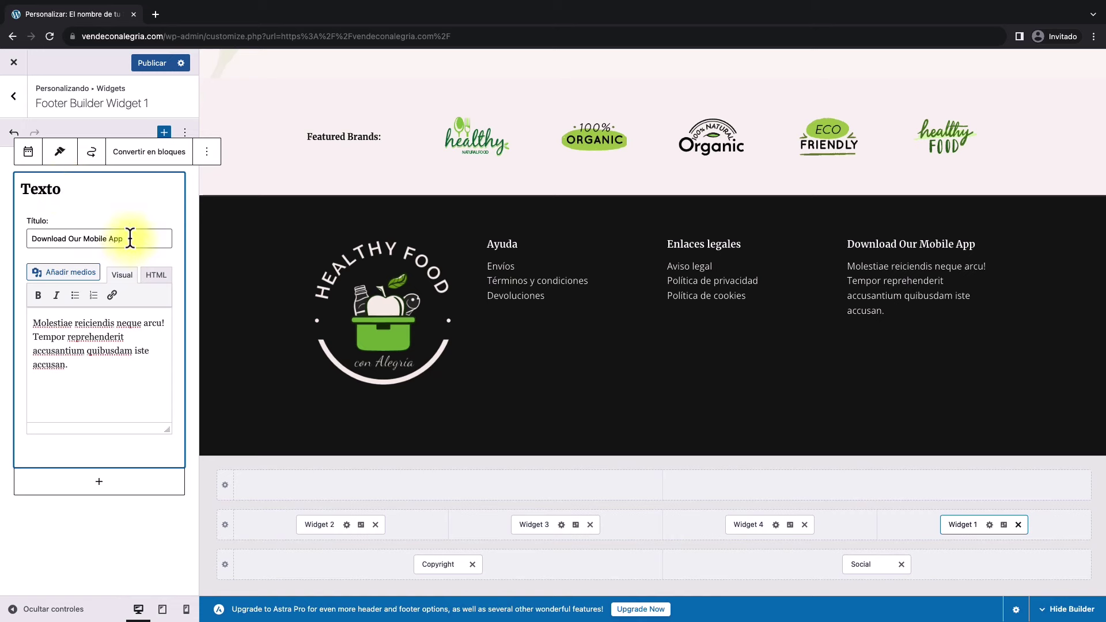
drag(130, 237, 15, 239)
text(Habla so)
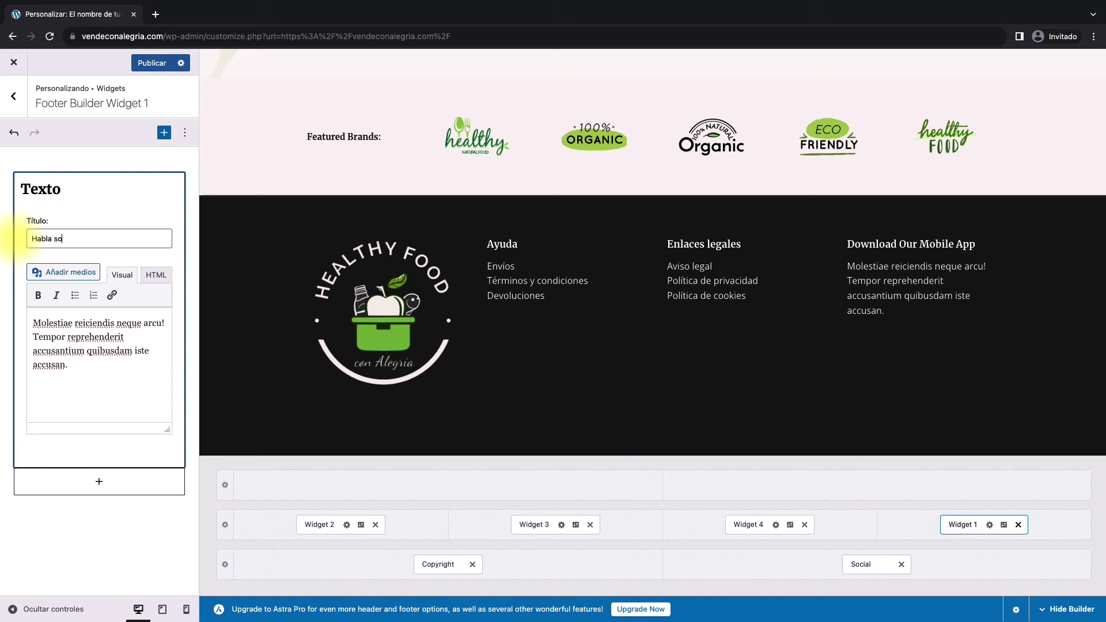
text(bre quién eres)
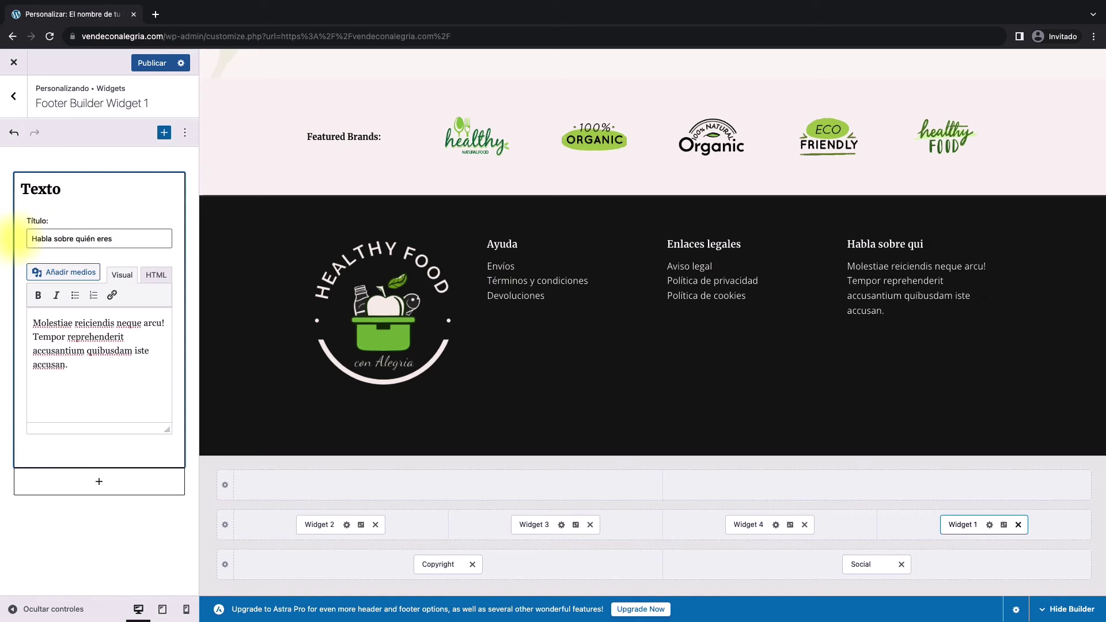
click(863, 565)
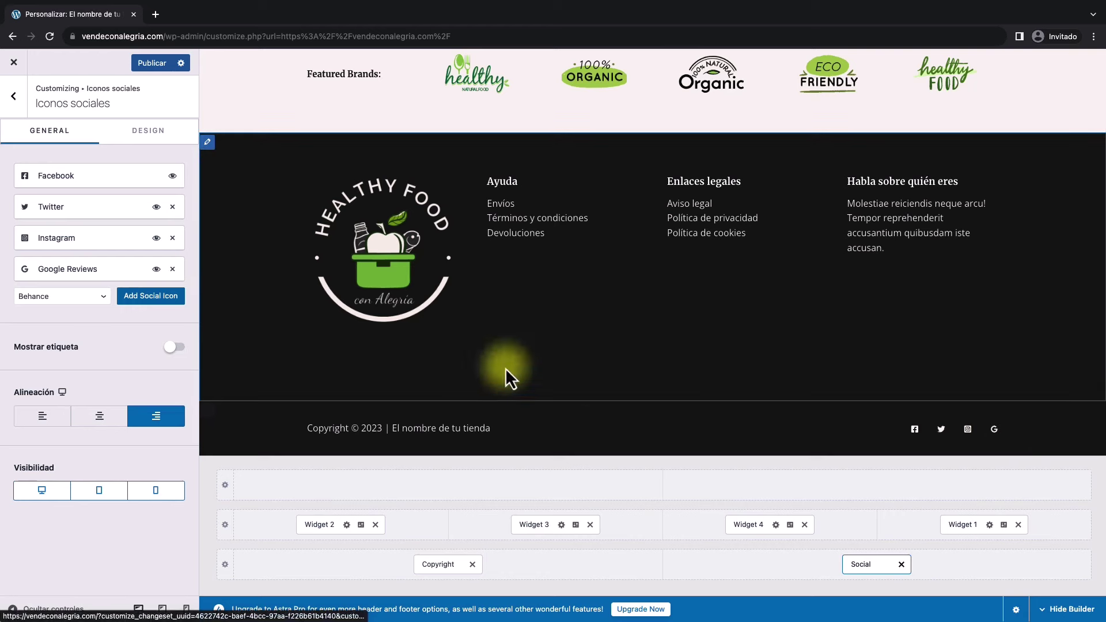
- Check the Facebook icon and footer copyright settings, then publish the customizer changes
click(71, 182)
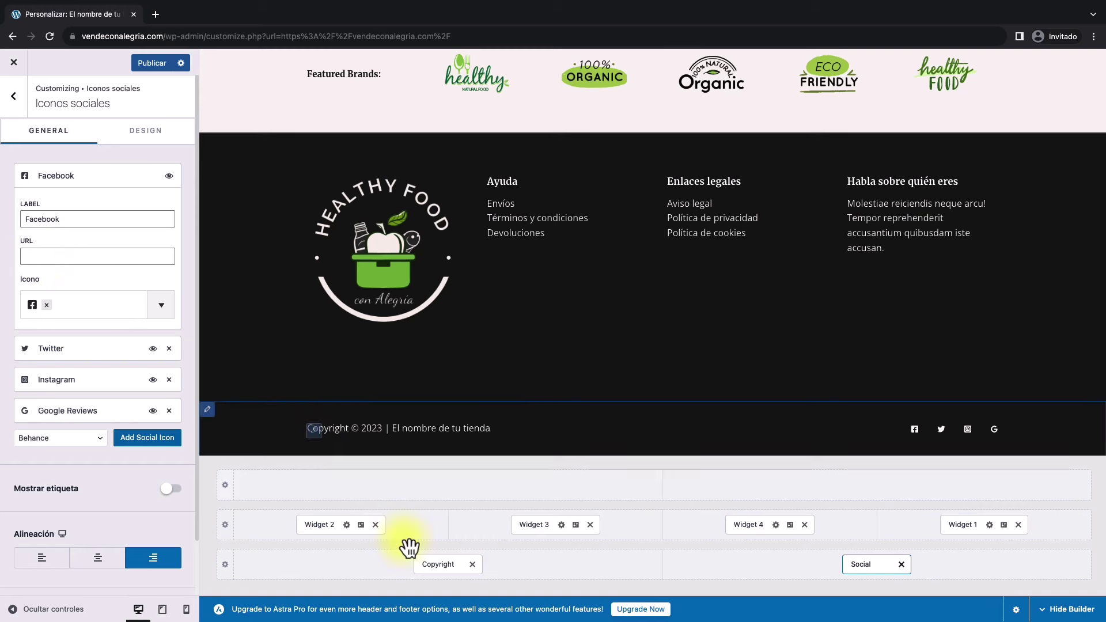
click(439, 567)
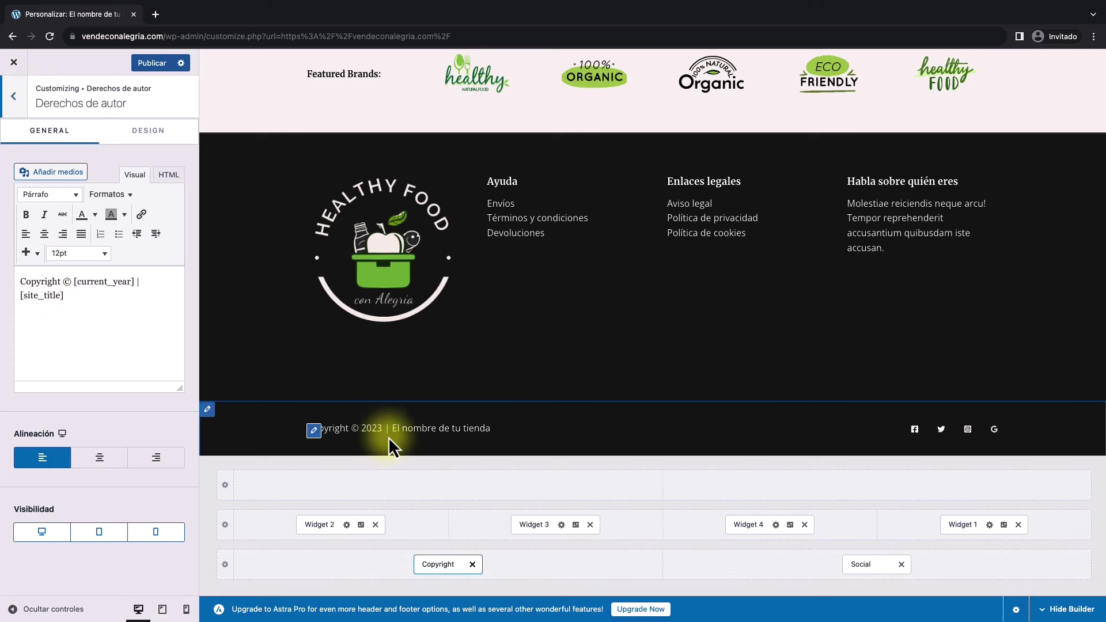
click(150, 63)
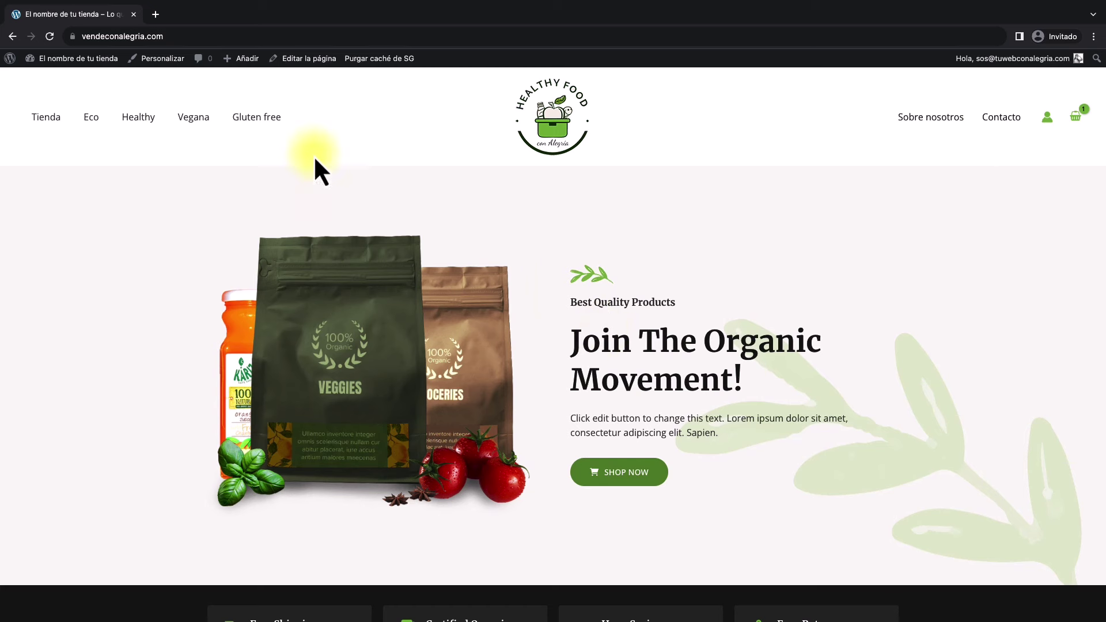
- Open the store's Home page in the editor from the admin bar's Editar la página link
click(305, 60)
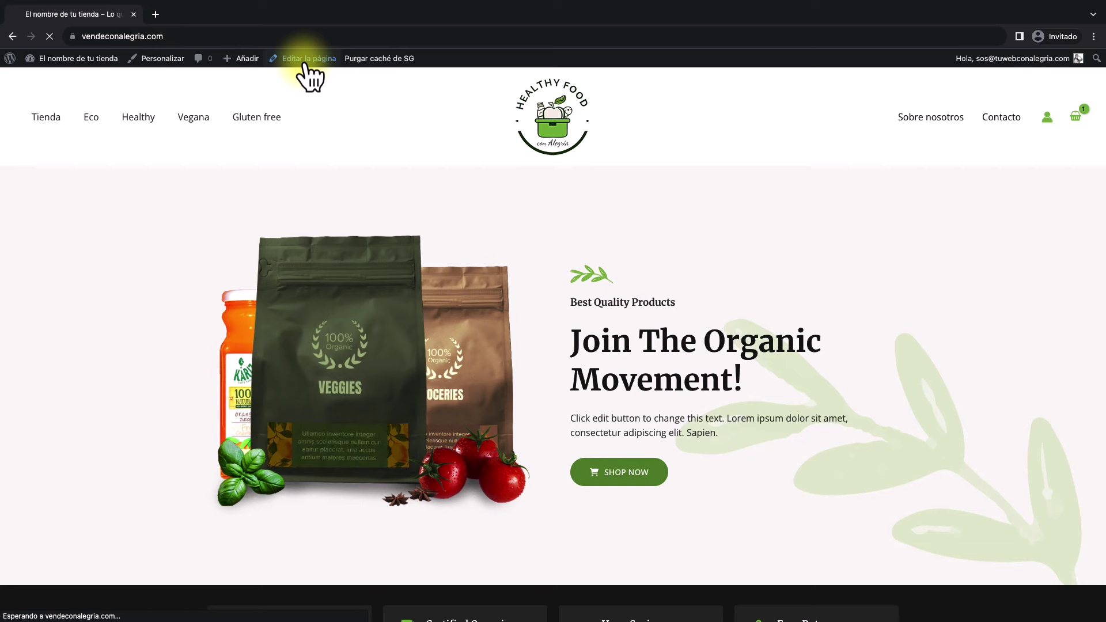
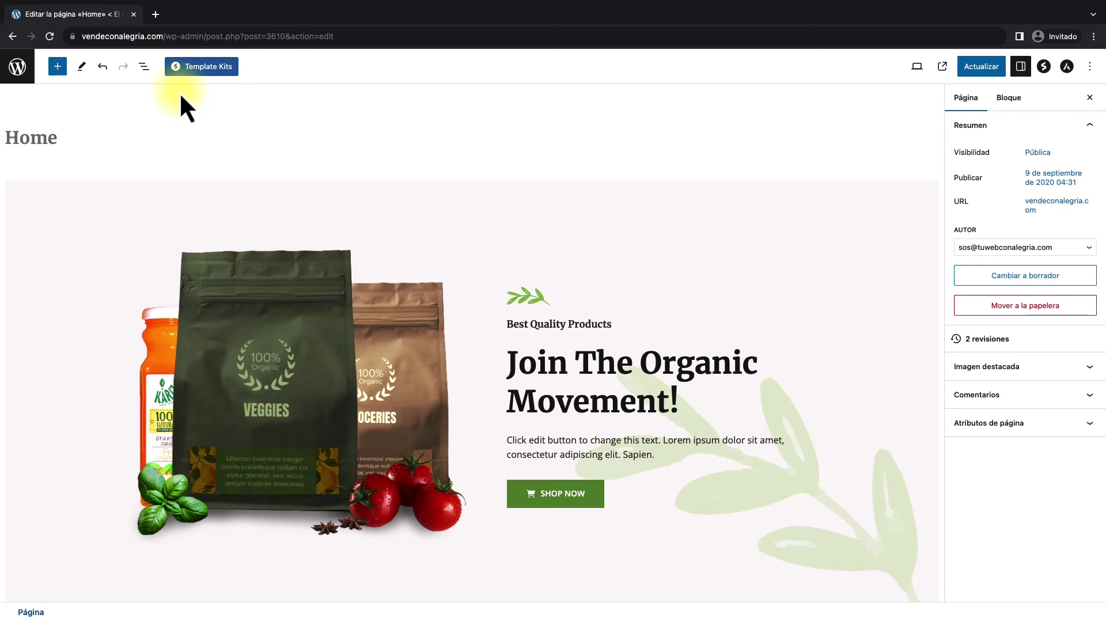
- In List View, select the outer hero Contenedor and show its Bloque settings and style options
click(144, 67)
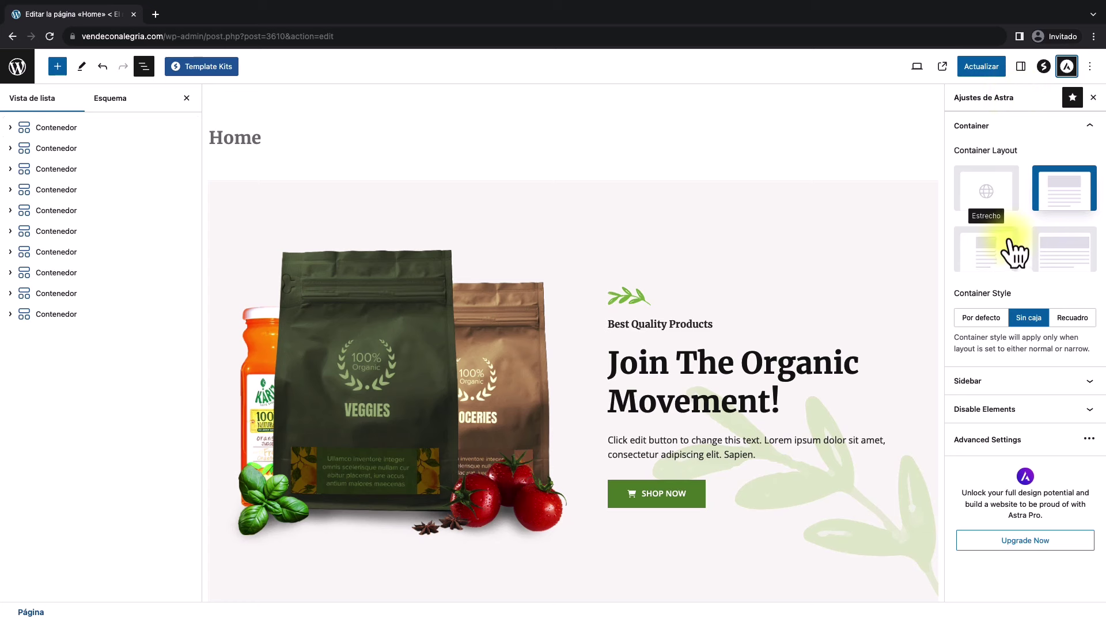
click(66, 128)
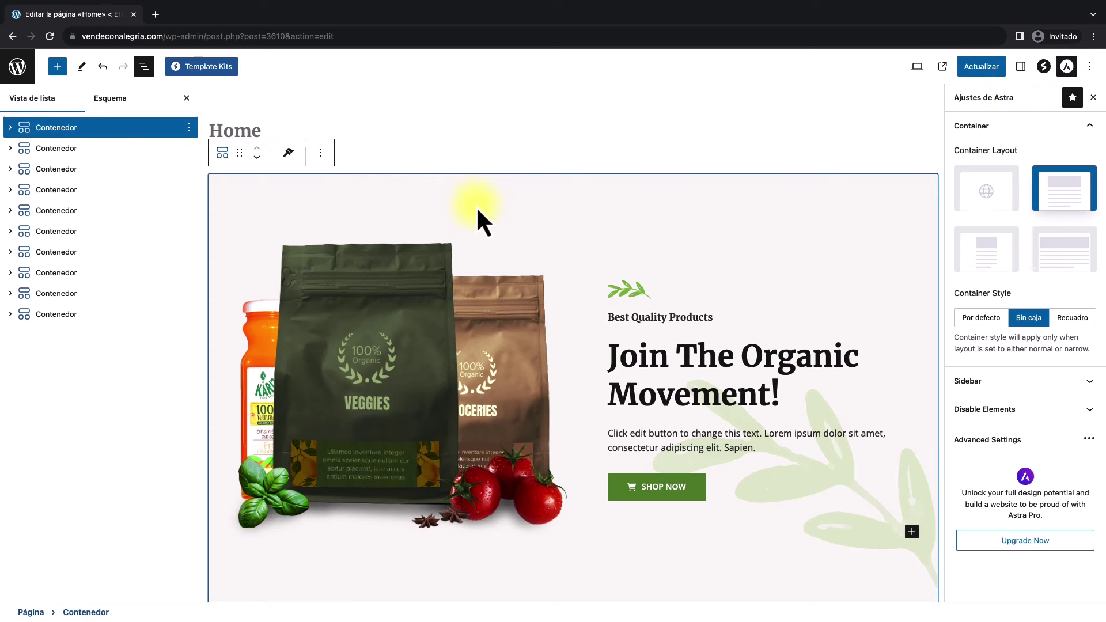
click(10, 128)
click(70, 148)
click(74, 168)
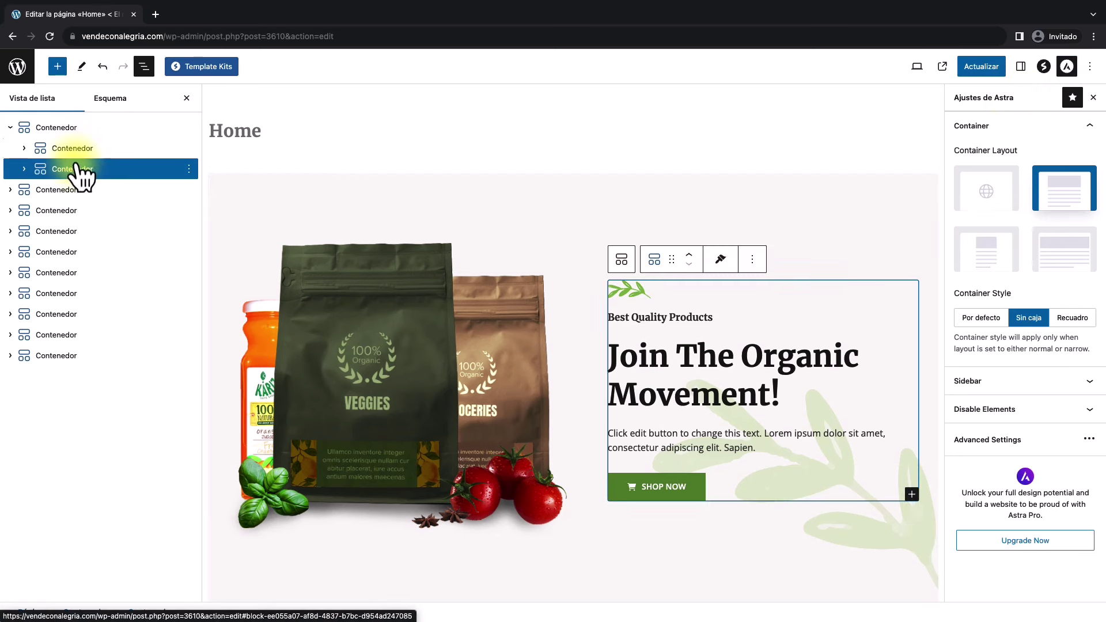
click(66, 128)
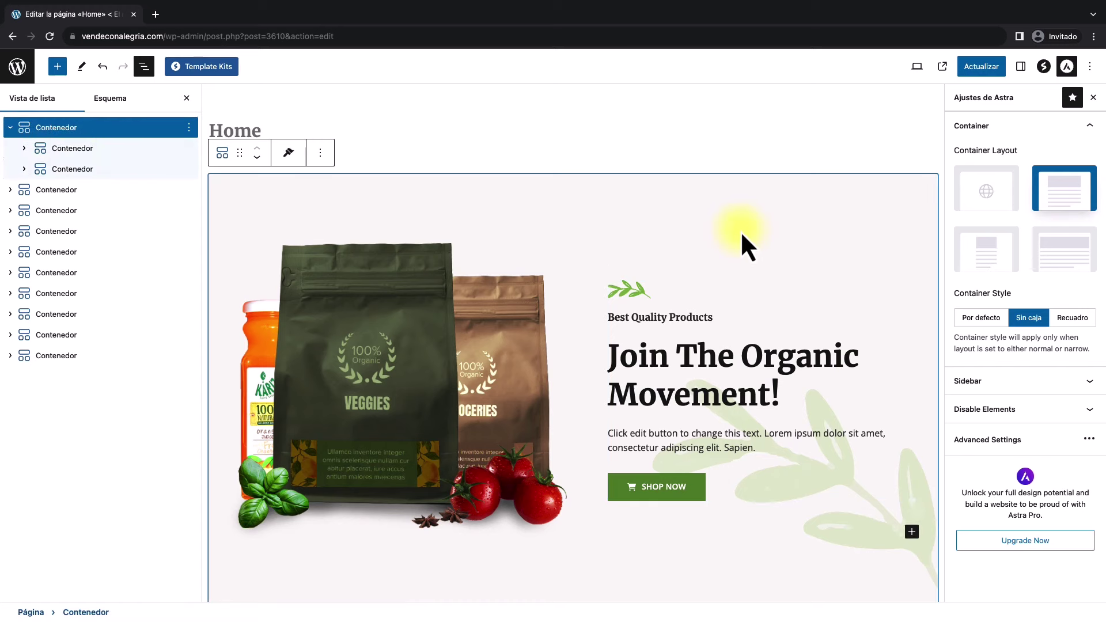
click(1043, 66)
click(1021, 67)
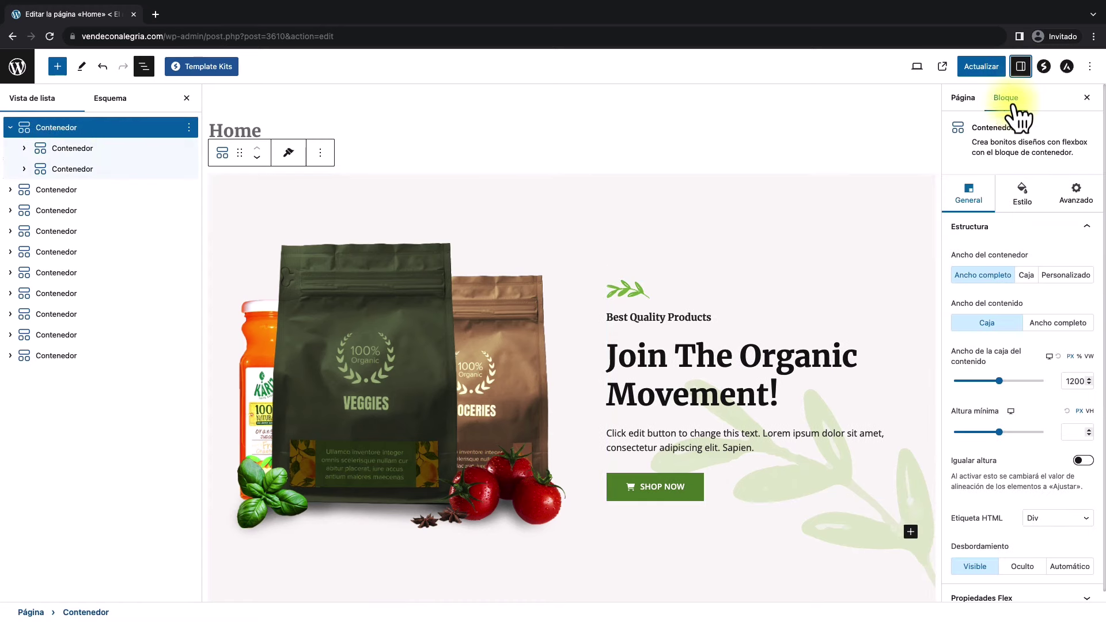
click(1023, 199)
- Set portada-scaled.jpg as the hero background and delete the product-bags Imagen block
click(1016, 365)
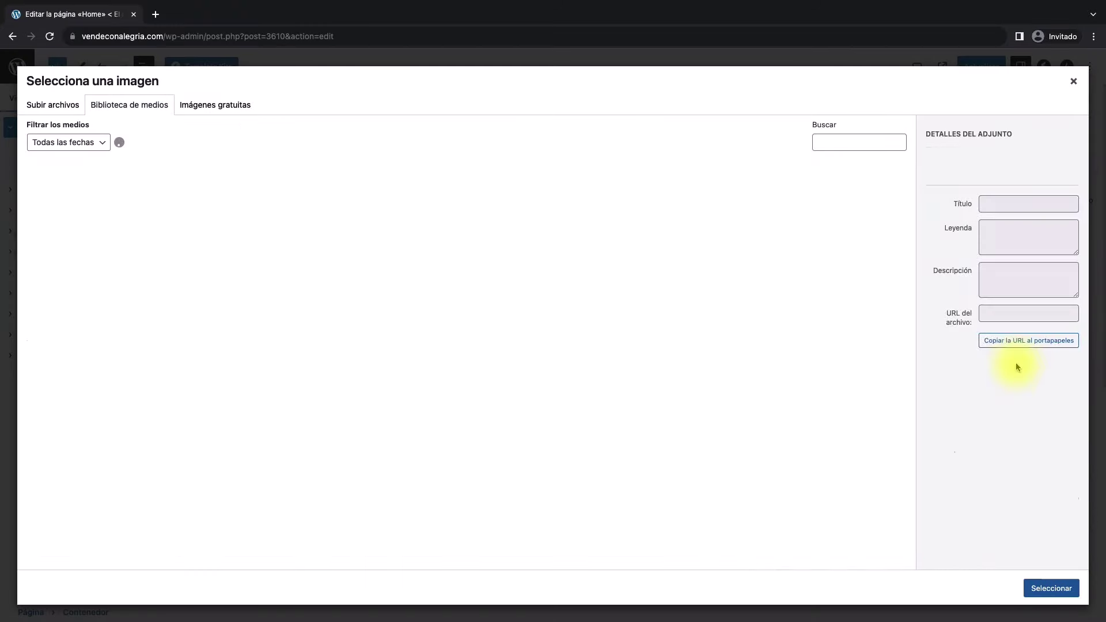
click(1054, 588)
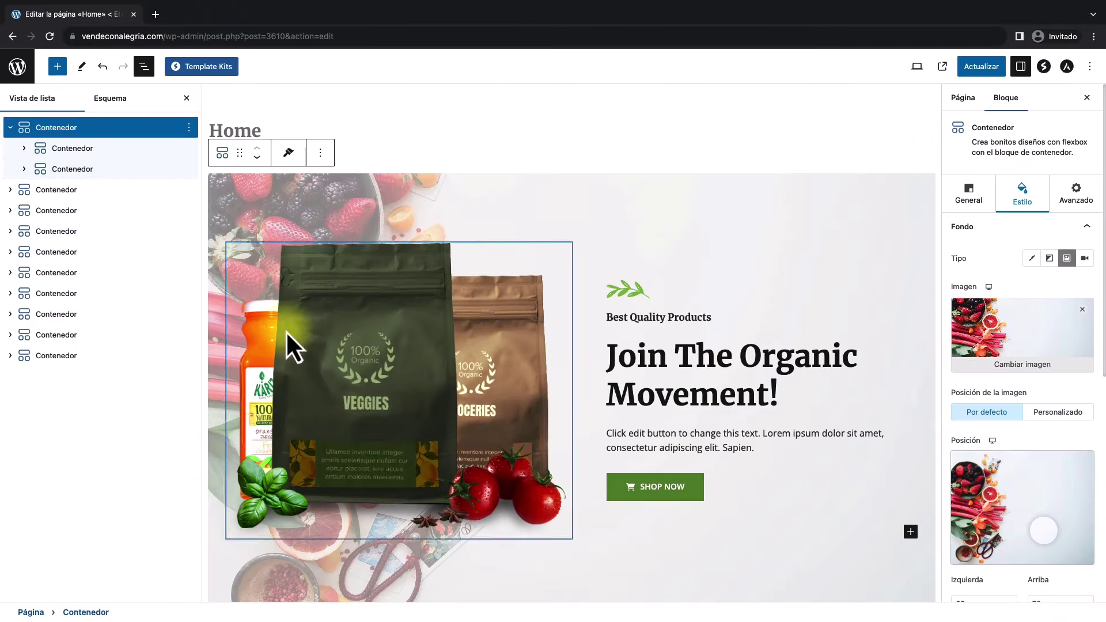
click(92, 148)
click(24, 148)
click(188, 170)
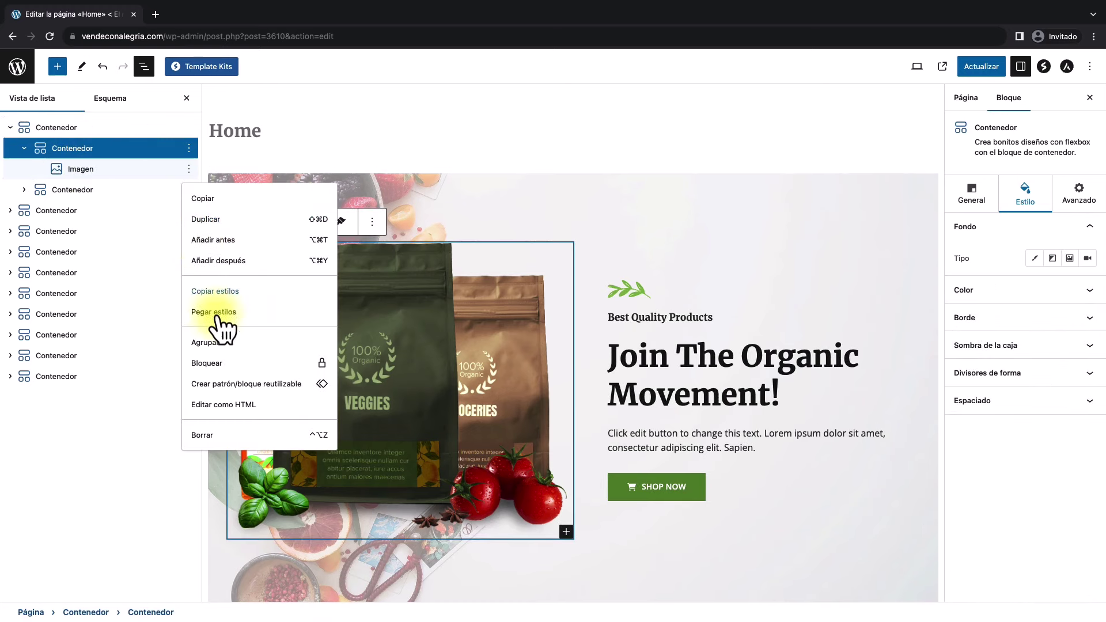
click(203, 435)
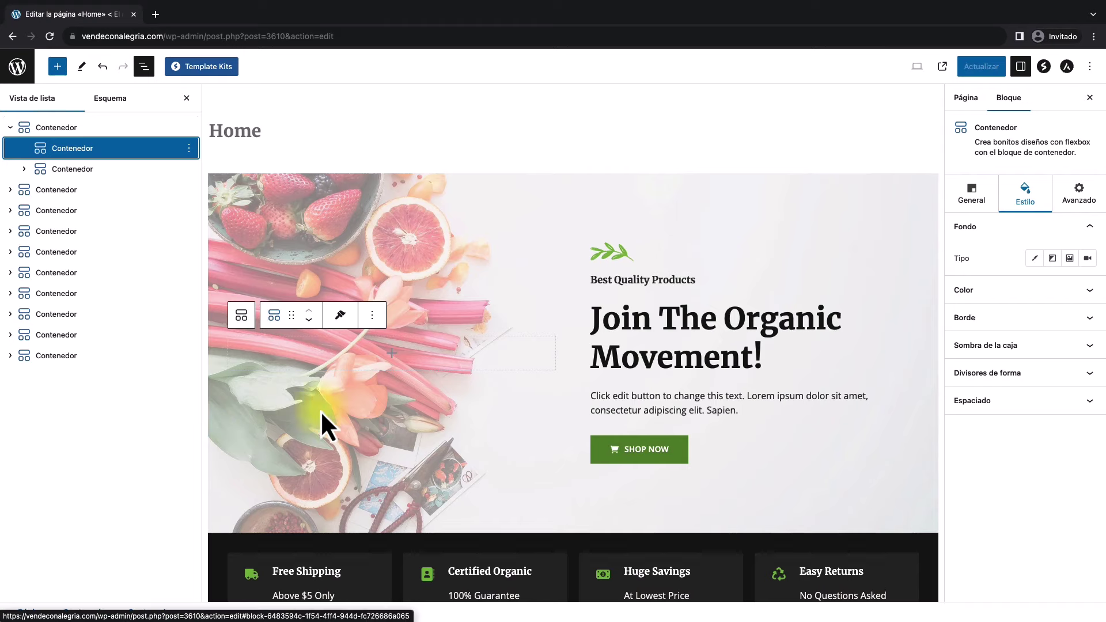
- Move the background focal point to 30% left / 50% top and set overlay opacity to 0
click(291, 210)
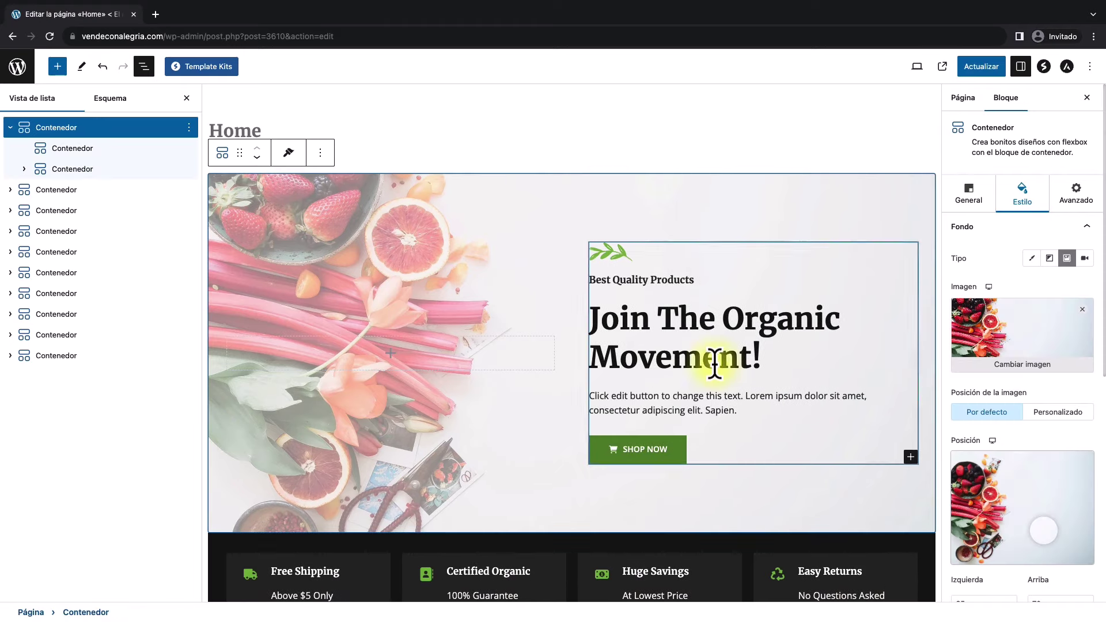
click(933, 398)
click(679, 234)
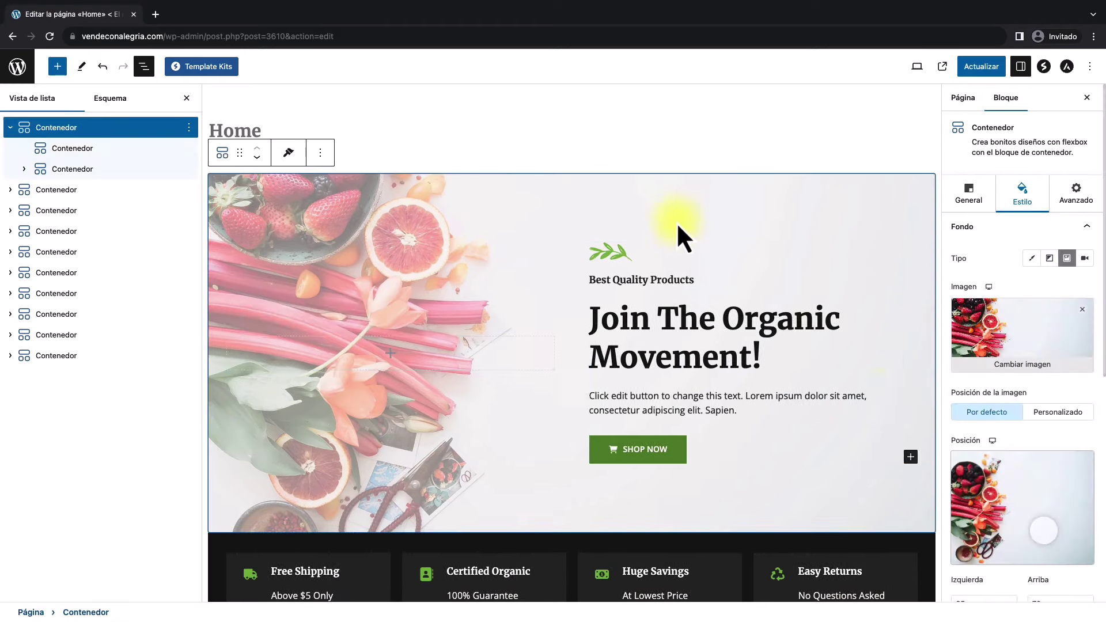
drag(1045, 533, 1008, 517)
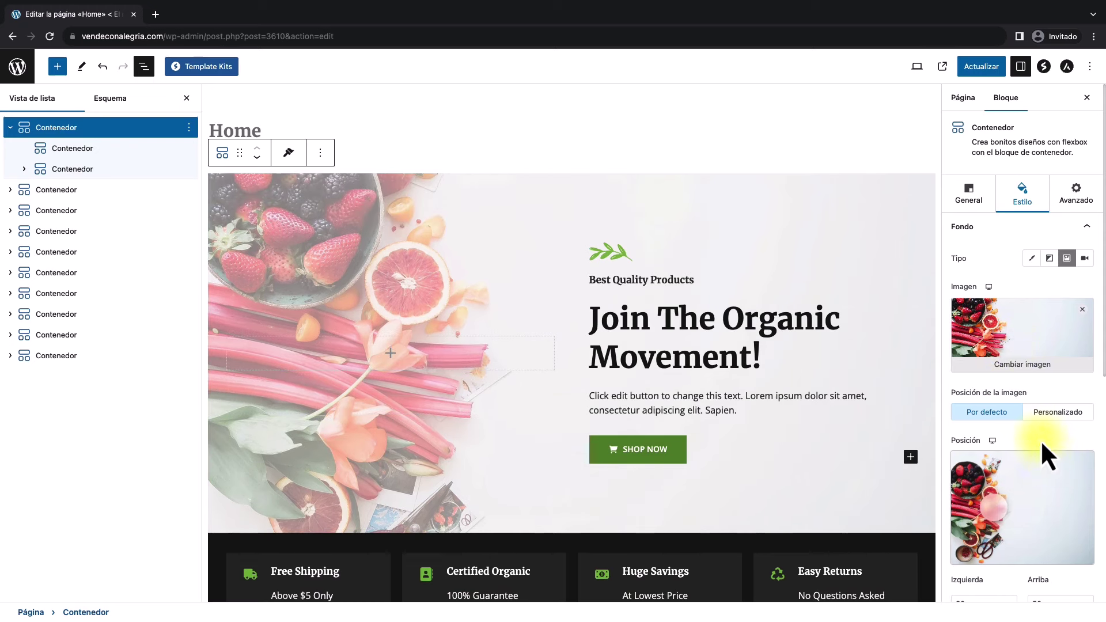
scroll(1046, 455, down, 7)
drag(1044, 444, 955, 447)
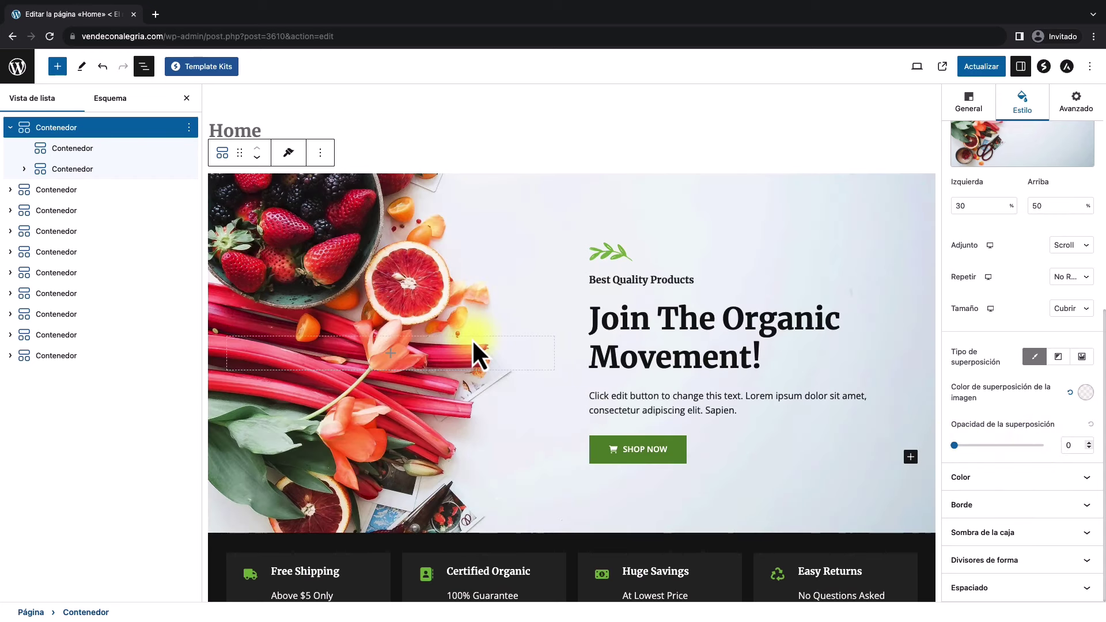
- Replace the hero tagline 'Best Quality Products' with 'Los productos más frescos'
click(604, 281)
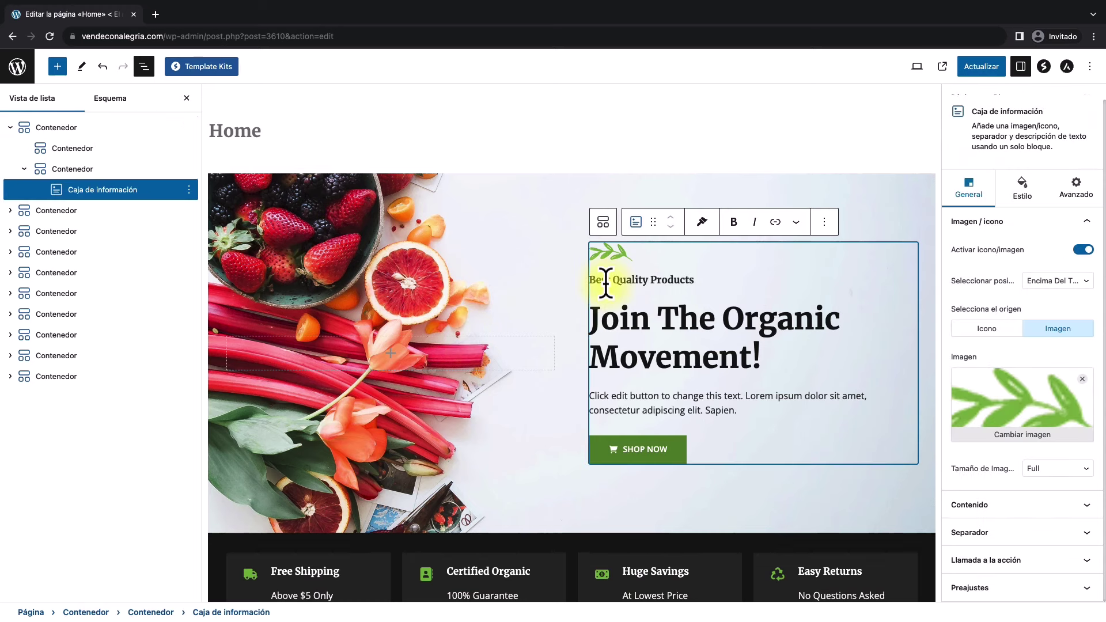
drag(691, 281, 593, 280)
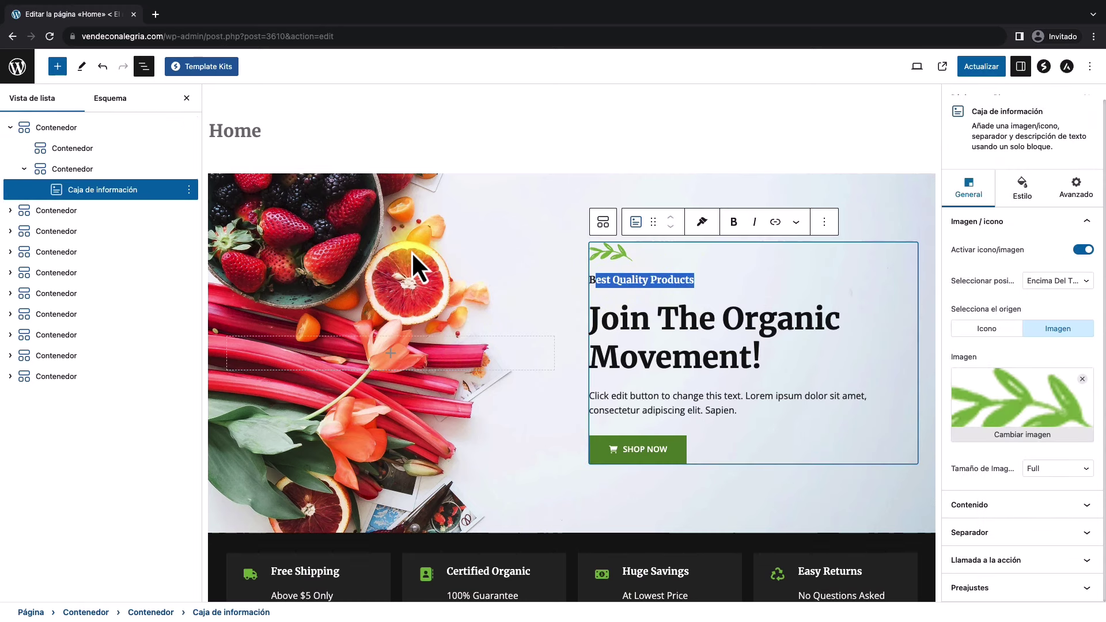
key(BackSpace)
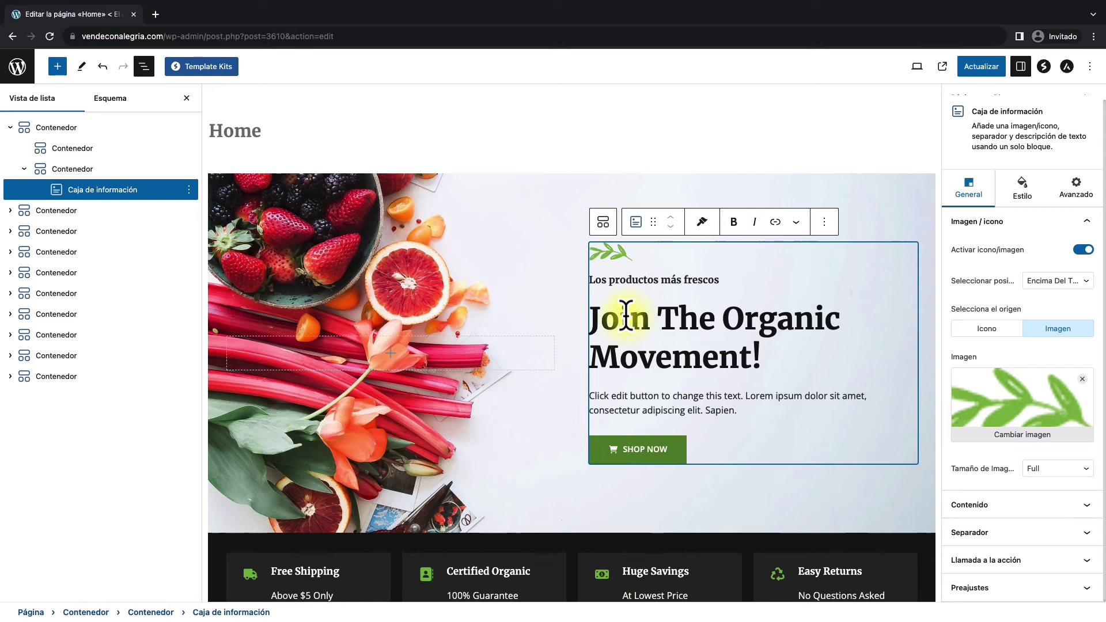
drag(758, 359, 598, 319)
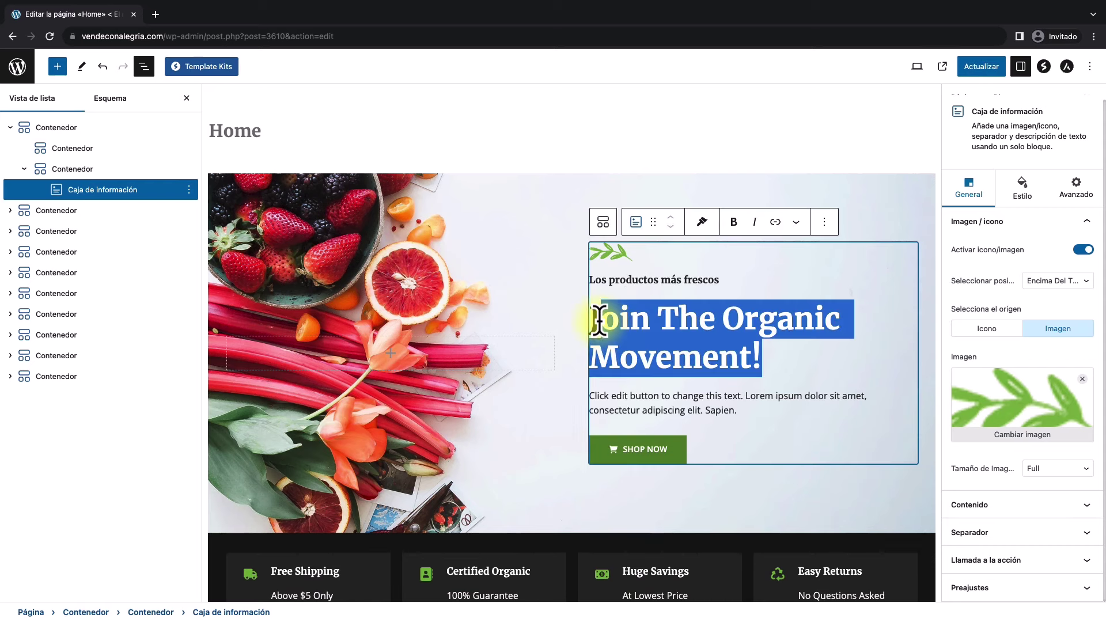
- Change the hero button label from 'SHOP NOW' to 'COMPRA AHORA'
click(1042, 228)
click(1011, 268)
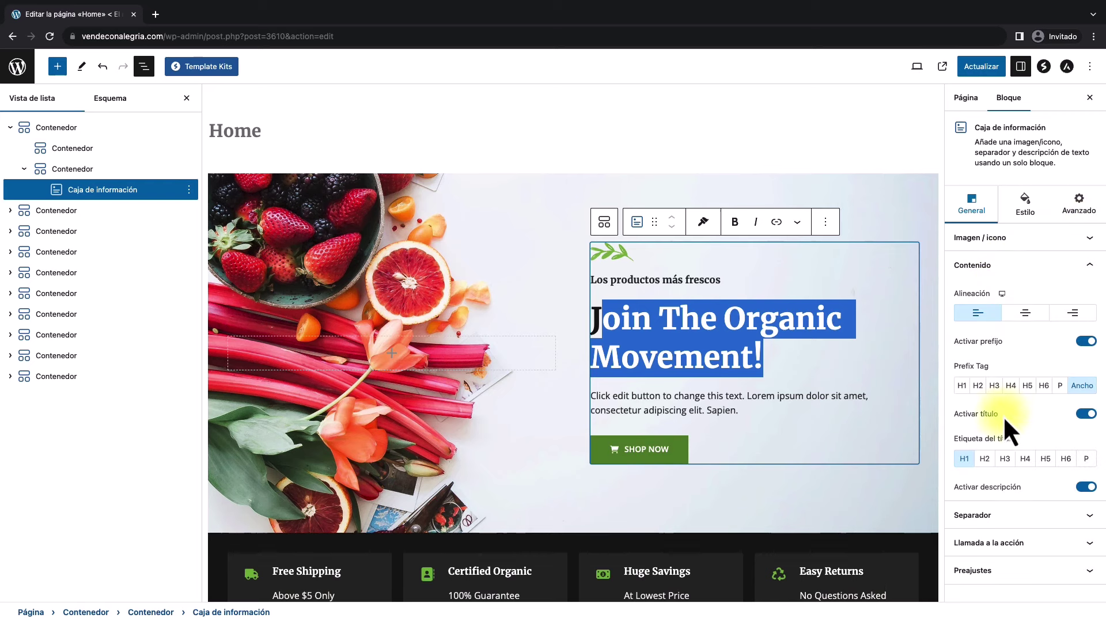
click(999, 544)
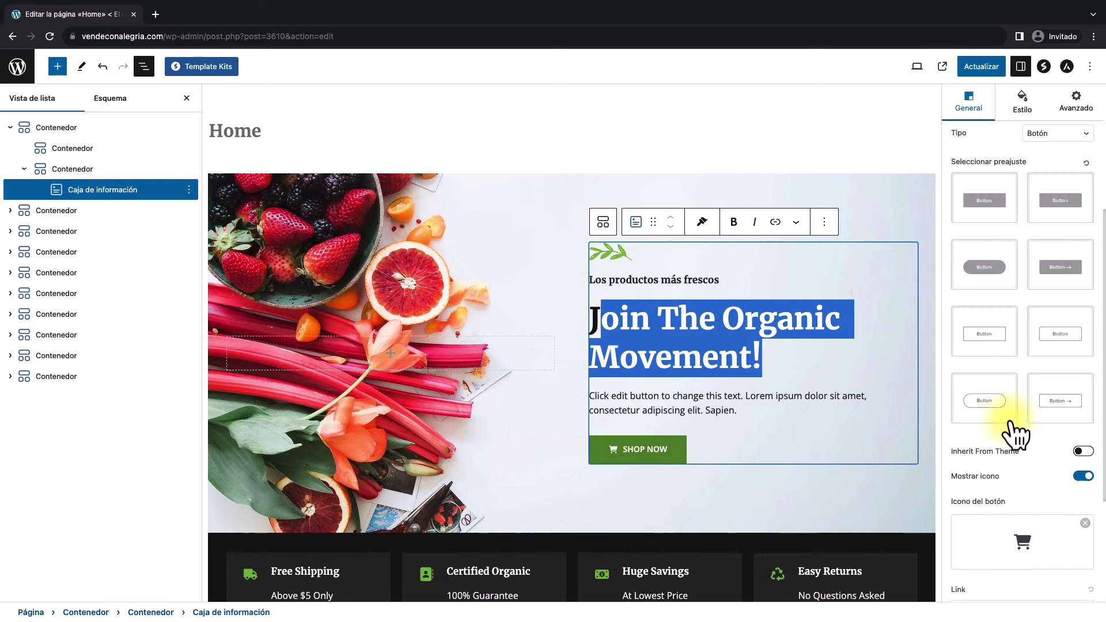
click(645, 455)
key(ctrl+a)
text(S)
key(BackSpace)
text(COMPRA AHORA)
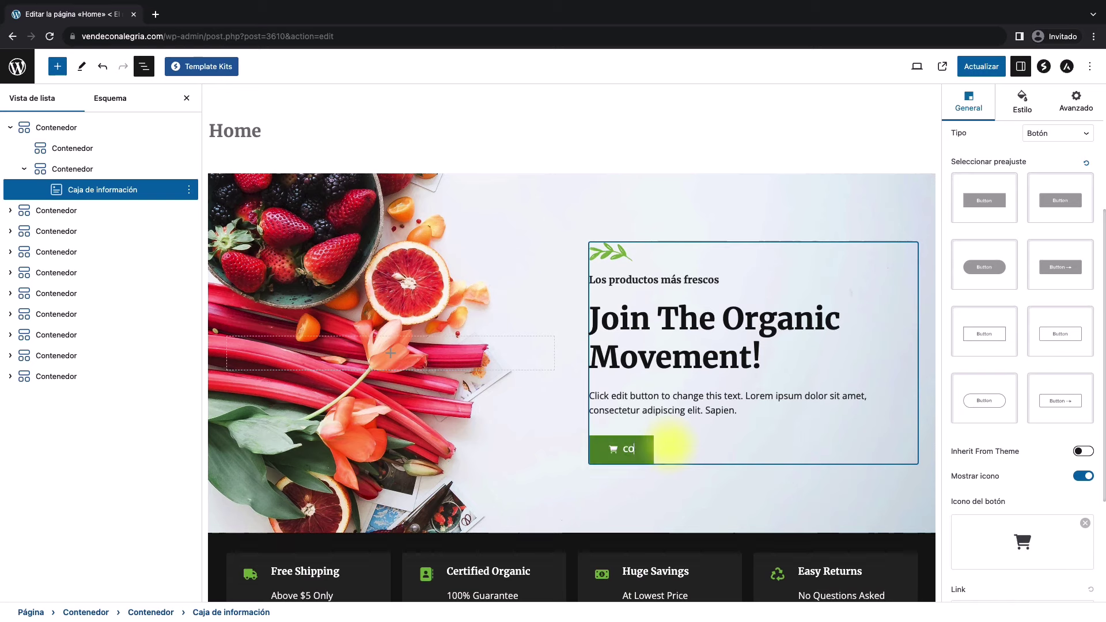
click(673, 509)
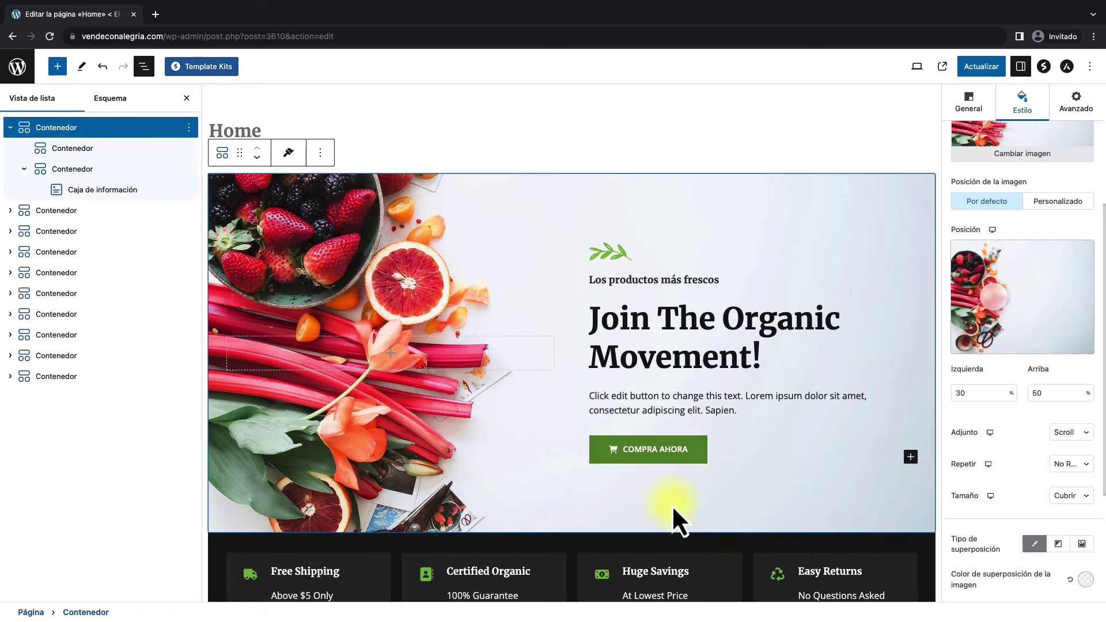
- Retitle the Free Shipping box 'ENvíos gratits' with subtitle 'Desde 100€ de compra'
click(16, 212)
click(10, 210)
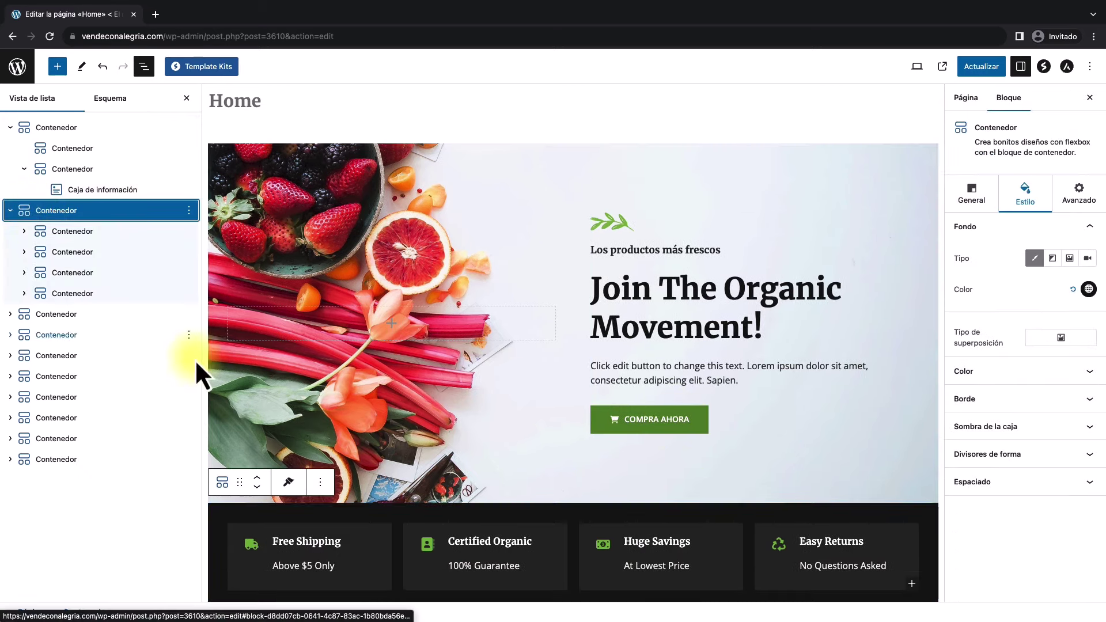
click(72, 233)
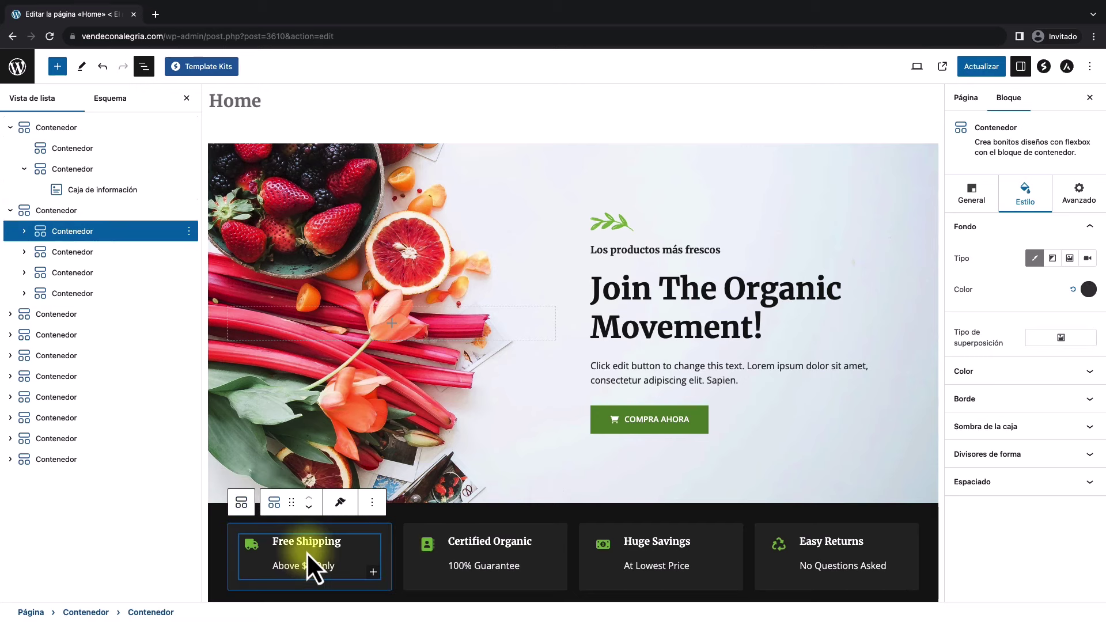
click(278, 543)
drag(279, 543, 346, 543)
text(EN)
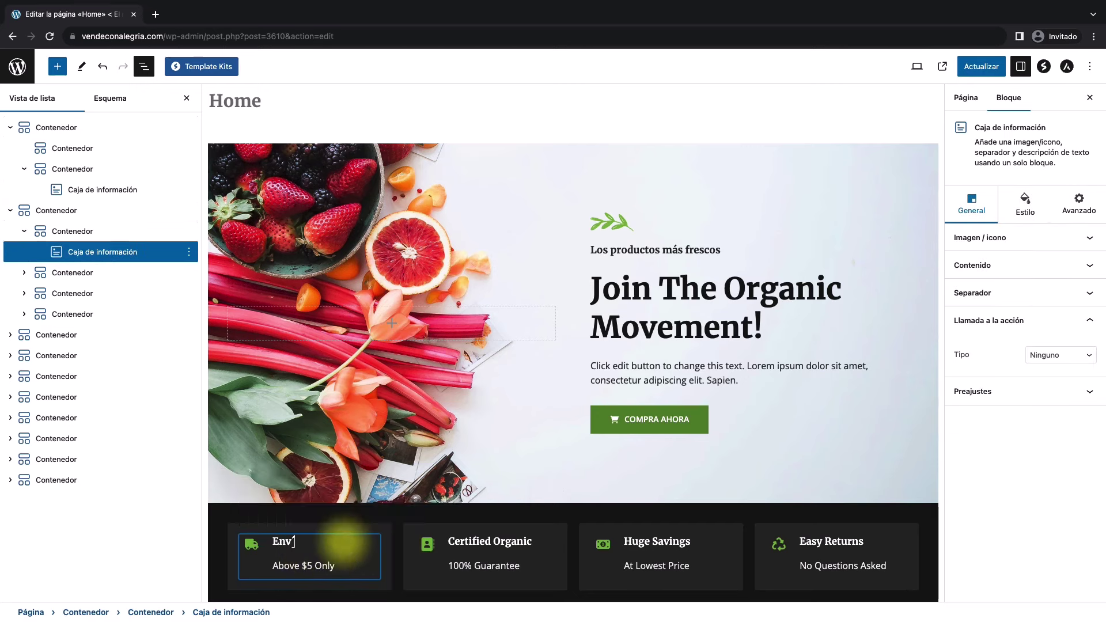
text(víos gratits)
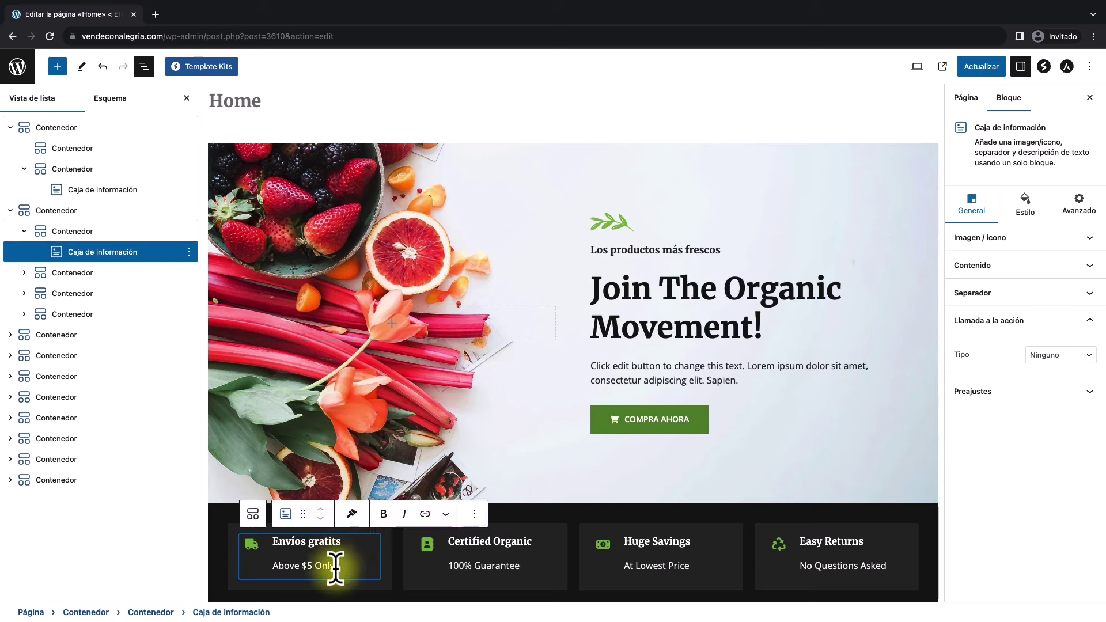
drag(335, 564, 272, 565)
text(Desde 100€ de co)
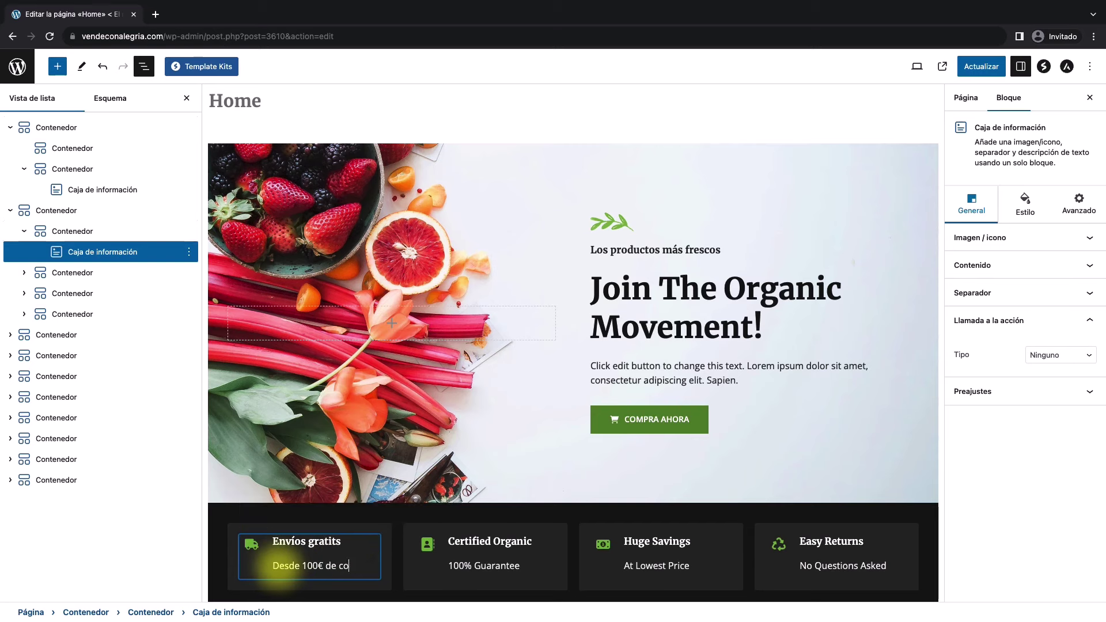
text(mpra)
click(937, 502)
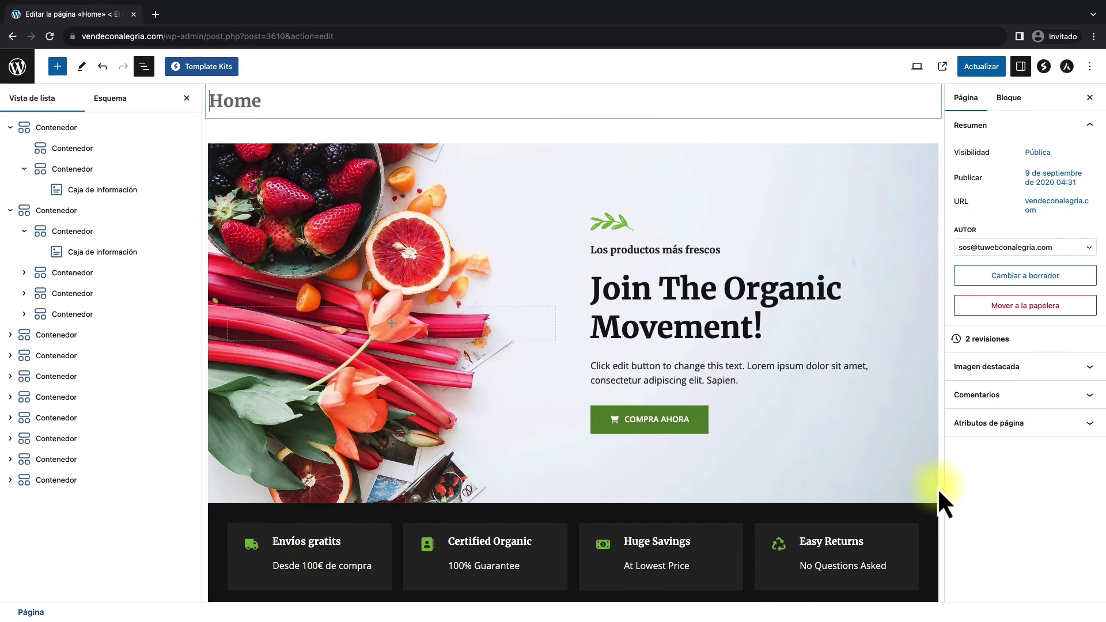
- Rename the Best Selling Products heading to 'Lo más vendido' and save the page
click(46, 335)
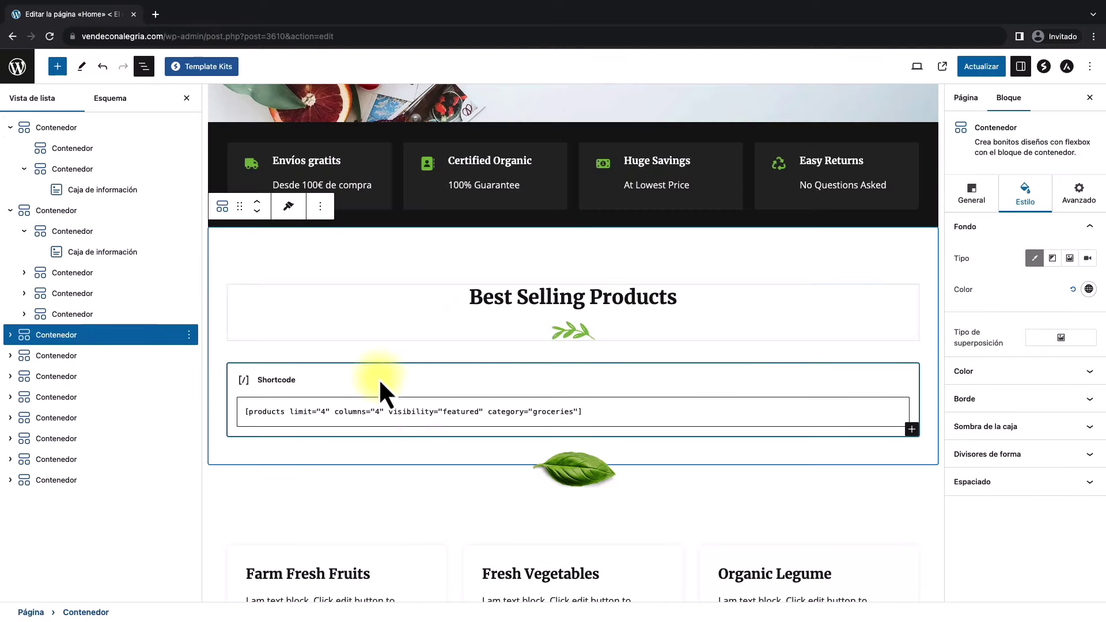
click(469, 296)
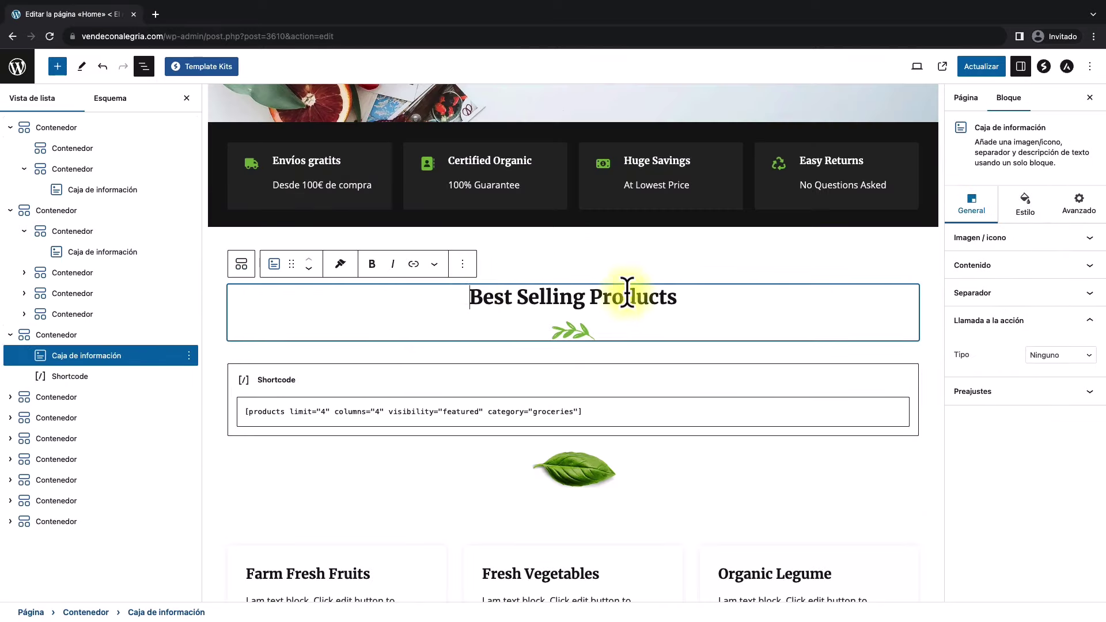
drag(683, 296, 467, 299)
text(Lo más vendi)
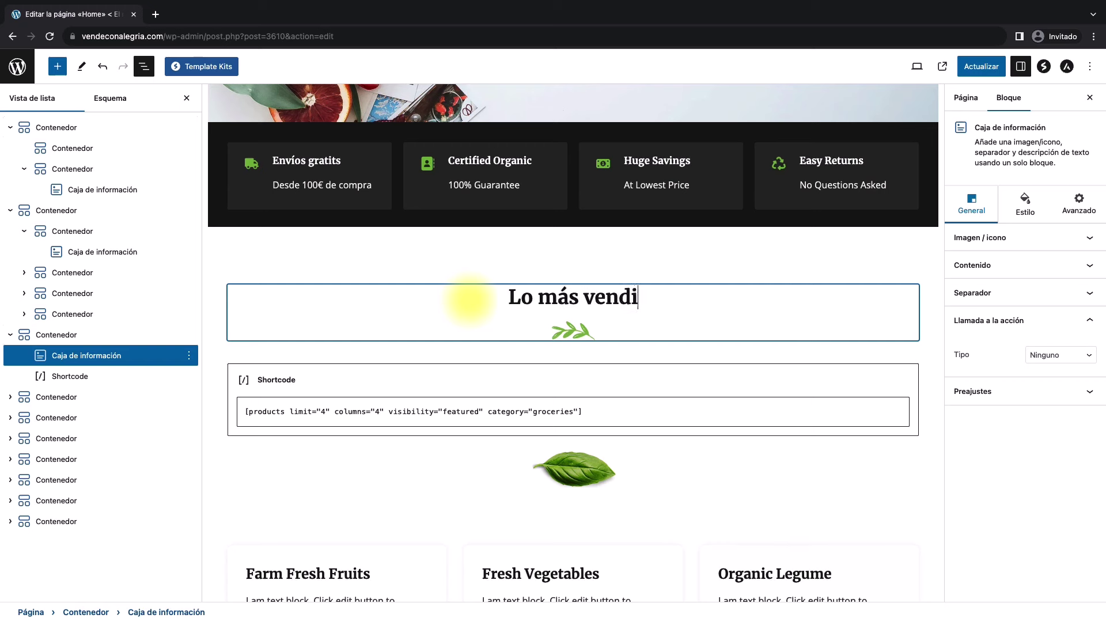
text(do)
click(263, 398)
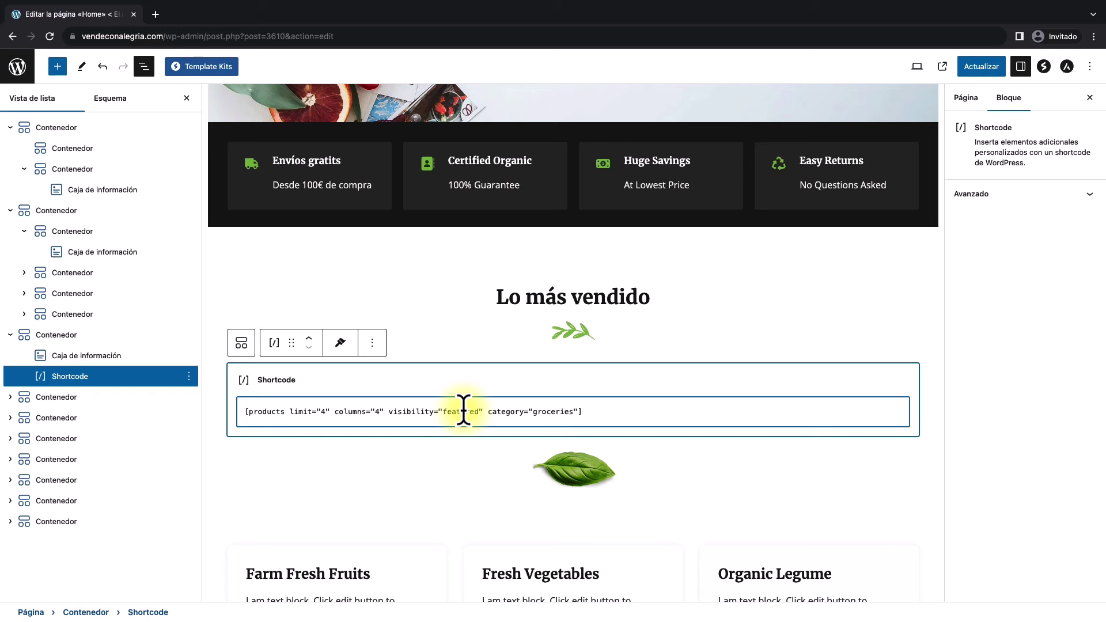
click(981, 67)
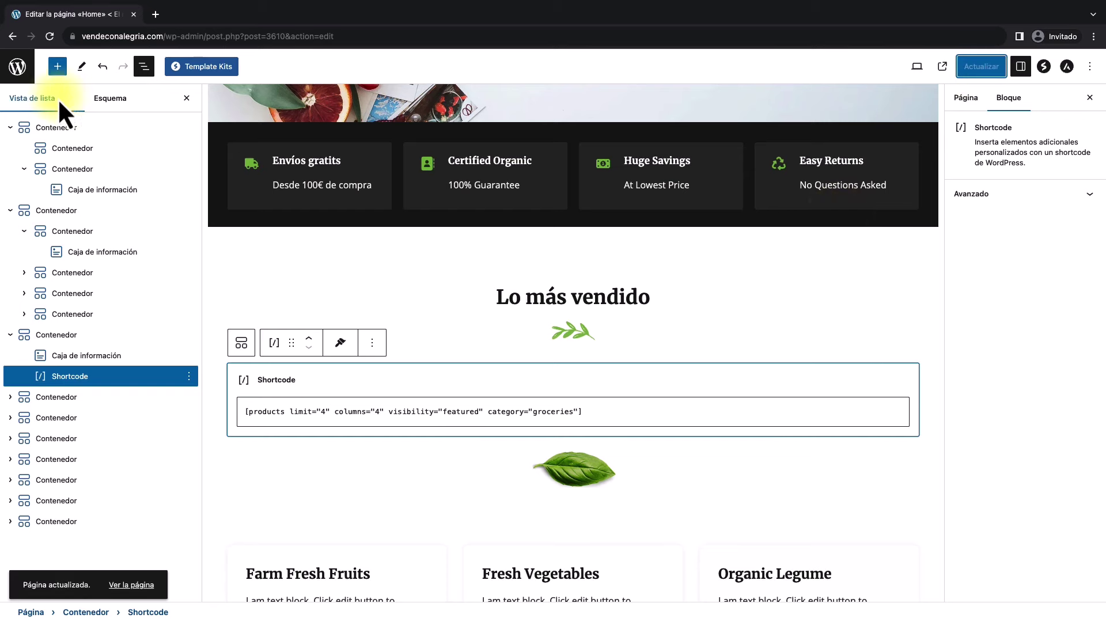
- In a new admin tab, star 'Miel de los bosques de León' as a featured product
right_click(18, 66)
click(64, 73)
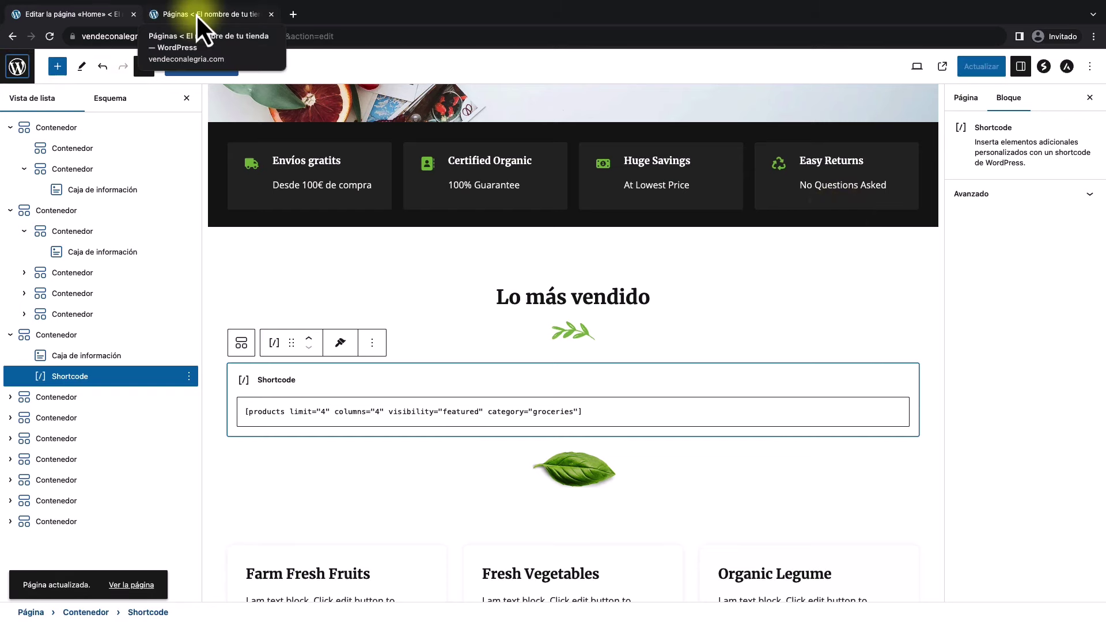
click(196, 14)
click(51, 301)
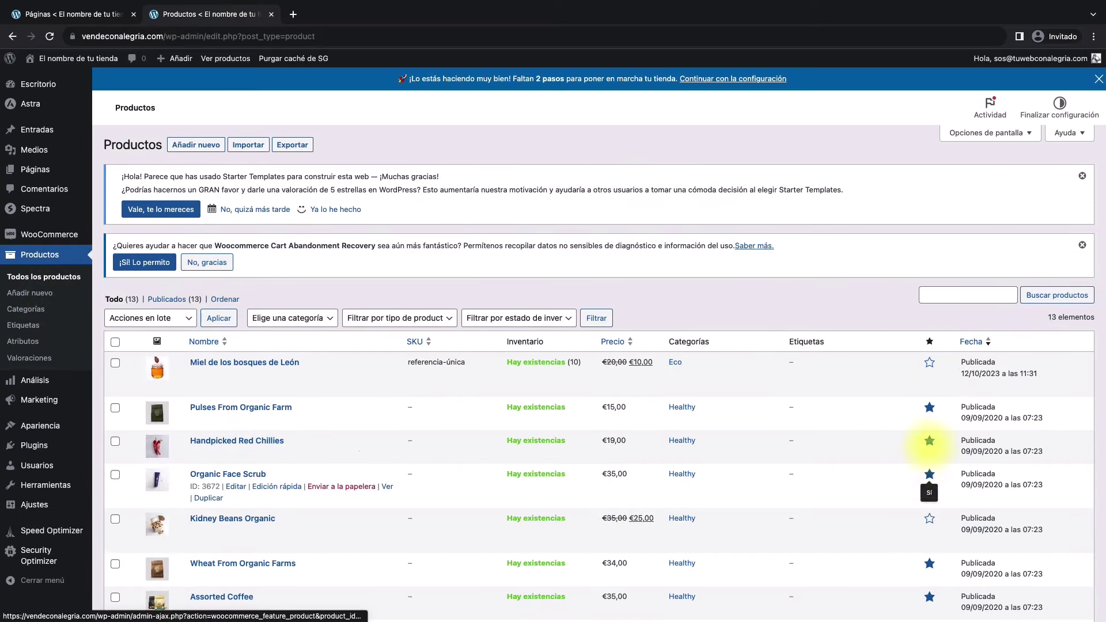
click(929, 362)
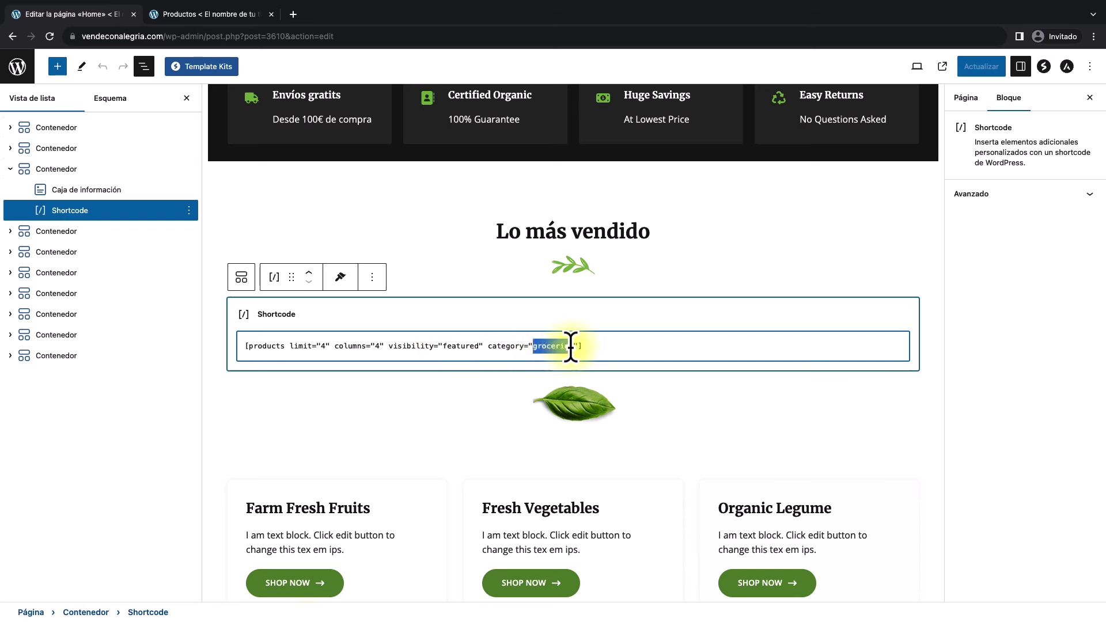
- Change the shortcode's category from groceries to eco and save the page
drag(574, 345, 537, 347)
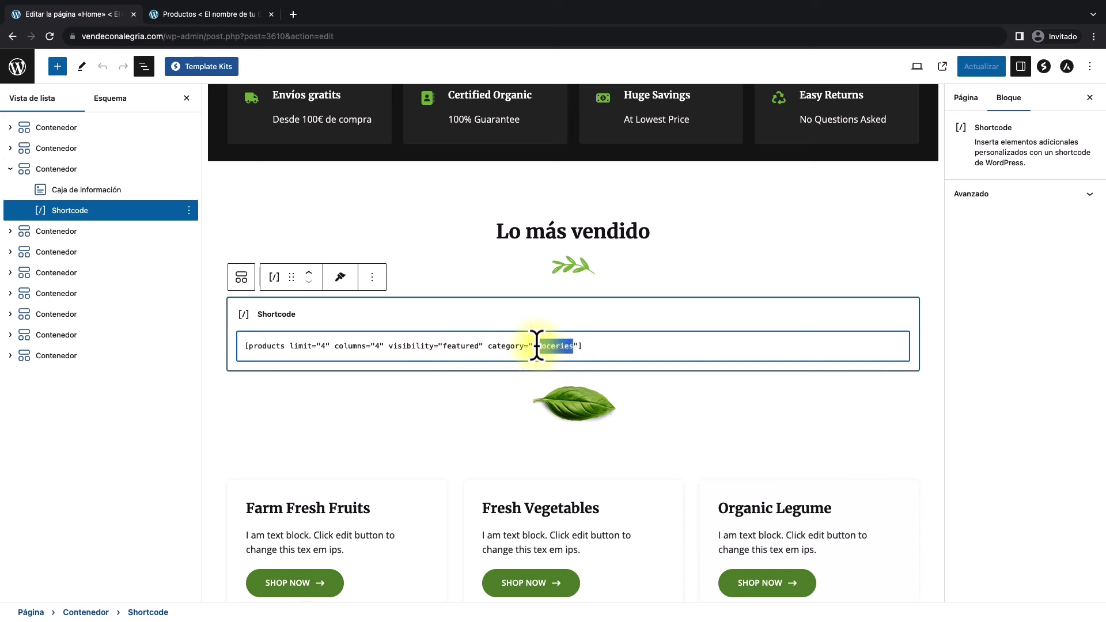
text(eco)
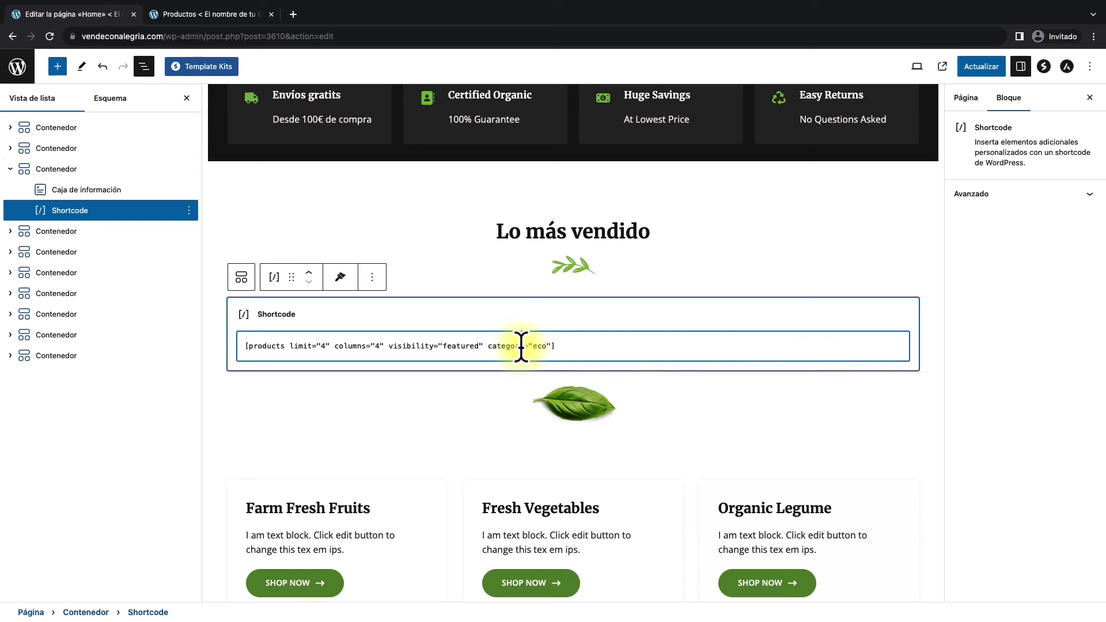
click(965, 66)
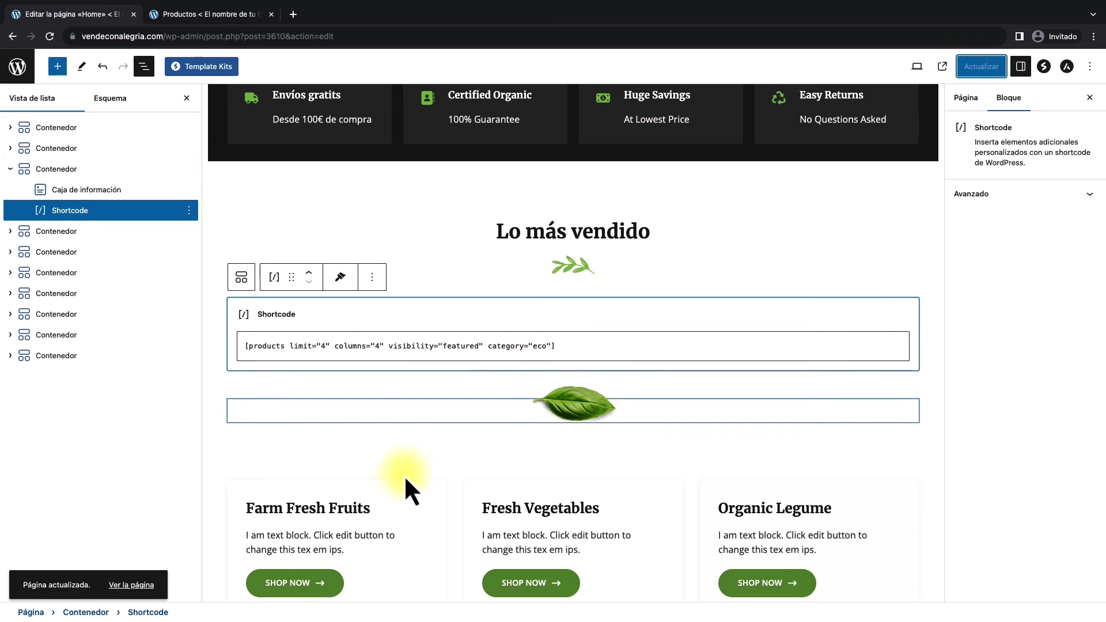
- Select the category cards container and the Farm Fresh Fruits card content
click(423, 406)
scroll(403, 380, down, 3)
click(389, 360)
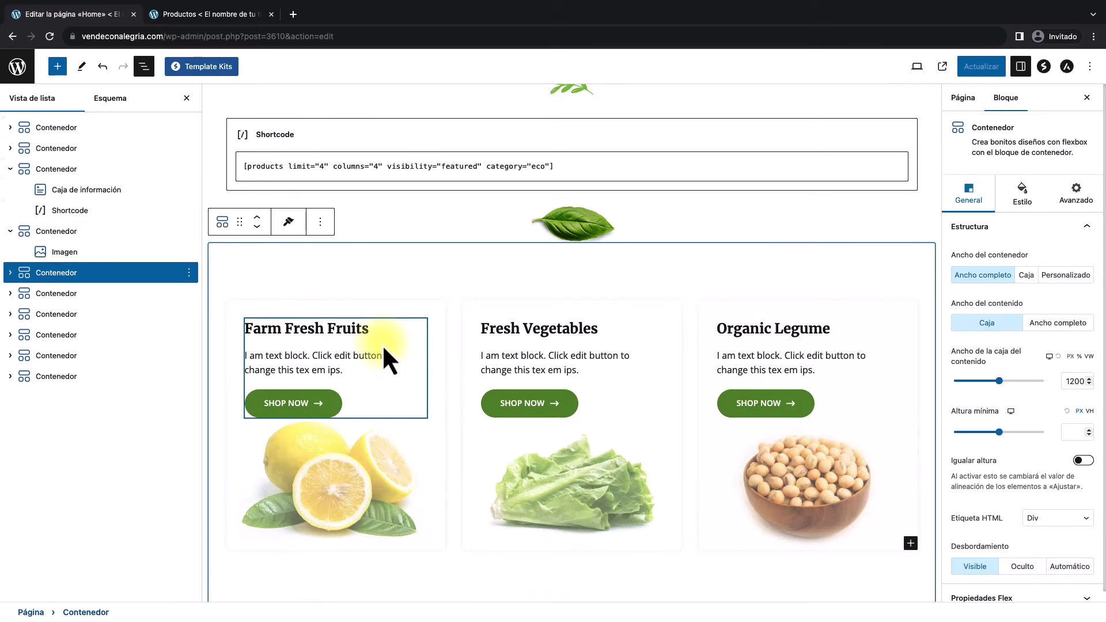
click(333, 361)
- Link the Farm Fresh Fruits SHOP NOW button to the storefront's Eco category URL and save
click(297, 406)
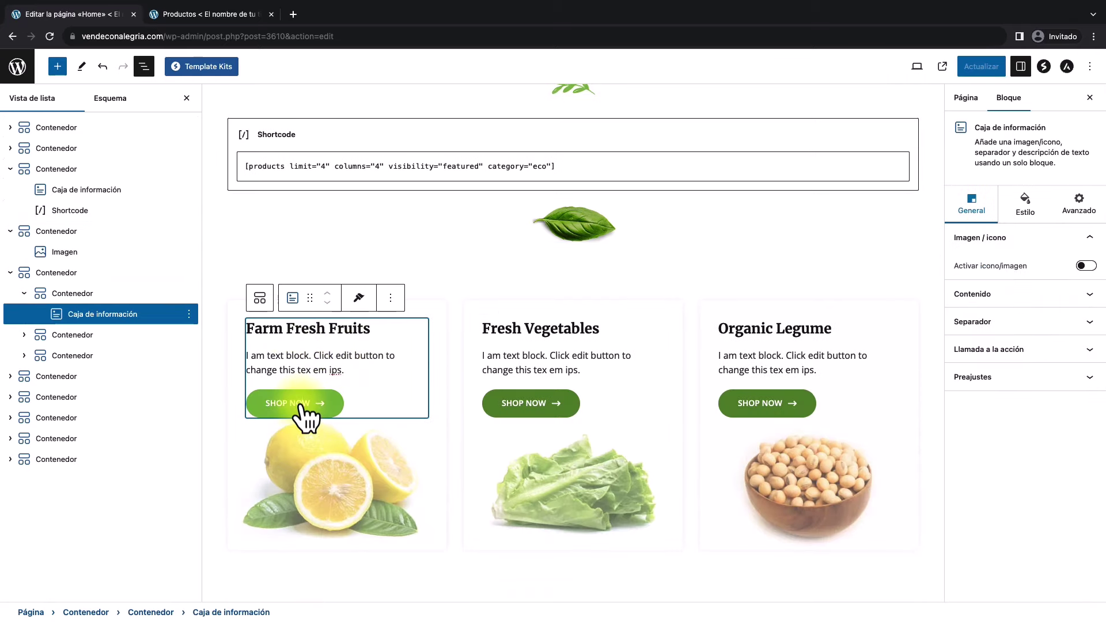
click(1013, 349)
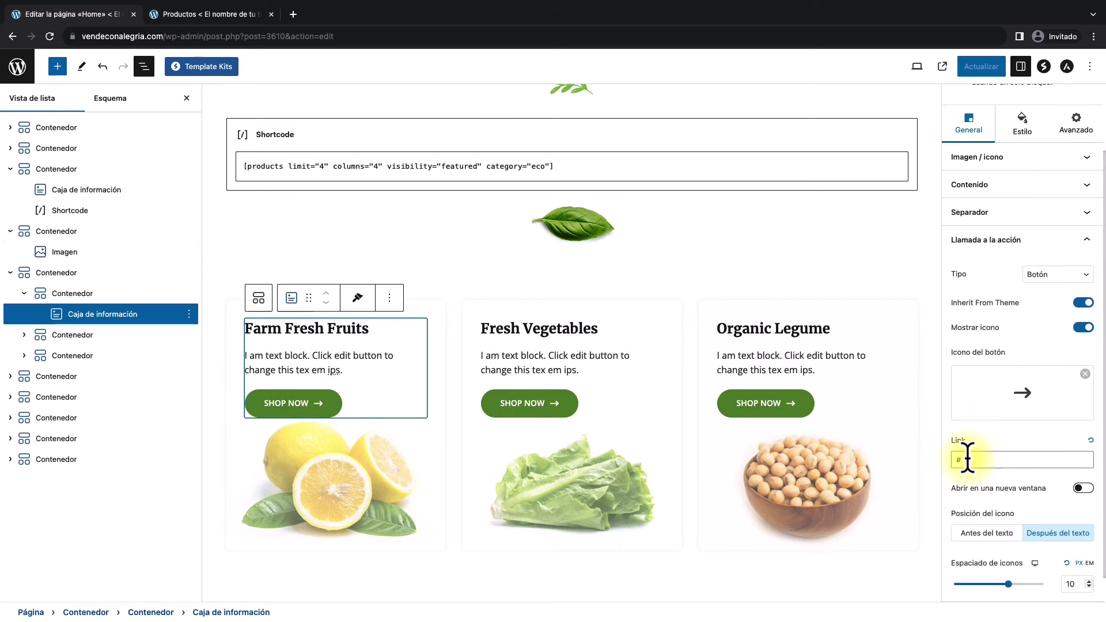
click(226, 16)
click(29, 59)
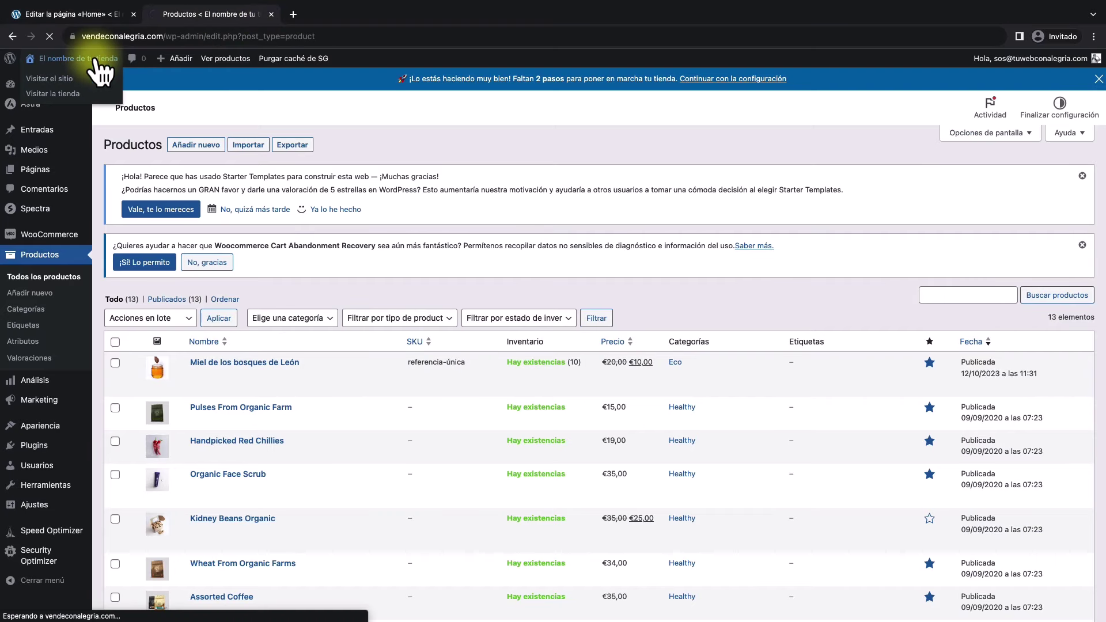
mouse_move(98, 59)
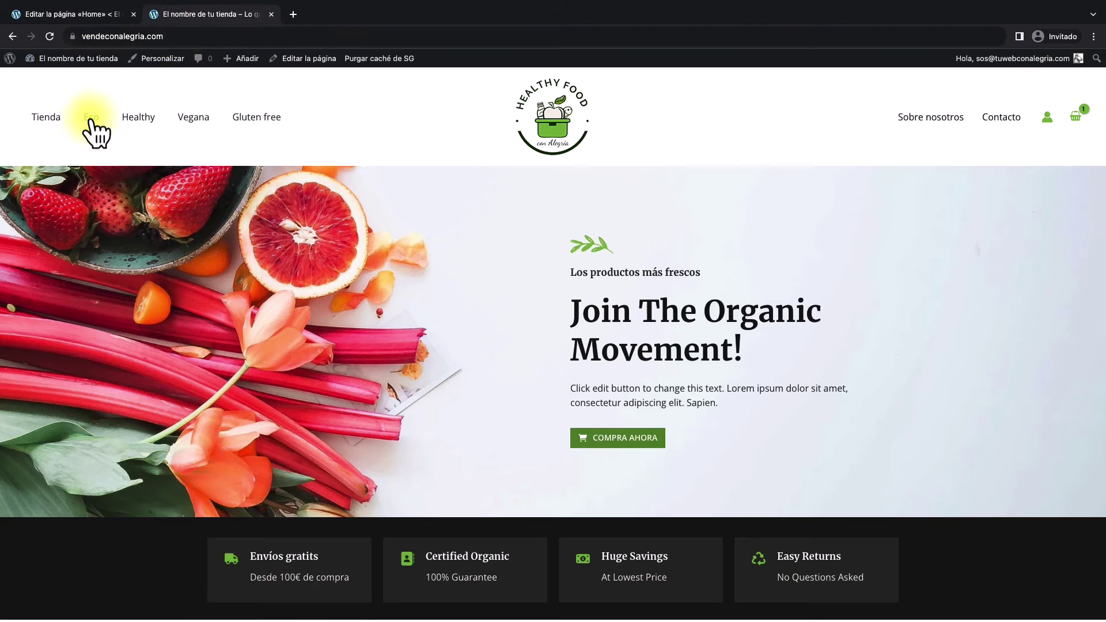
click(91, 118)
click(180, 36)
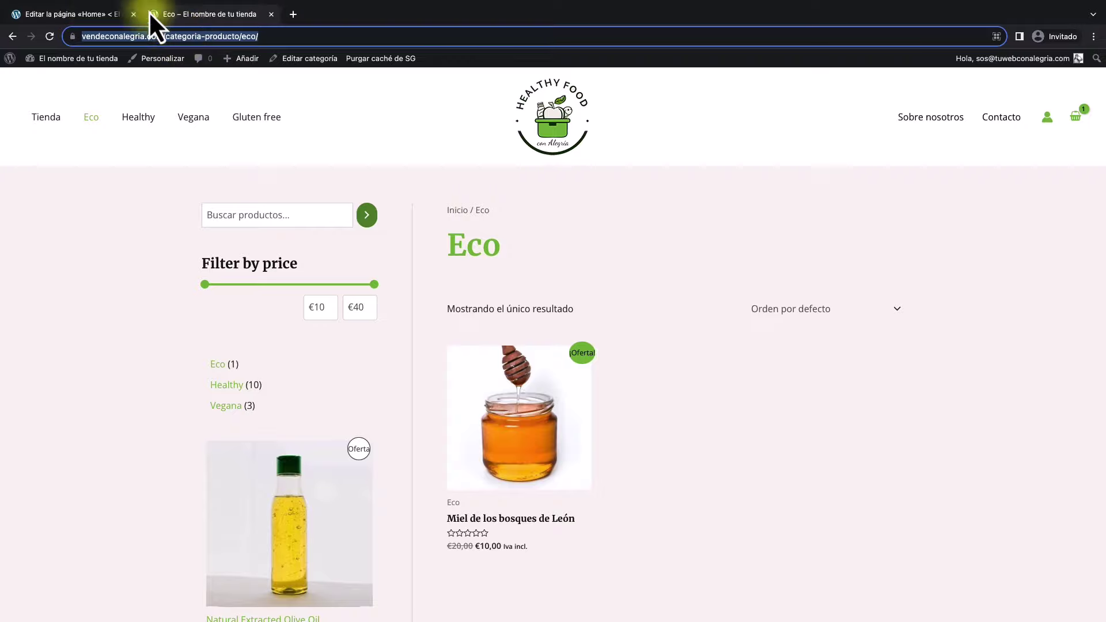
click(109, 13)
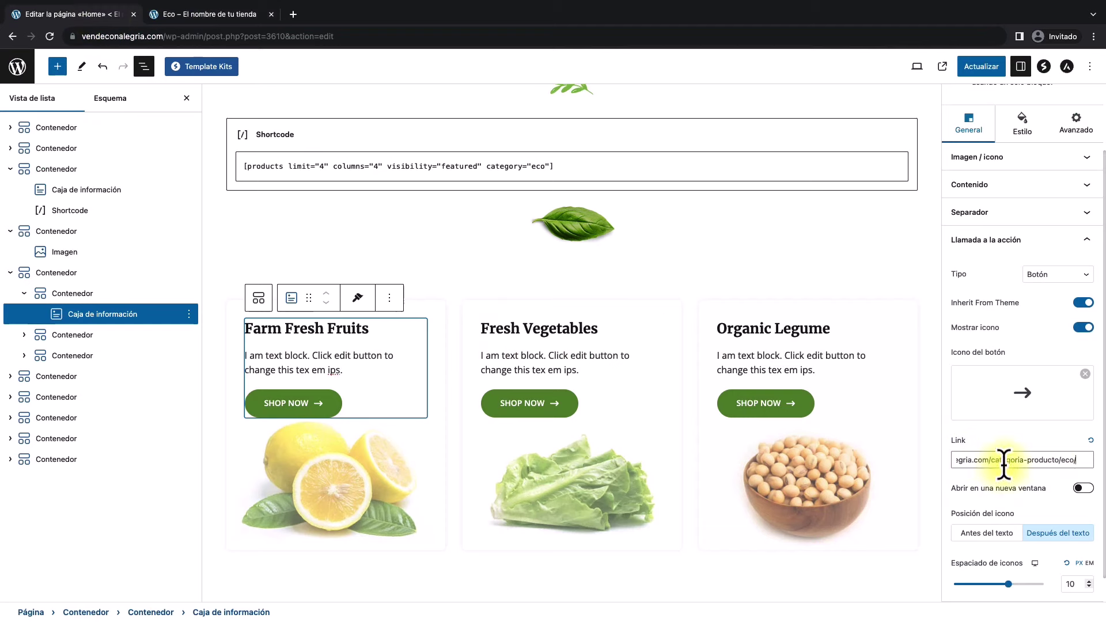
click(979, 67)
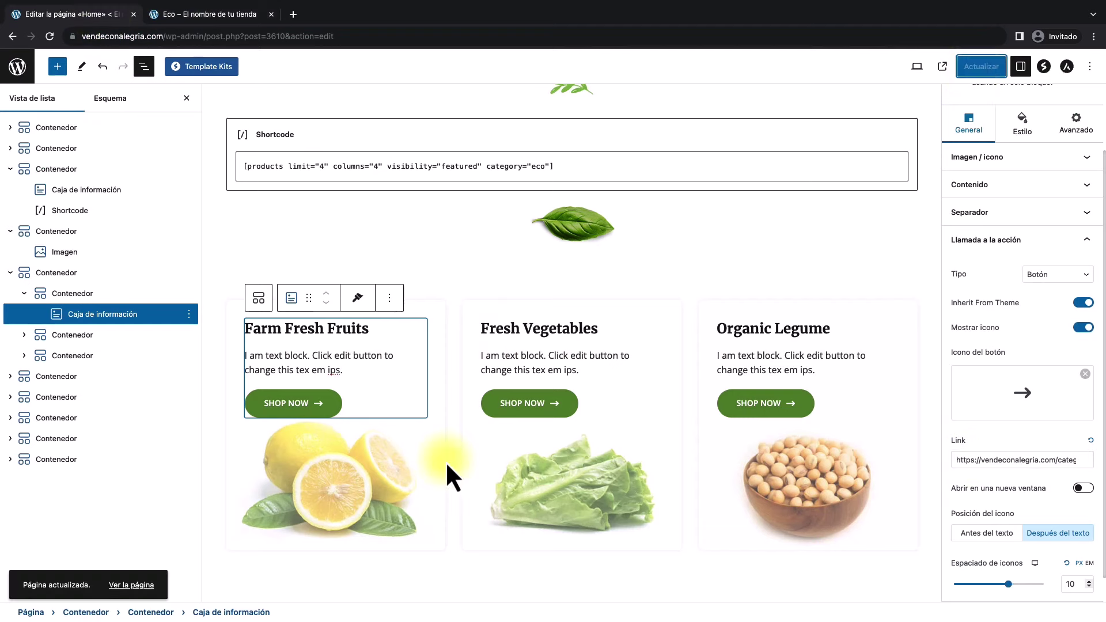
click(412, 473)
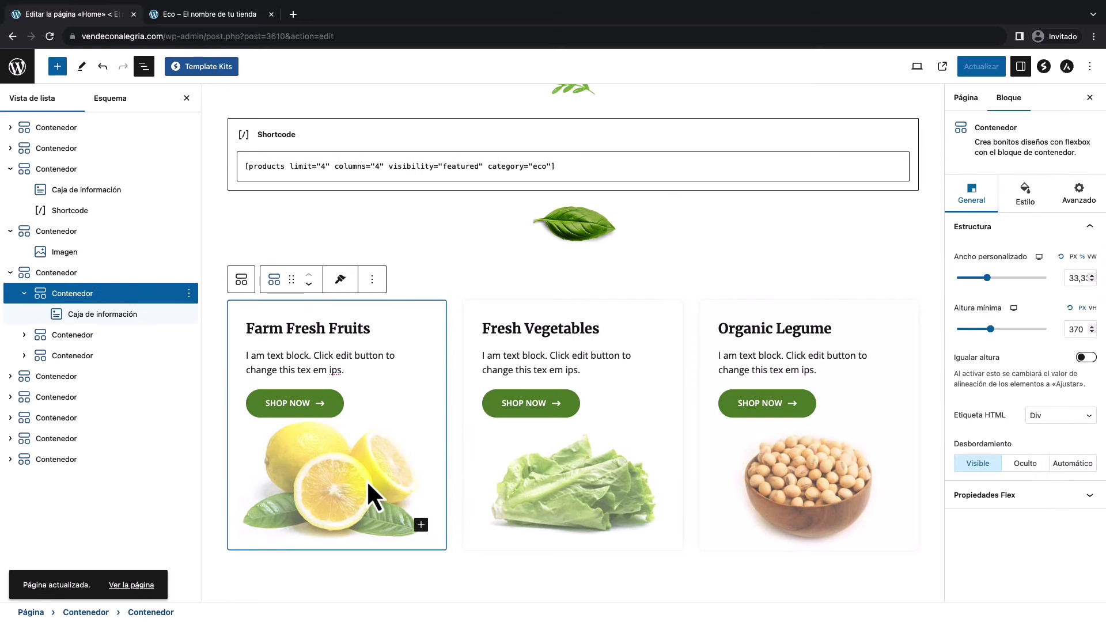
- Inspect the Farm Fresh Fruits card's structure and background image settings
click(103, 316)
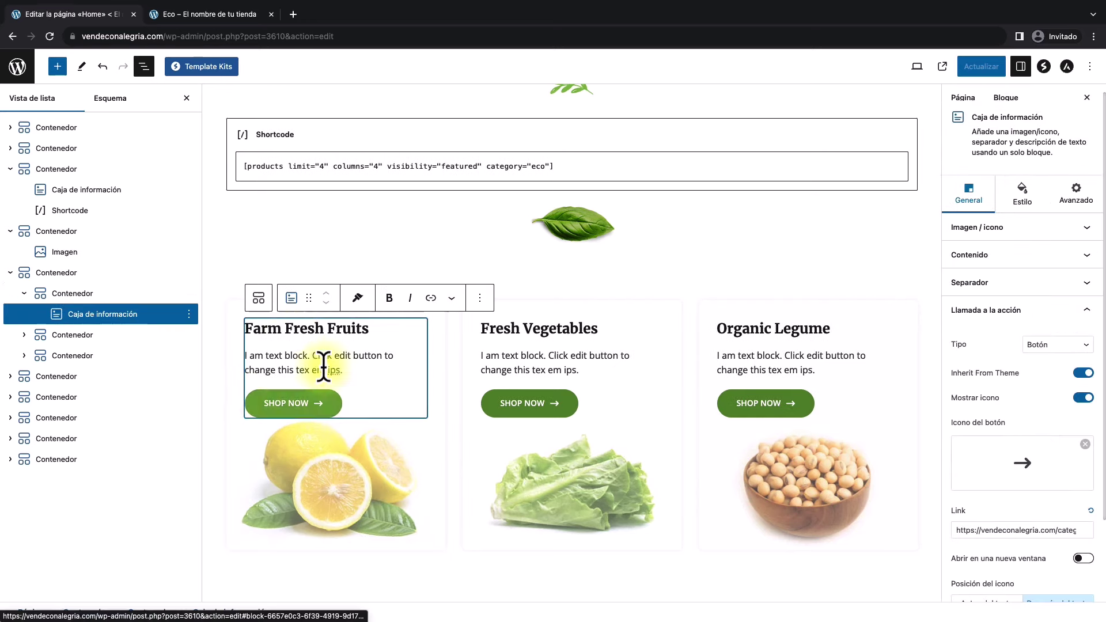
click(109, 293)
click(1087, 227)
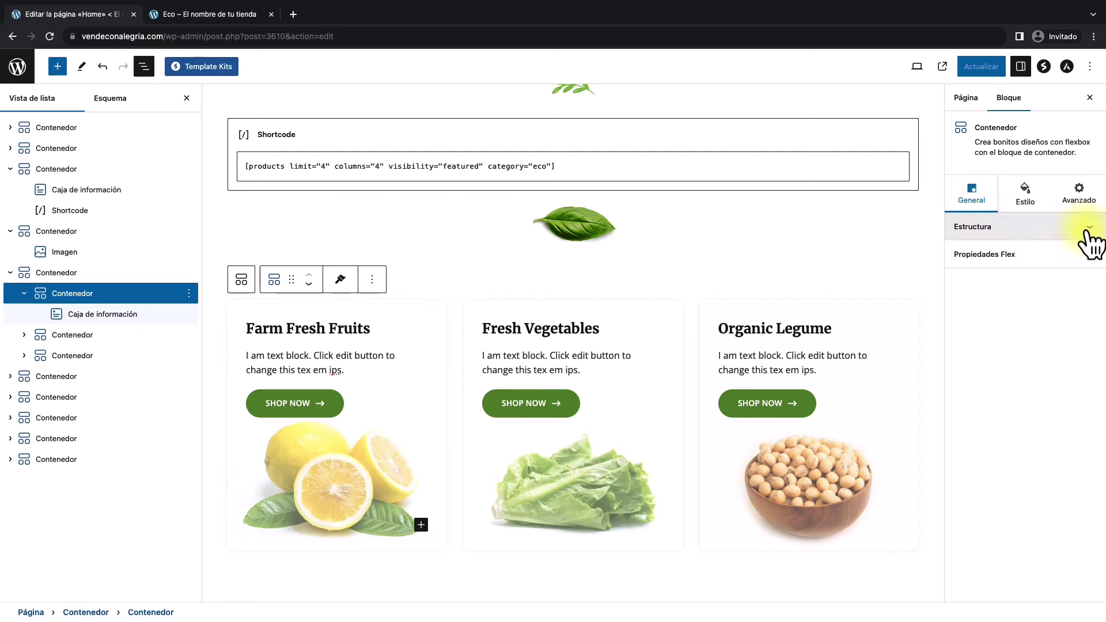
click(1066, 227)
click(1024, 194)
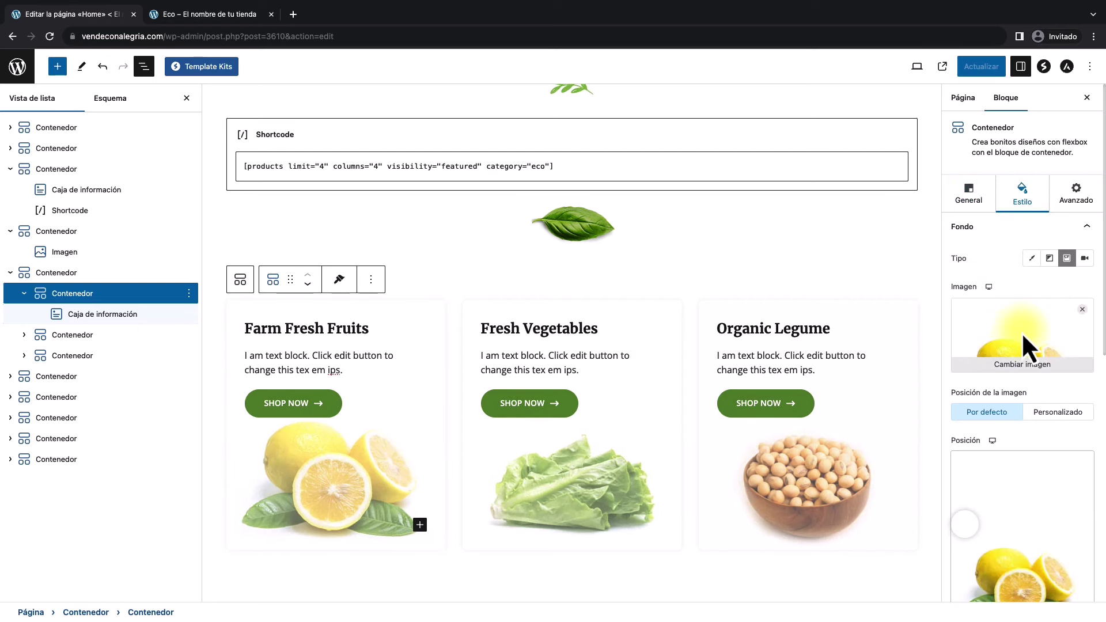
- Duplicate the Organic Legume card so the category row has four cards
click(70, 335)
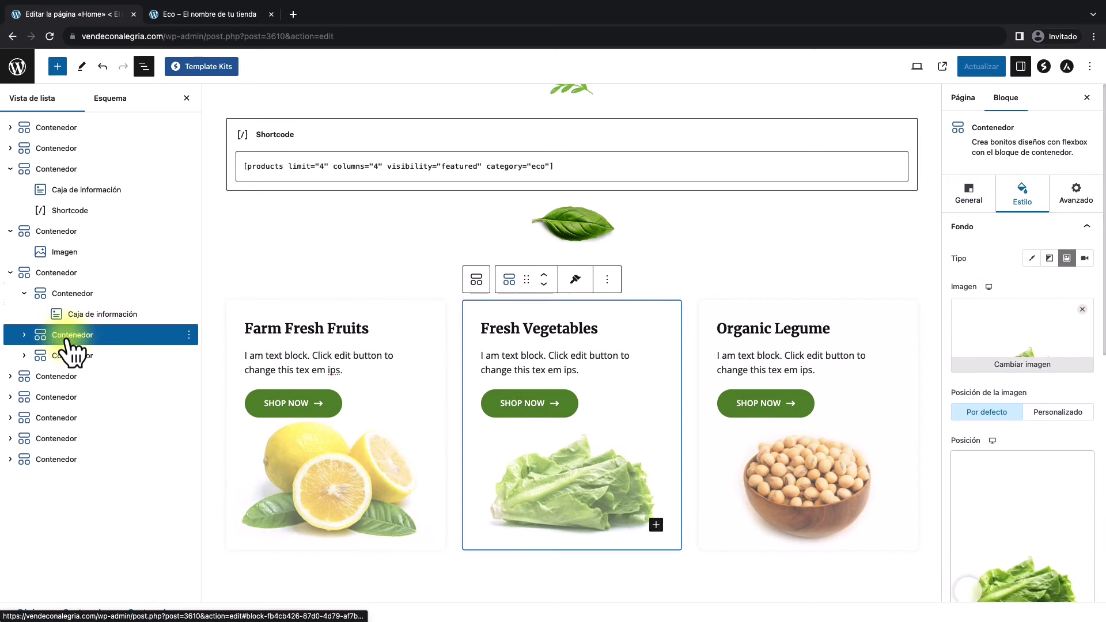
click(70, 356)
click(189, 356)
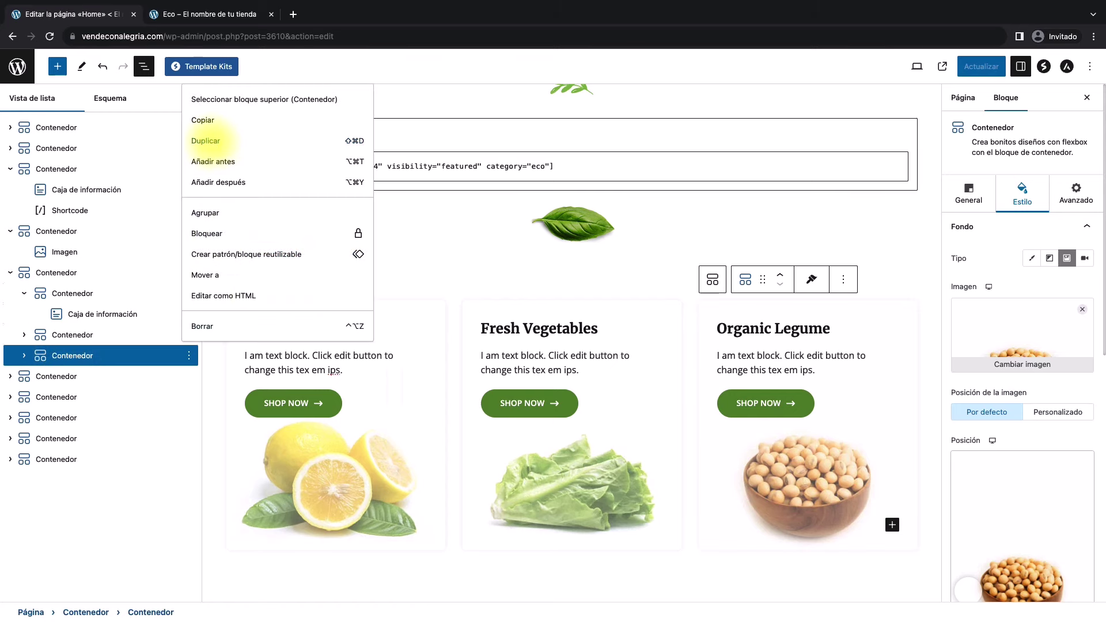
click(211, 139)
- Select the 'Get 25% Off' banner's Shop Now button, then the Trending Products section below
click(60, 397)
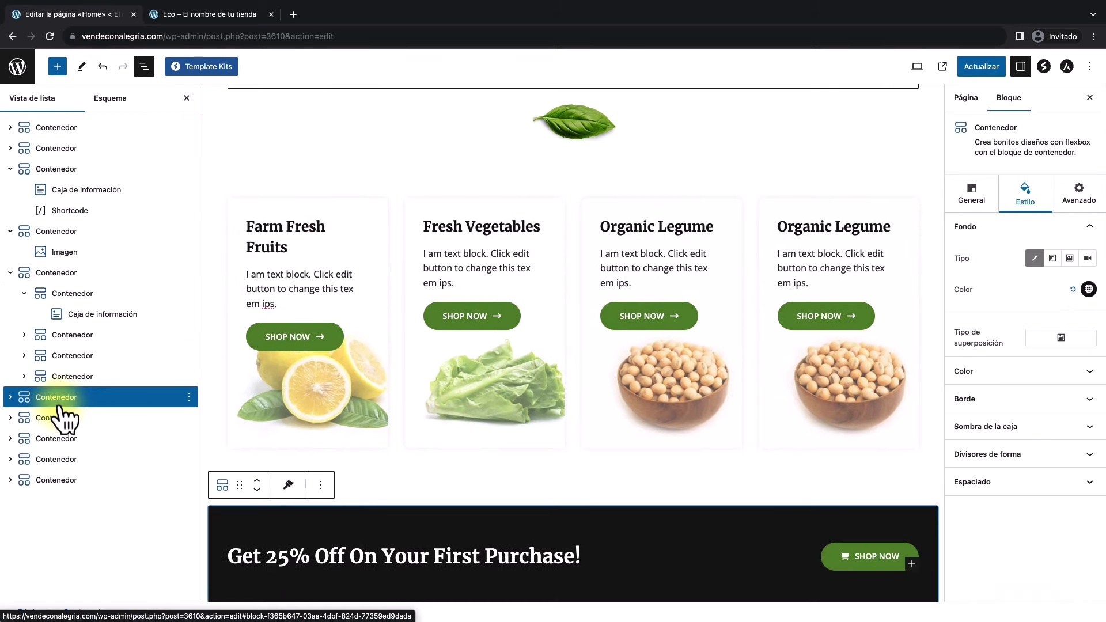
click(405, 533)
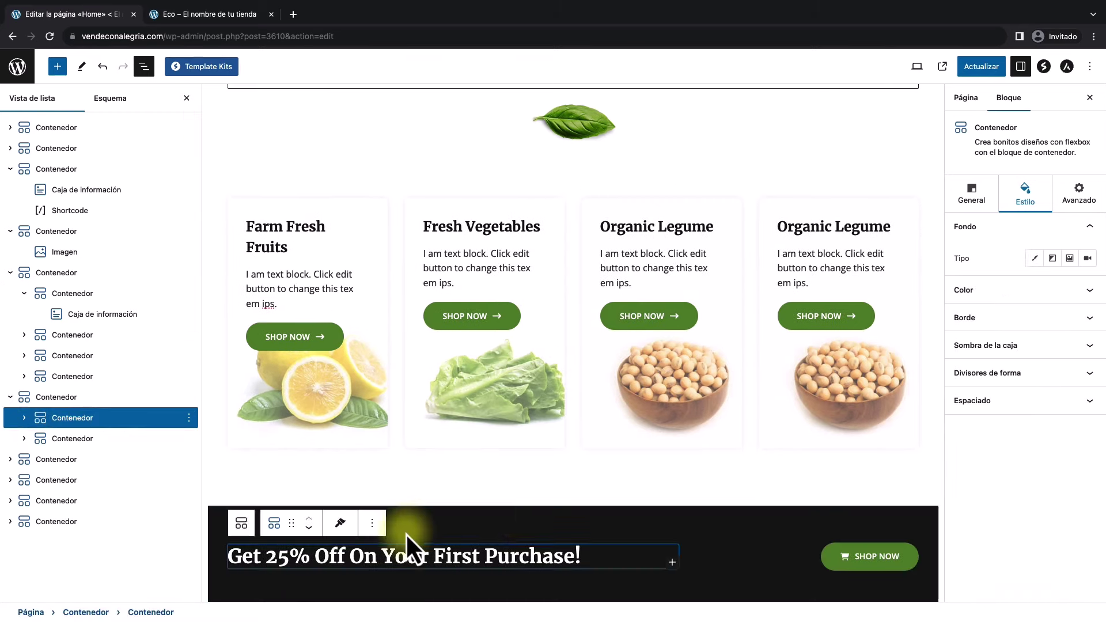
click(887, 561)
click(913, 563)
click(908, 593)
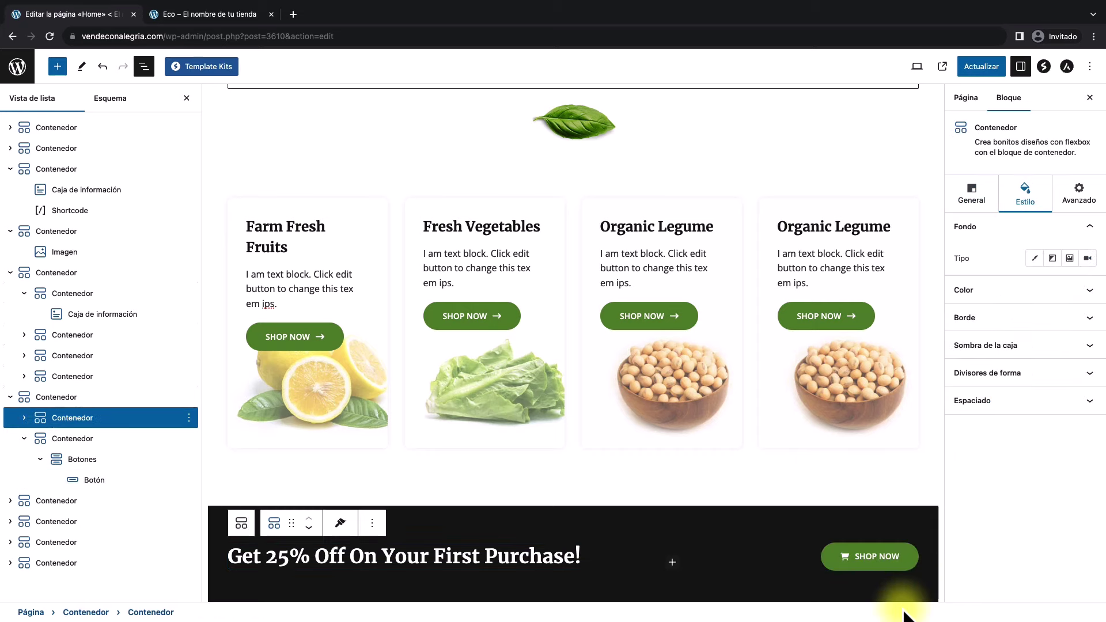
click(51, 502)
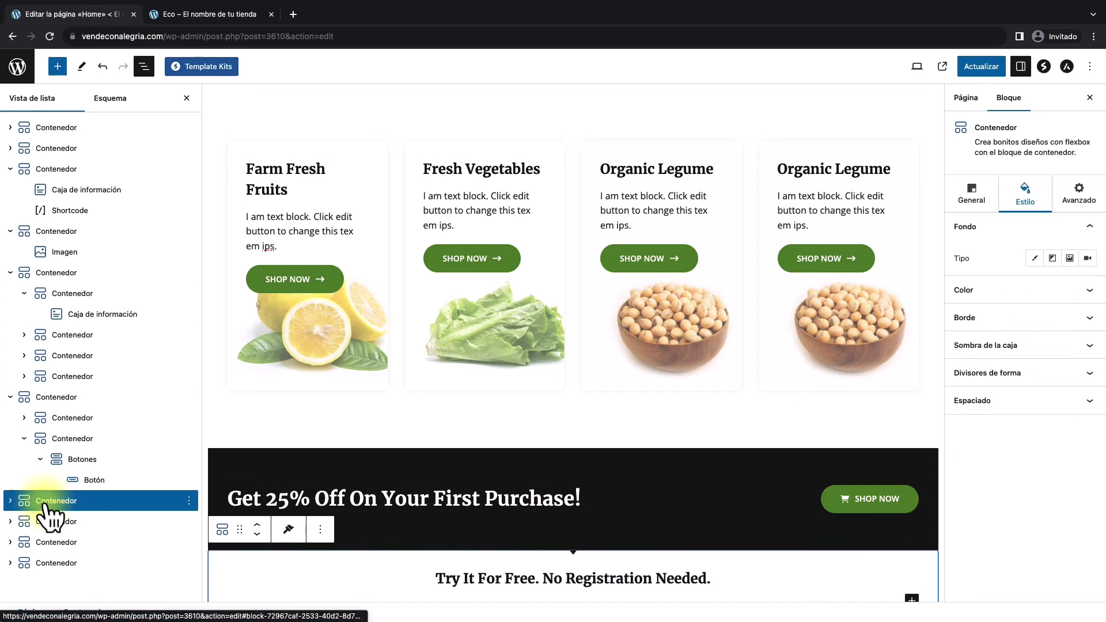
scroll(296, 572, down, 4)
click(292, 556)
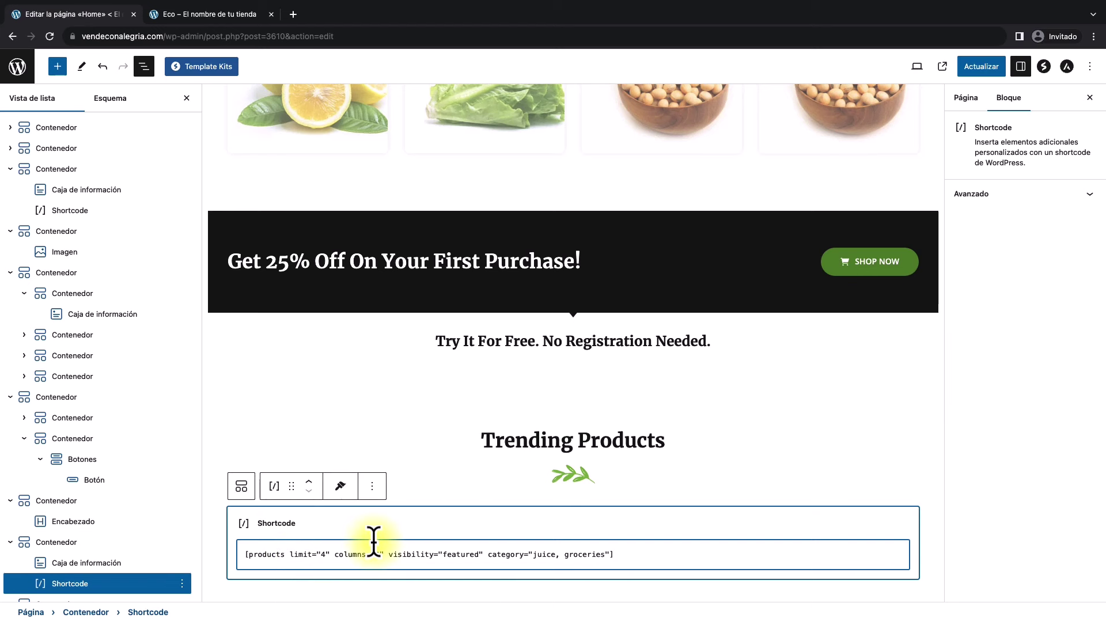
- Set the Trending Products shortcode categories to 'eco, healthy' and review the sections below
key(BackSpace)
key(BackSpace)
key(BackSpace)
key(BackSpace)
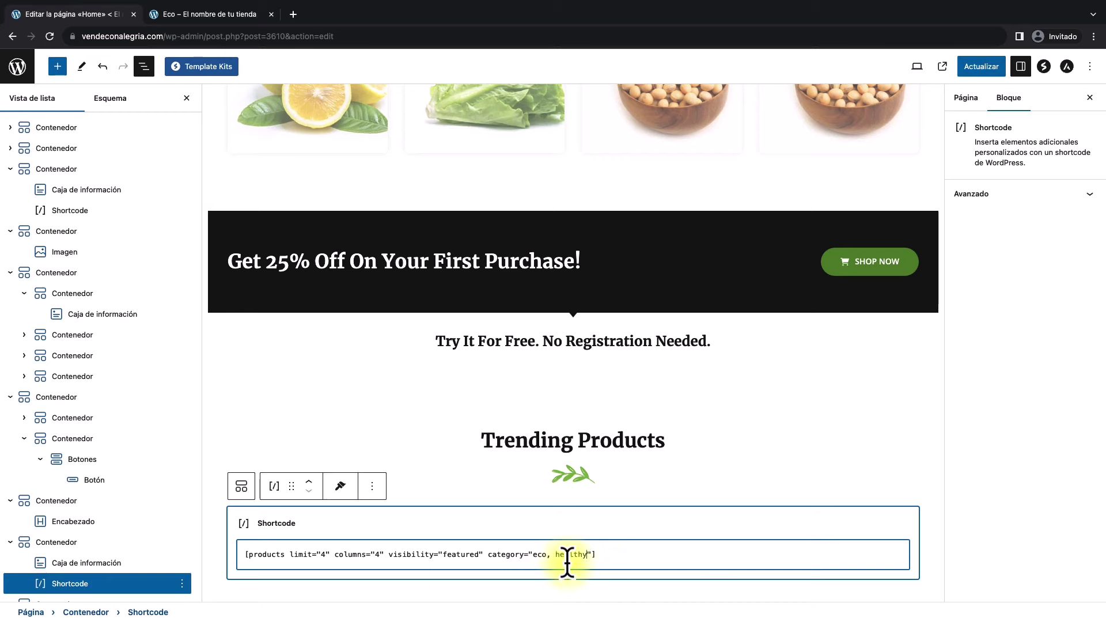
click(881, 596)
key(Down)
key(Down)
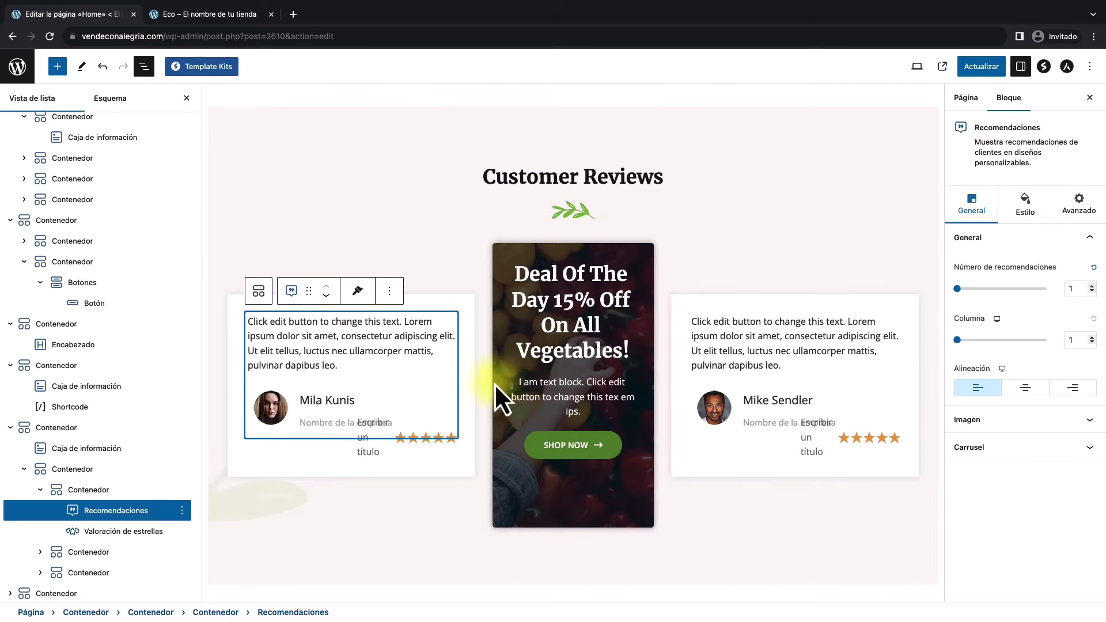
click(356, 337)
key(Down)
key(Down)
key(Down)
key(Down)
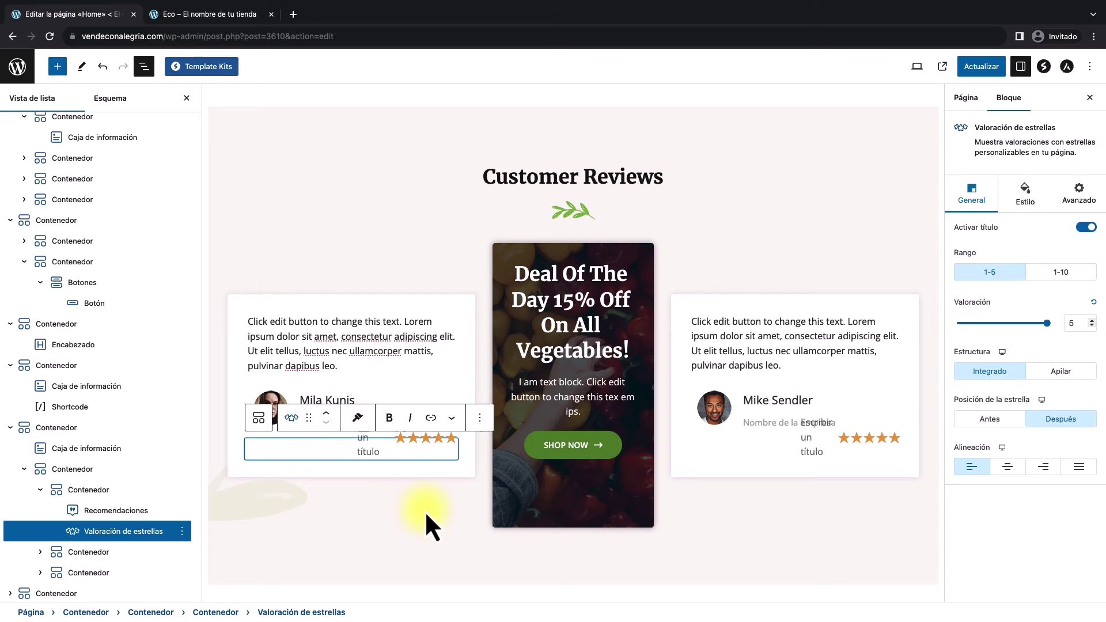
click(278, 531)
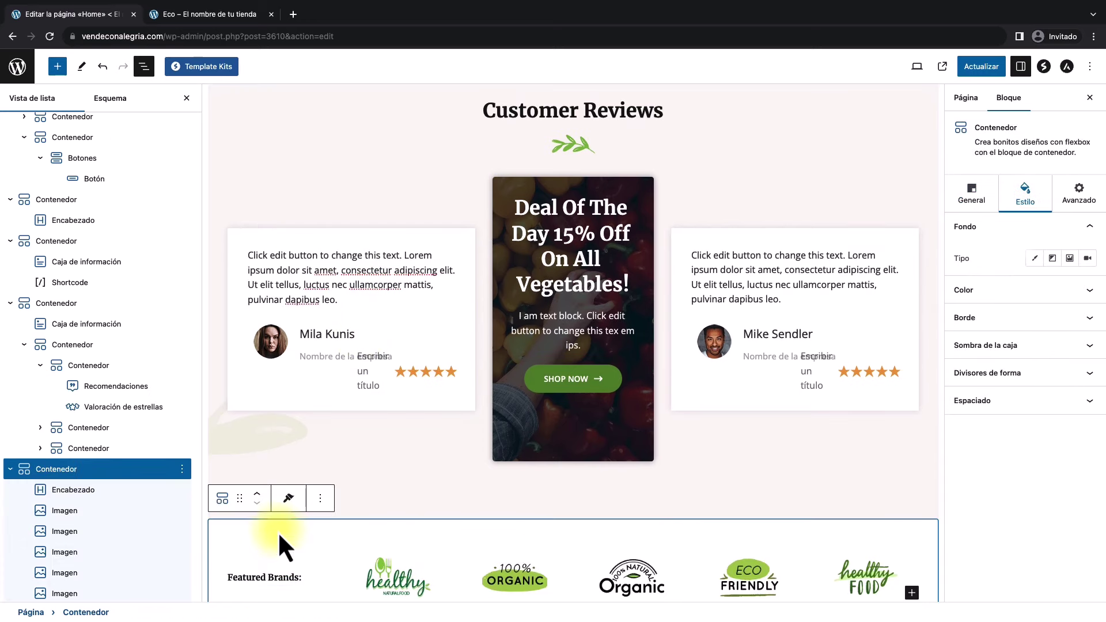
click(277, 577)
- Collapse the expanded List View branches and save the Home page
click(10, 314)
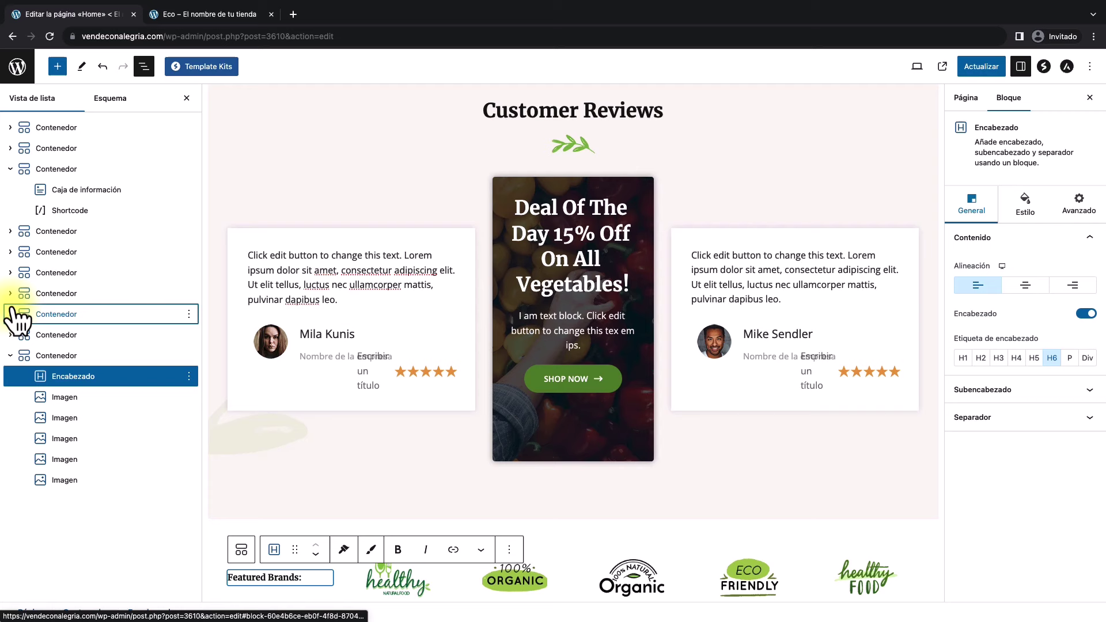
click(11, 168)
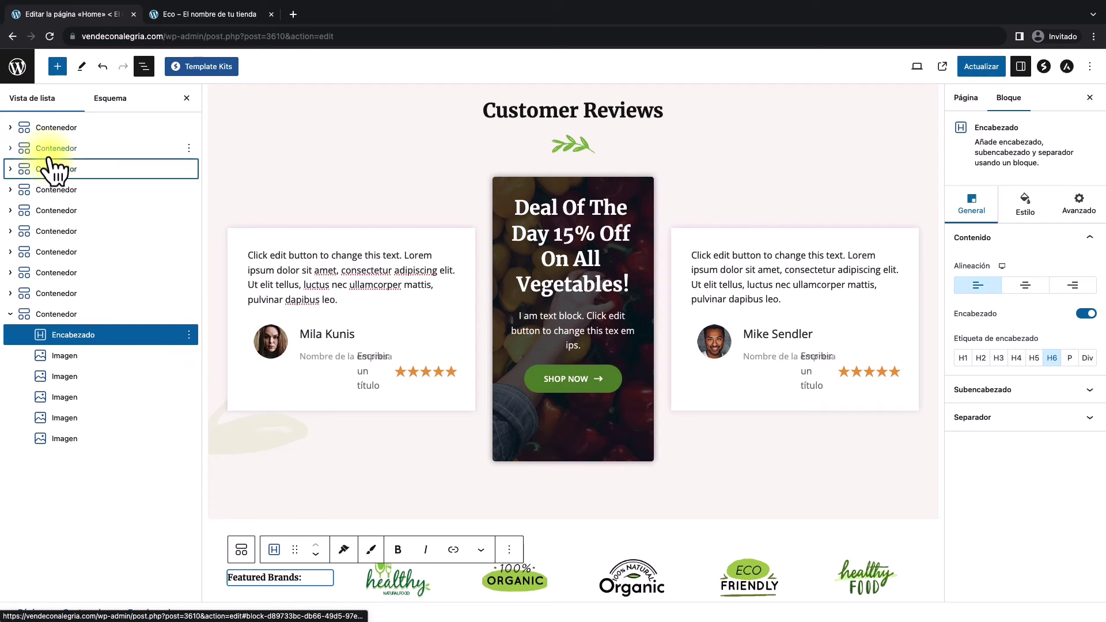
click(10, 314)
click(981, 68)
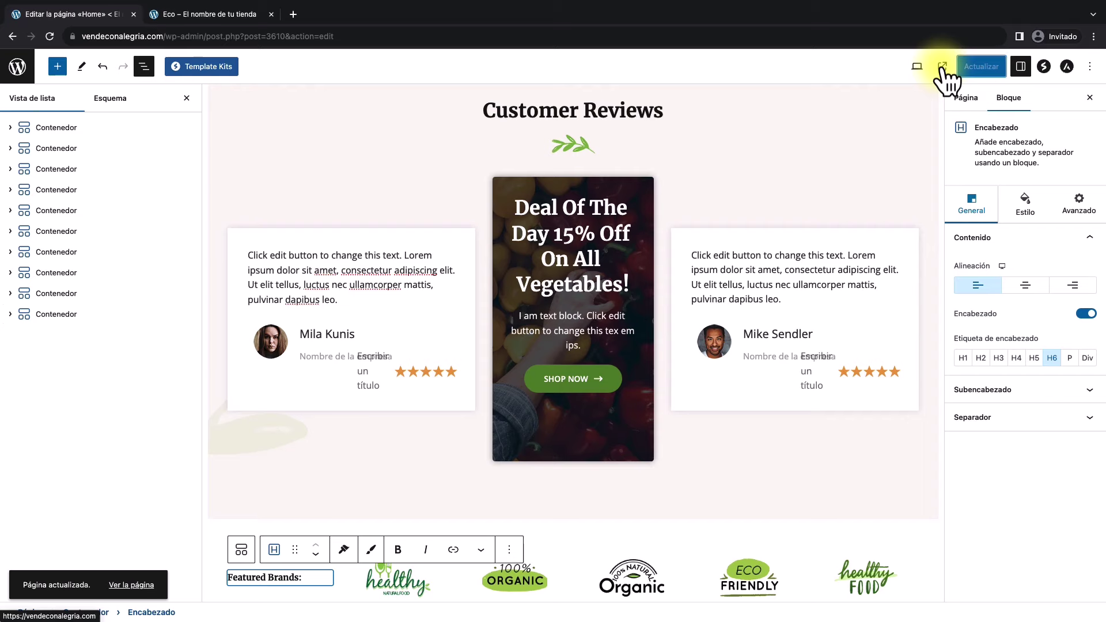
- View the live site, visit Tienda, then open Miel de los bosques de León from 'Lo más vendido'
click(942, 66)
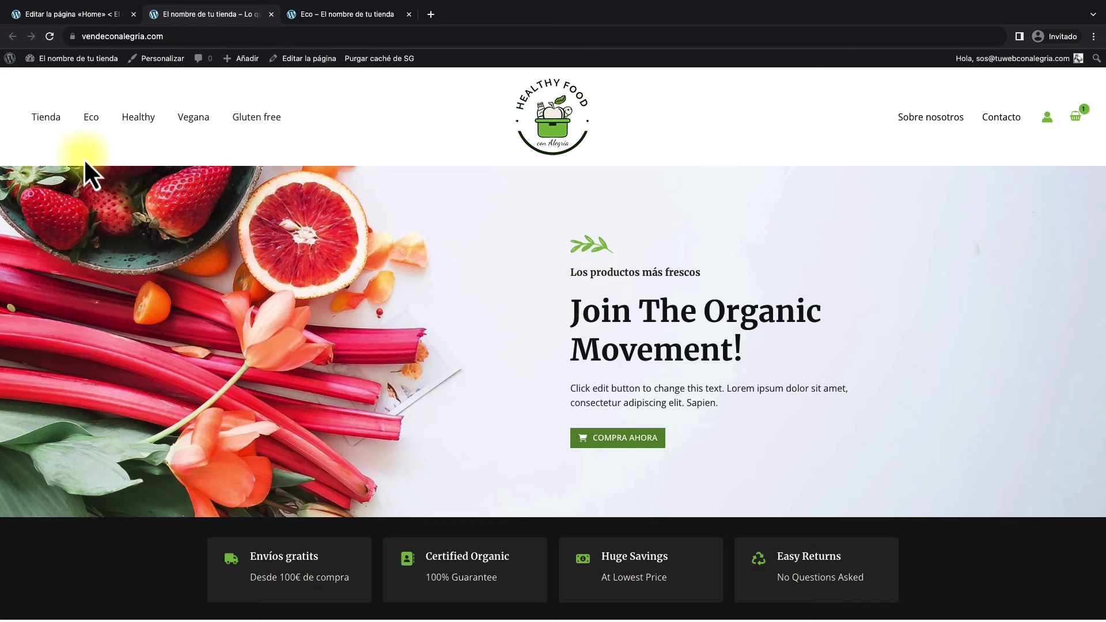
click(46, 117)
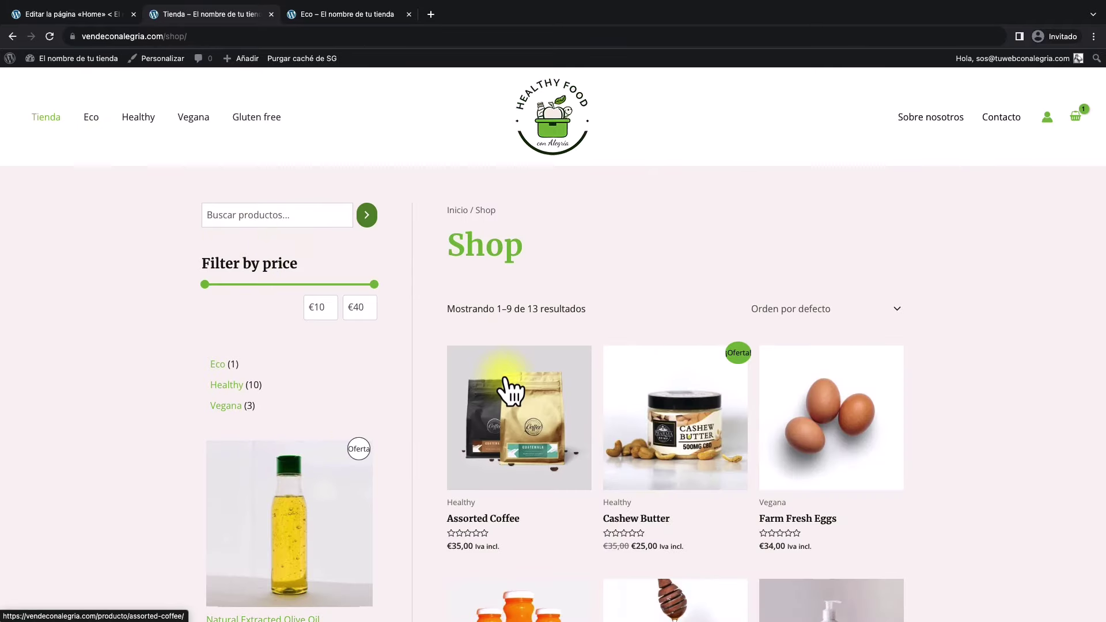
click(546, 118)
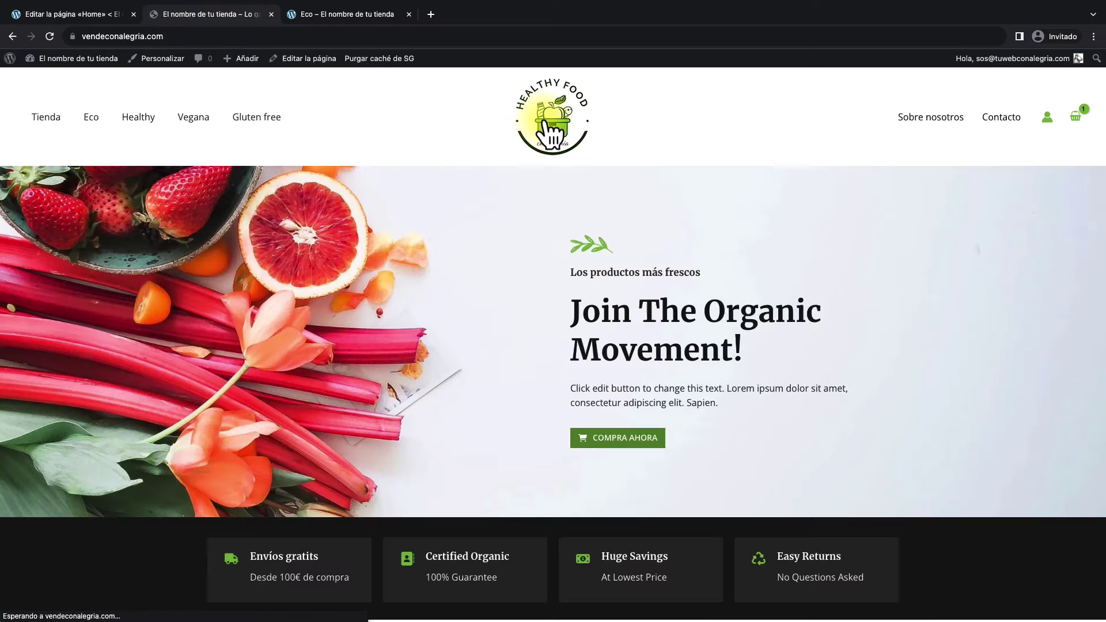
scroll(549, 134, down, 1)
scroll(547, 129, down, 4)
scroll(639, 336, down, 3)
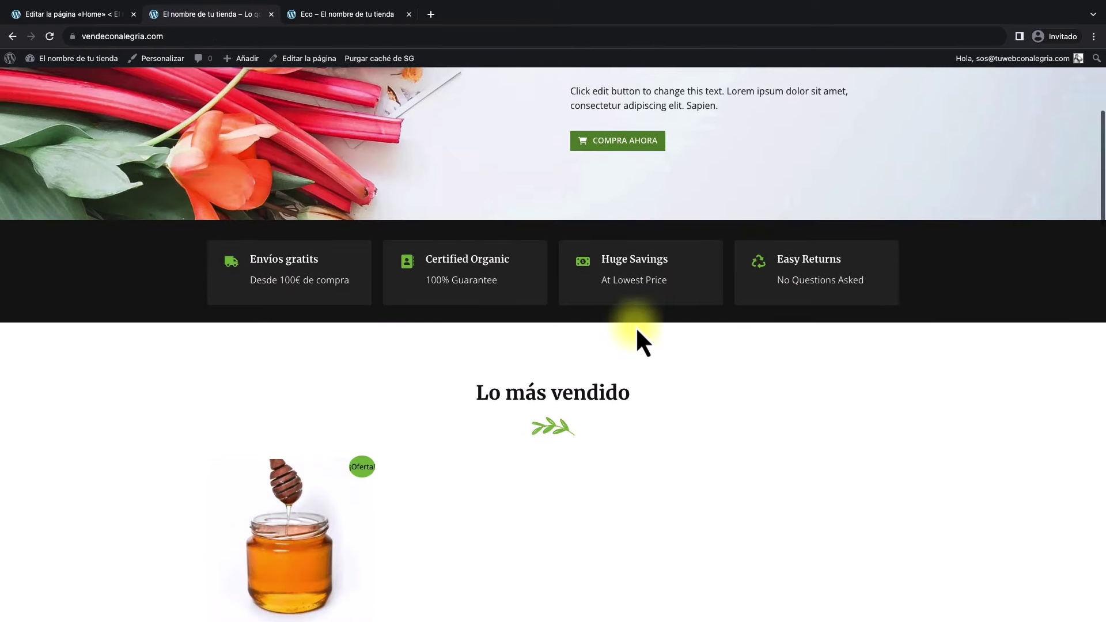
scroll(638, 331, down, 1)
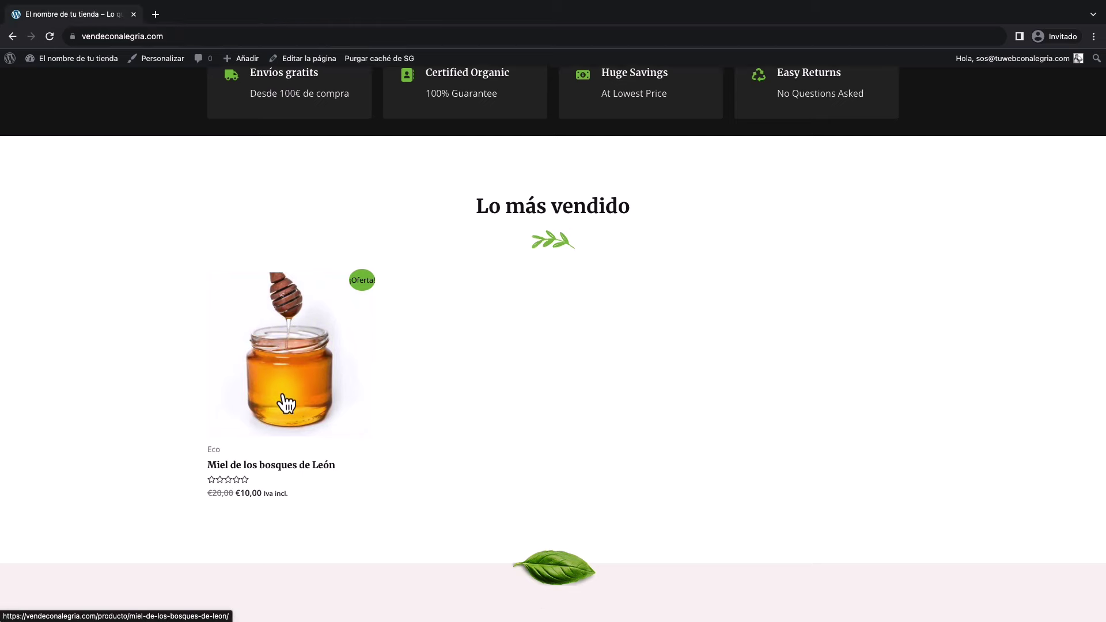
click(286, 399)
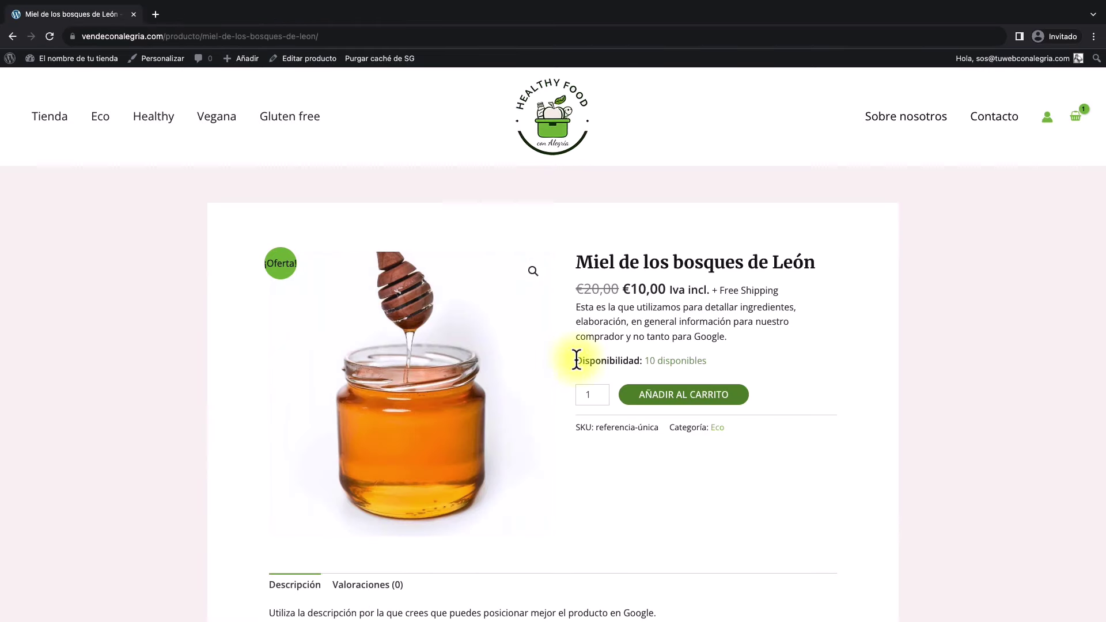
- Add Miel de los bosques de León to the cart and proceed from the cart to checkout
click(679, 404)
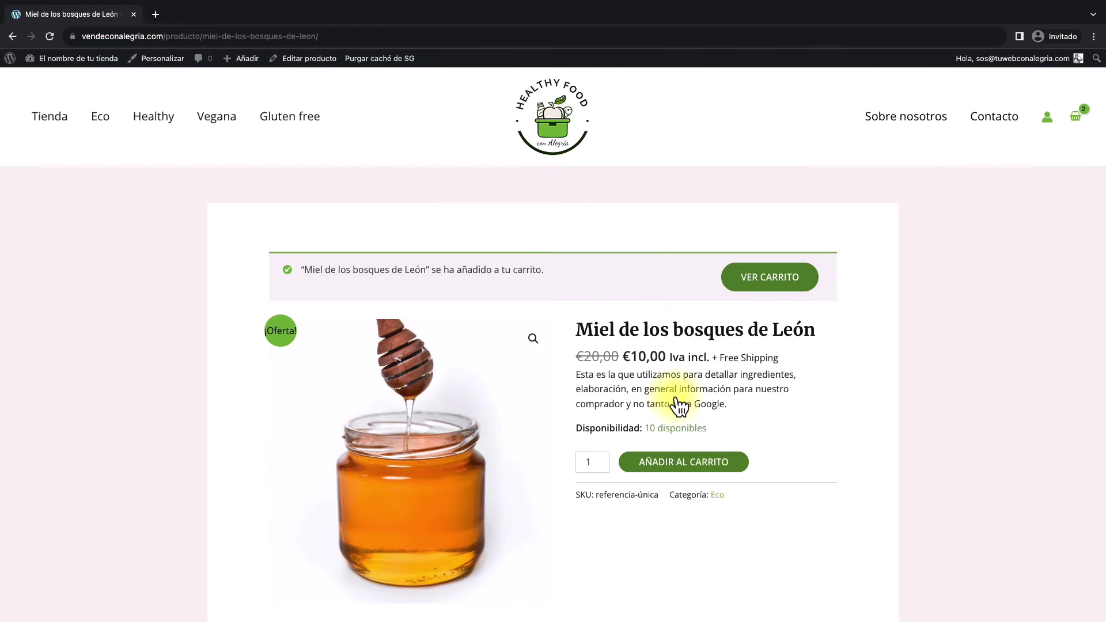
click(765, 288)
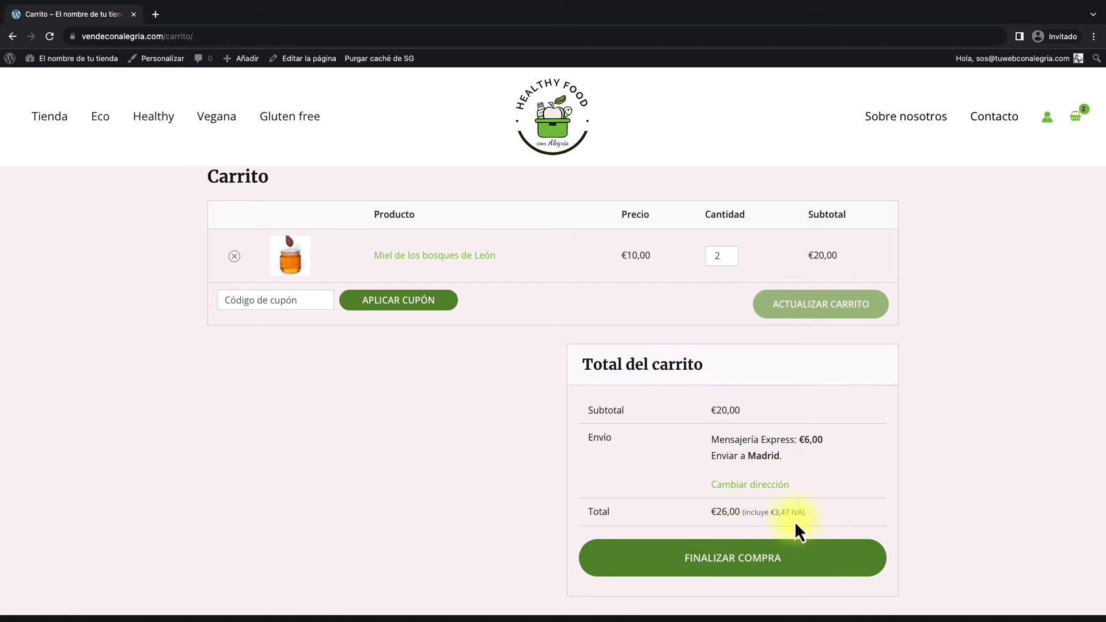
click(730, 563)
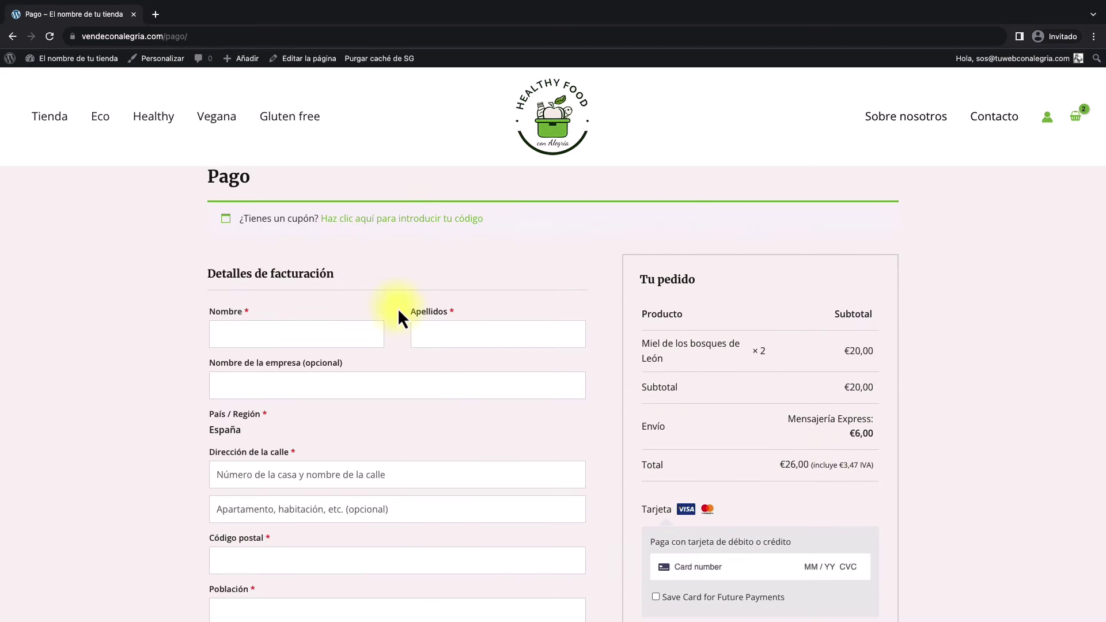
- Tick '¿Enviar a una dirección diferente?' and review the checkout form showing two jars totalling €26,00
scroll(397, 311, down, 3)
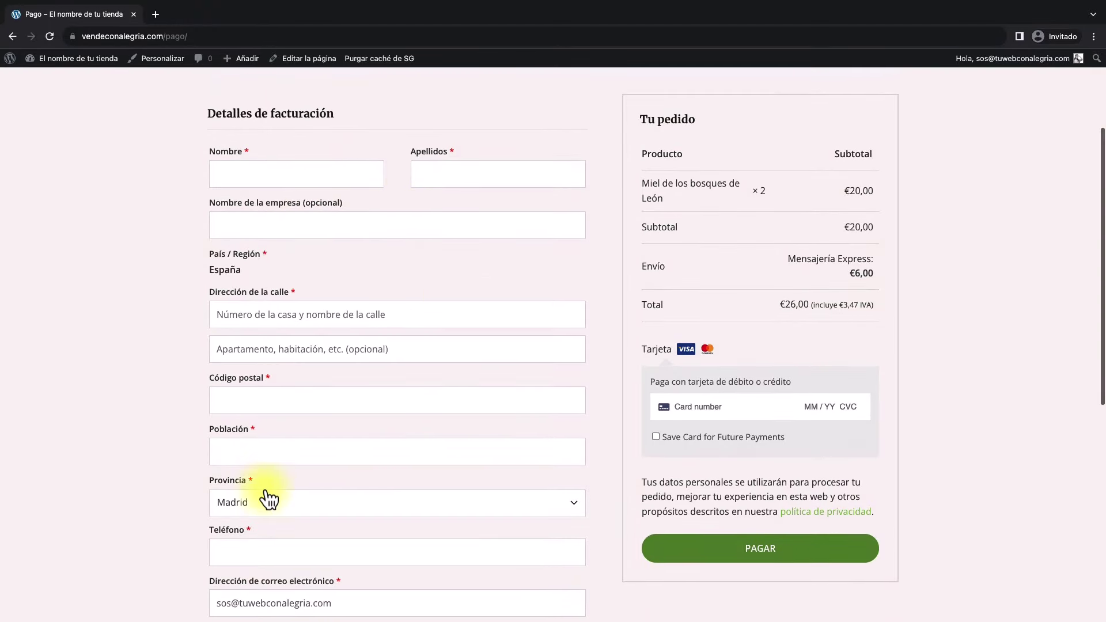
scroll(265, 490, down, 2)
click(209, 522)
scroll(210, 523, down, 2)
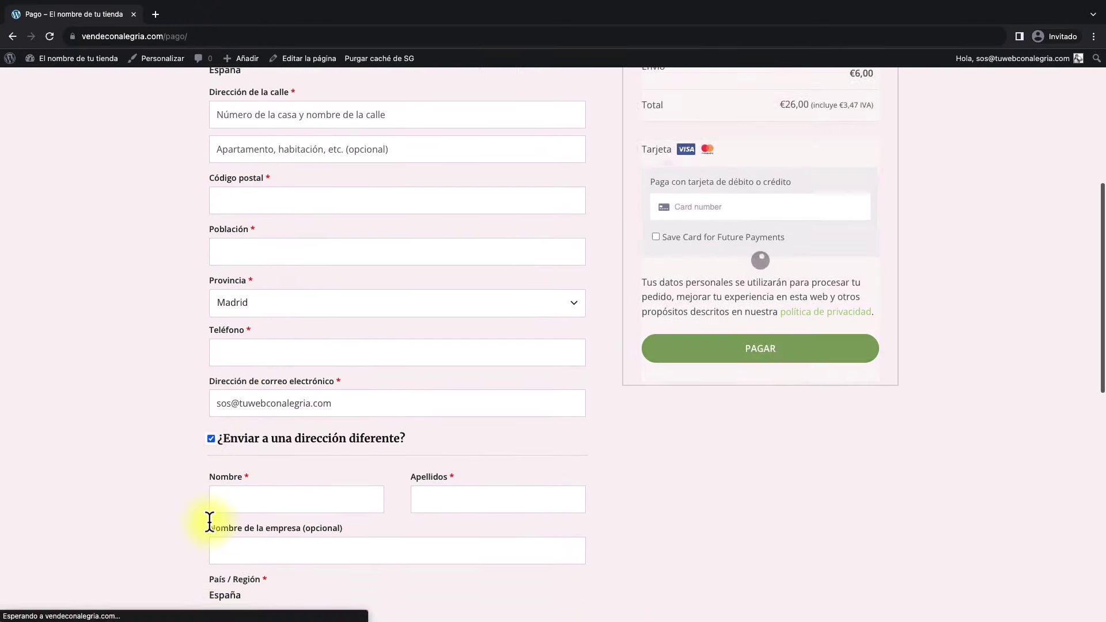
scroll(209, 523, down, 6)
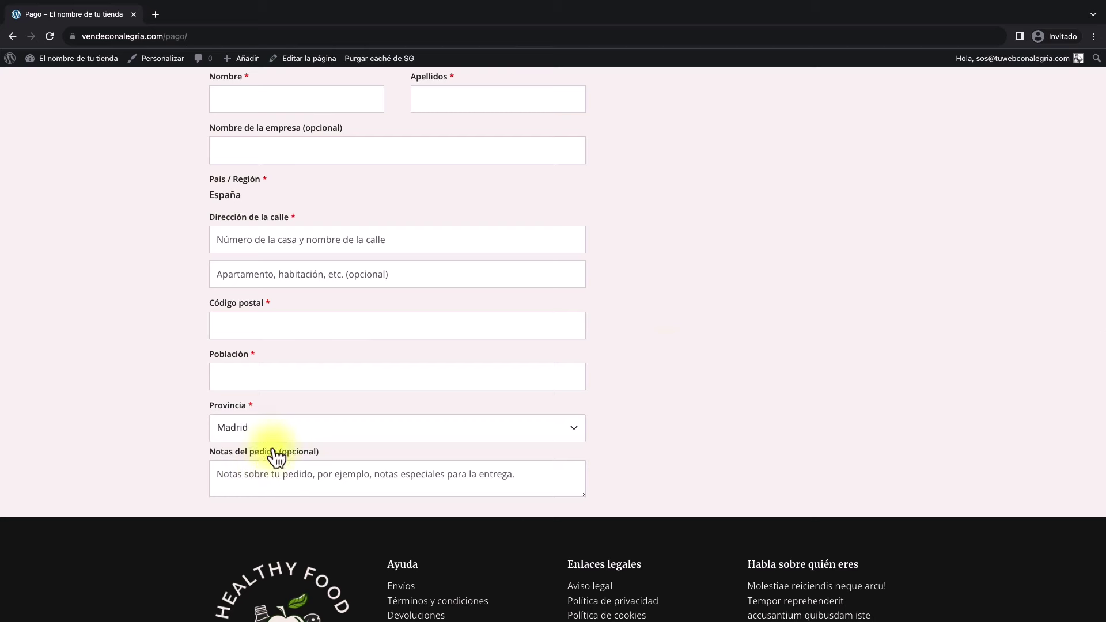
scroll(743, 268, up, 10)
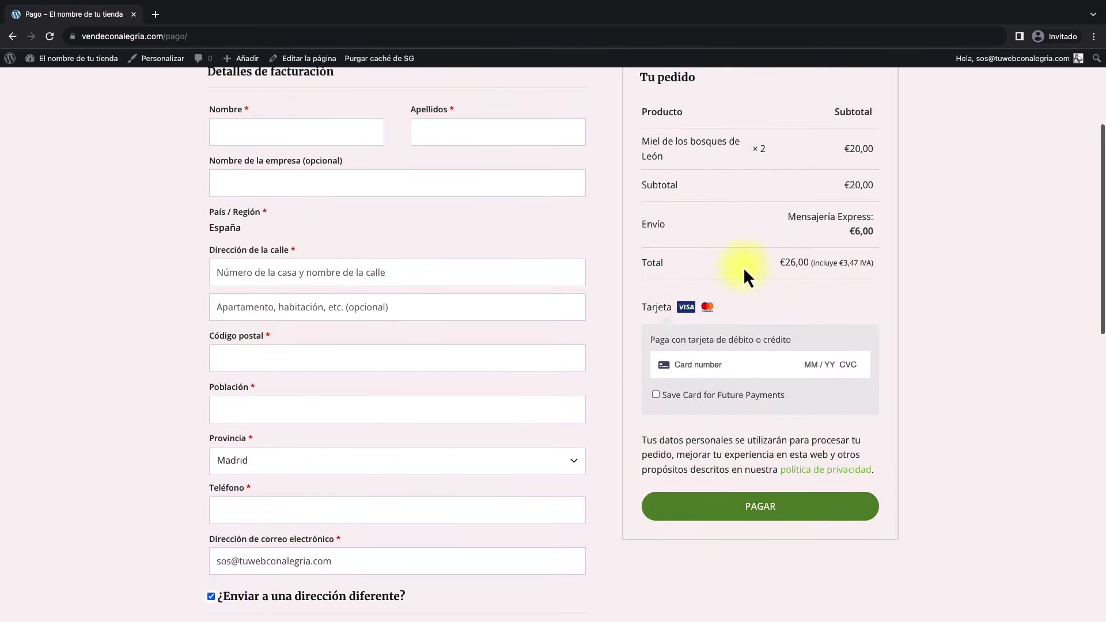
scroll(743, 277, up, 3)
scroll(742, 277, down, 2)
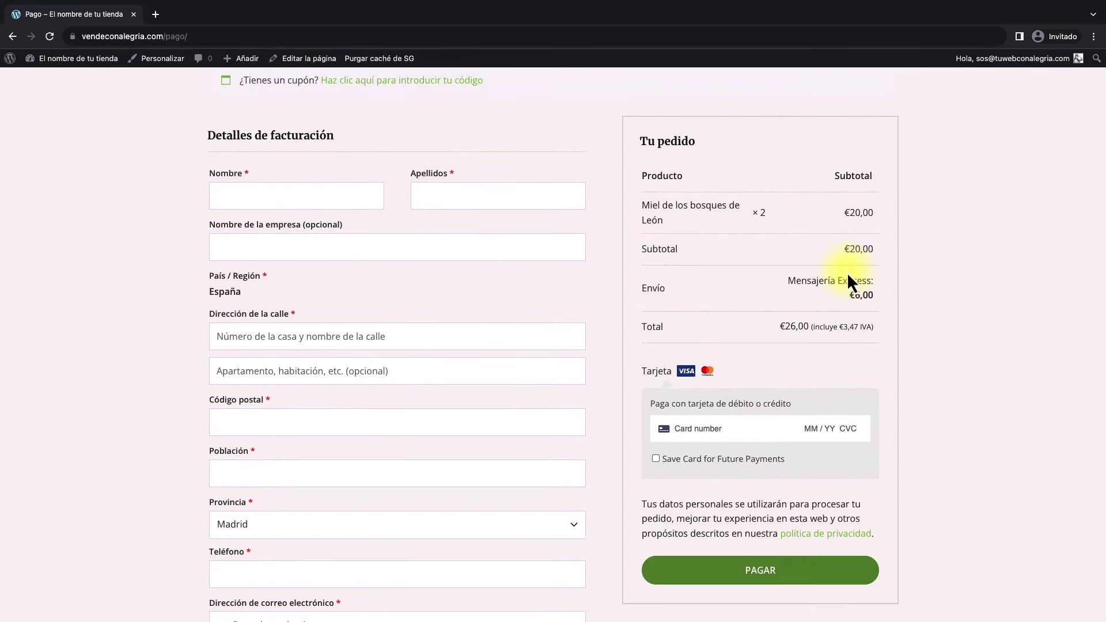